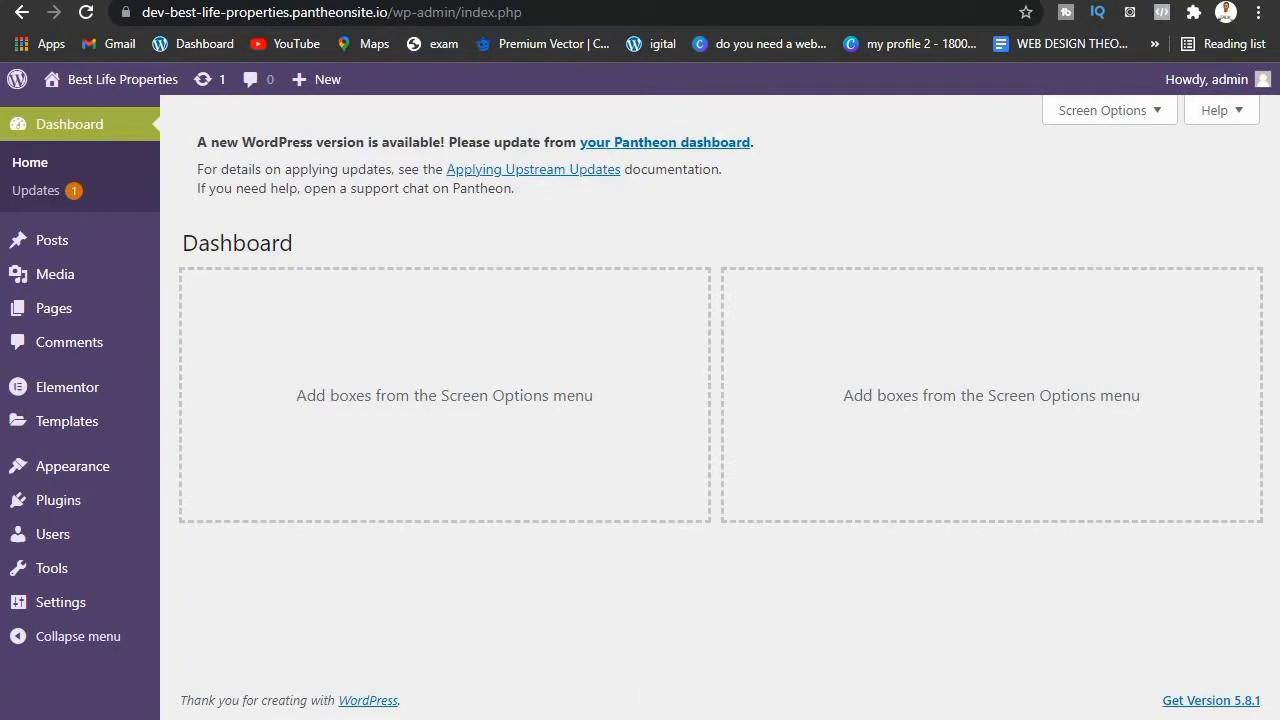
# Step: Switch to the browser window showing the YouTube channel's Videos page
pyautogui.click(766, 640)
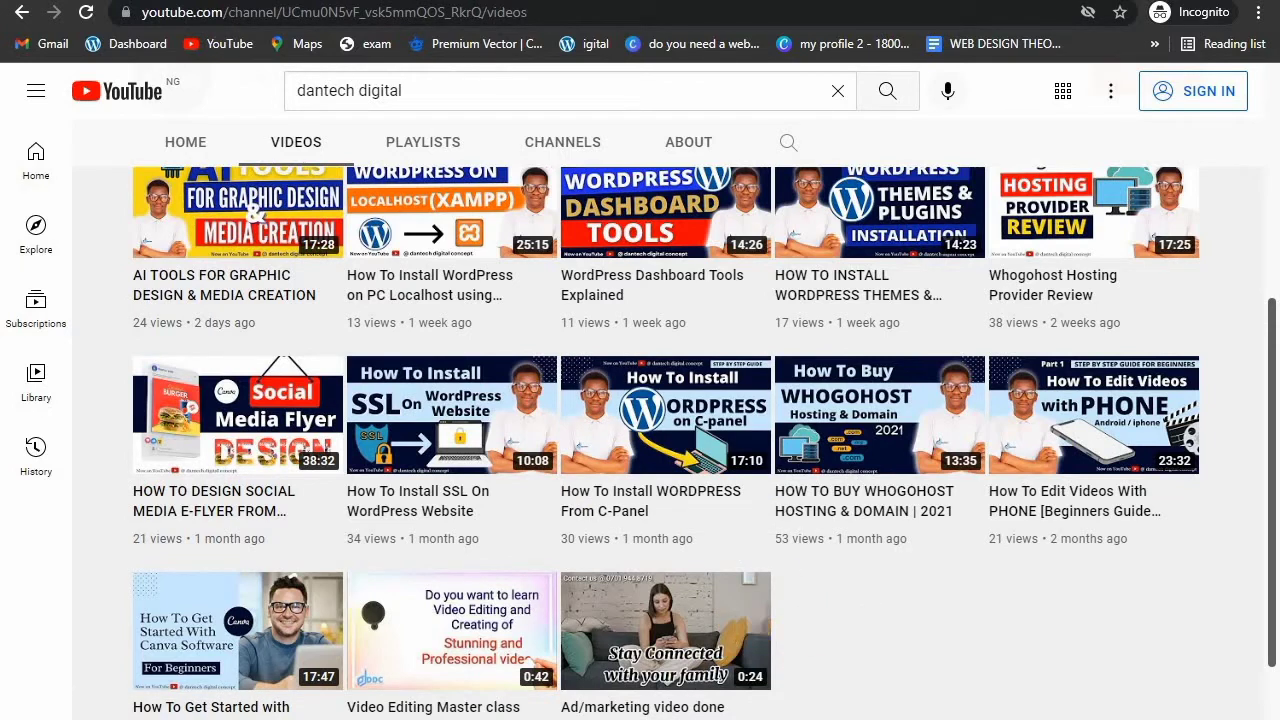
# Step: Switch between the YouTube videos window and WordPress, ending on the Best Life Properties Dashboard
pyautogui.click(588, 688)
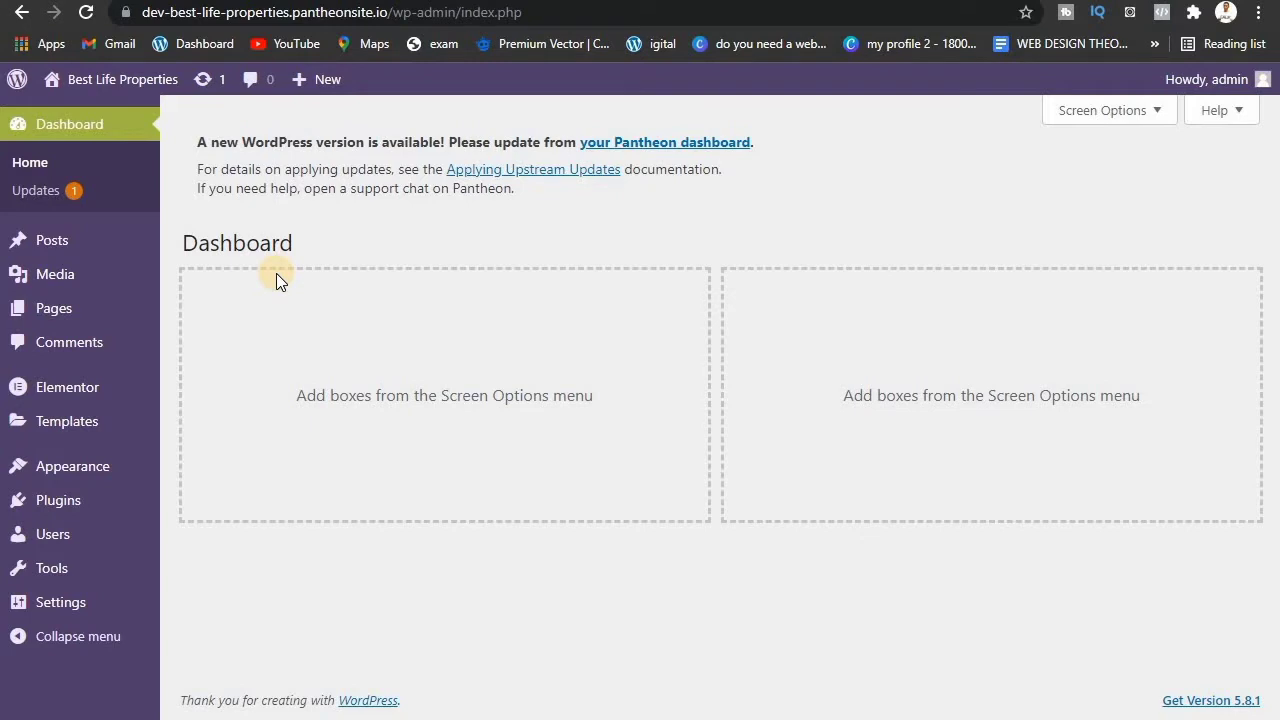
pyautogui.moveTo(63, 474)
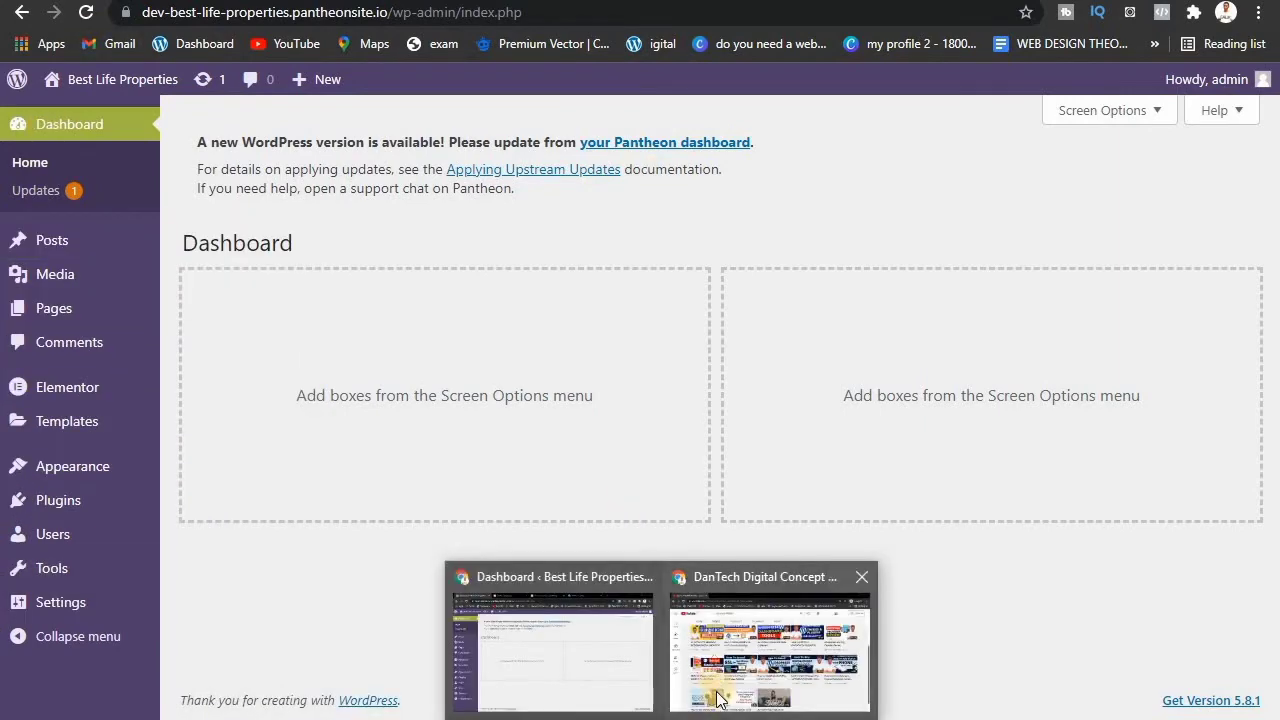
pyautogui.click(716, 690)
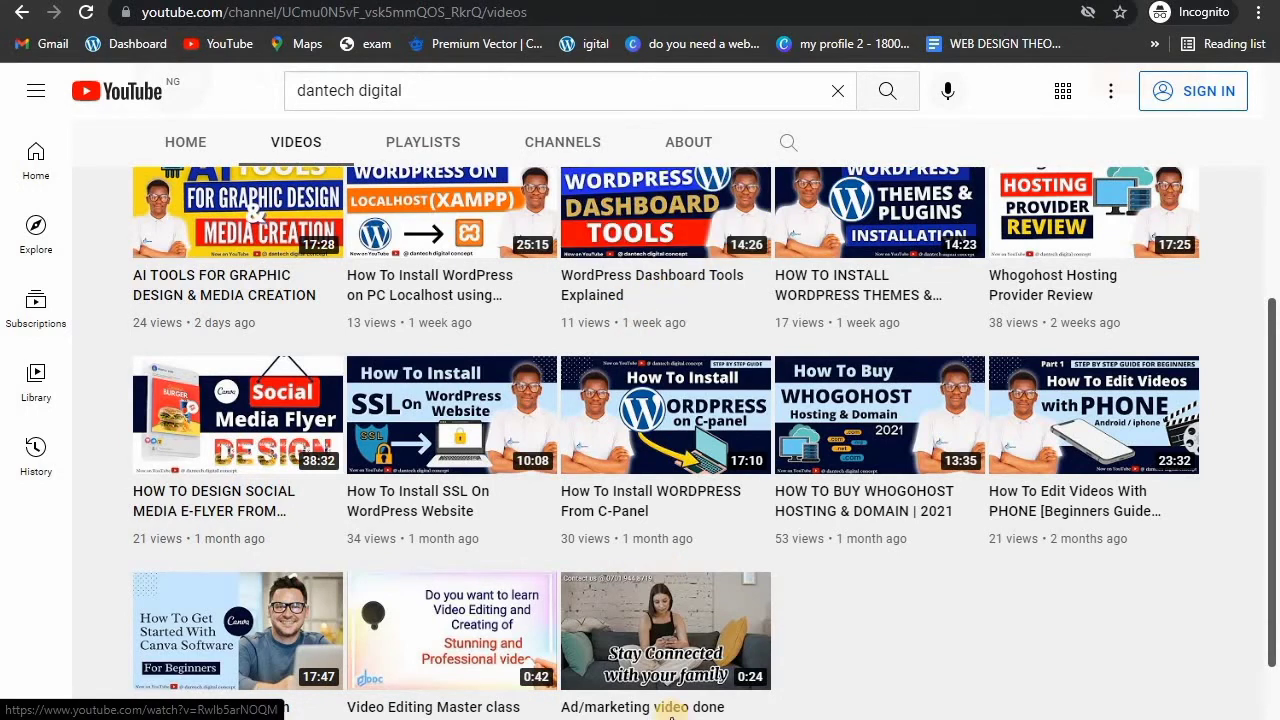
pyautogui.moveTo(661, 719)
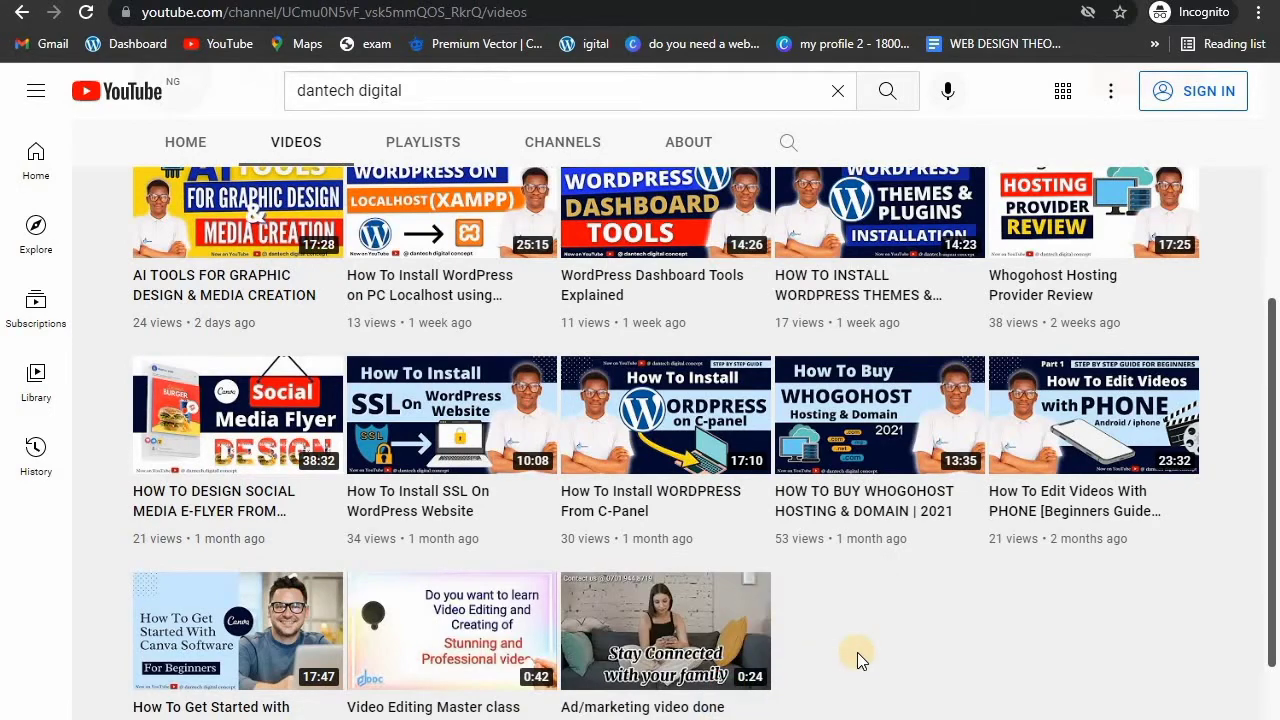
pyautogui.scroll(1, 857, 652)
pyautogui.scroll(4, 860, 662)
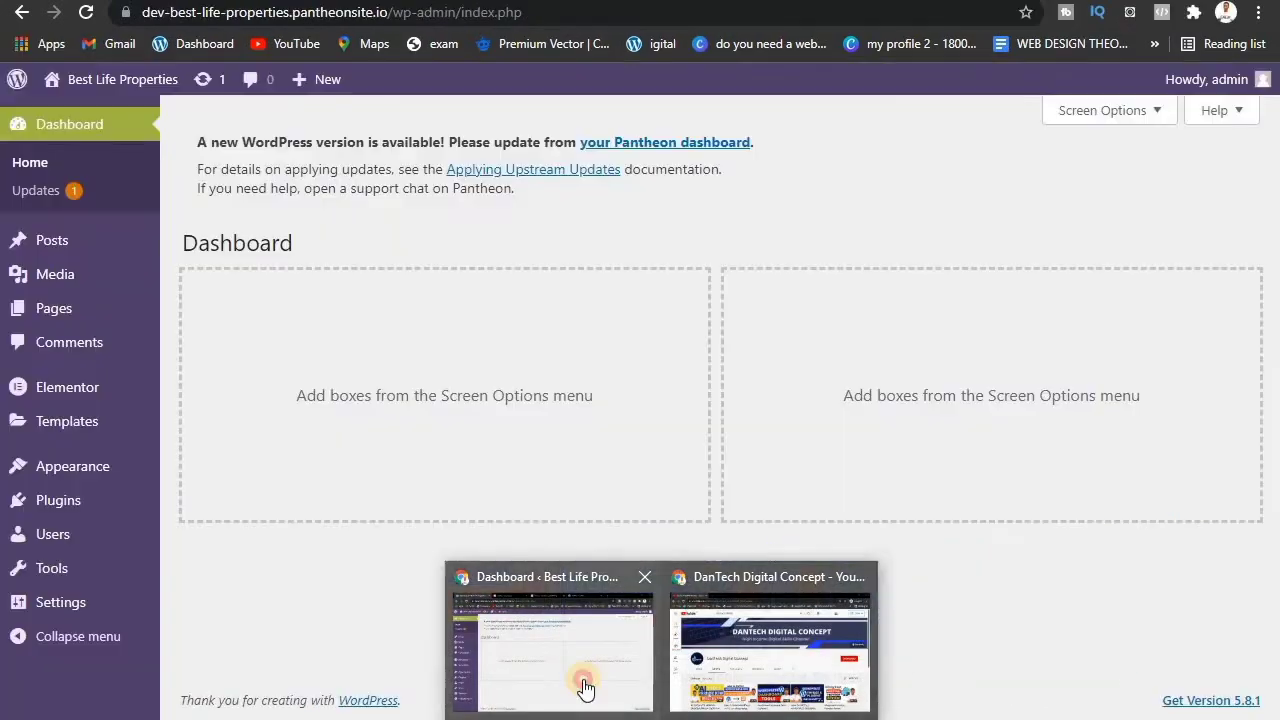
pyautogui.click(586, 686)
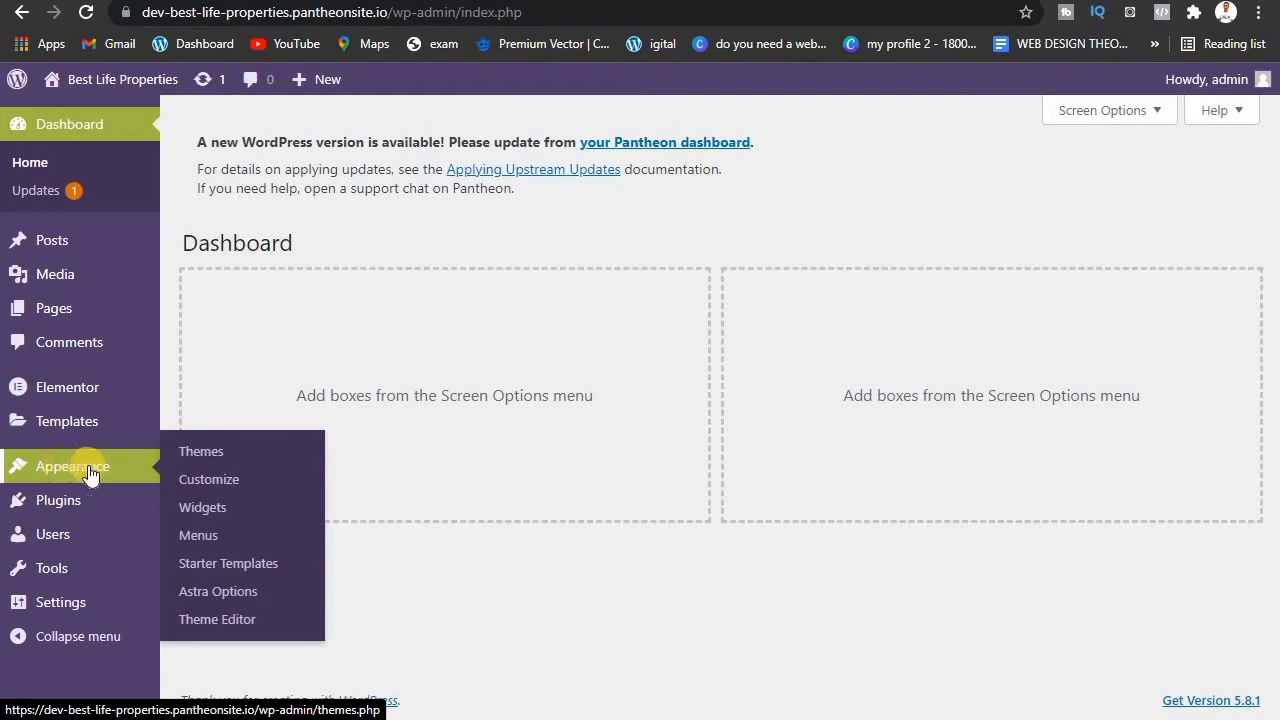
# Step: Open Appearance > Themes and view the installed Astra theme's details
pyautogui.click(210, 451)
pyautogui.click(61, 474)
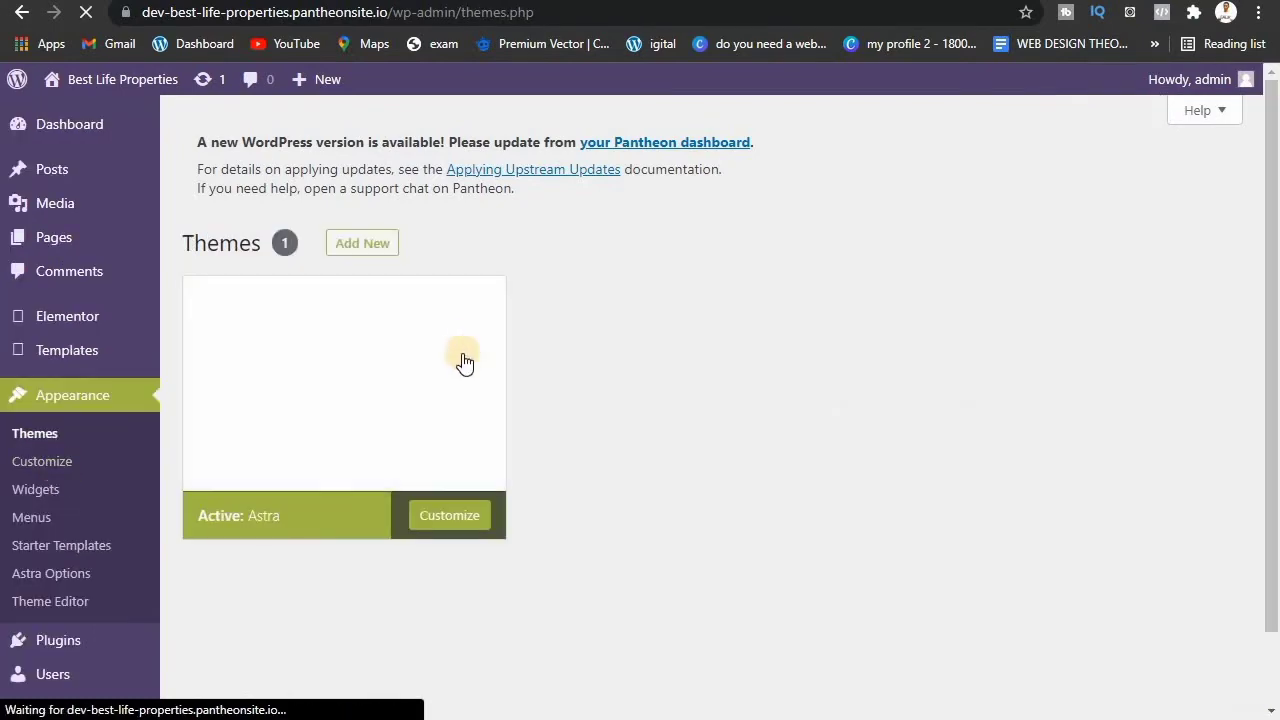
pyautogui.click(326, 276)
pyautogui.scroll(-4, 429, 312)
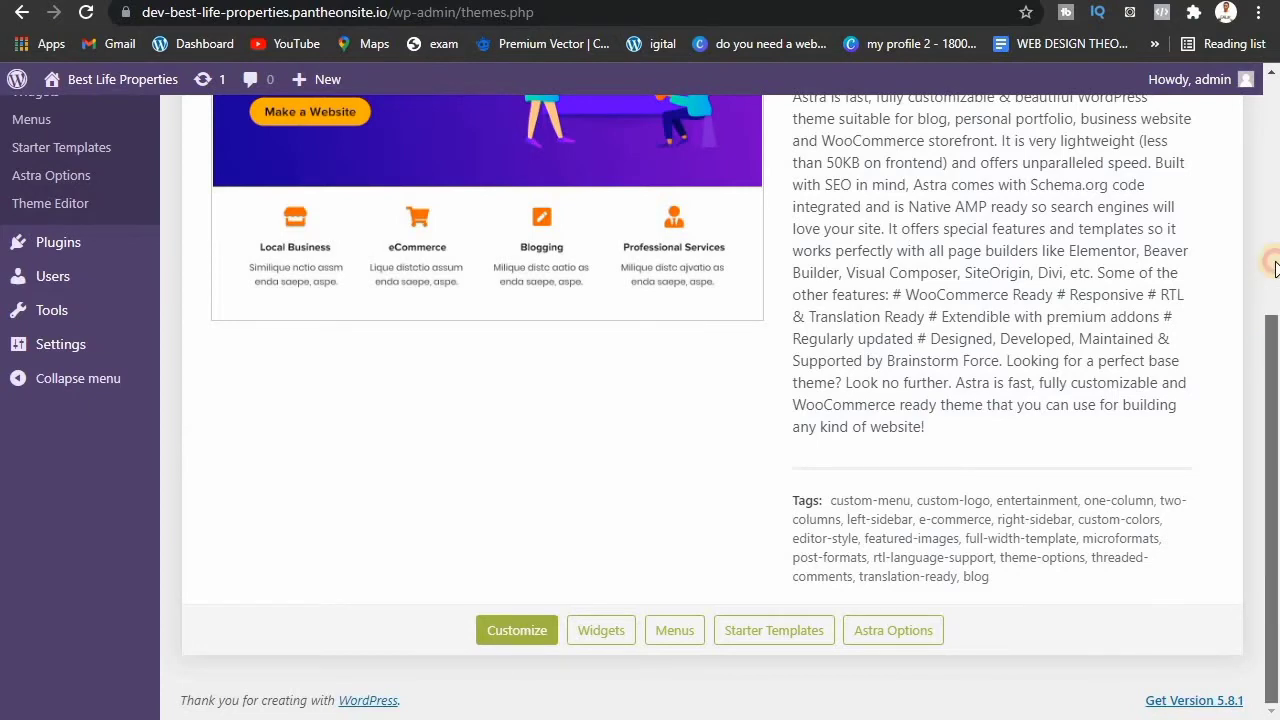
pyautogui.moveTo(1276, 345); pyautogui.dragTo(1272, 100)
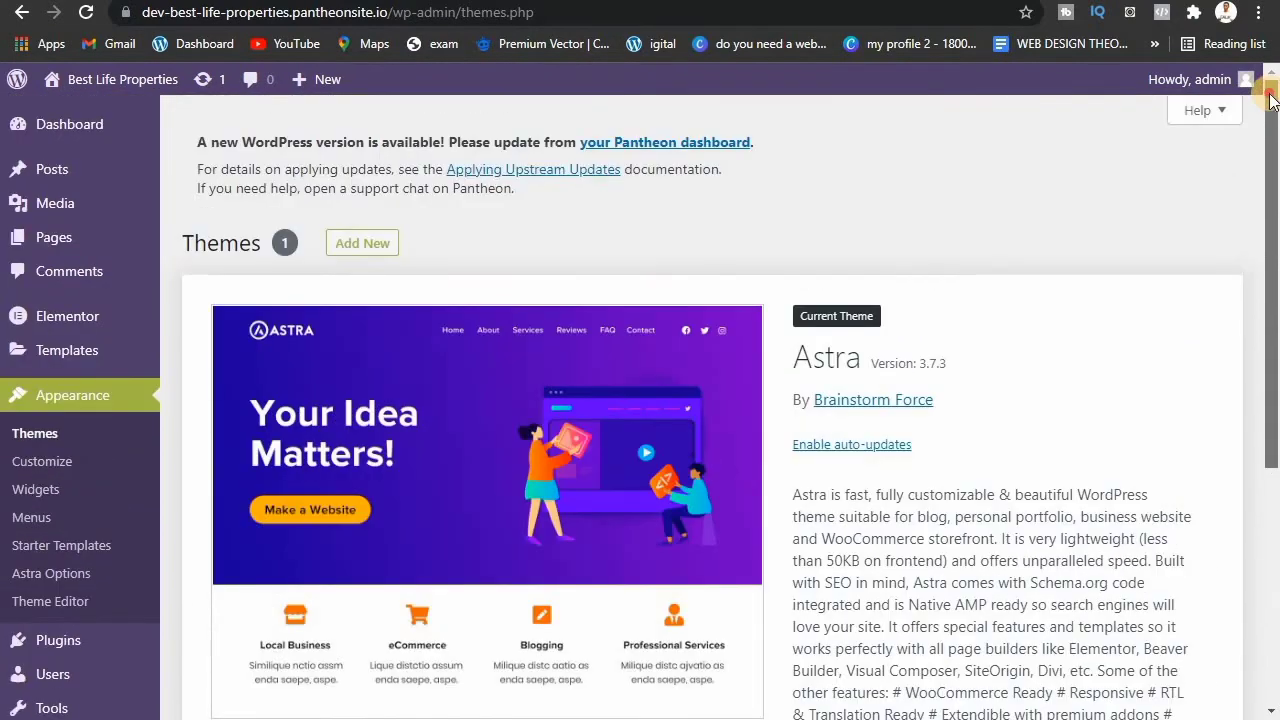
# Step: Search the Add Themes directory for 'astra', showing Astra as installed and activated
pyautogui.click(363, 245)
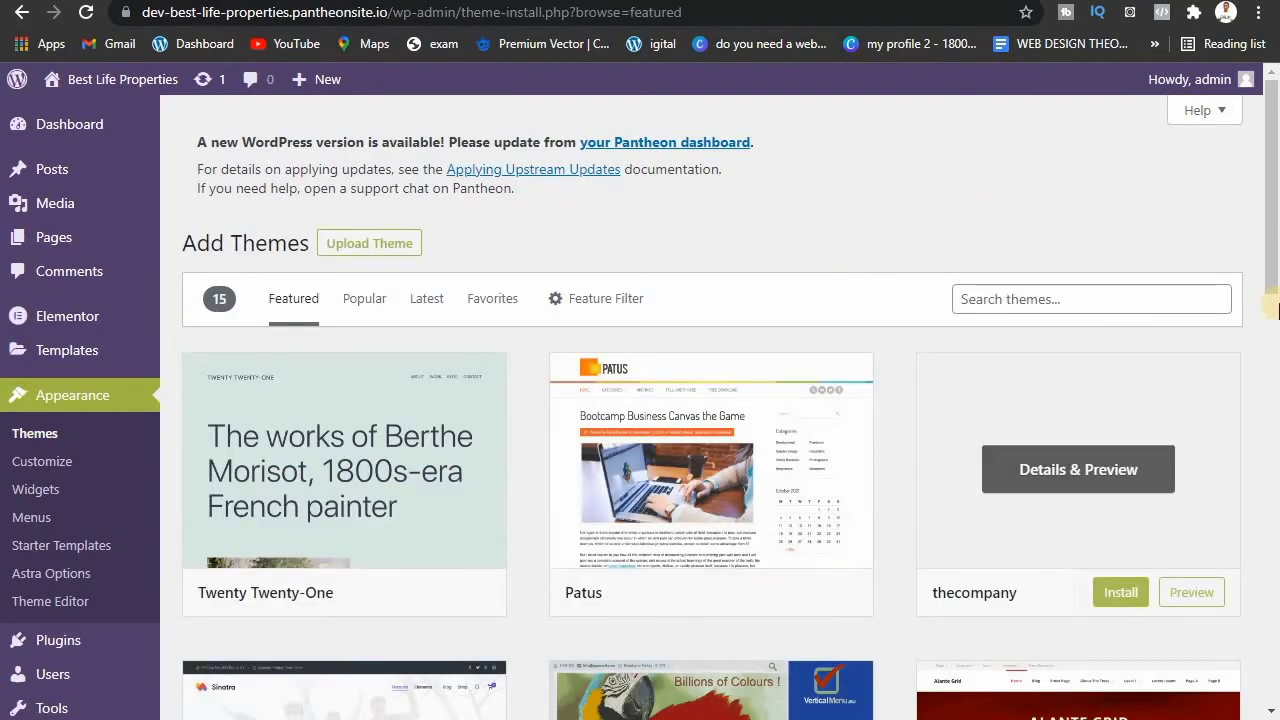
pyautogui.moveTo(1274, 262); pyautogui.dragTo(1277, 280)
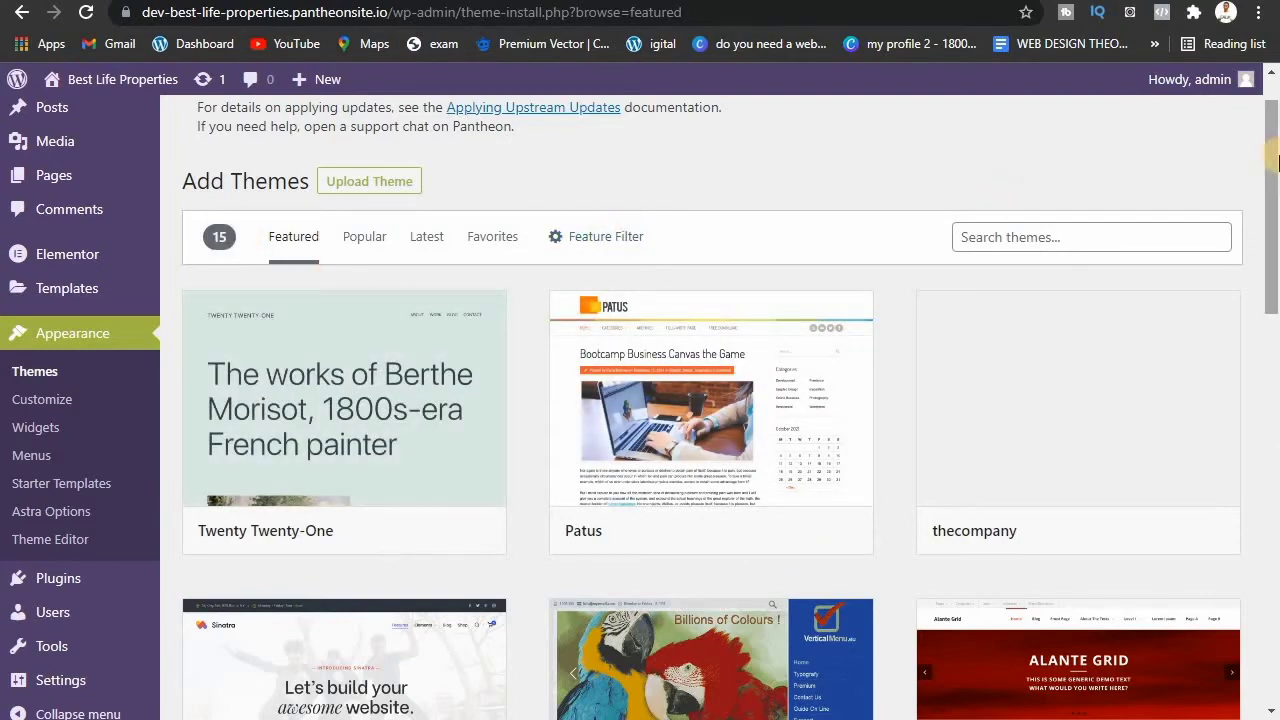
pyautogui.scroll(-4, 1272, 185)
pyautogui.scroll(4, 1270, 170)
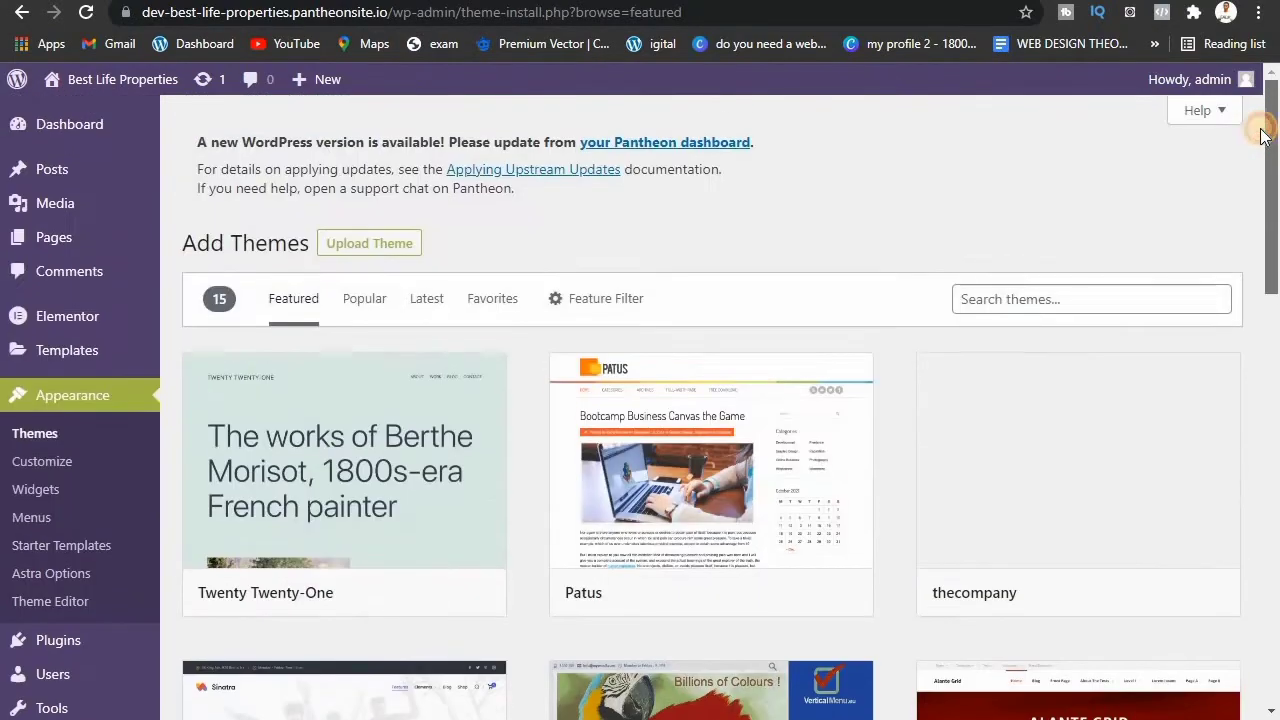
pyautogui.scroll(-5, 1265, 160)
pyautogui.scroll(5, 1255, 145)
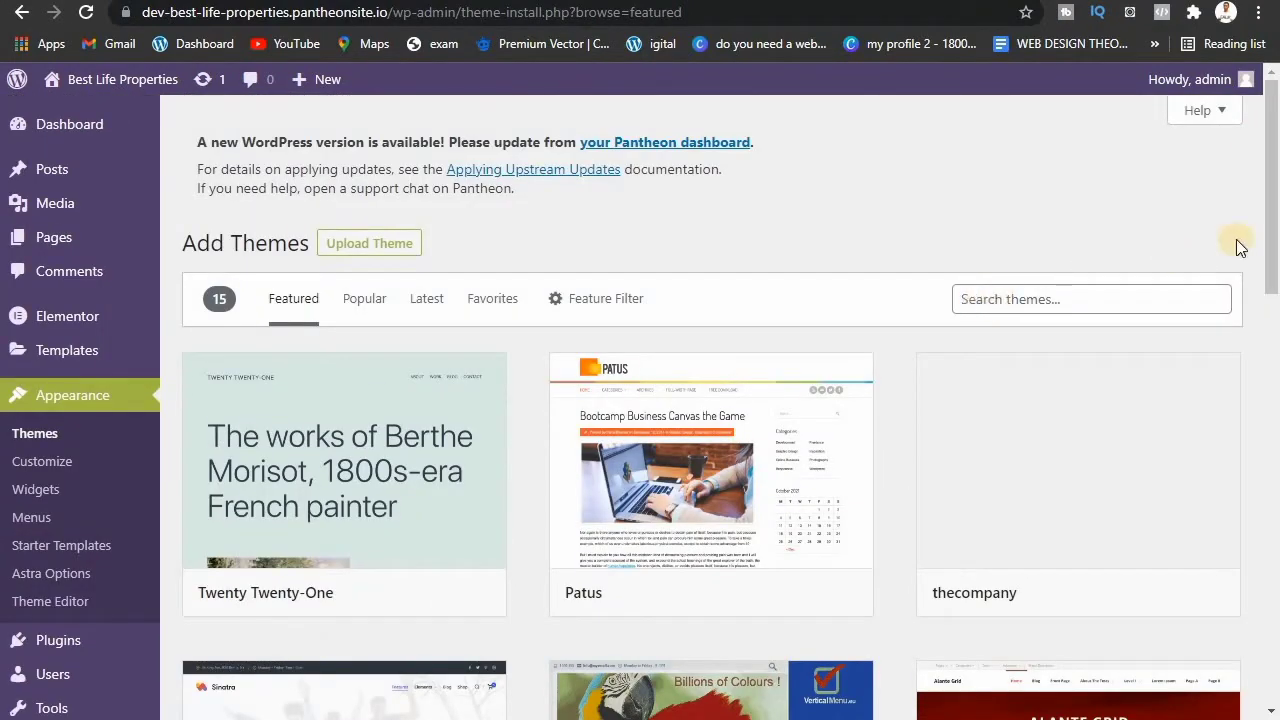
pyautogui.scroll(-1, 1270, 190)
pyautogui.scroll(1, 1240, 170)
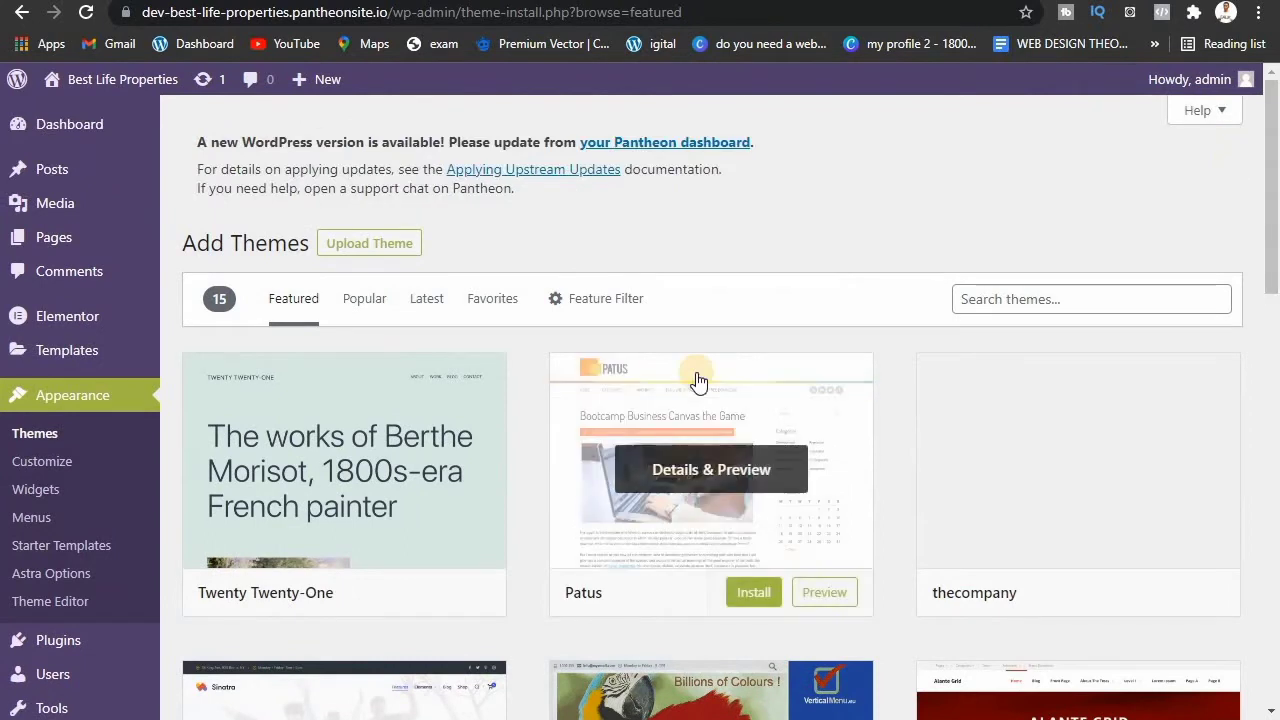
pyautogui.click(1062, 306)
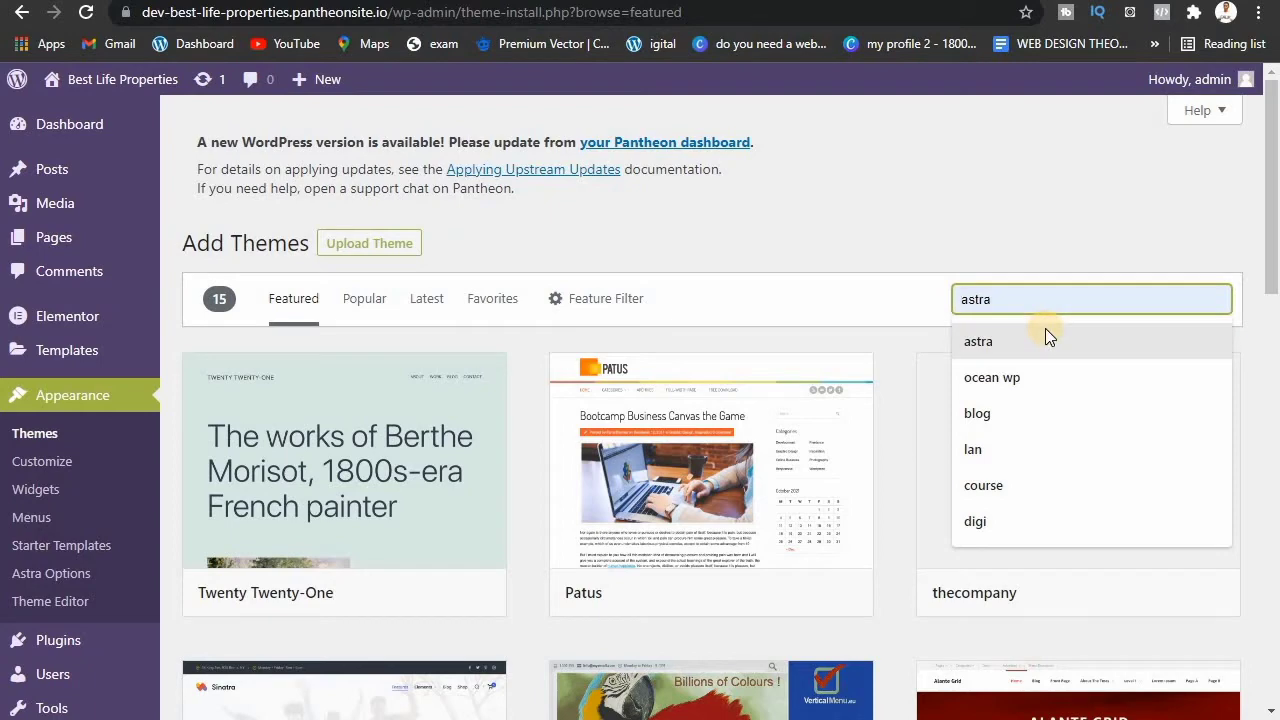
pyautogui.click(1045, 332)
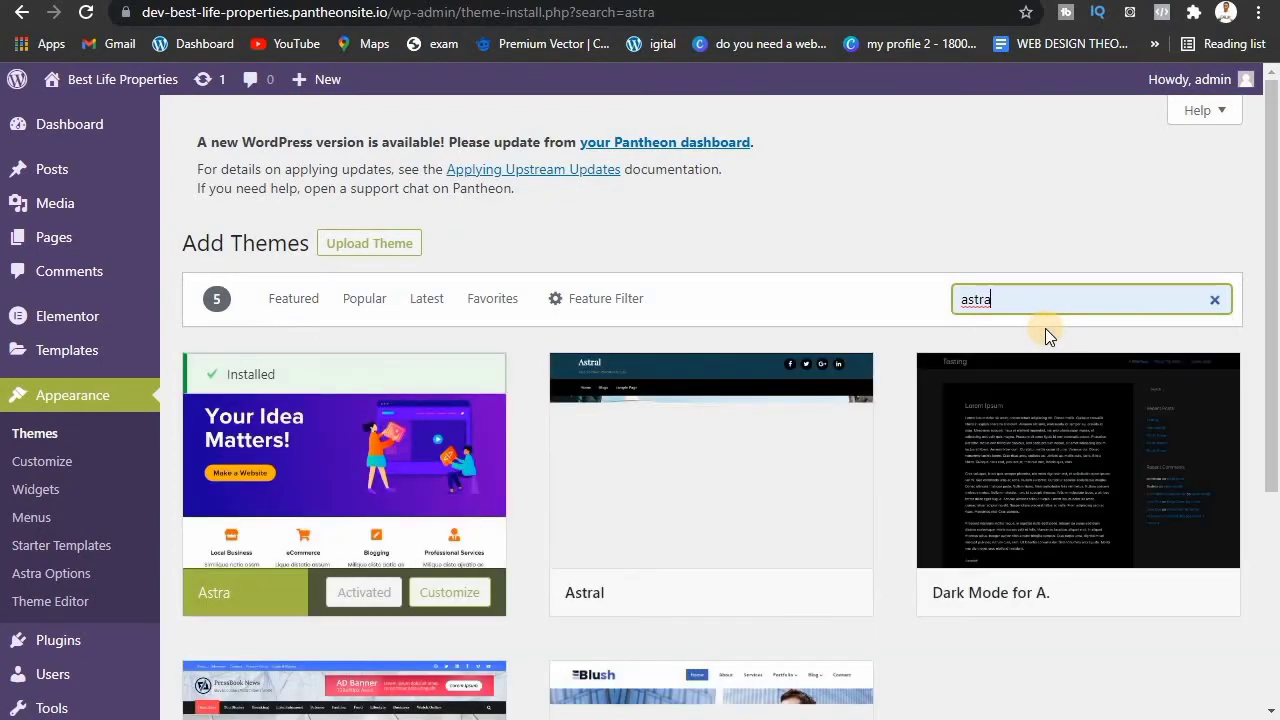
pyautogui.moveTo(357, 515)
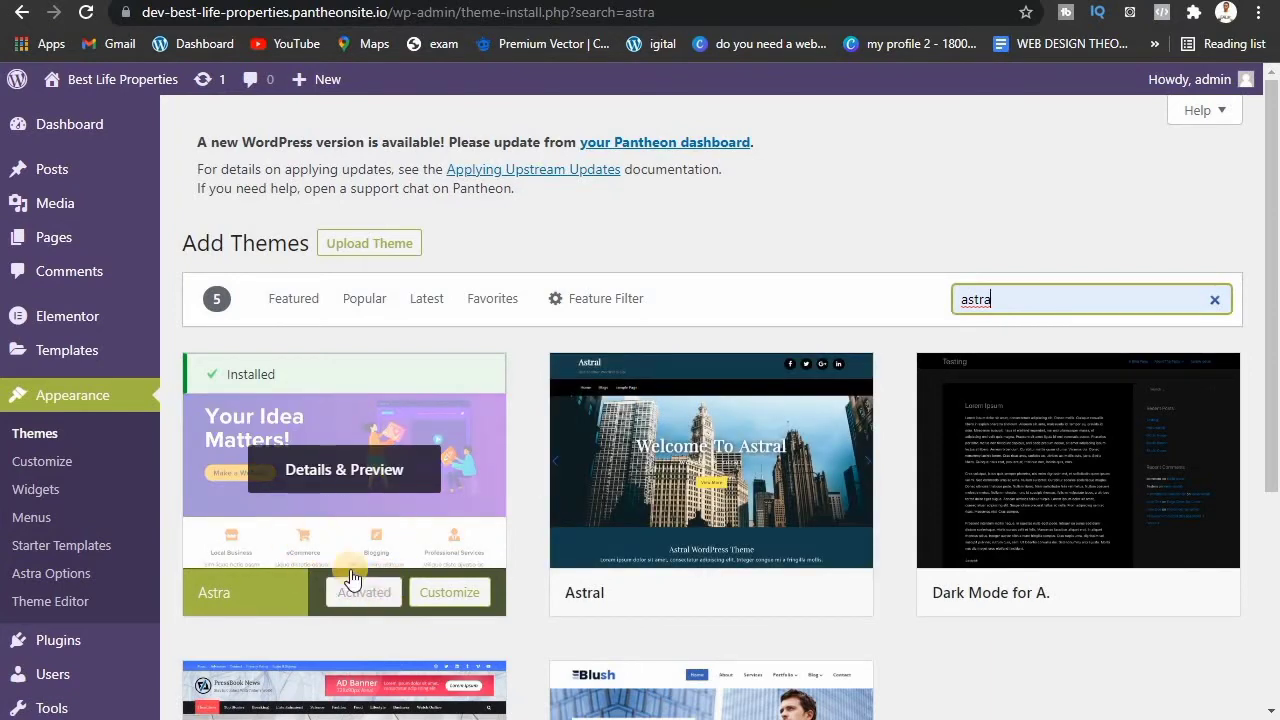
# Step: View the live Best Life Properties site in a new tab, then return to the astra results
pyautogui.click(78, 84)
pyautogui.rightClick(78, 84)
pyautogui.click(115, 97)
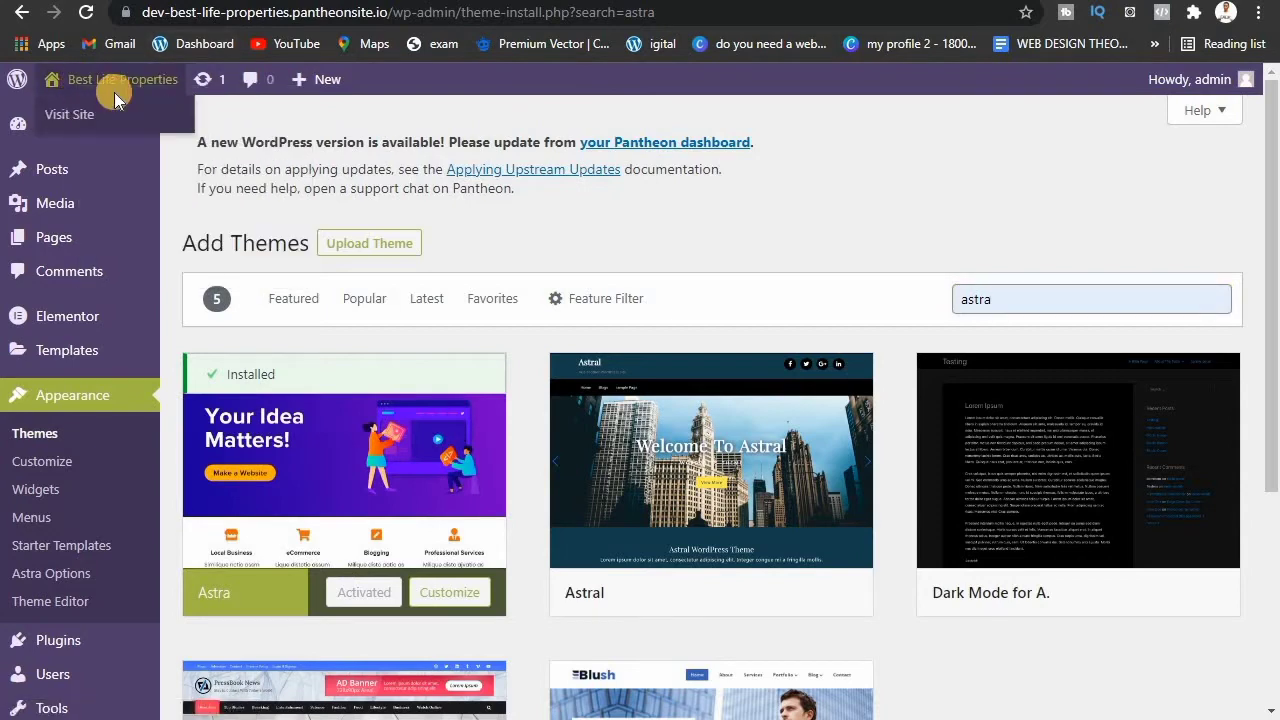
pyautogui.hotkey('ctrl', 'Tab')
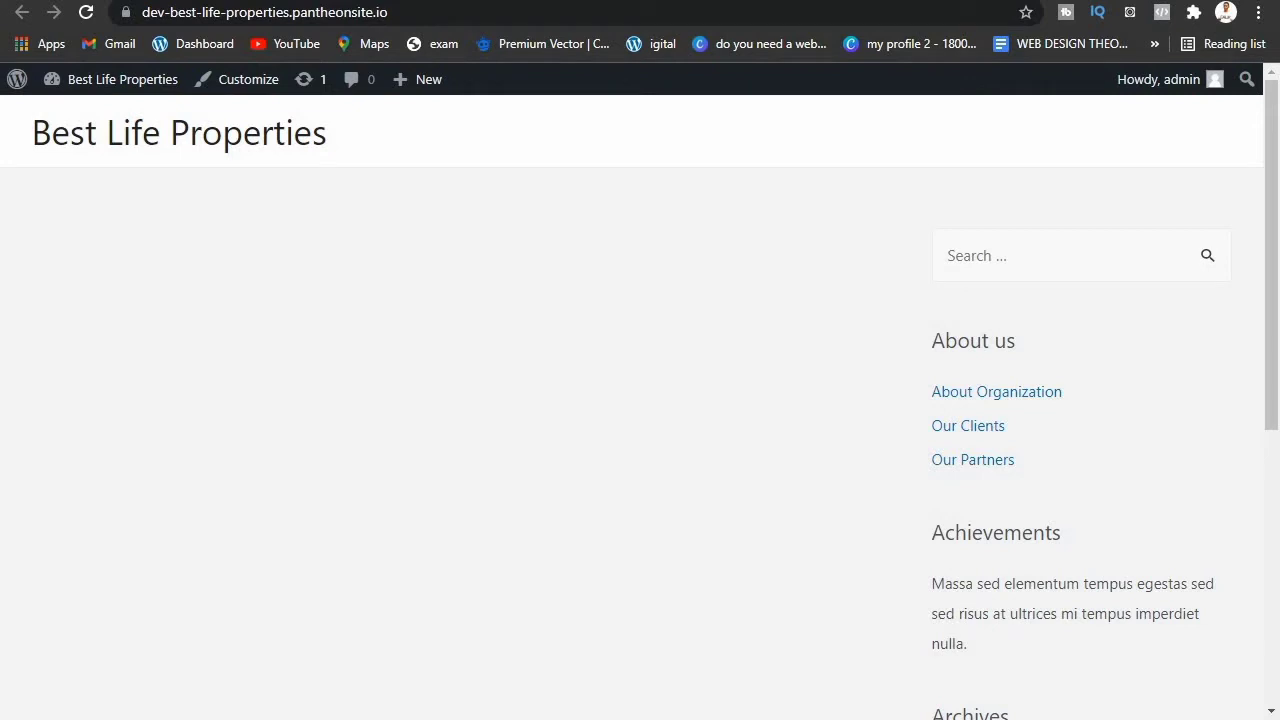
pyautogui.hotkey('ctrl', 'shift', 'Tab')
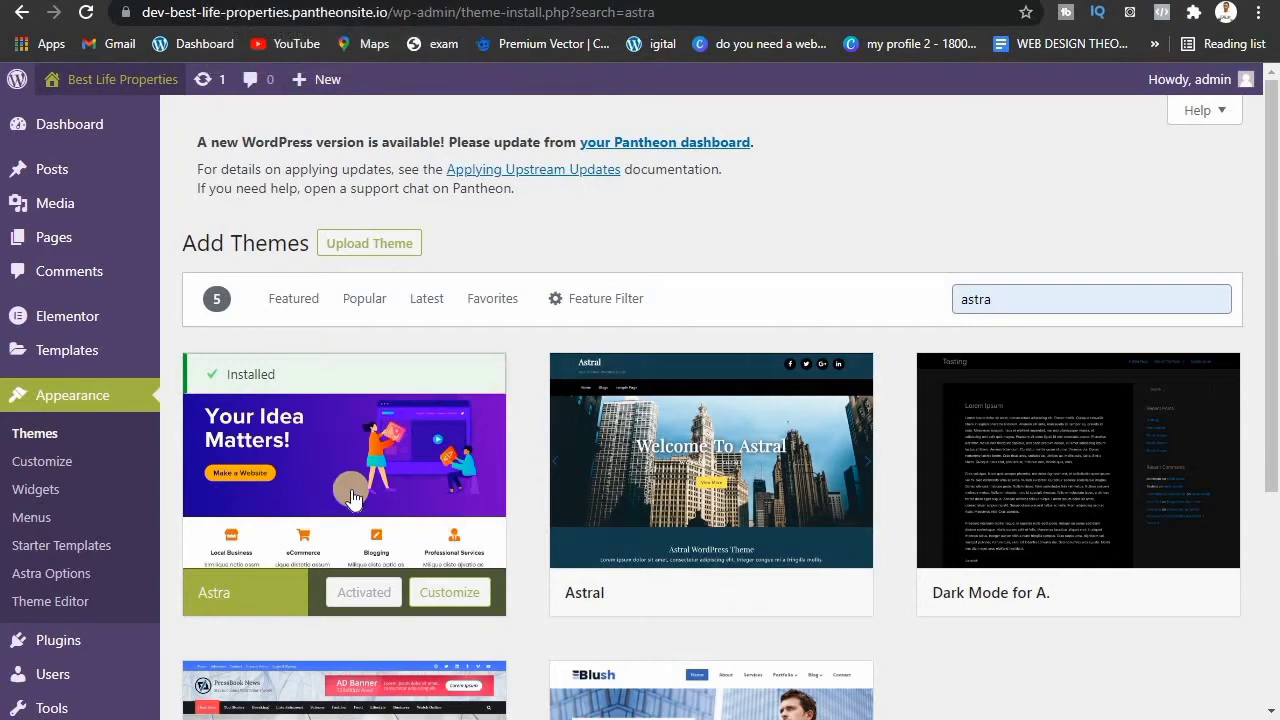
pyautogui.moveTo(727, 605)
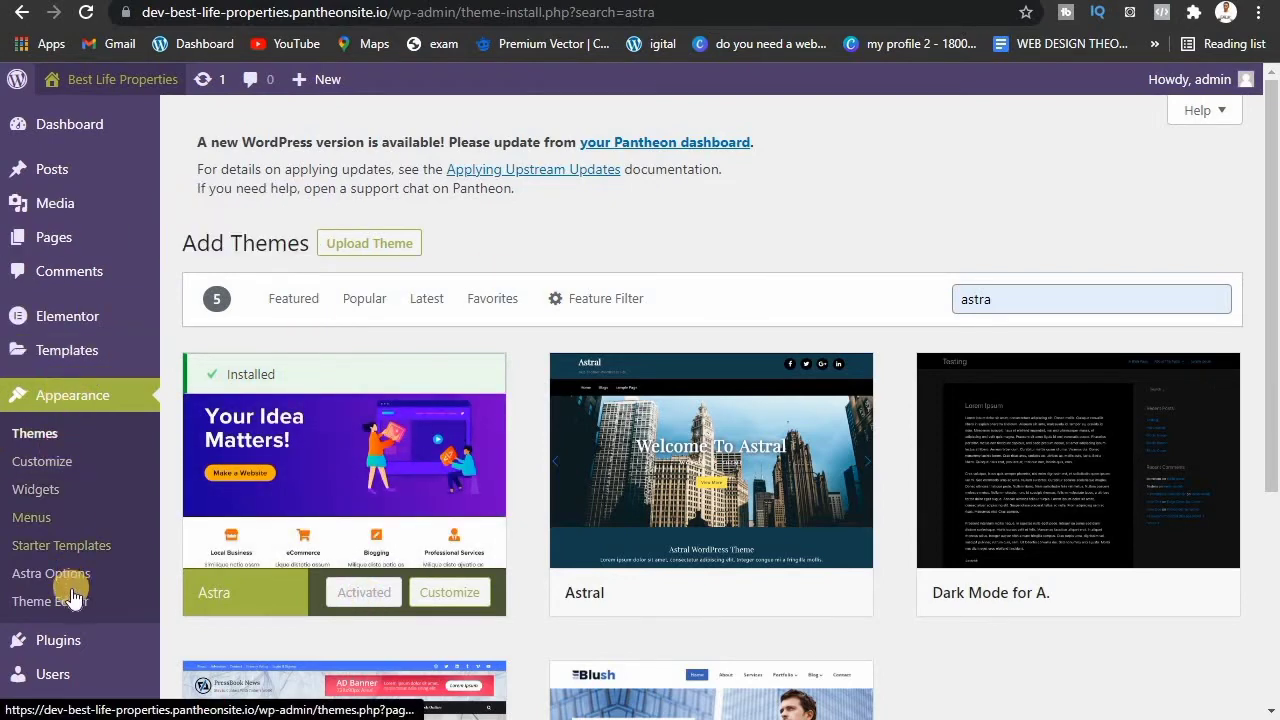
pyautogui.moveTo(68, 651)
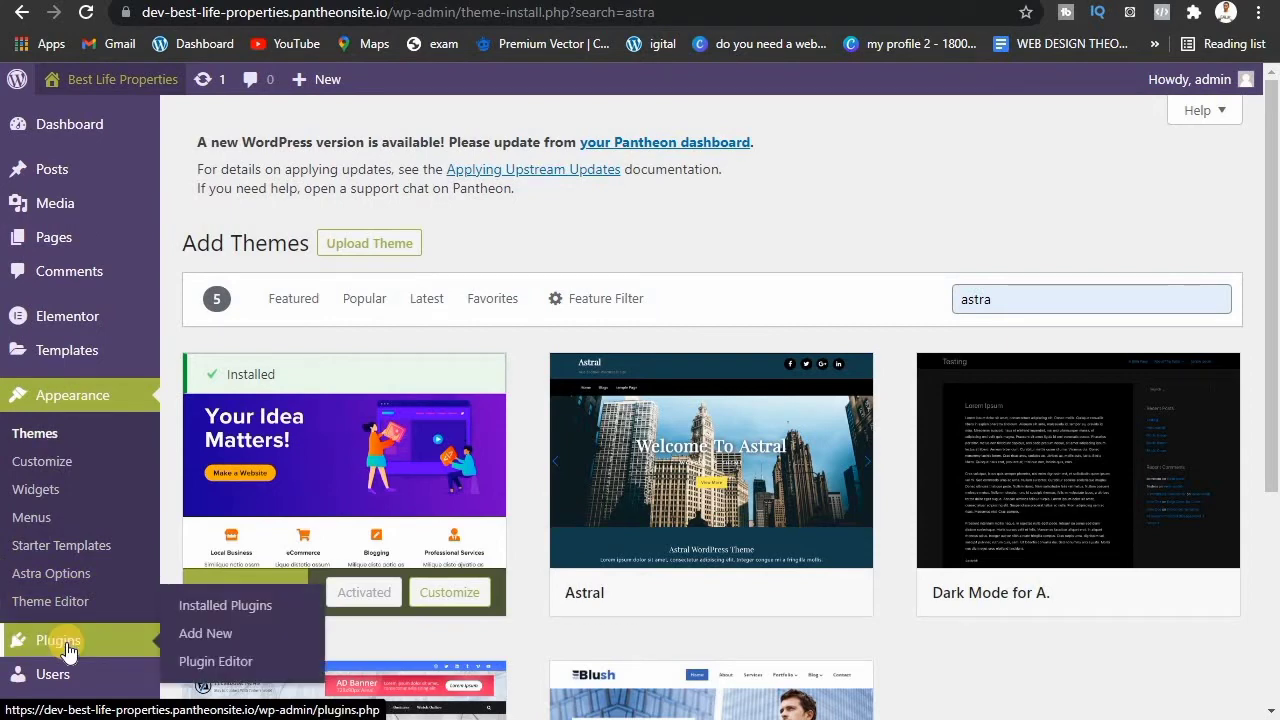
# Step: Search Add Plugins for 'starter' to find the Starter Templates plugin
pyautogui.click(203, 636)
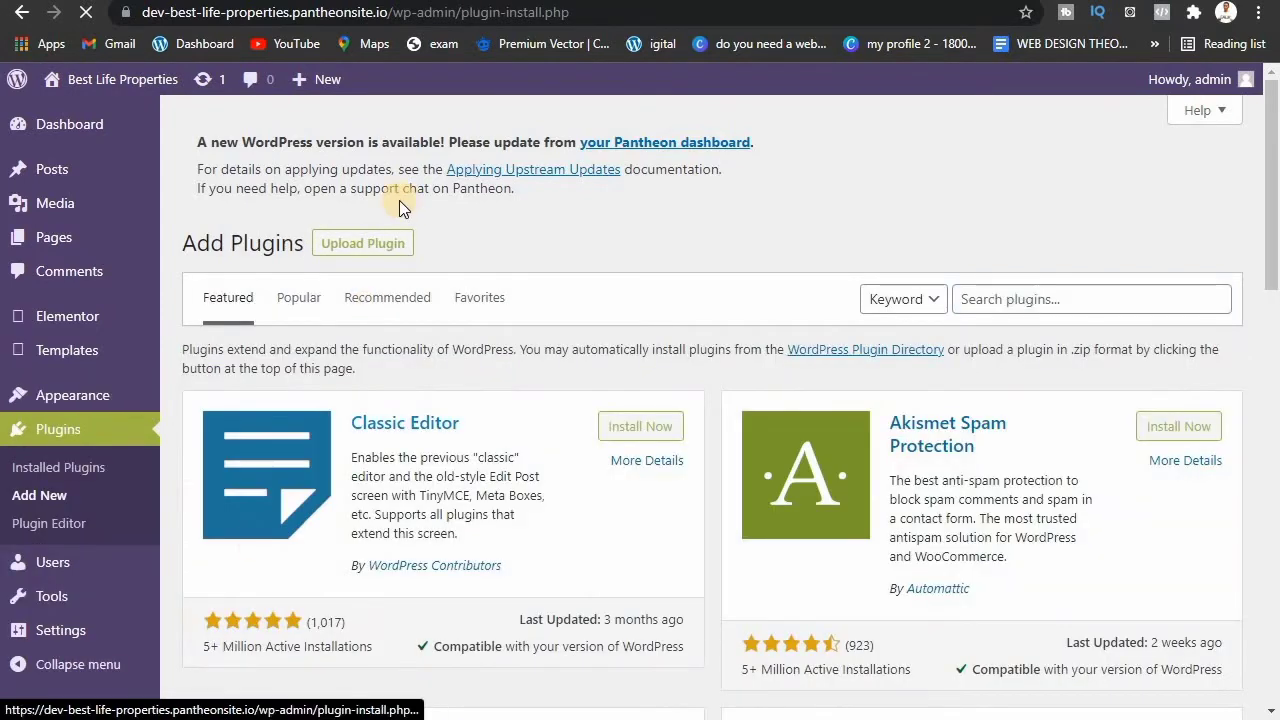
pyautogui.click(960, 291)
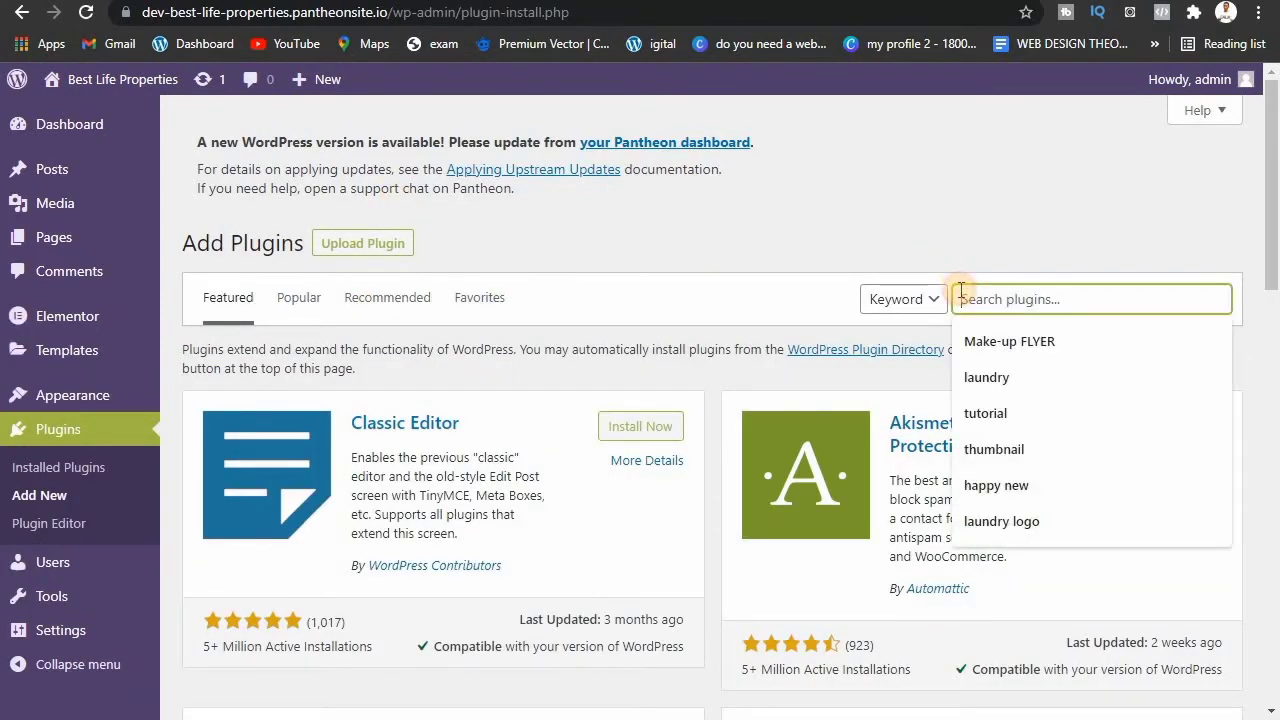
pyautogui.write('start')
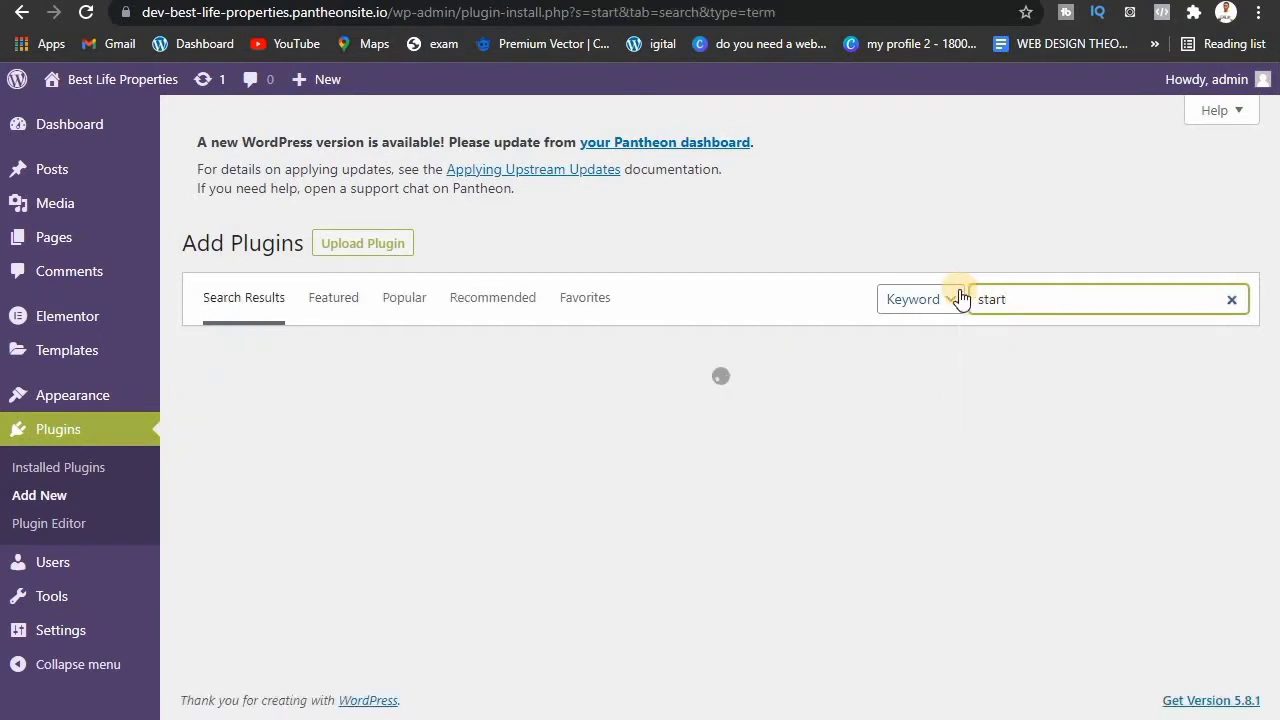
pyautogui.write('er')
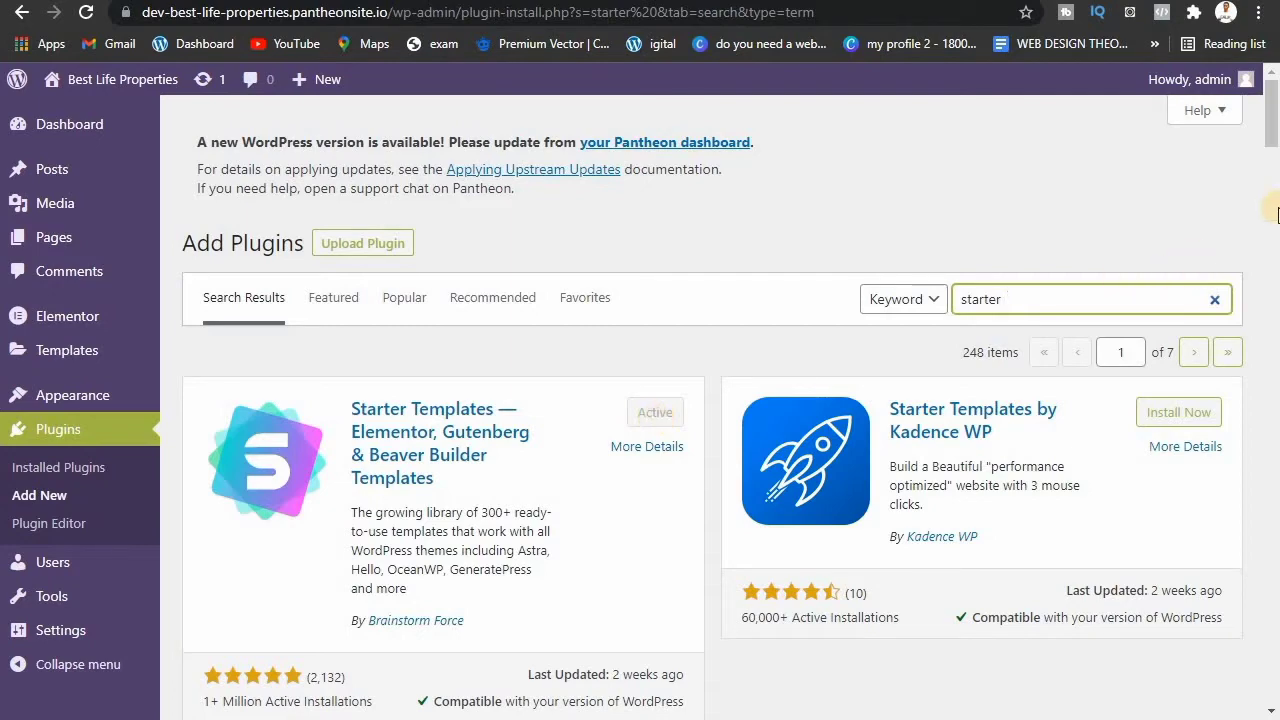
pyautogui.moveTo(1273, 127); pyautogui.dragTo(1274, 100)
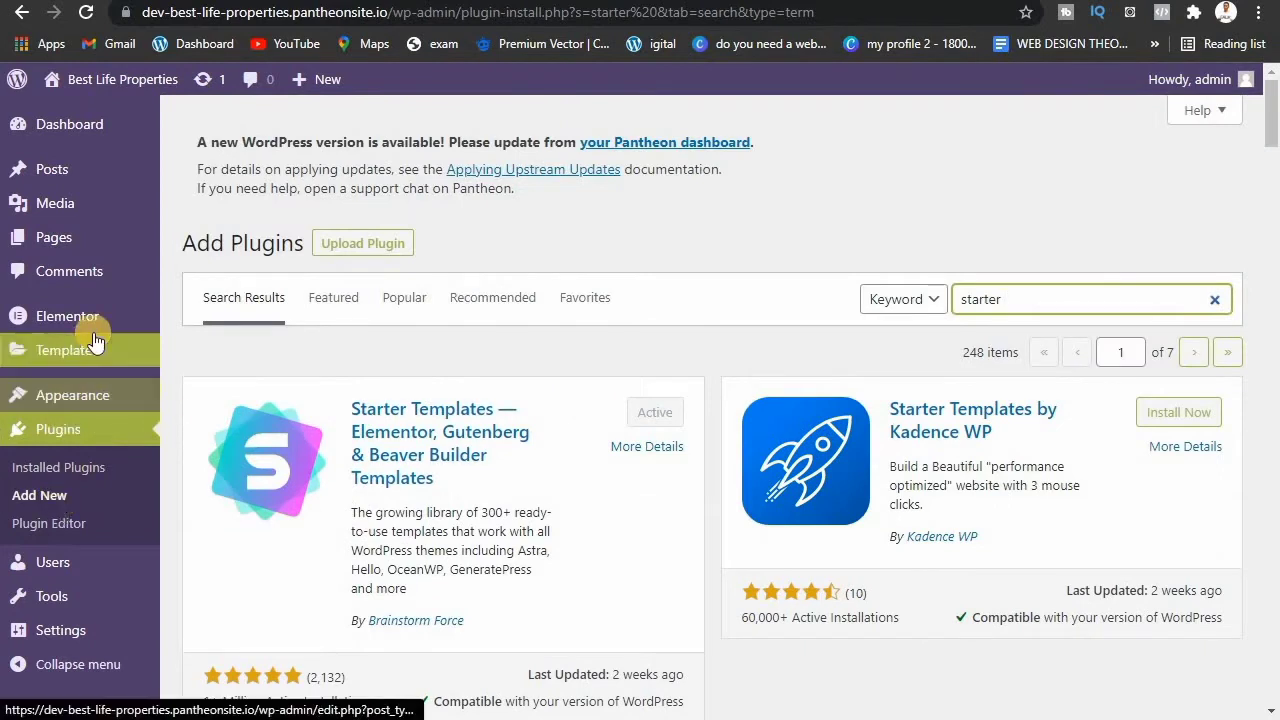
pyautogui.click(270, 1)
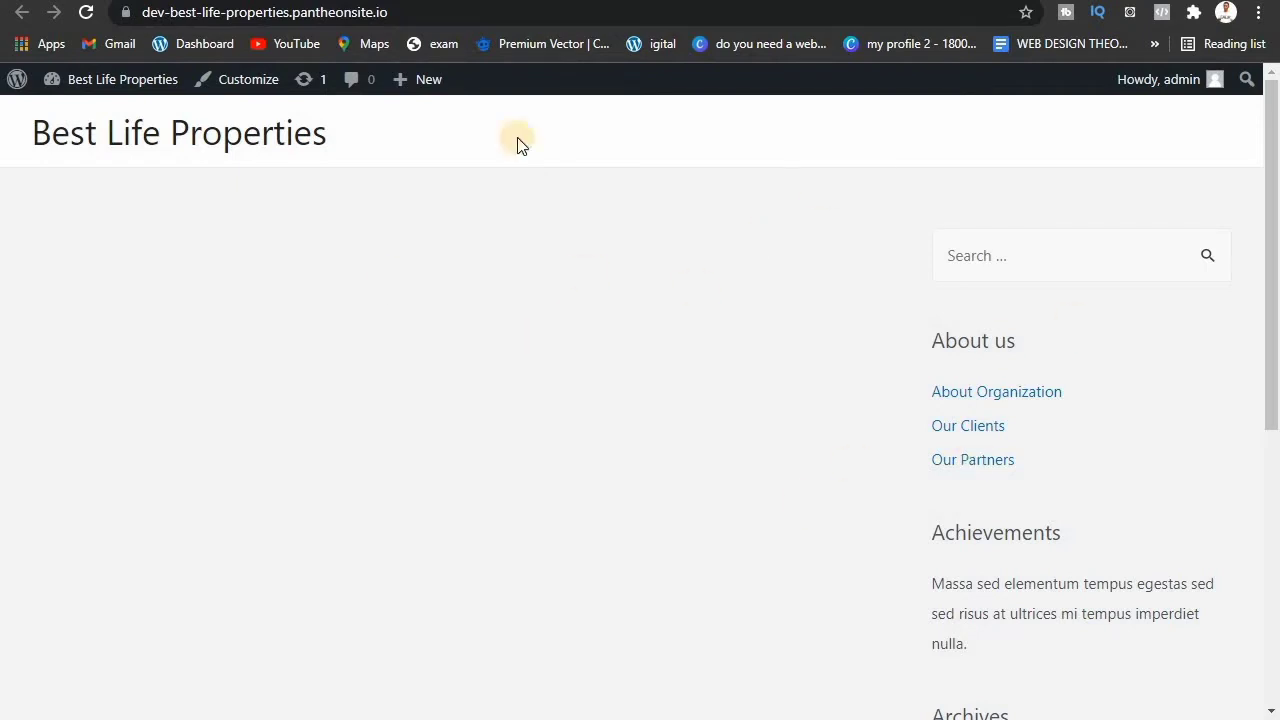
pyautogui.hotkey('ctrl', 'shift', 'Tab')
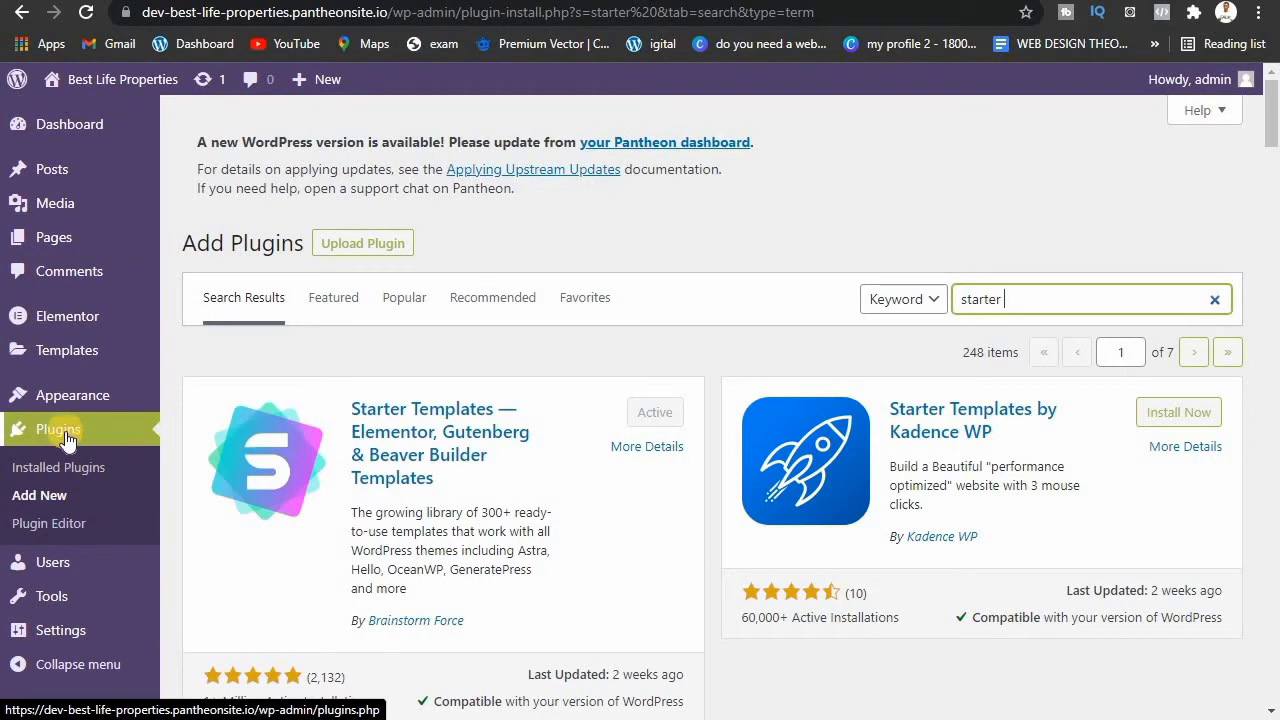
pyautogui.moveTo(68, 400)
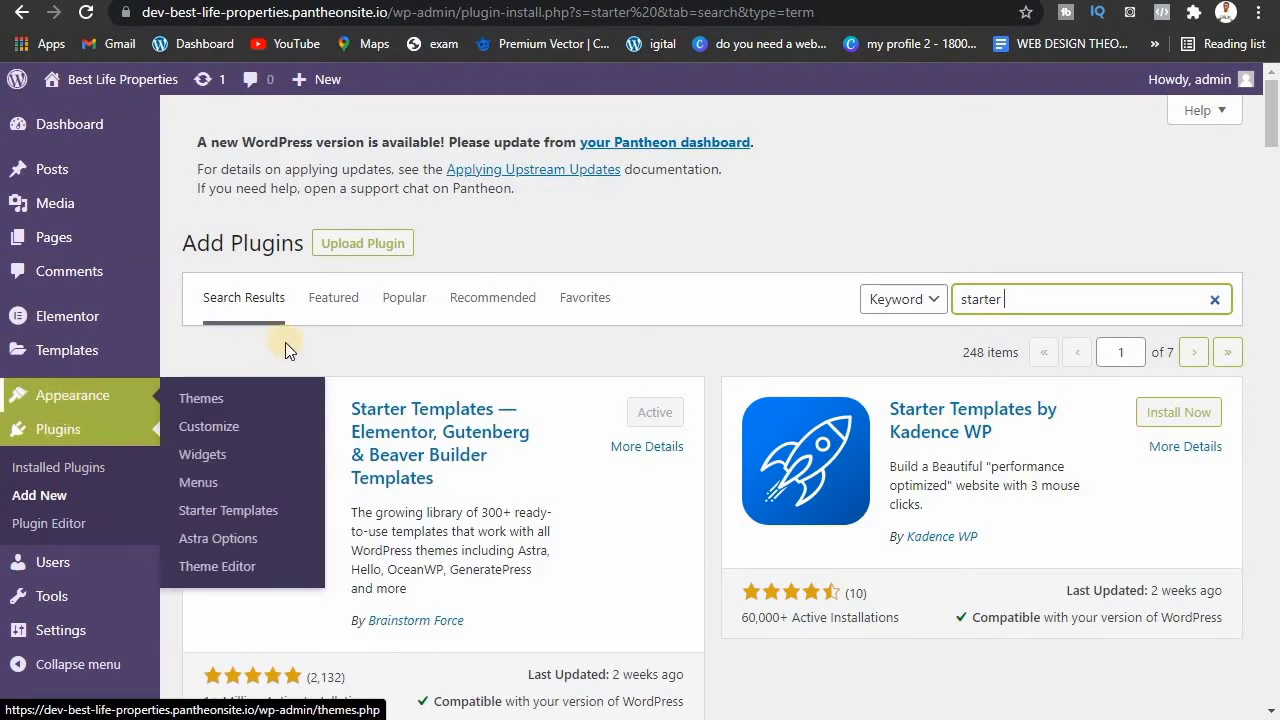
pyautogui.click(66, 438)
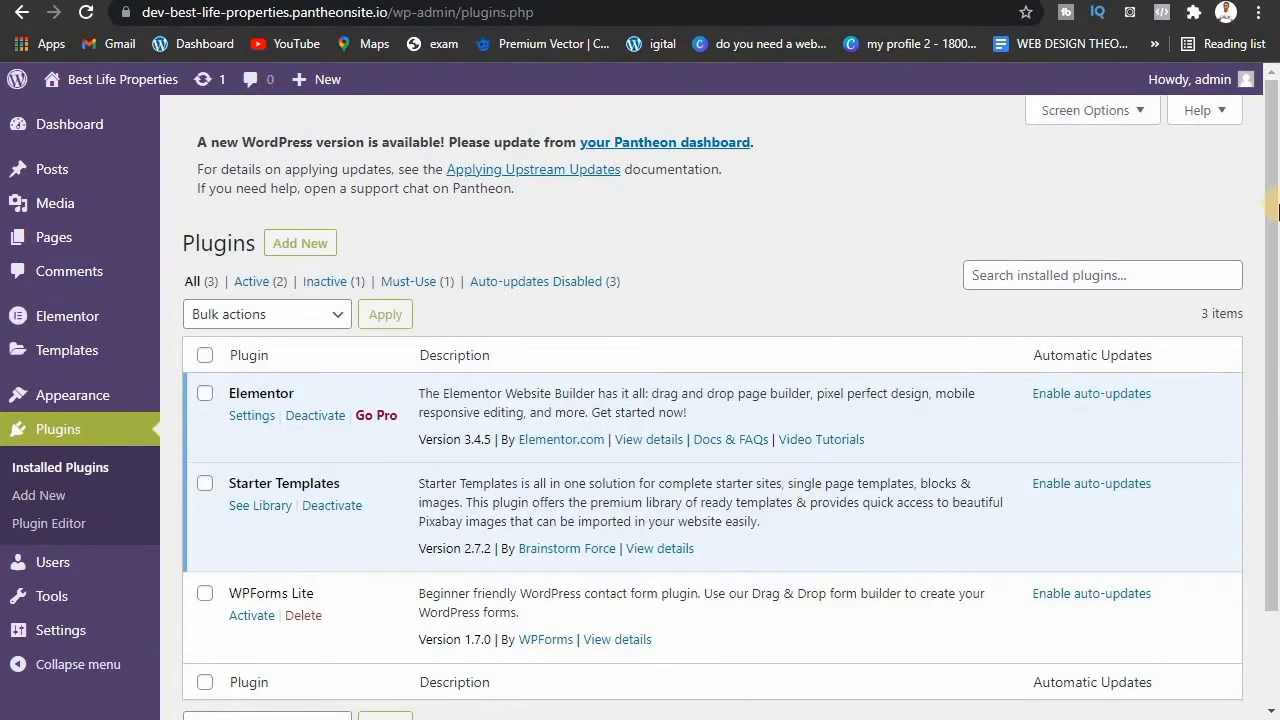
pyautogui.scroll(-2, 512, 287)
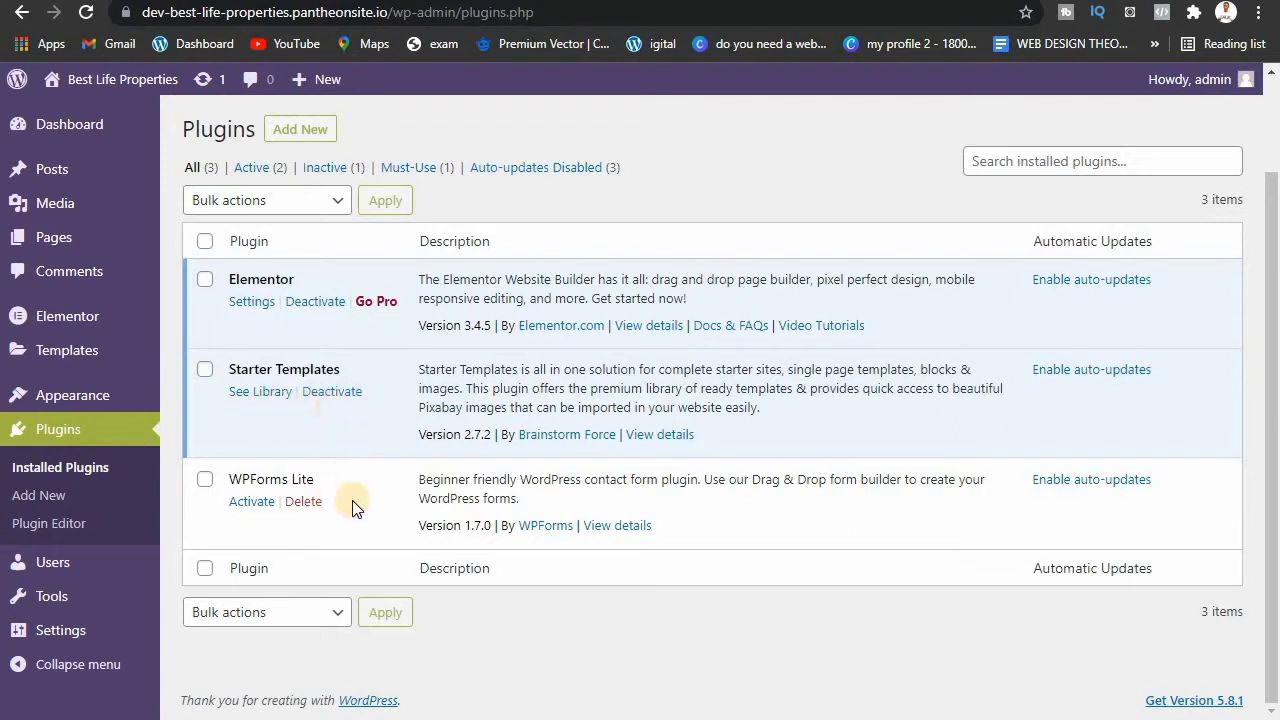
# Step: Open the Starter Templates library and scroll its grid of Elementor site designs
pyautogui.click(276, 393)
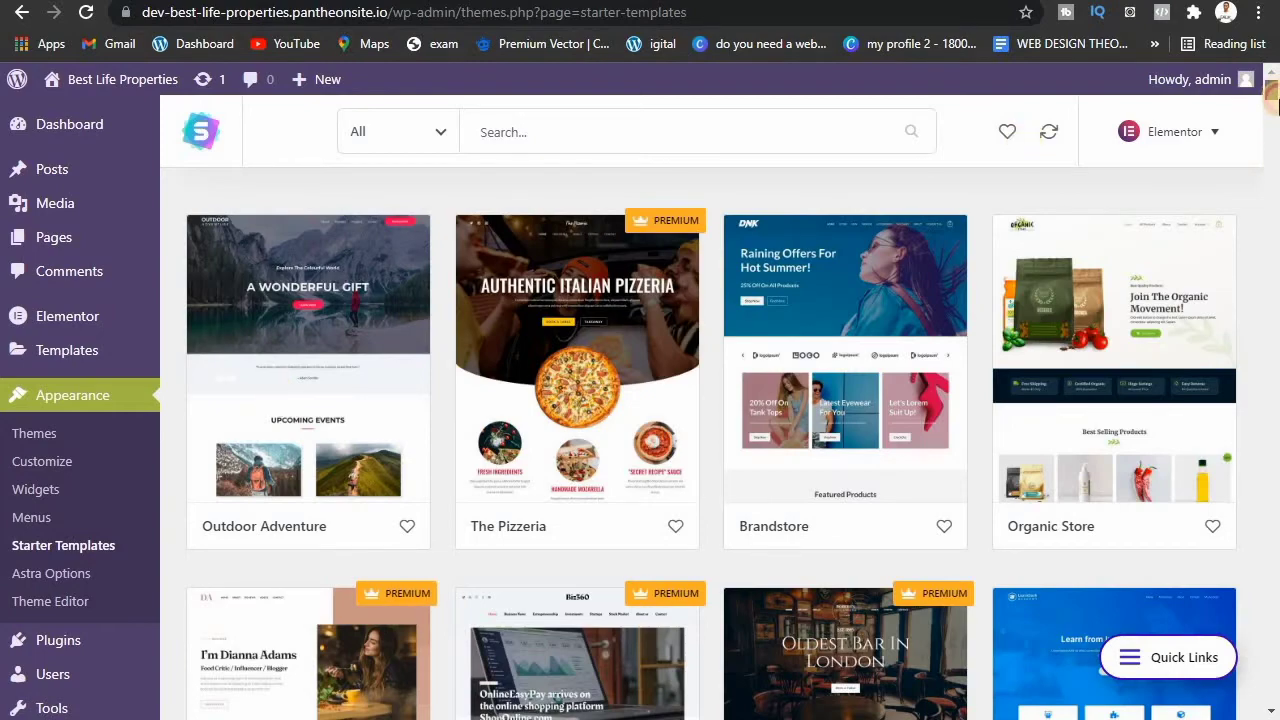
pyautogui.moveTo(1272, 94); pyautogui.dragTo(1265, 52)
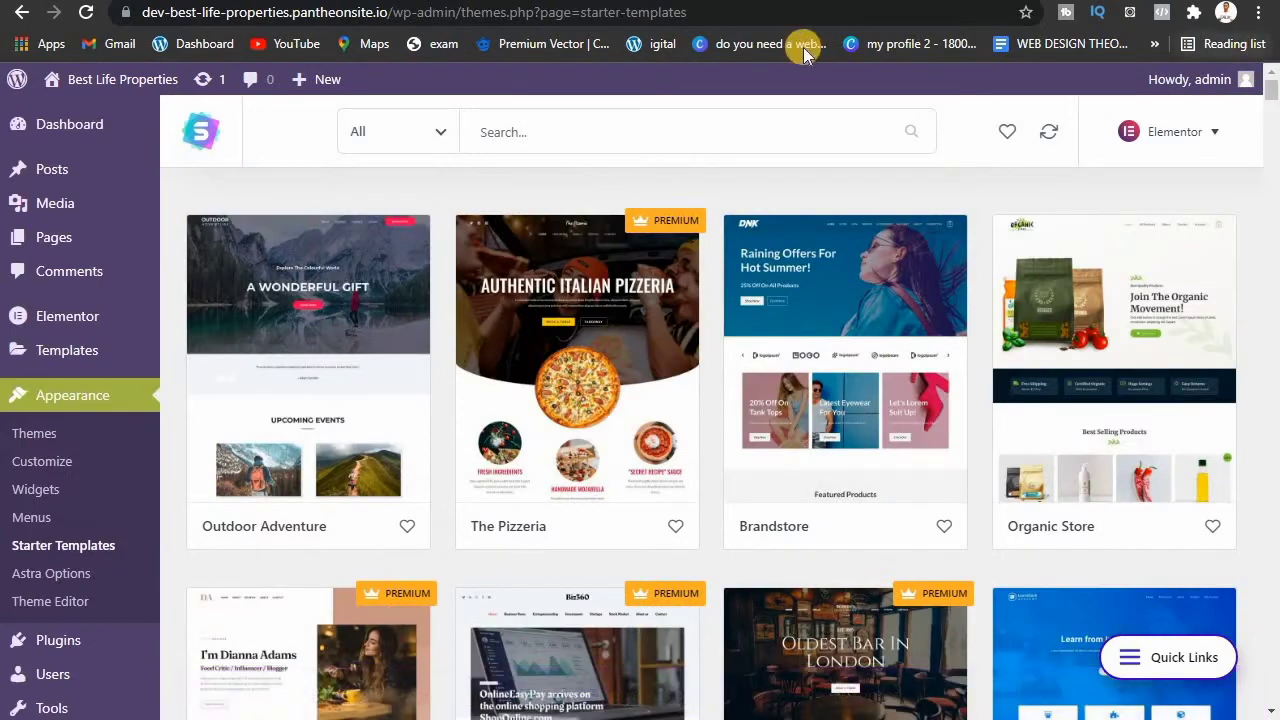
# Step: Filter the Starter Templates library to show only Free templates
pyautogui.click(452, 134)
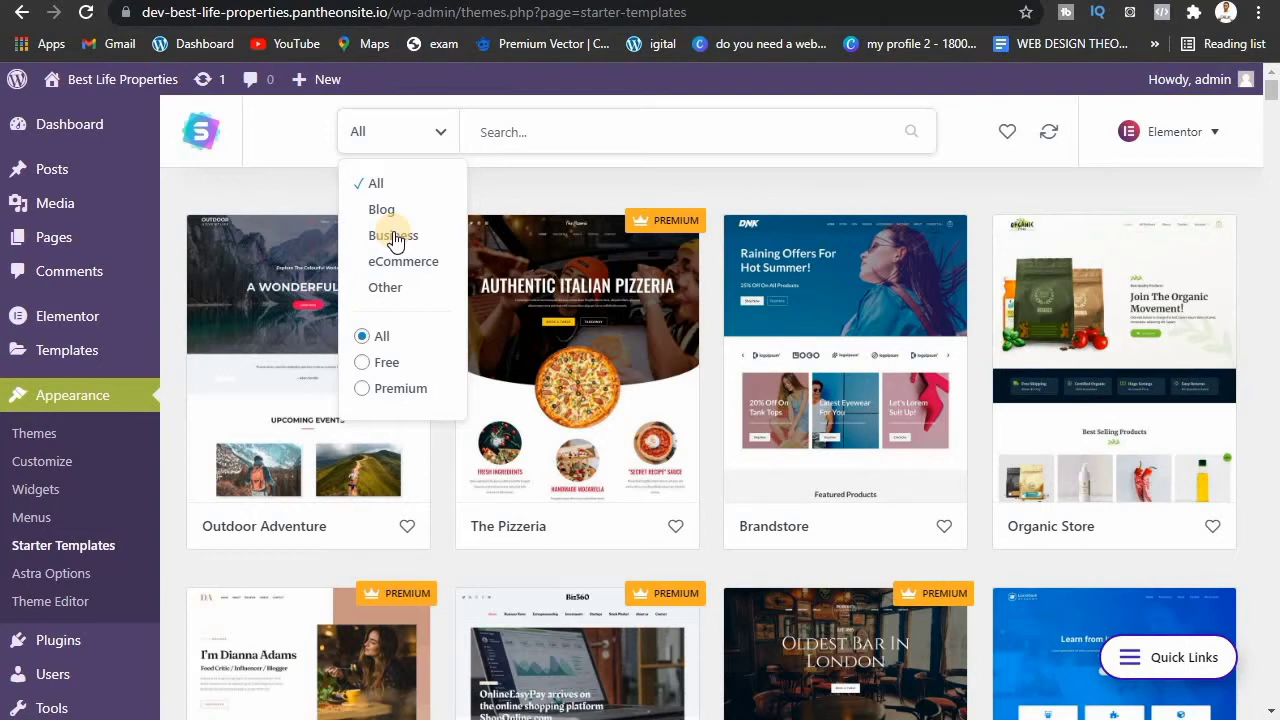
pyautogui.click(366, 366)
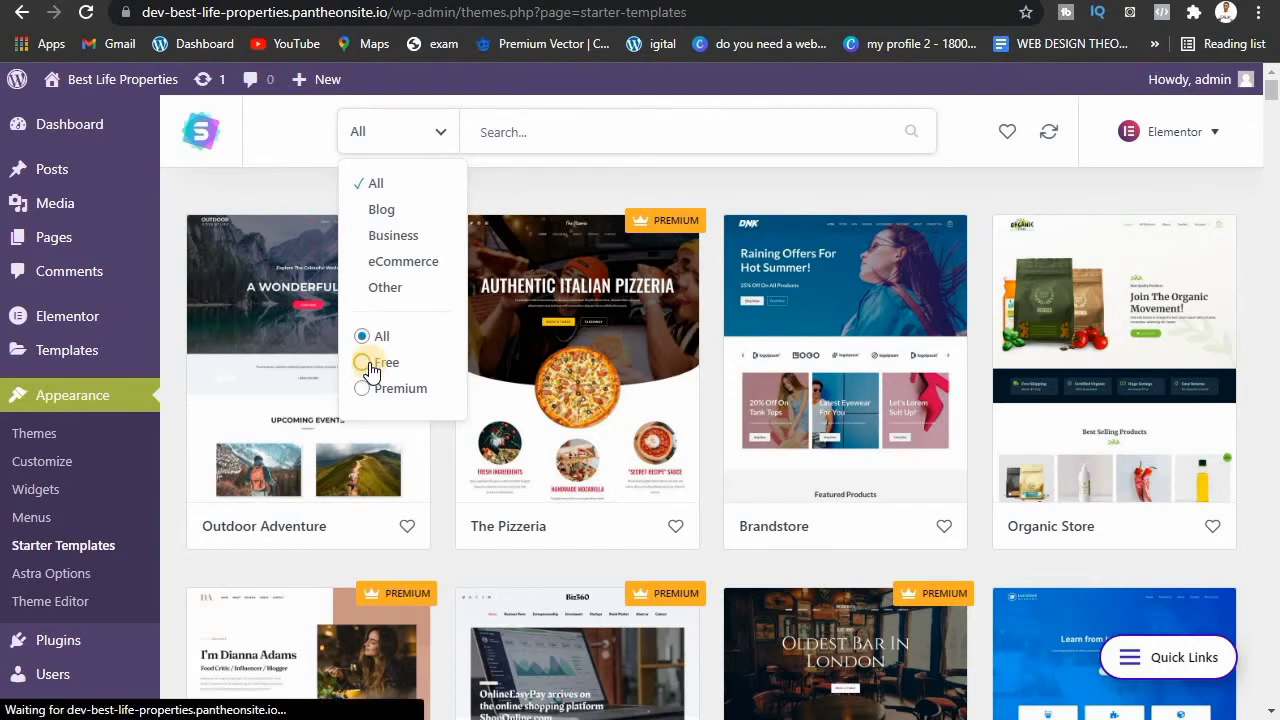
pyautogui.click(860, 260)
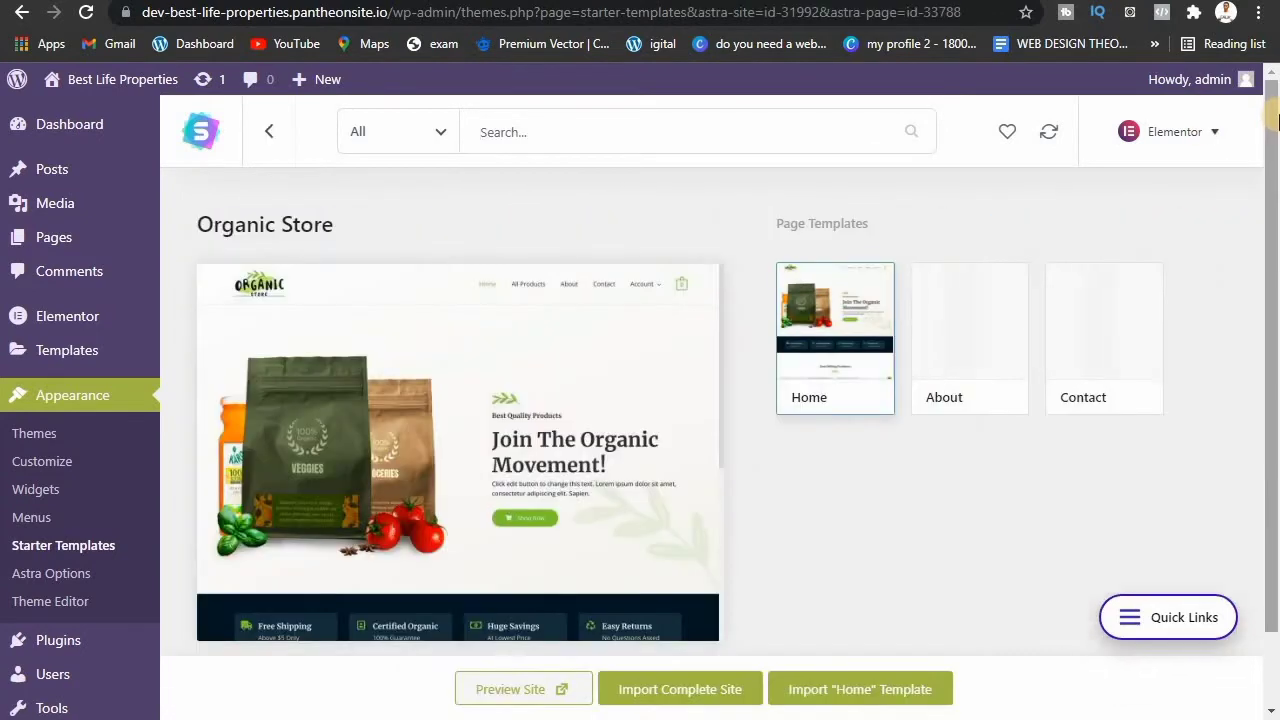
pyautogui.click(275, 135)
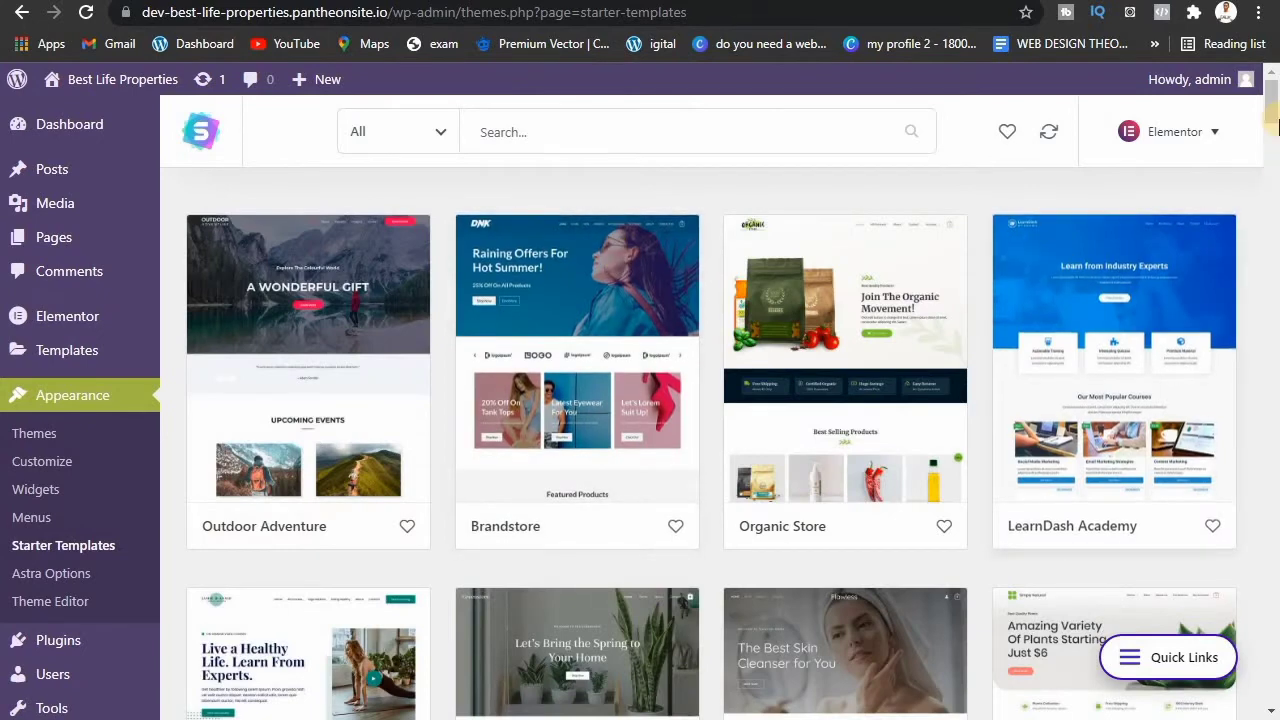
pyautogui.moveTo(1273, 110); pyautogui.dragTo(1276, 230)
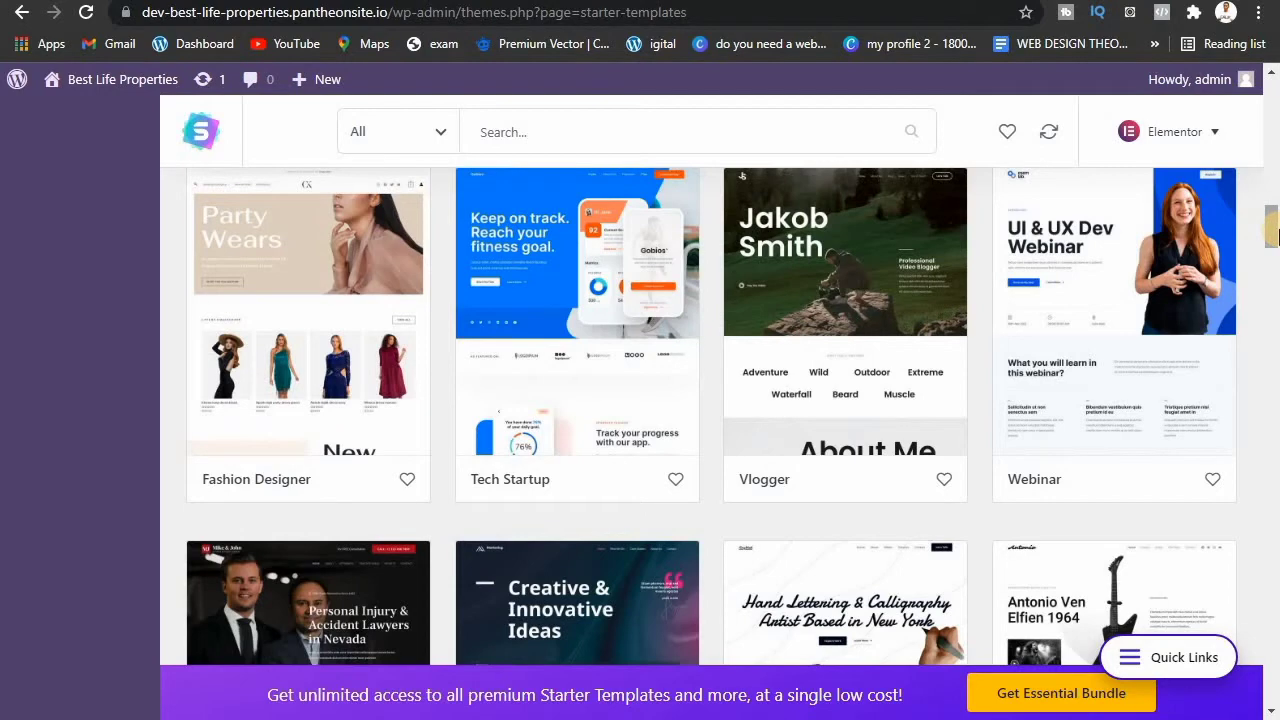
pyautogui.moveTo(1275, 236); pyautogui.dragTo(1276, 304)
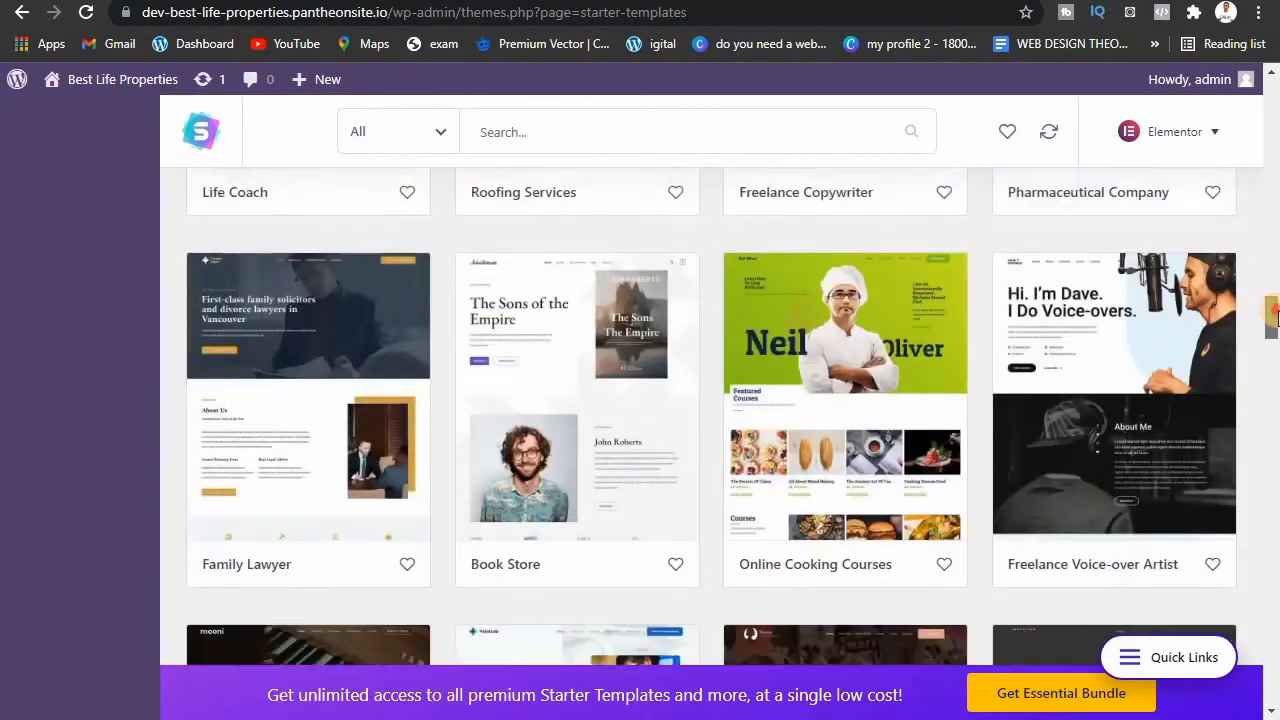
pyautogui.moveTo(1276, 315)
pyautogui.mouseDown()
pyautogui.moveTo(1276, 328)
pyautogui.moveTo(1276, 294)
pyautogui.moveTo(1273, 407)
pyautogui.mouseUp()
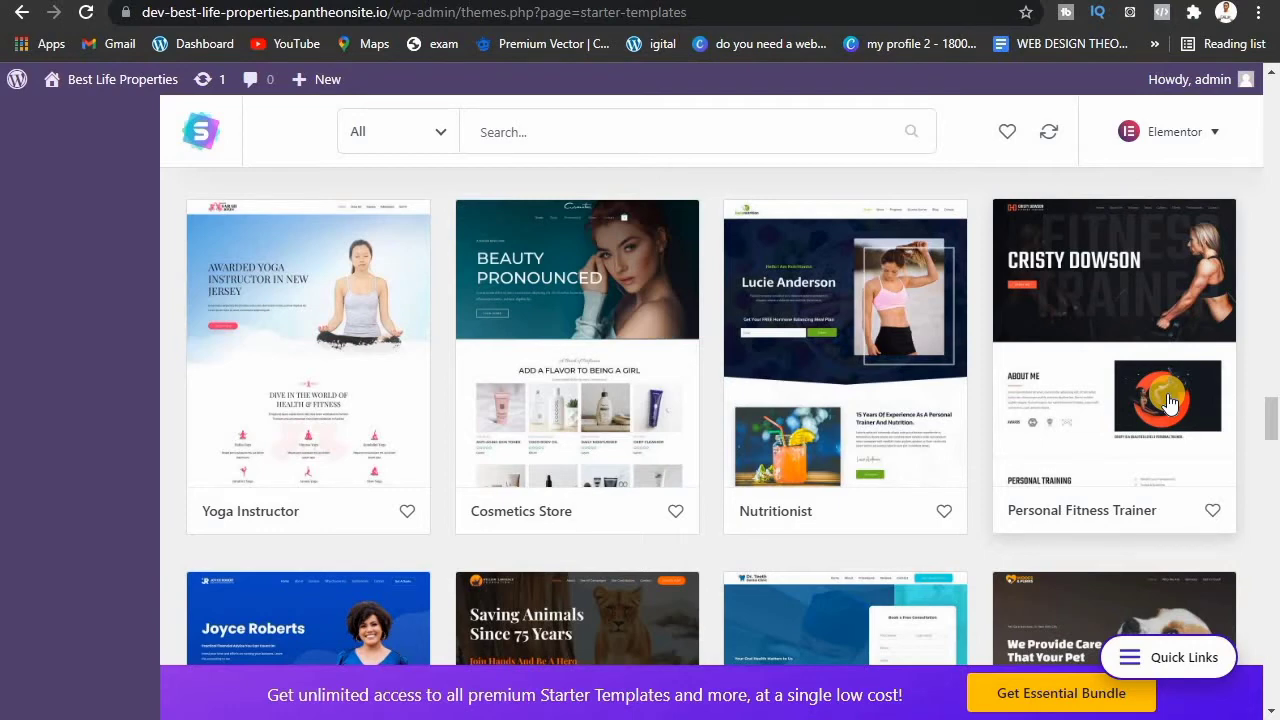
pyautogui.click(1143, 355)
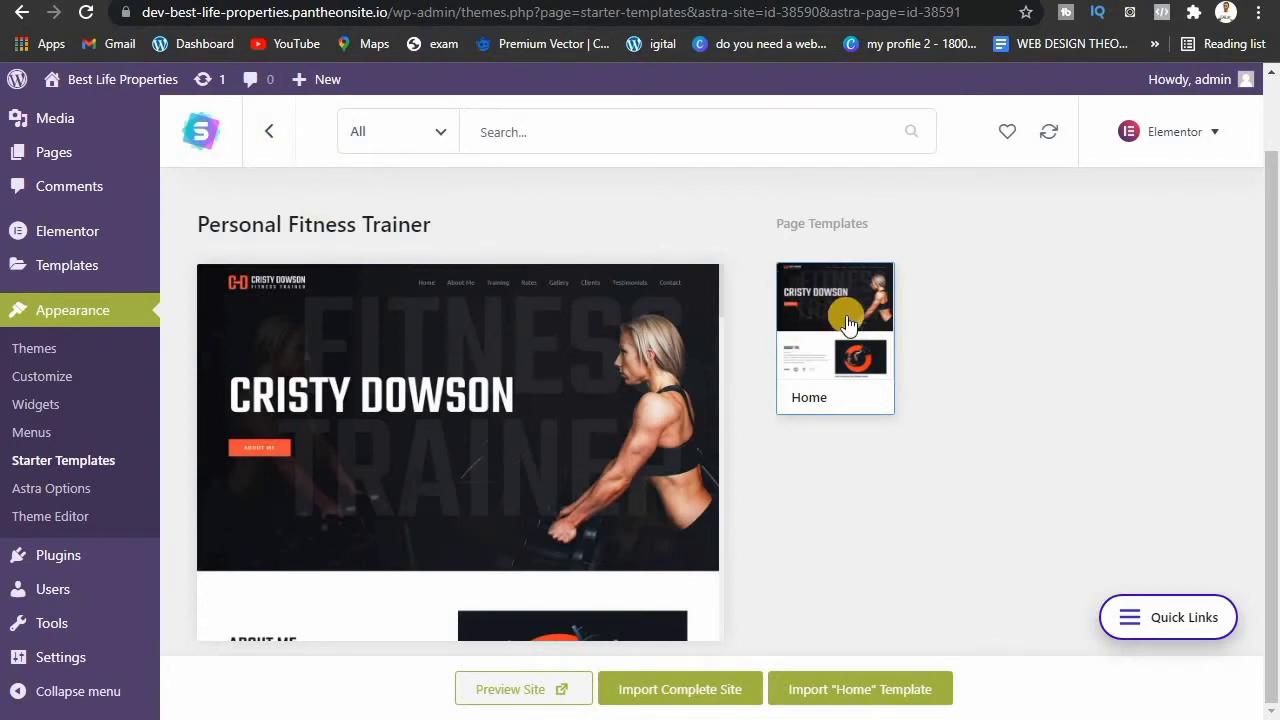
pyautogui.click(262, 127)
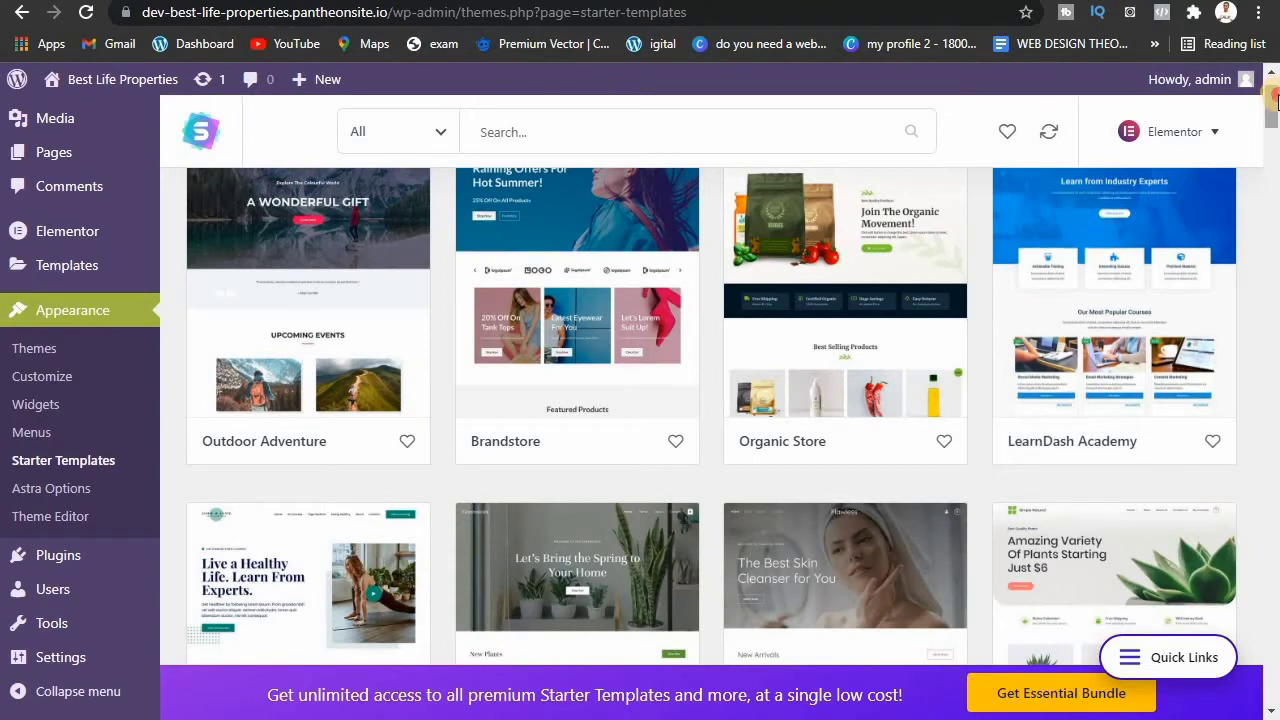
# Step: Scroll the template grid to locate the Car Wash starter site
pyautogui.moveTo(1273, 100); pyautogui.dragTo(1276, 262)
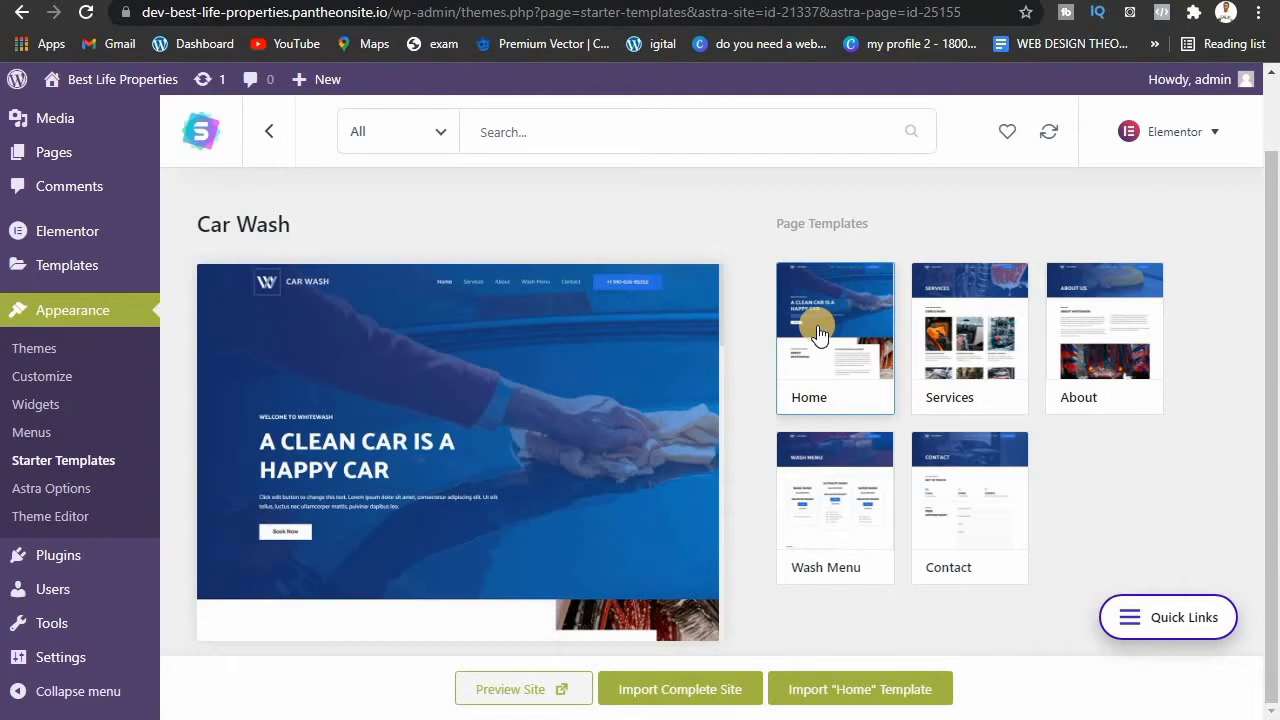
# Step: Preview the Car Wash Services, About, Wash Menu and Contact pages, then launch the demo site
pyautogui.click(940, 342)
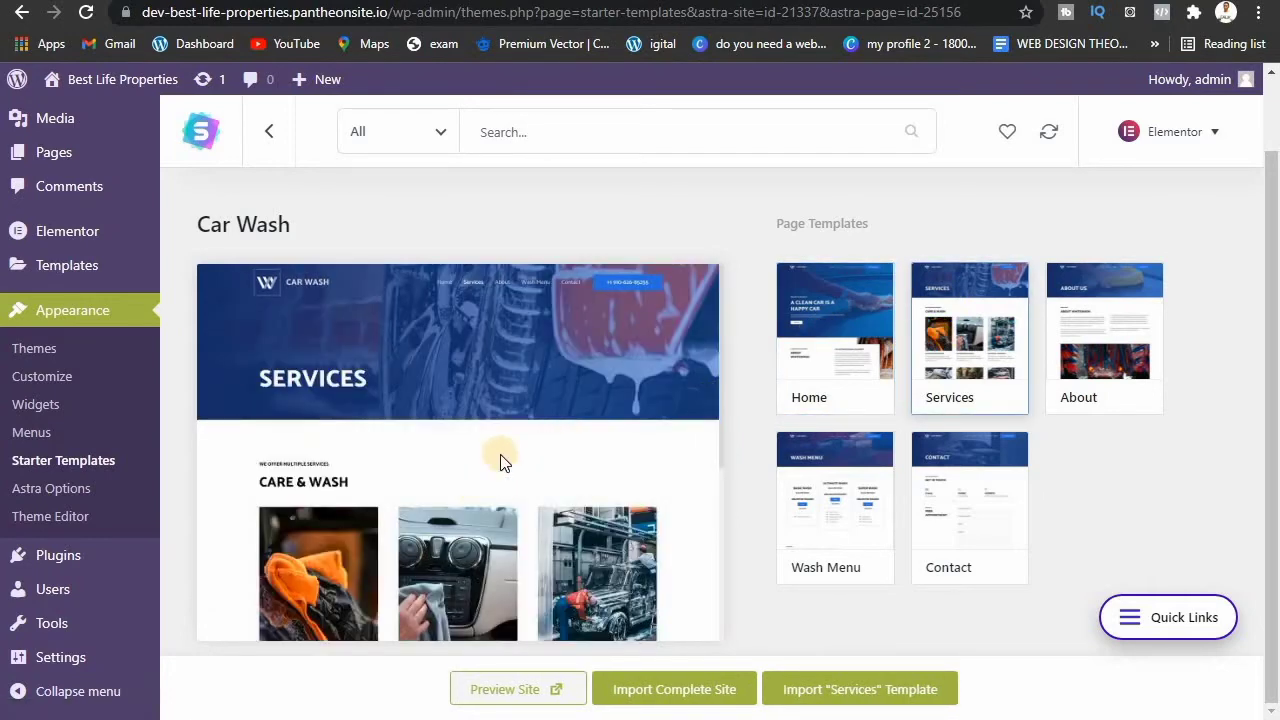
pyautogui.click(1105, 328)
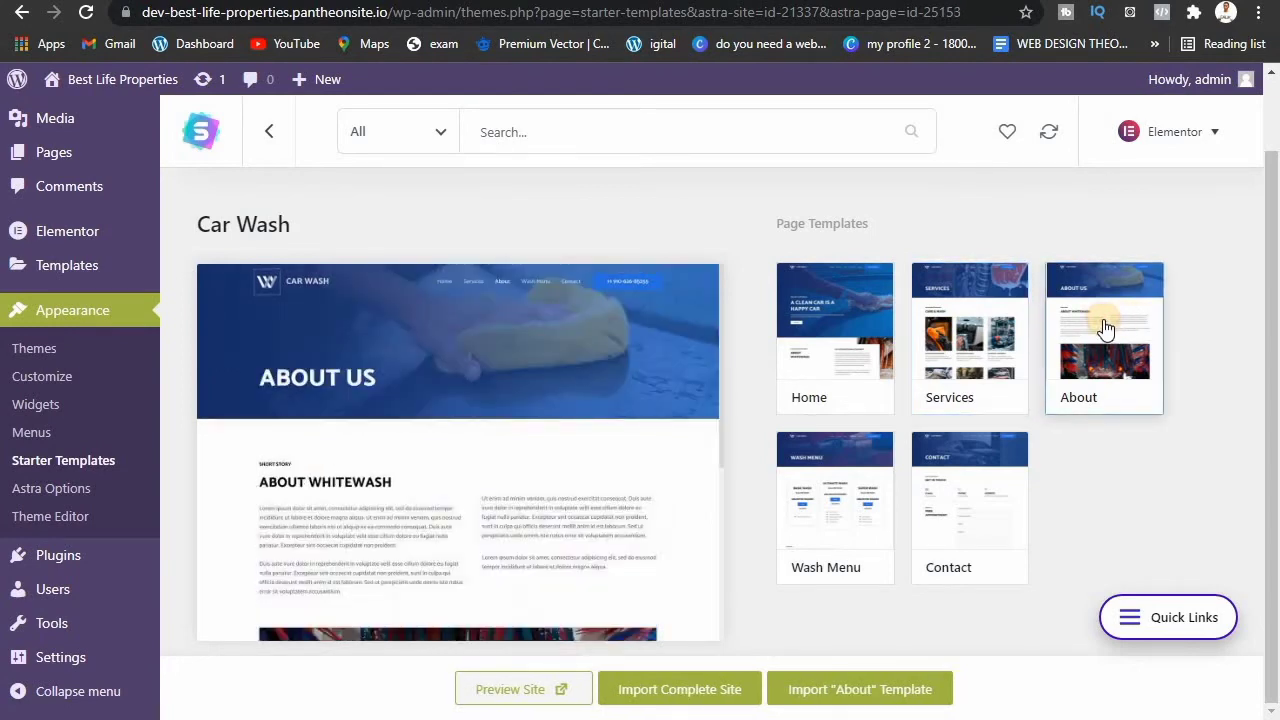
pyautogui.click(845, 485)
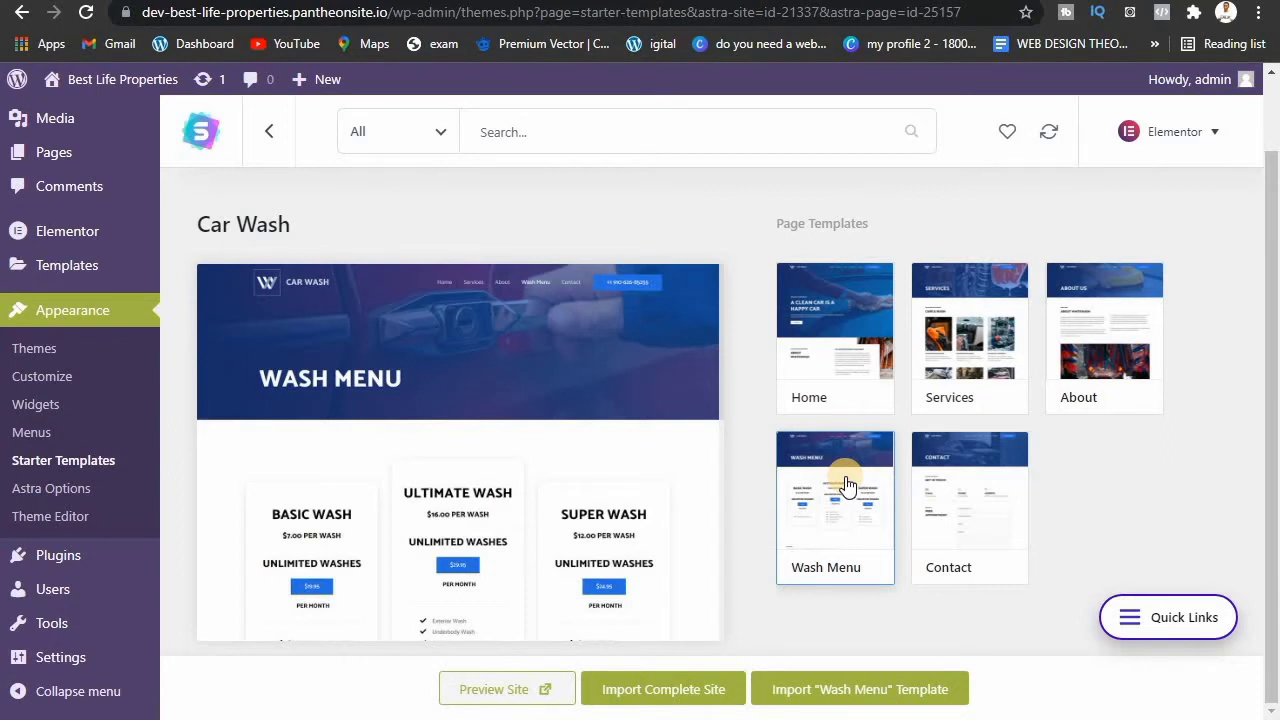
pyautogui.click(981, 543)
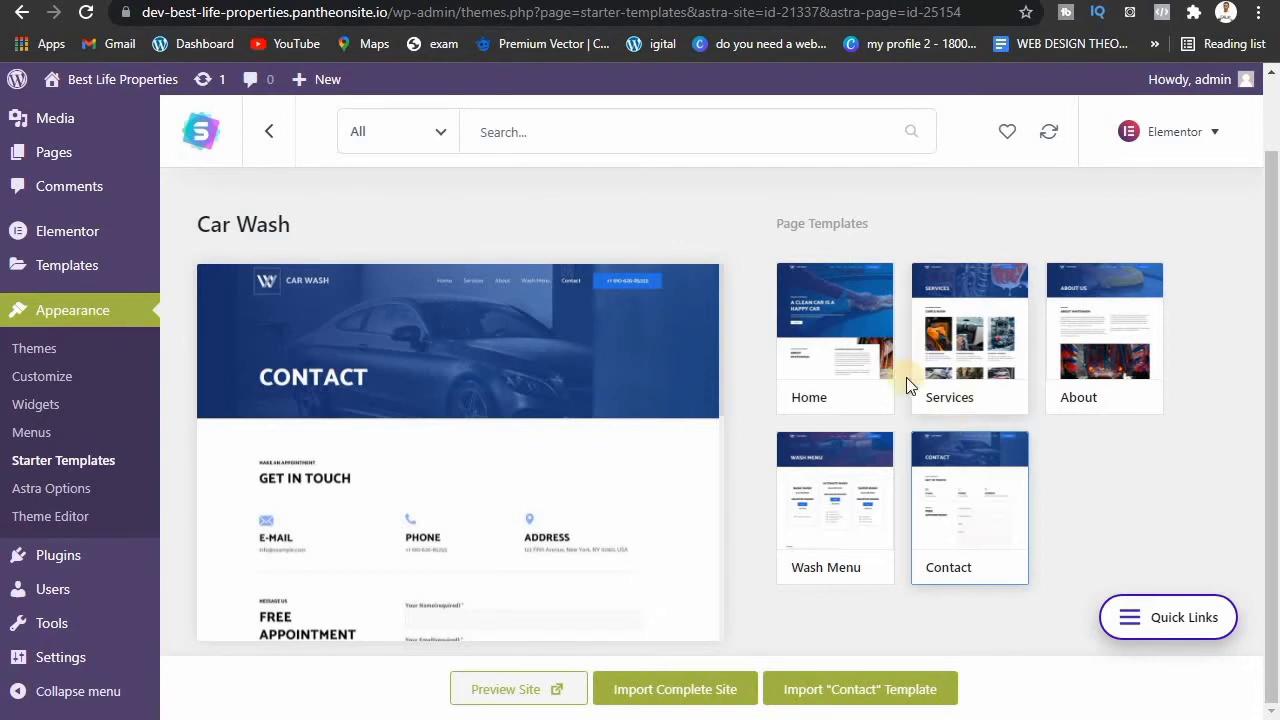
pyautogui.click(515, 692)
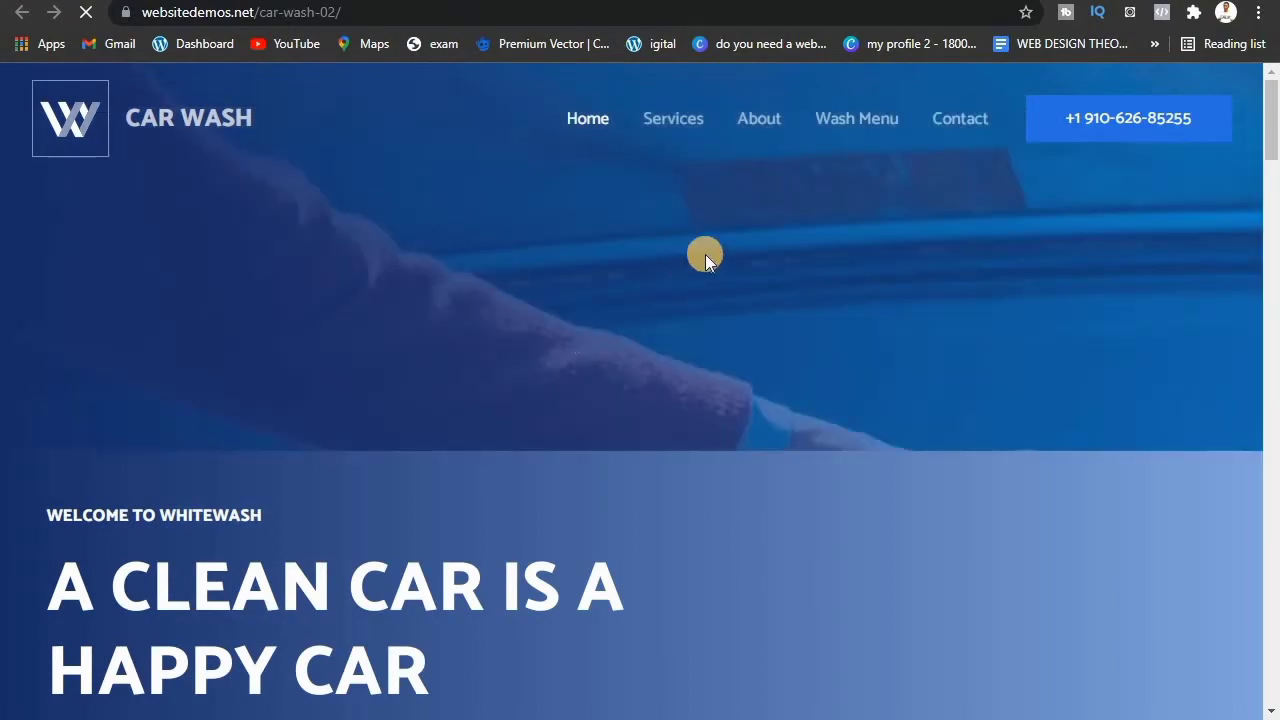
# Step: Scroll through the car-wash-02 demo, then return to the WordPress Starter Templates tab
pyautogui.moveTo(1272, 155); pyautogui.dragTo(1187, 133)
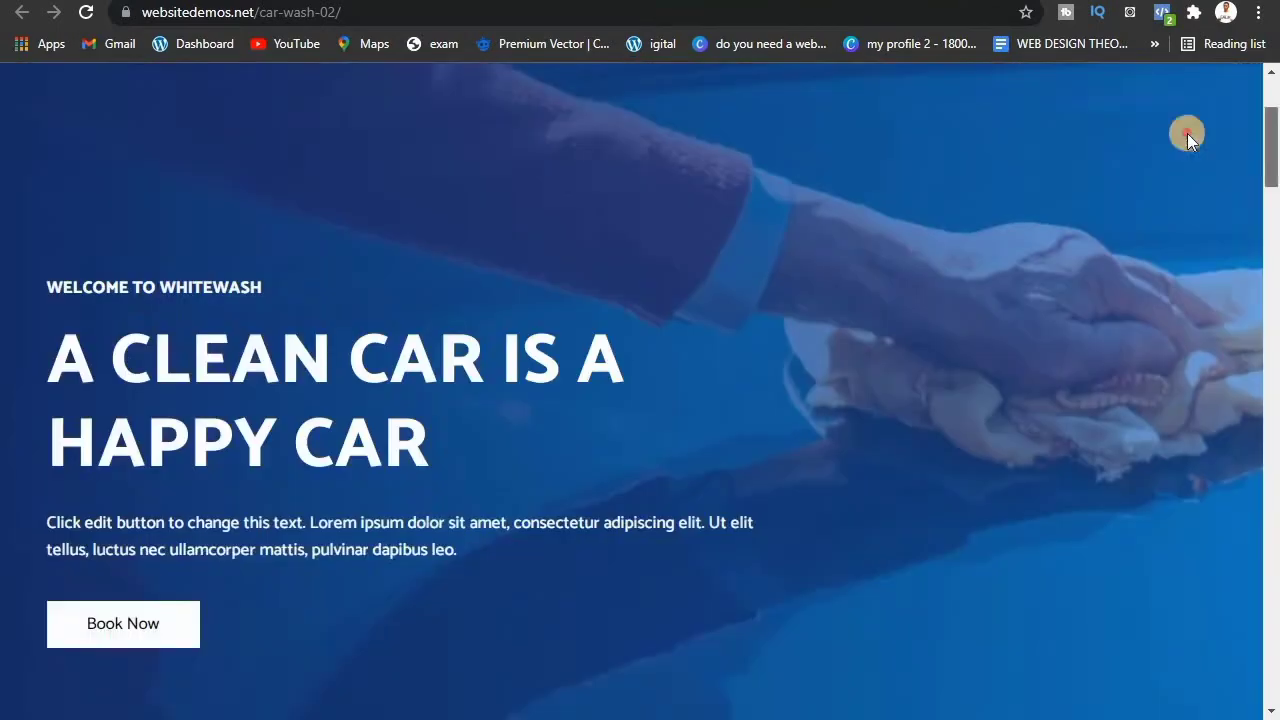
pyautogui.hotkey('ctrl', 'shift', 'Tab')
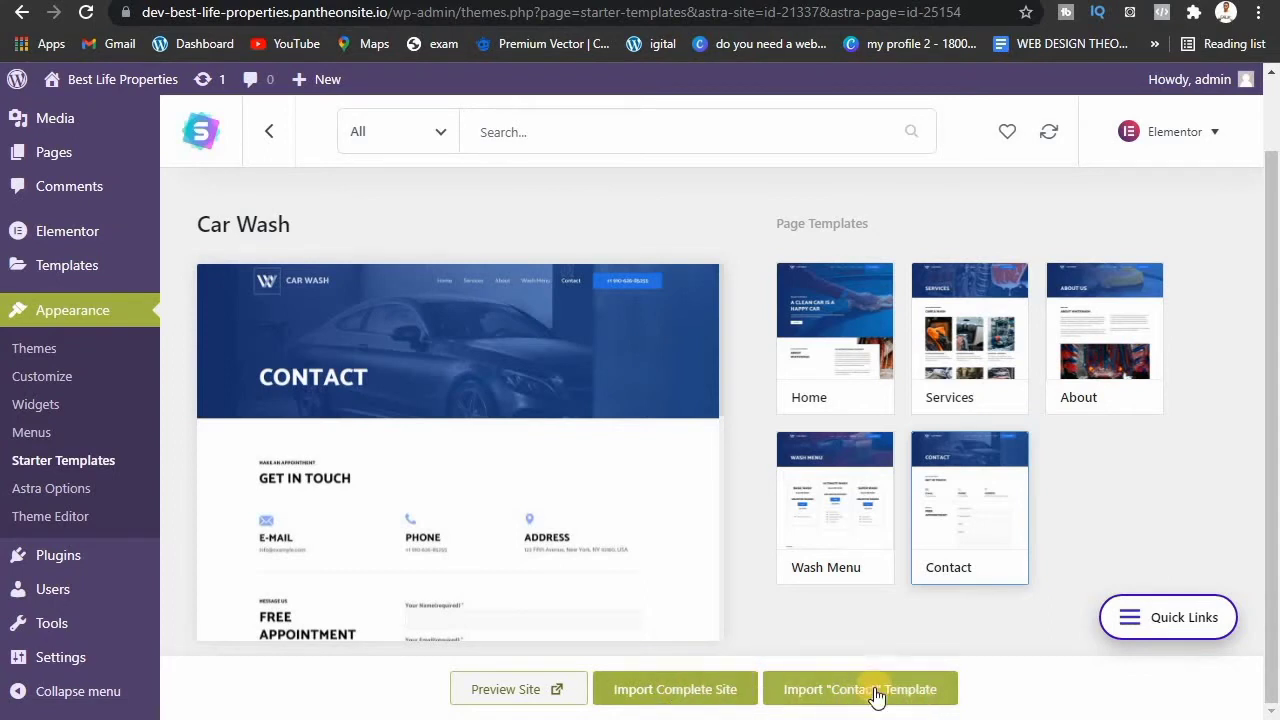
# Step: Preview the Car Wash starter's Home, Services, About and Wash Menu pages
pyautogui.click(887, 412)
pyautogui.click(949, 372)
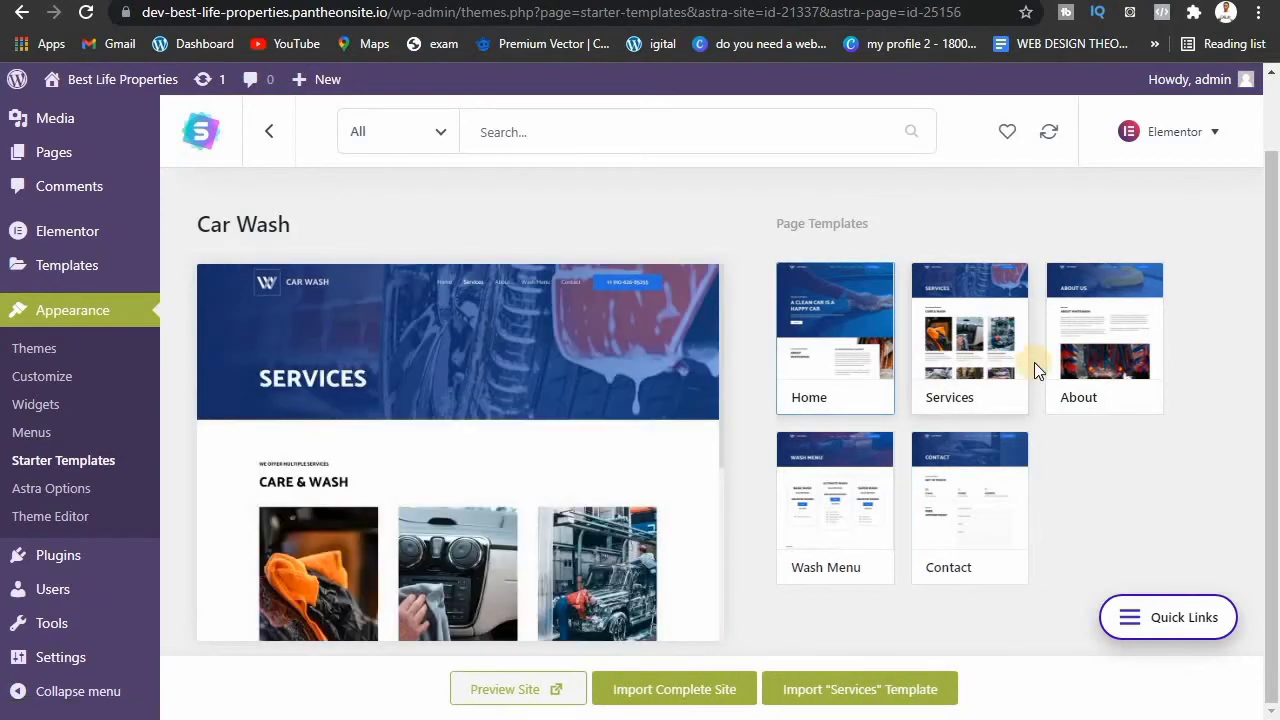
pyautogui.click(1100, 355)
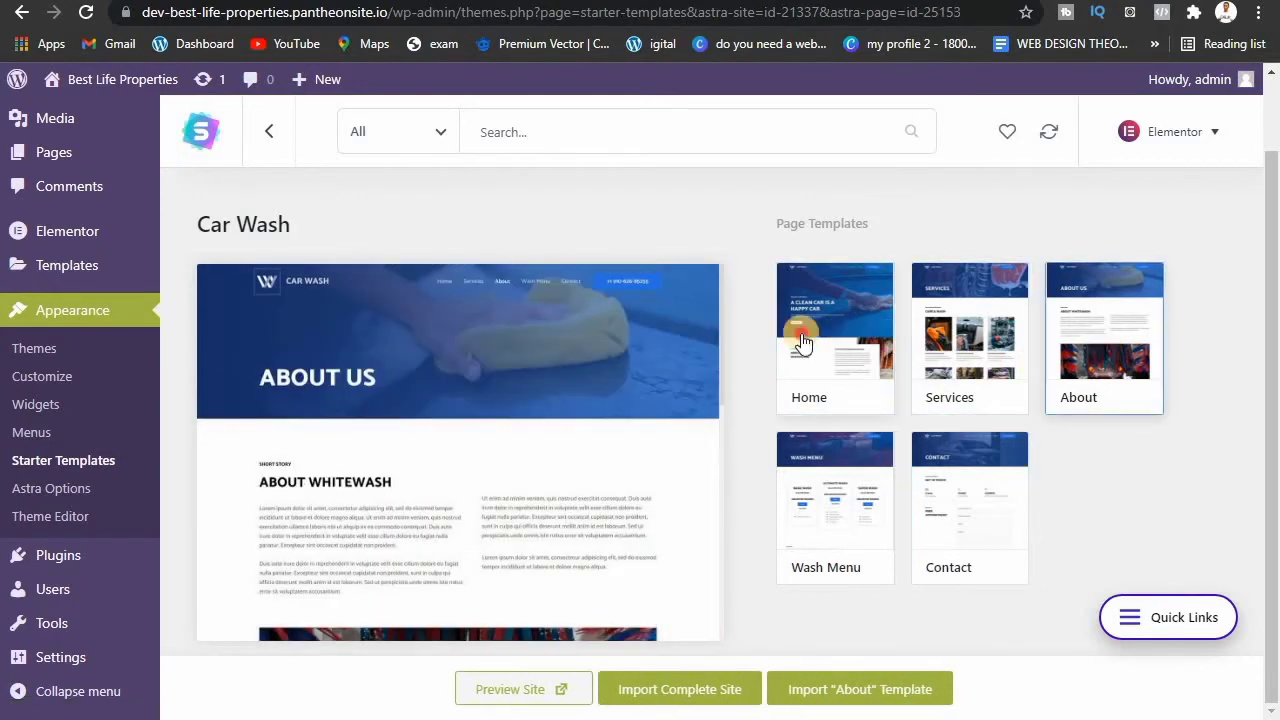
pyautogui.click(797, 336)
pyautogui.click(803, 437)
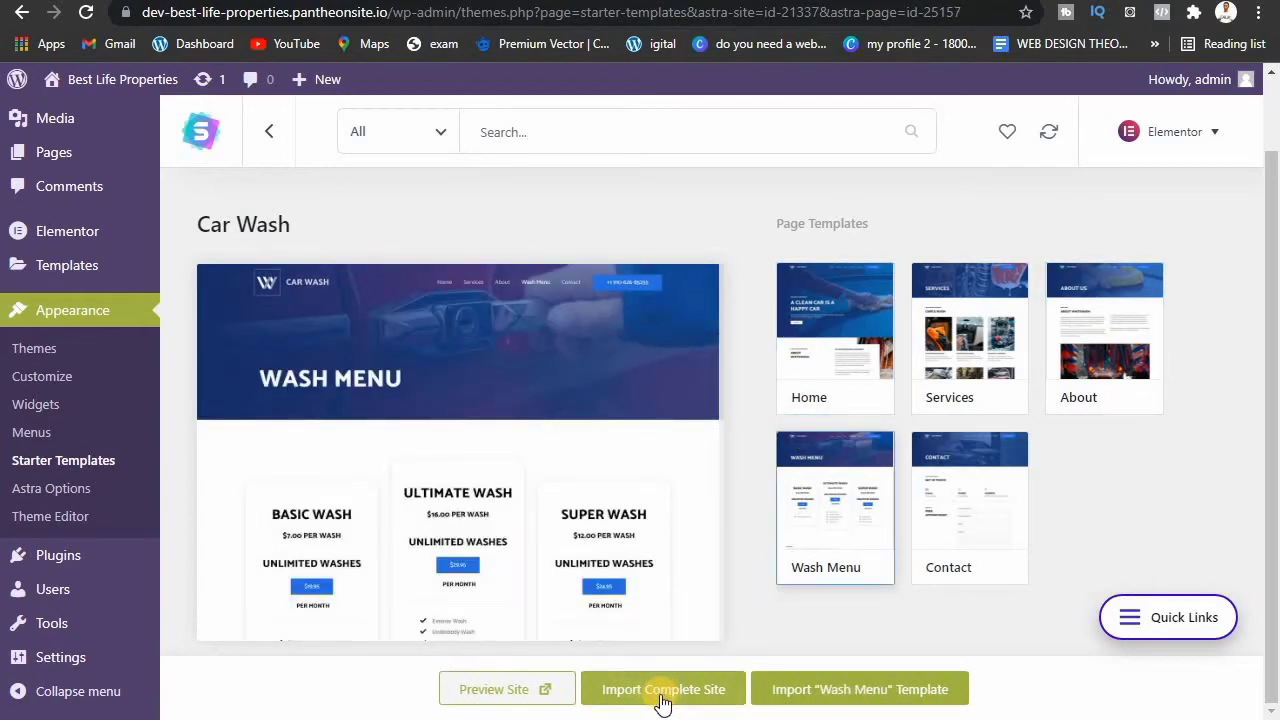
# Step: Import the complete site as an Expert building for My client, skipping the details form
pyautogui.click(660, 695)
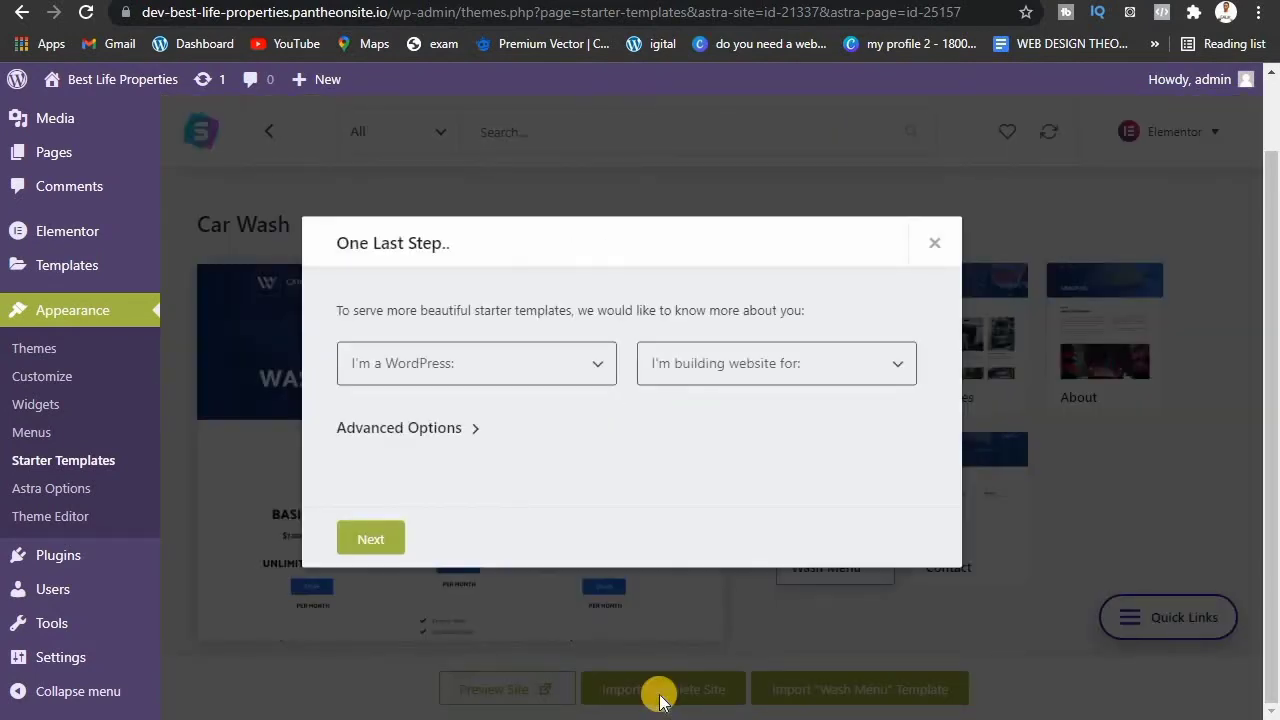
pyautogui.click(586, 388)
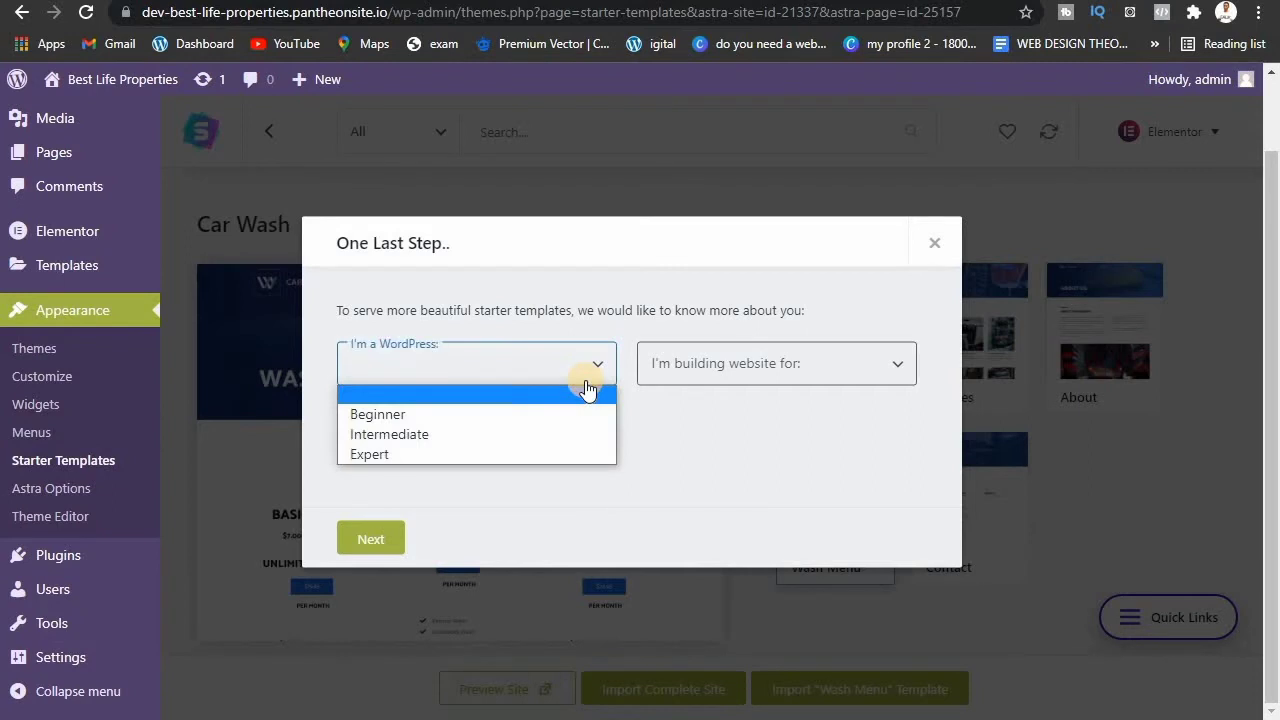
pyautogui.click(560, 459)
pyautogui.click(778, 363)
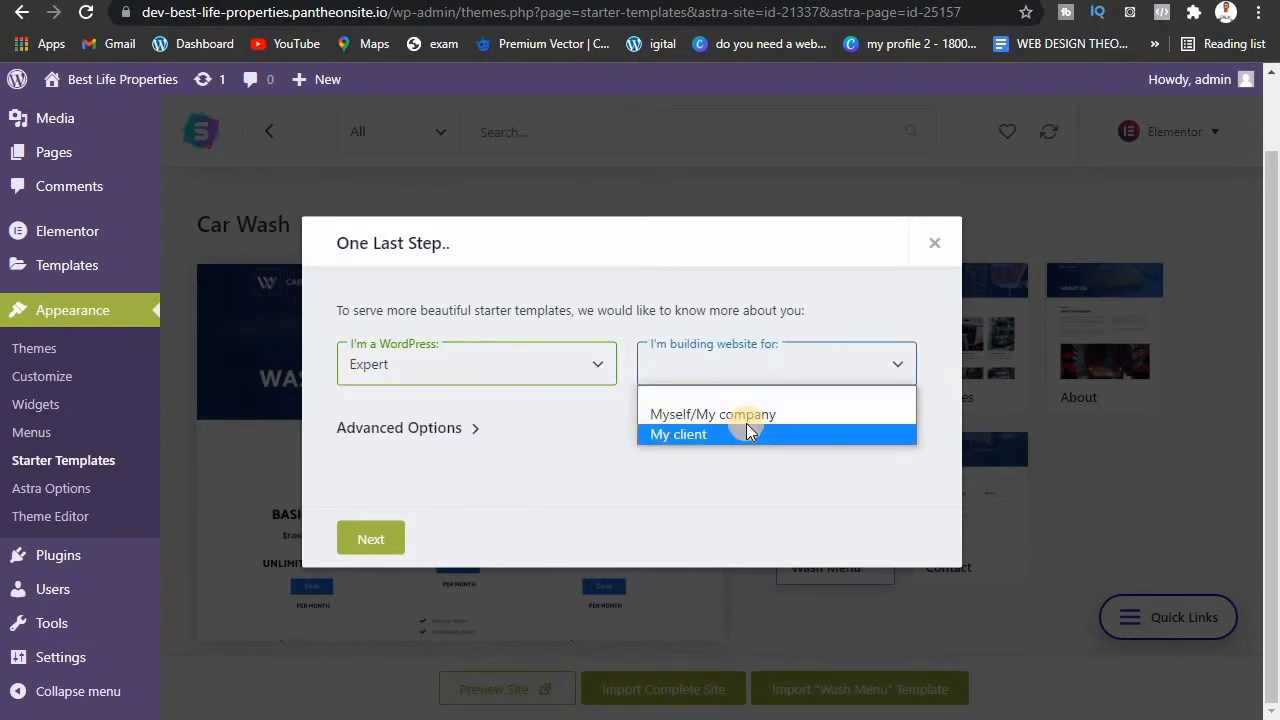
pyautogui.click(748, 428)
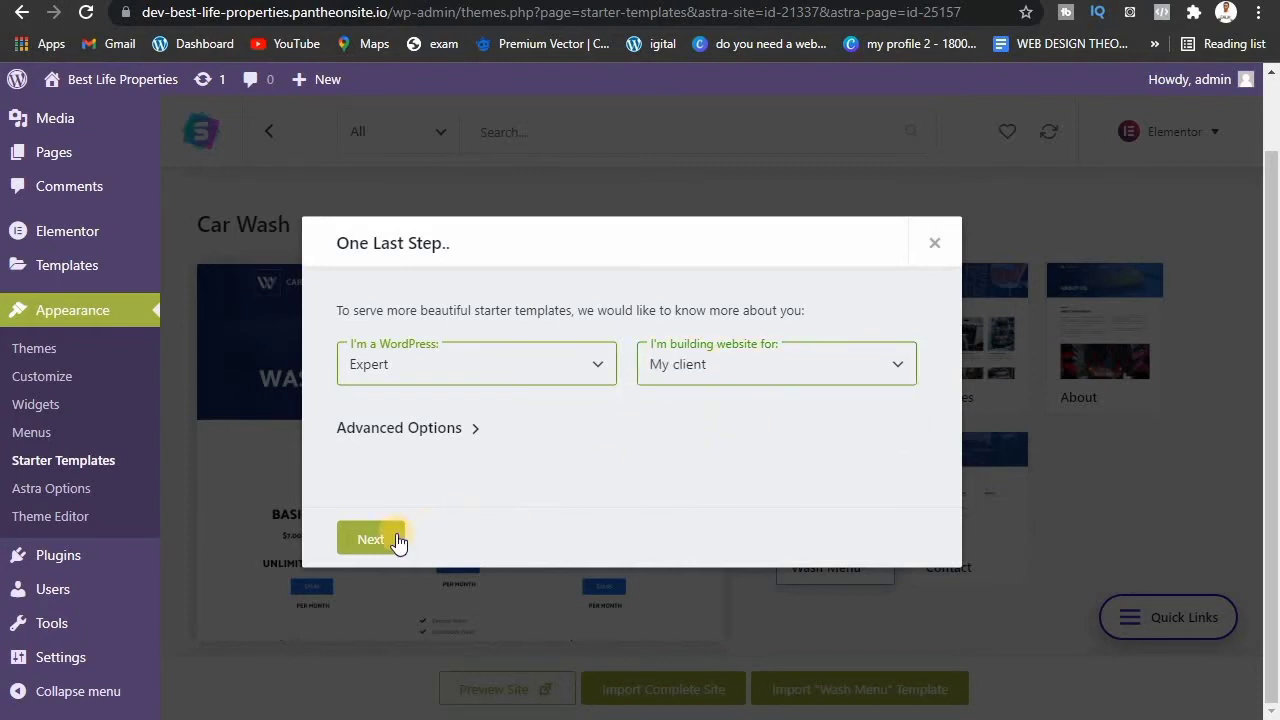
pyautogui.click(394, 537)
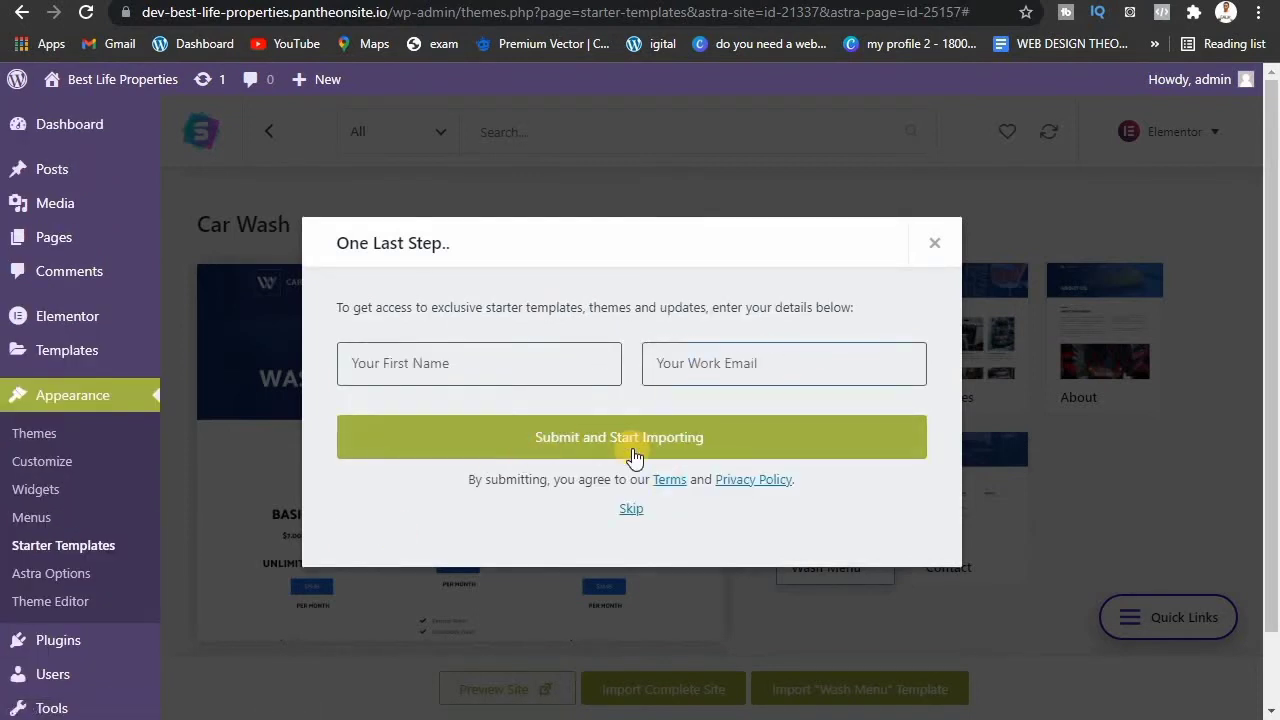
pyautogui.click(630, 509)
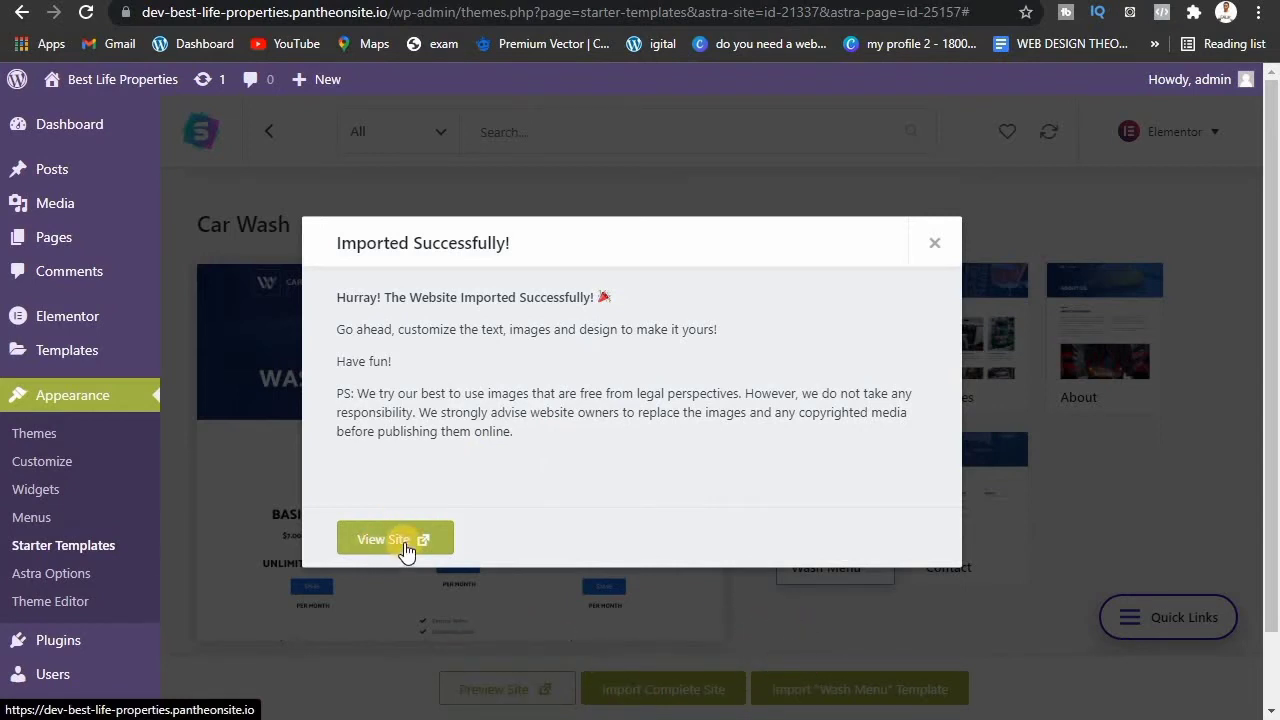
pyautogui.moveTo(100, 80)
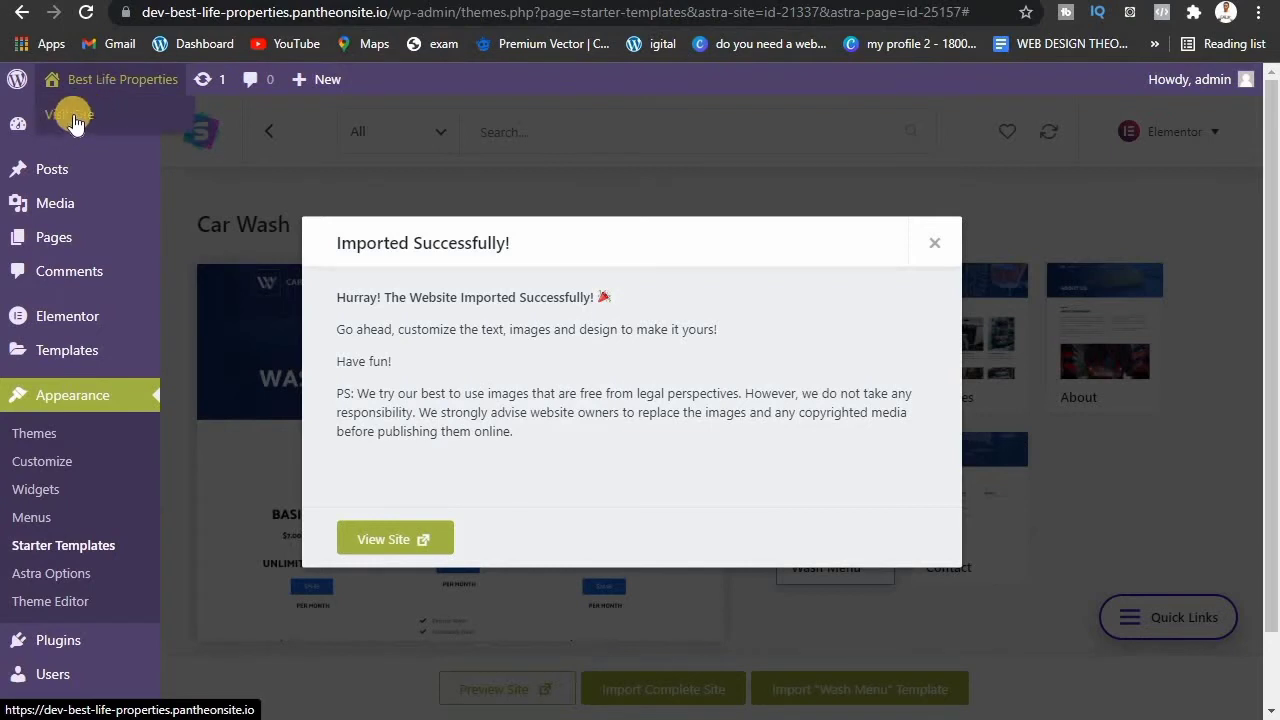
pyautogui.rightClick(73, 114)
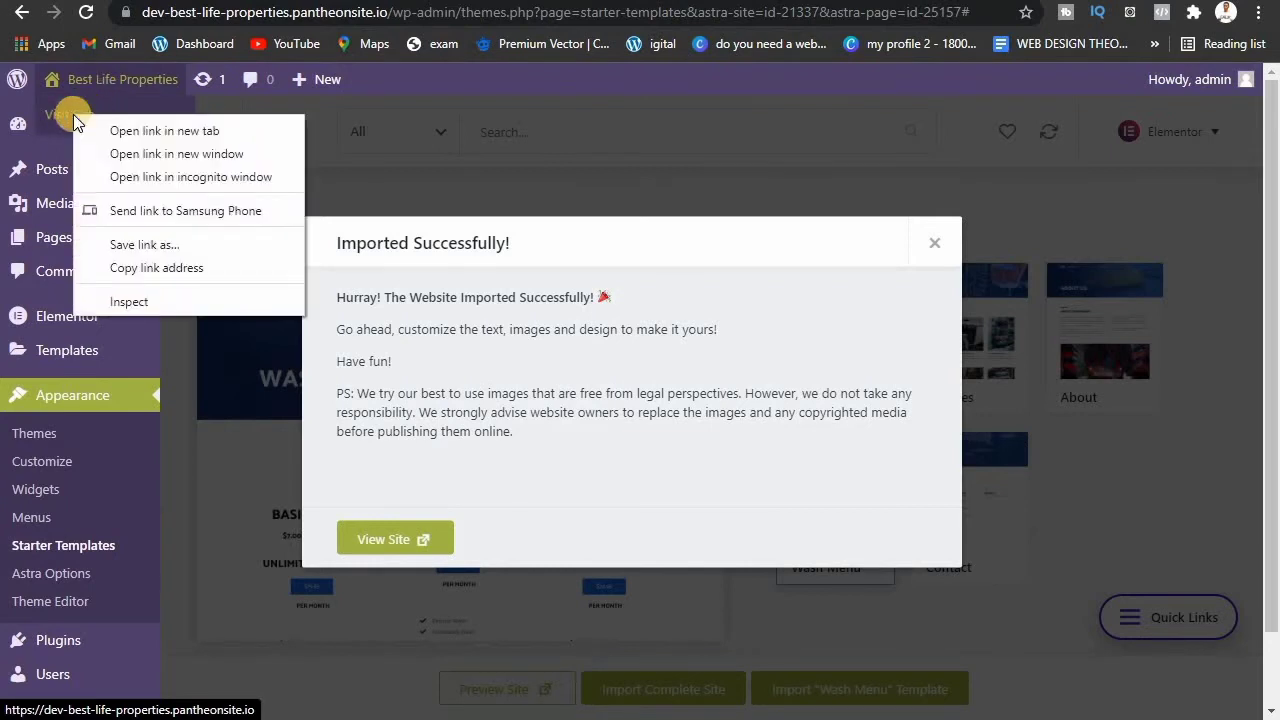
pyautogui.click(154, 131)
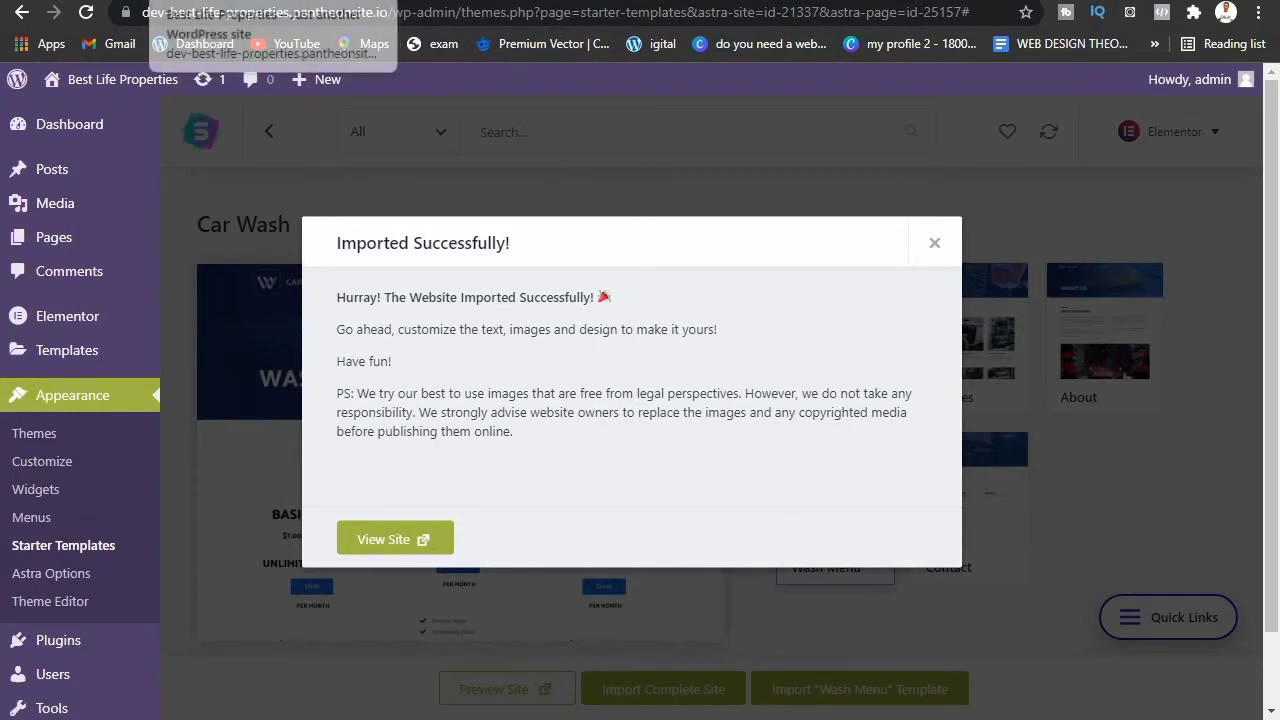
pyautogui.click(222, 1)
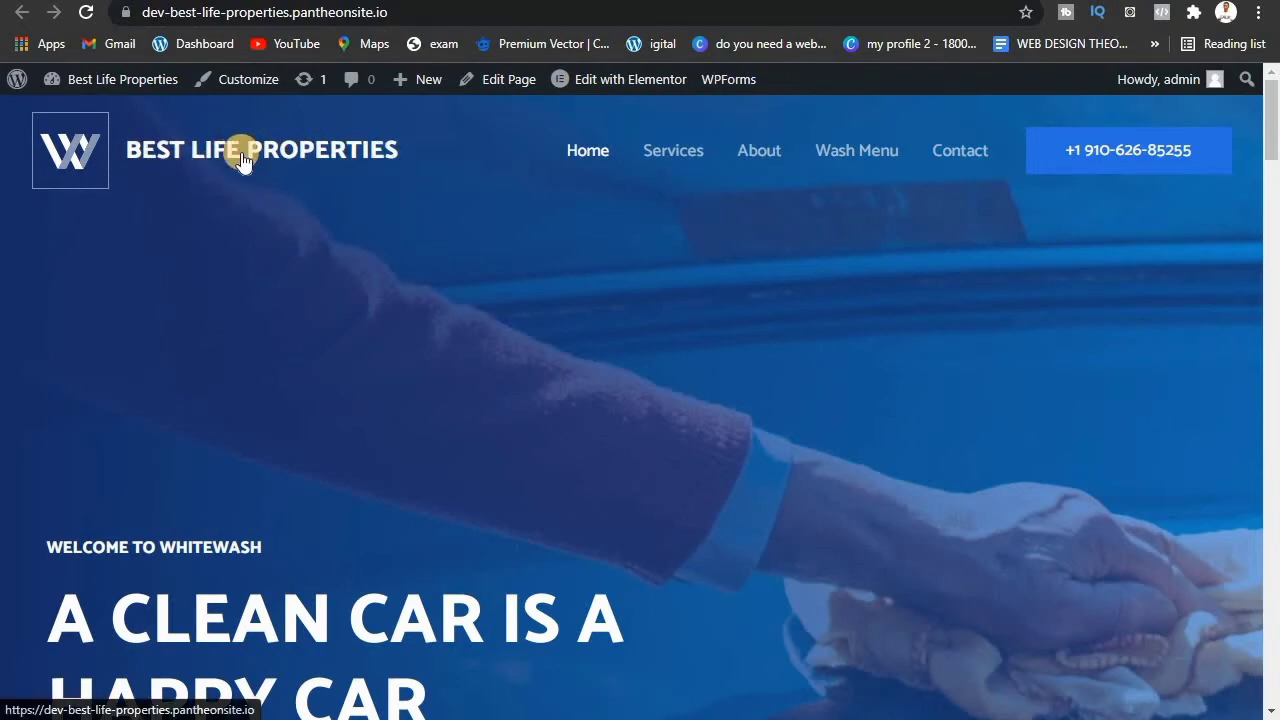
pyautogui.click(660, 155)
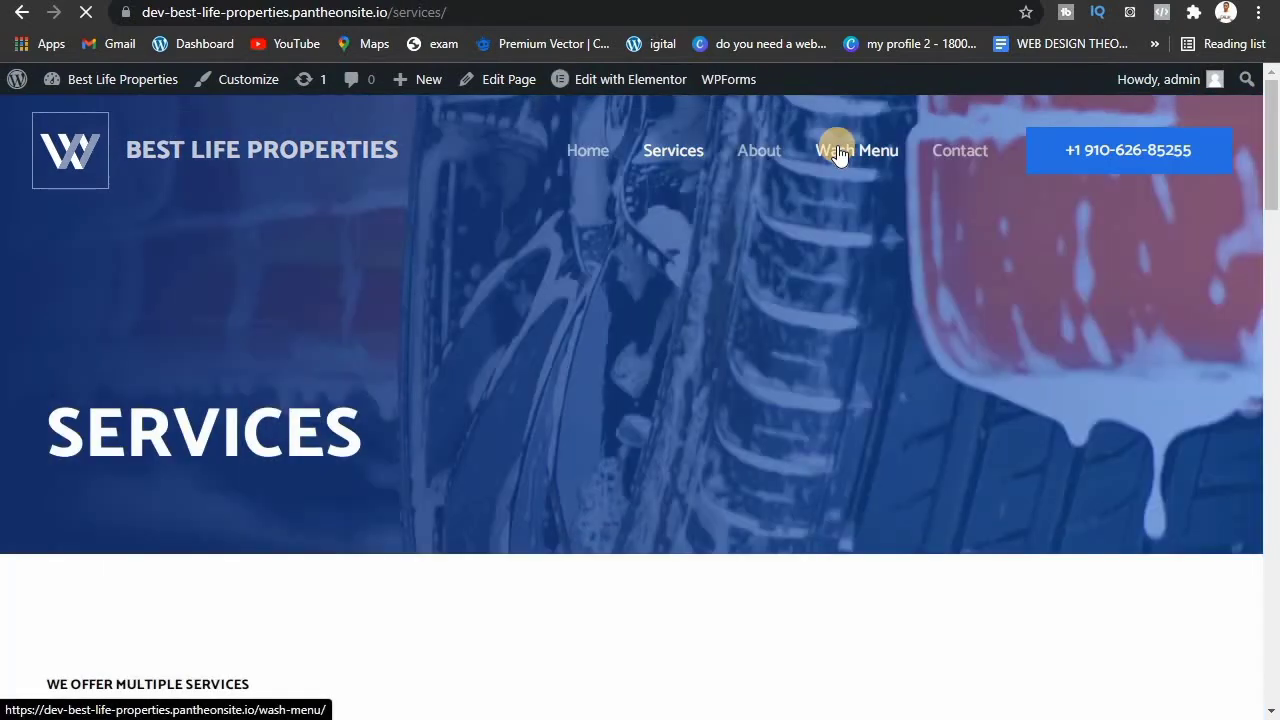
pyautogui.click(838, 153)
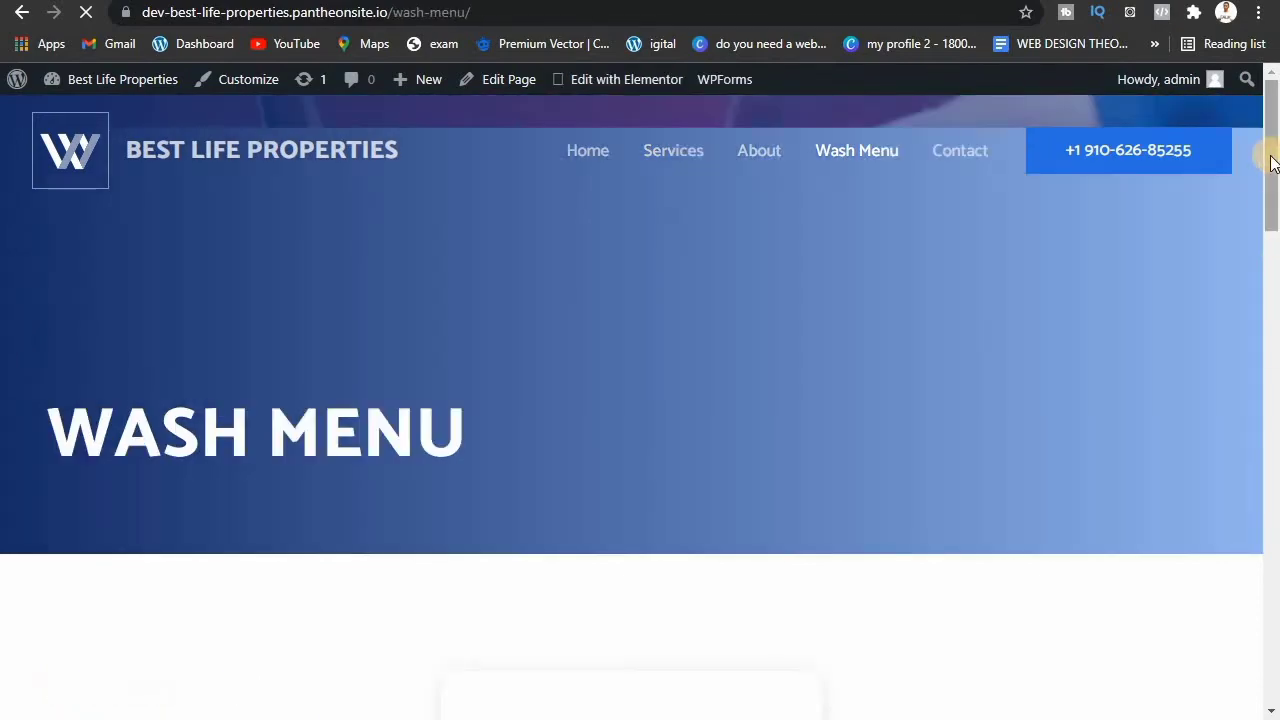
pyautogui.moveTo(1271, 160); pyautogui.dragTo(1275, 542)
pyautogui.moveTo(1278, 604); pyautogui.dragTo(1191, 14)
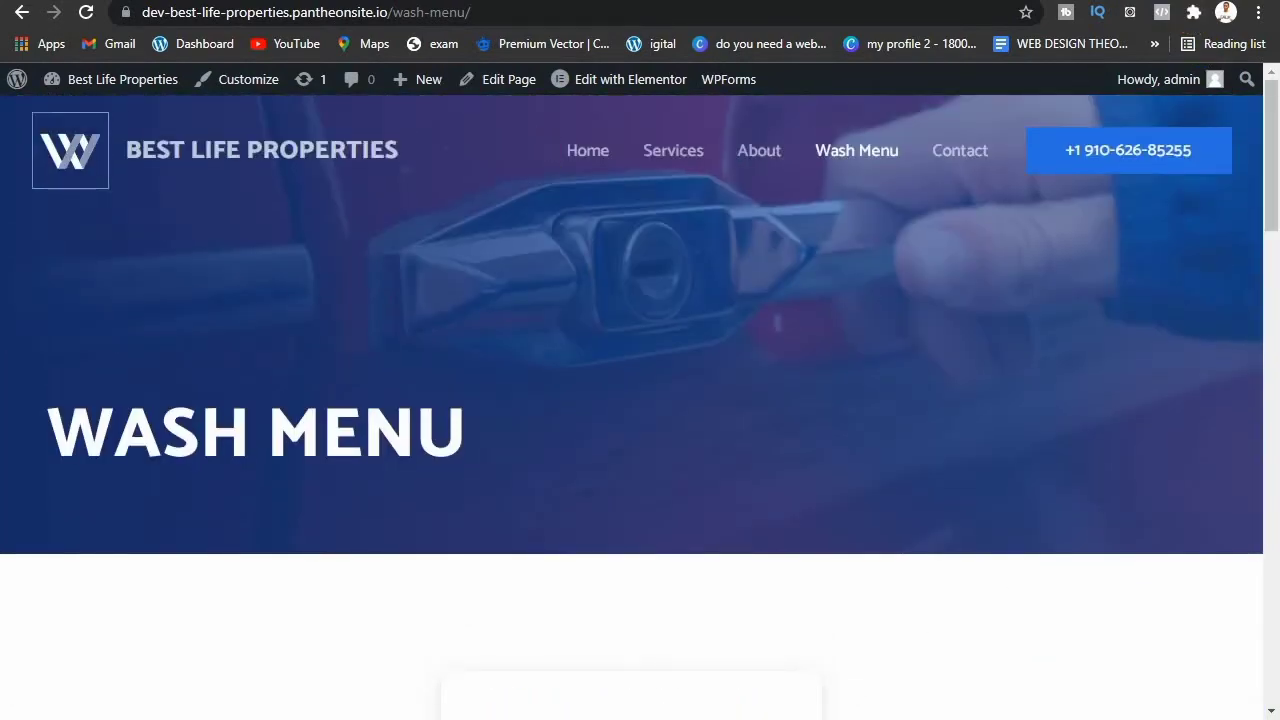
pyautogui.click(100, 1)
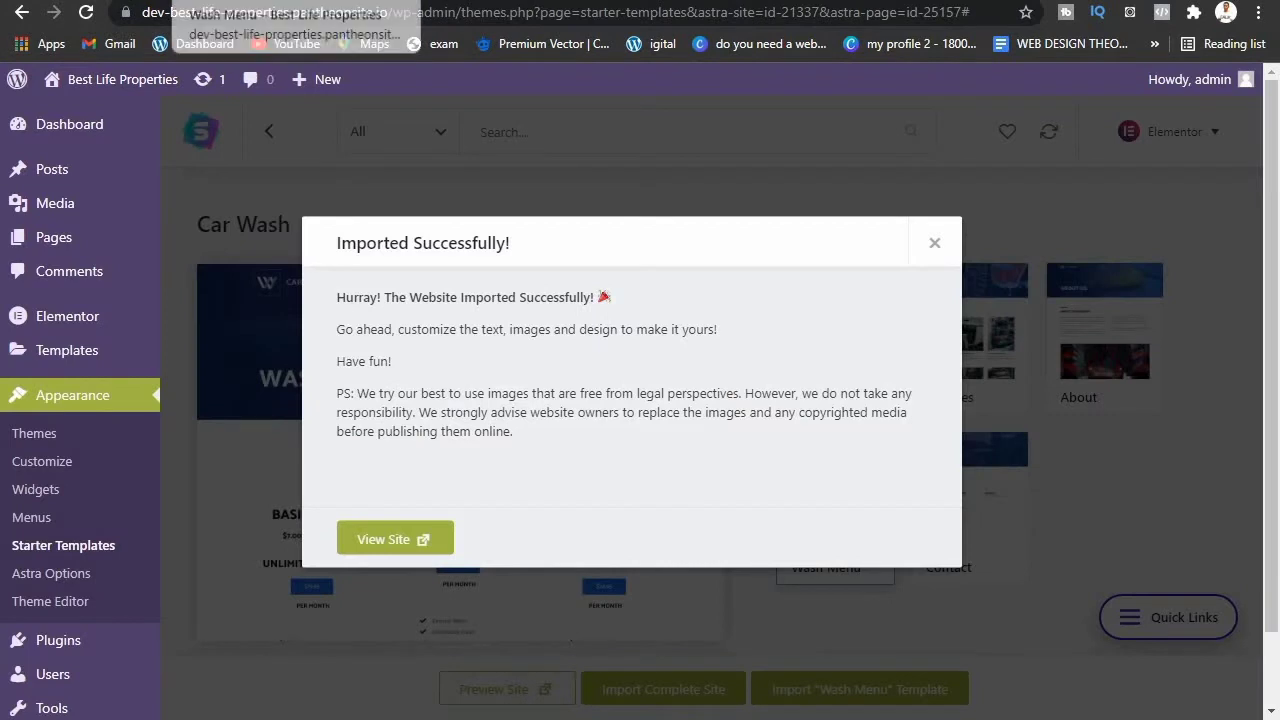
pyautogui.click(200, 1)
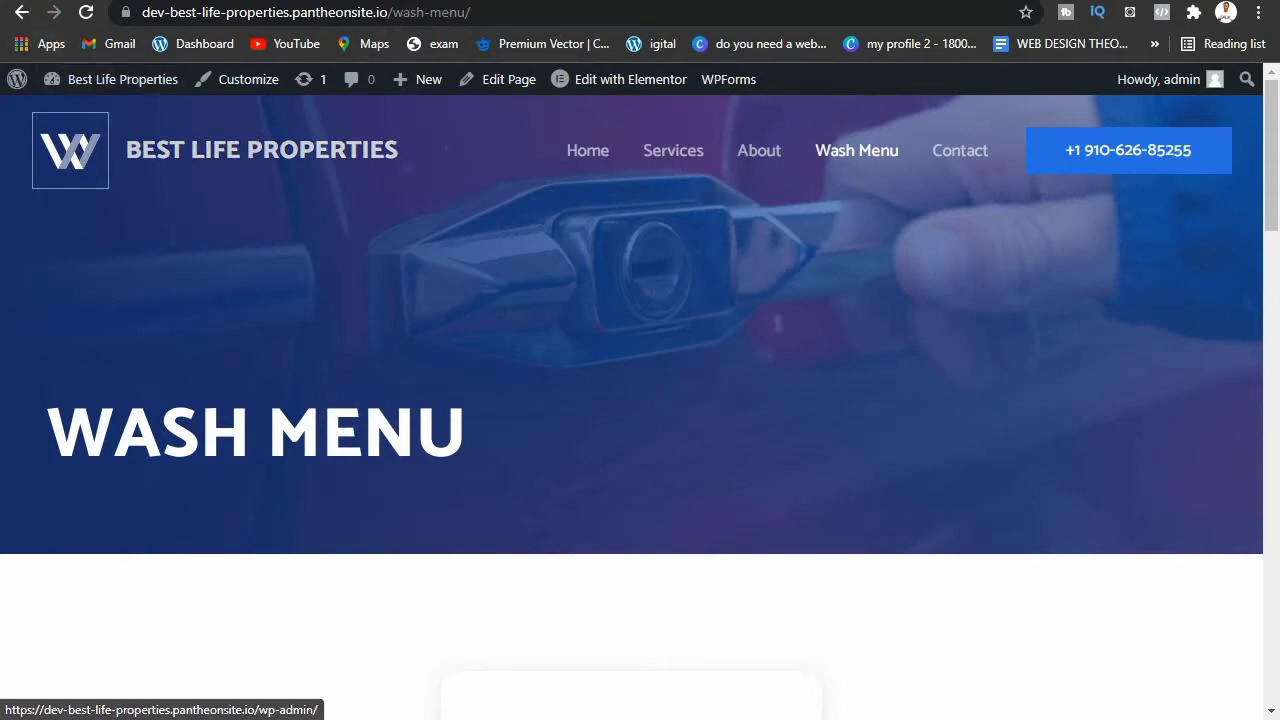
pyautogui.click(65, 1)
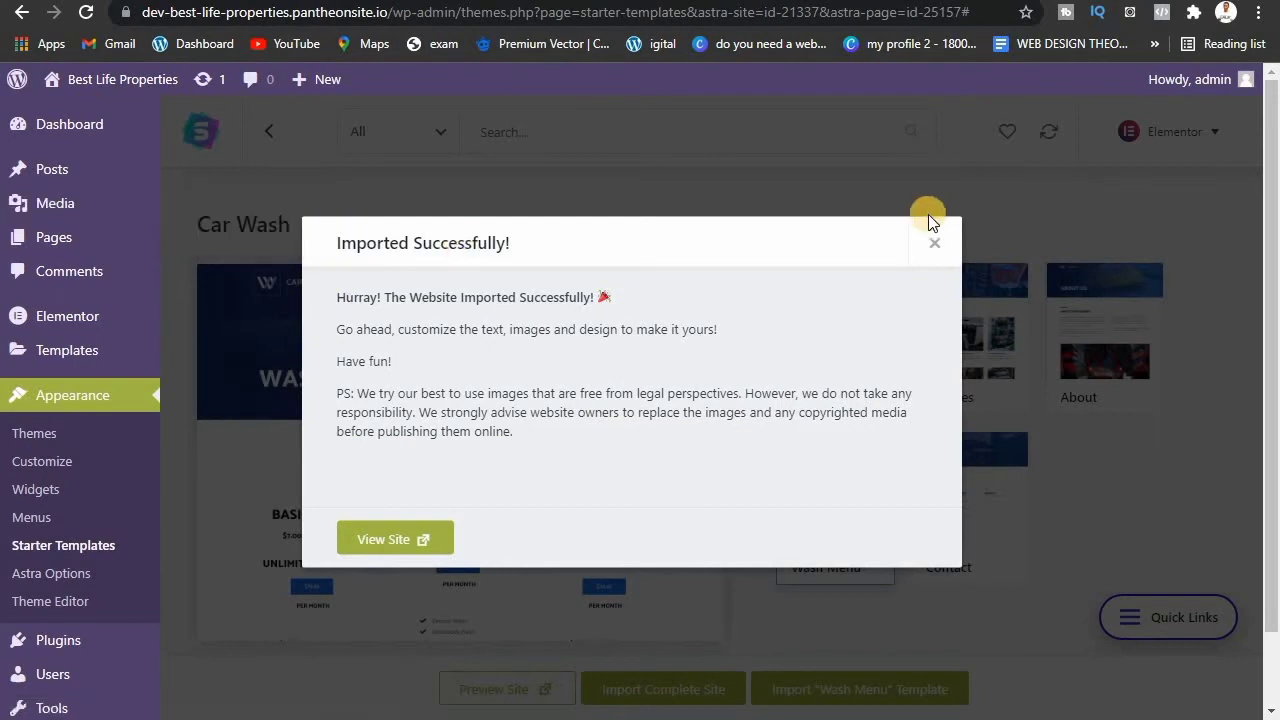
# Step: Close the Imported Successfully message and open Pages > All Pages from the Dashboard
pyautogui.click(934, 243)
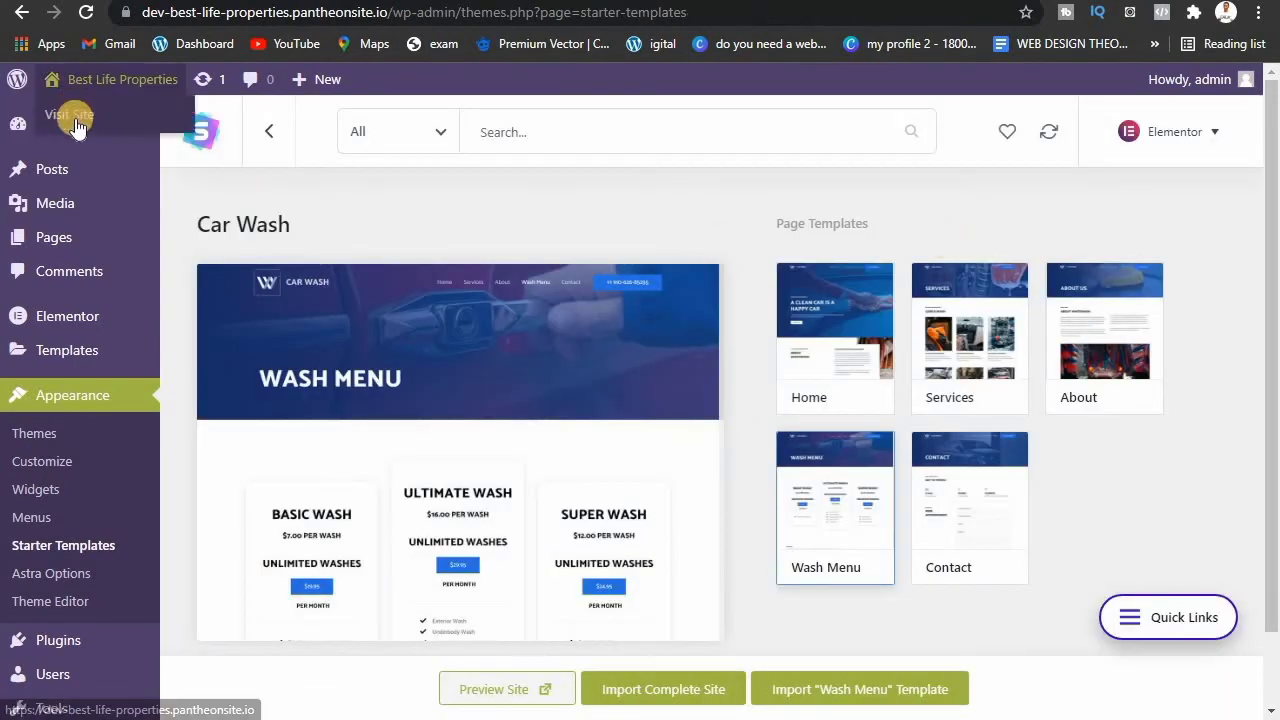
pyautogui.click(57, 132)
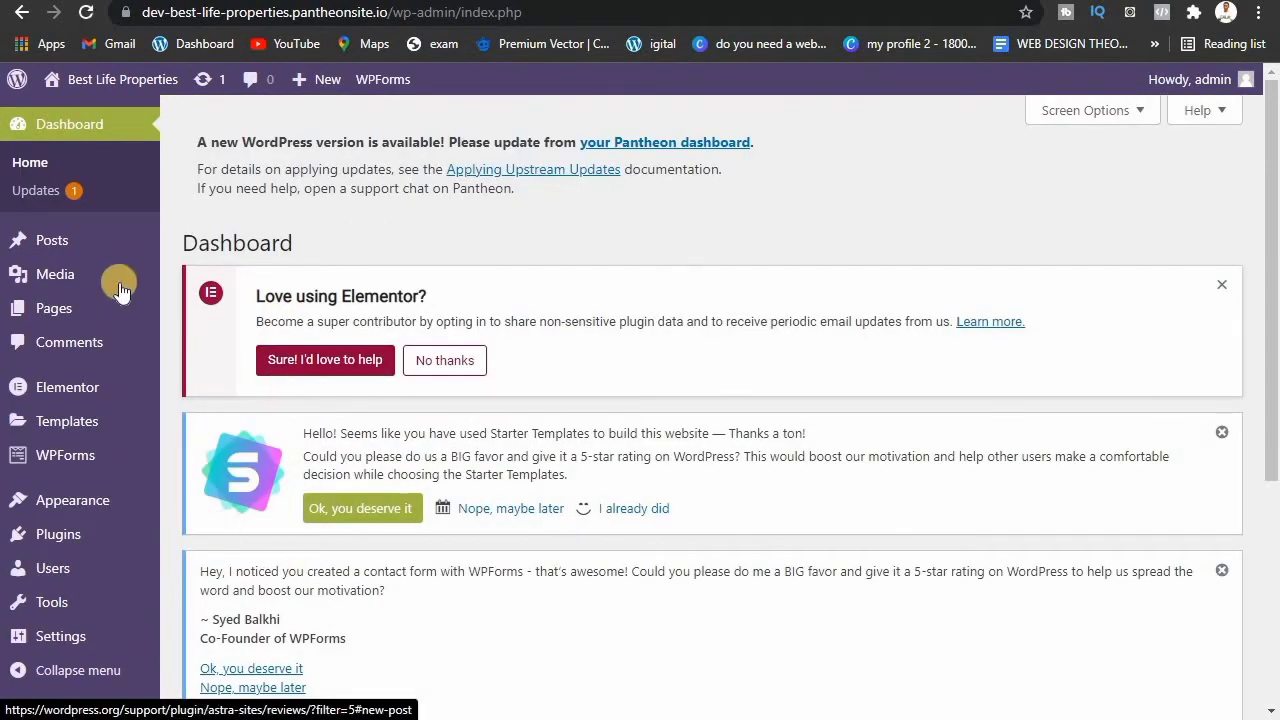
pyautogui.moveTo(98, 295)
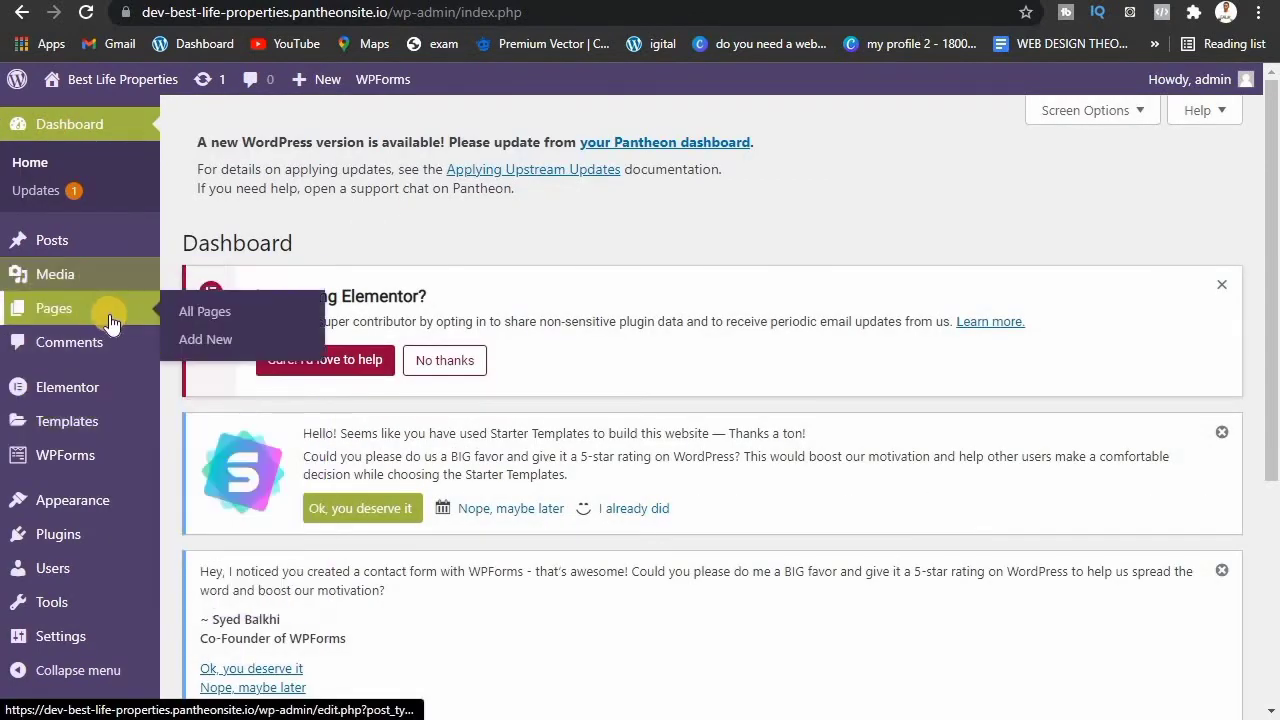
pyautogui.click(200, 313)
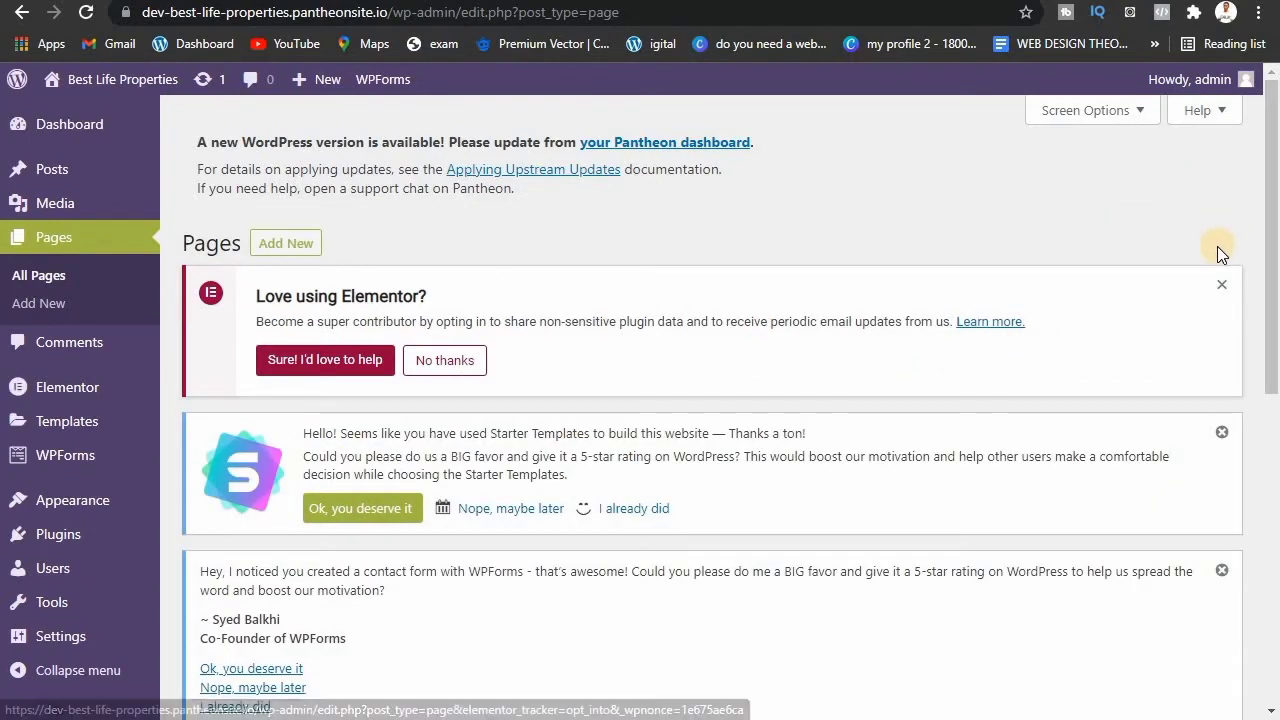
# Step: Dismiss the Elementor opt-in notice and scroll down to the five-page table
pyautogui.click(1227, 287)
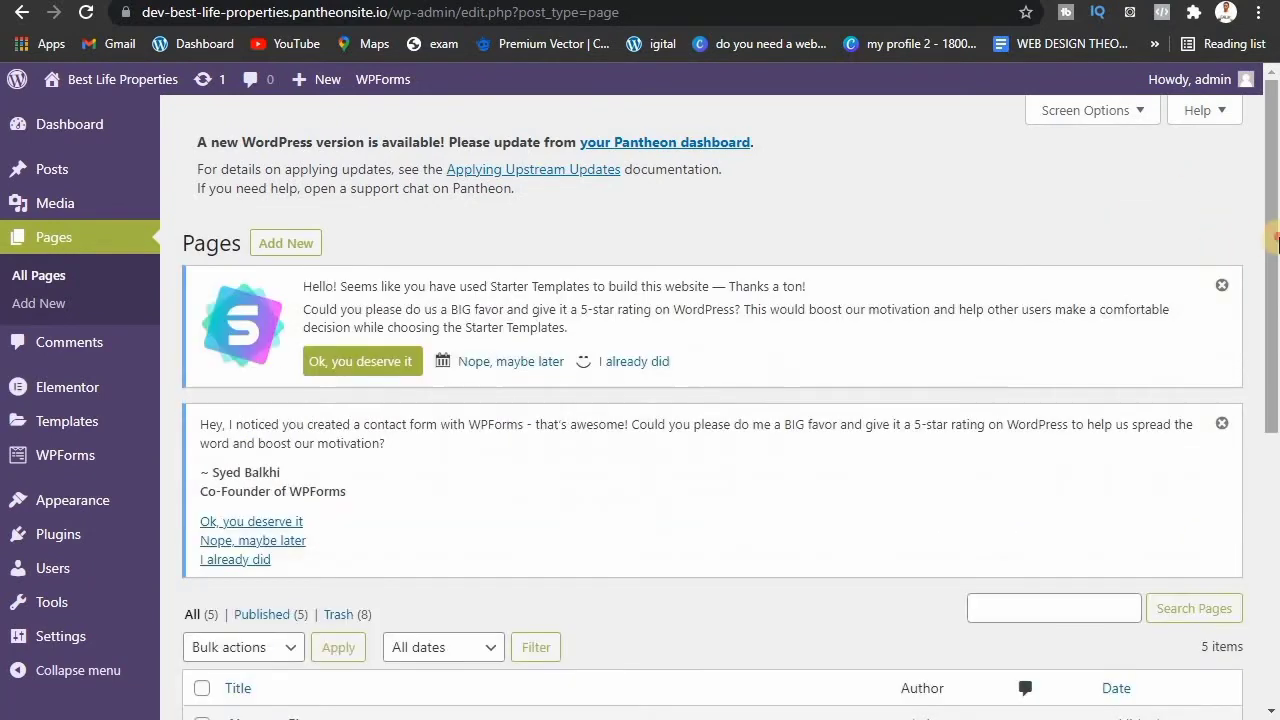
pyautogui.moveTo(1274, 250); pyautogui.dragTo(1274, 509)
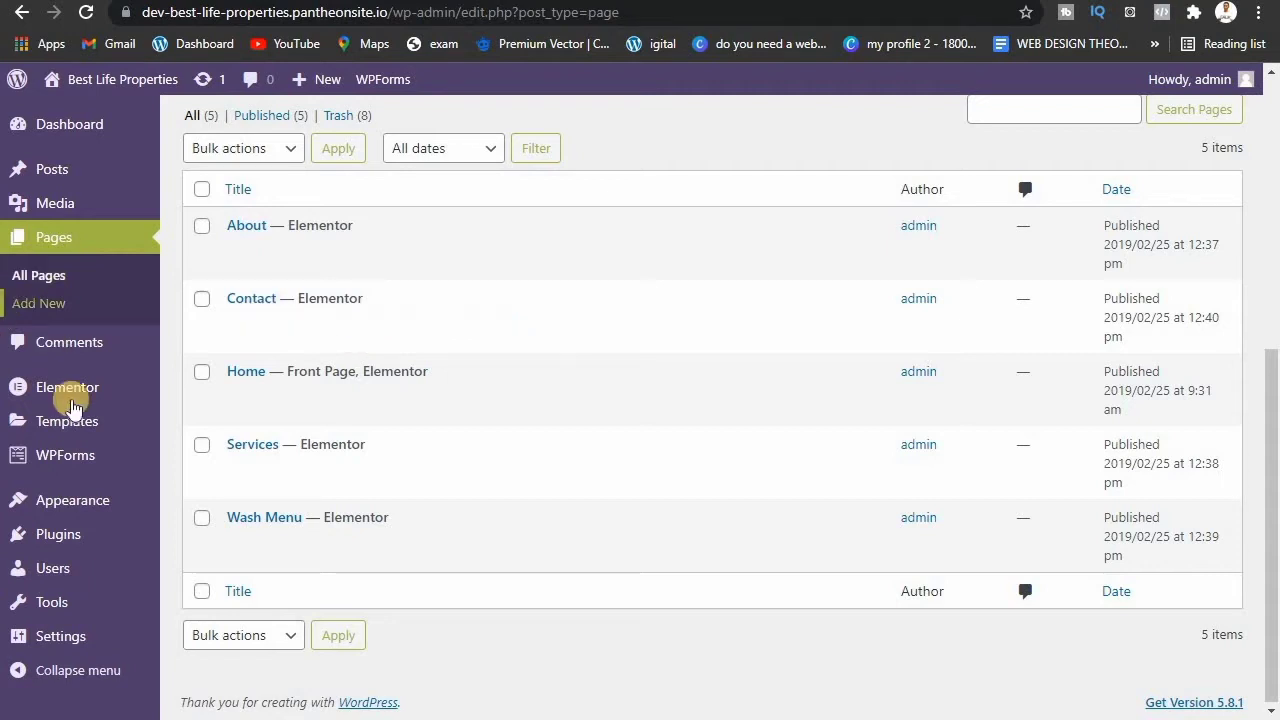
pyautogui.moveTo(68, 541)
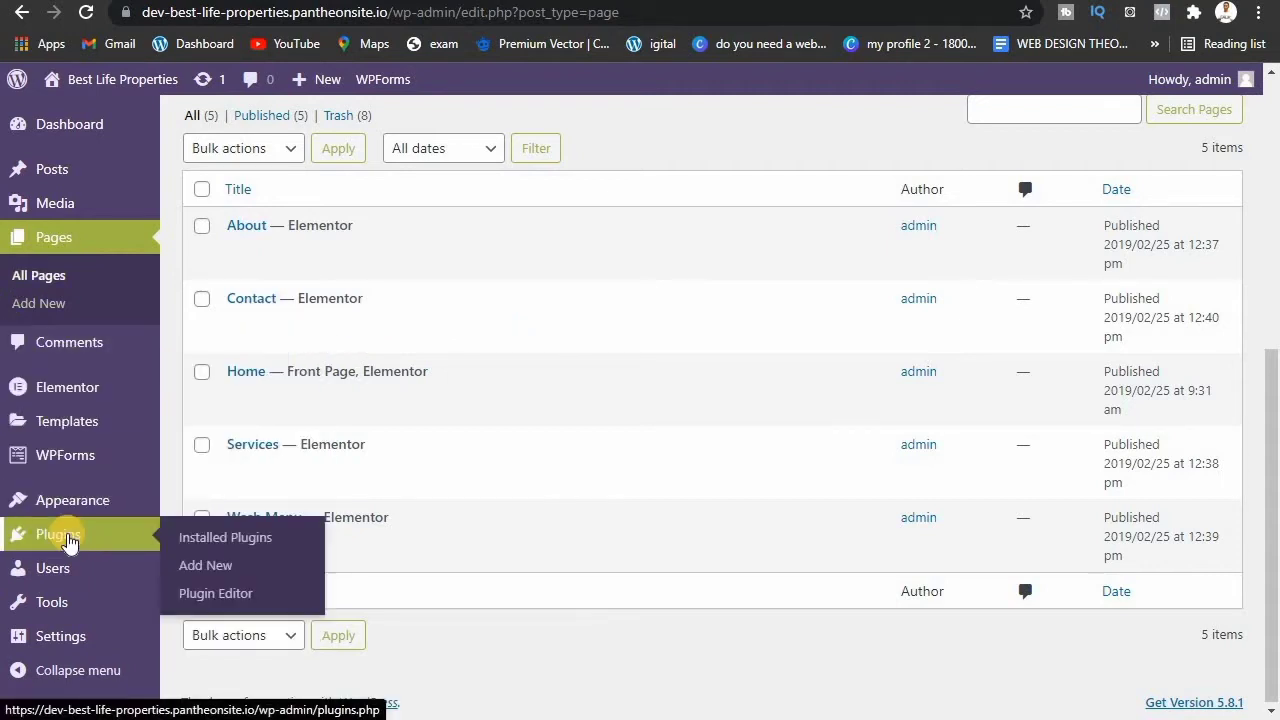
# Step: Search Add New plugins for 'elementor' and find Elementor Website Builder already Active
pyautogui.click(222, 569)
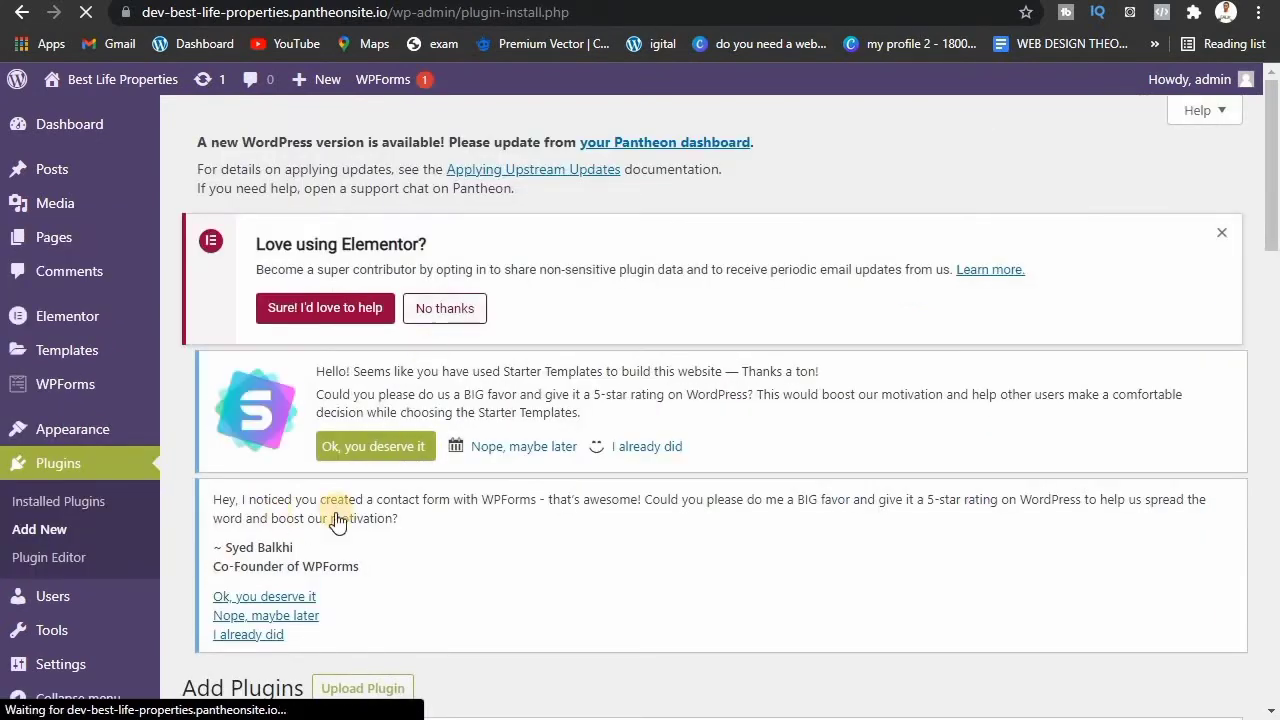
pyautogui.moveTo(1278, 171); pyautogui.dragTo(1274, 304)
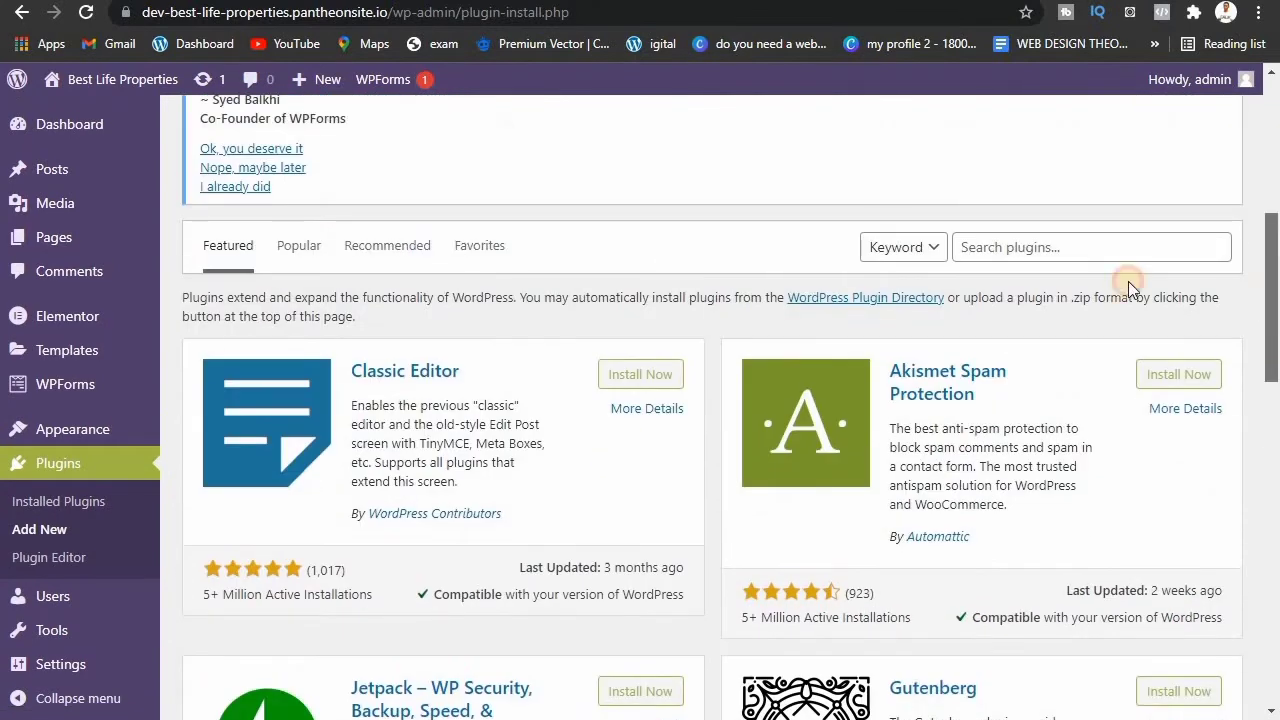
pyautogui.click(1048, 251)
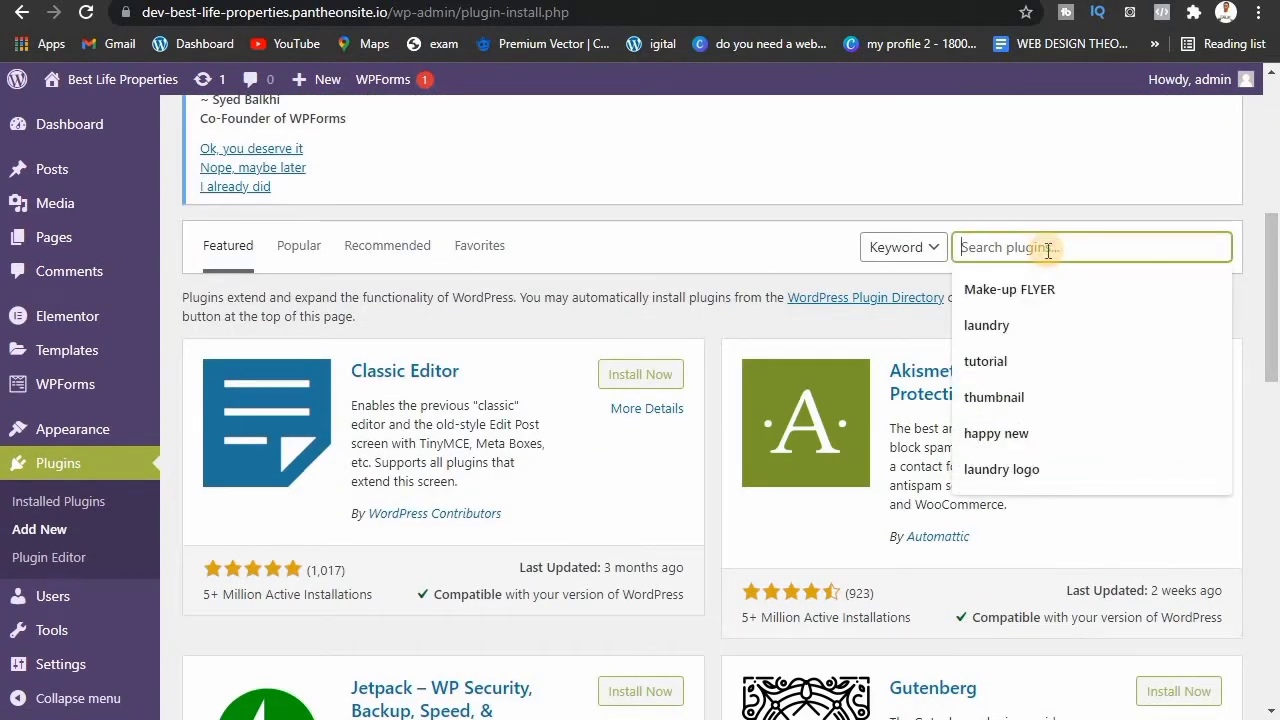
pyautogui.write('ele')
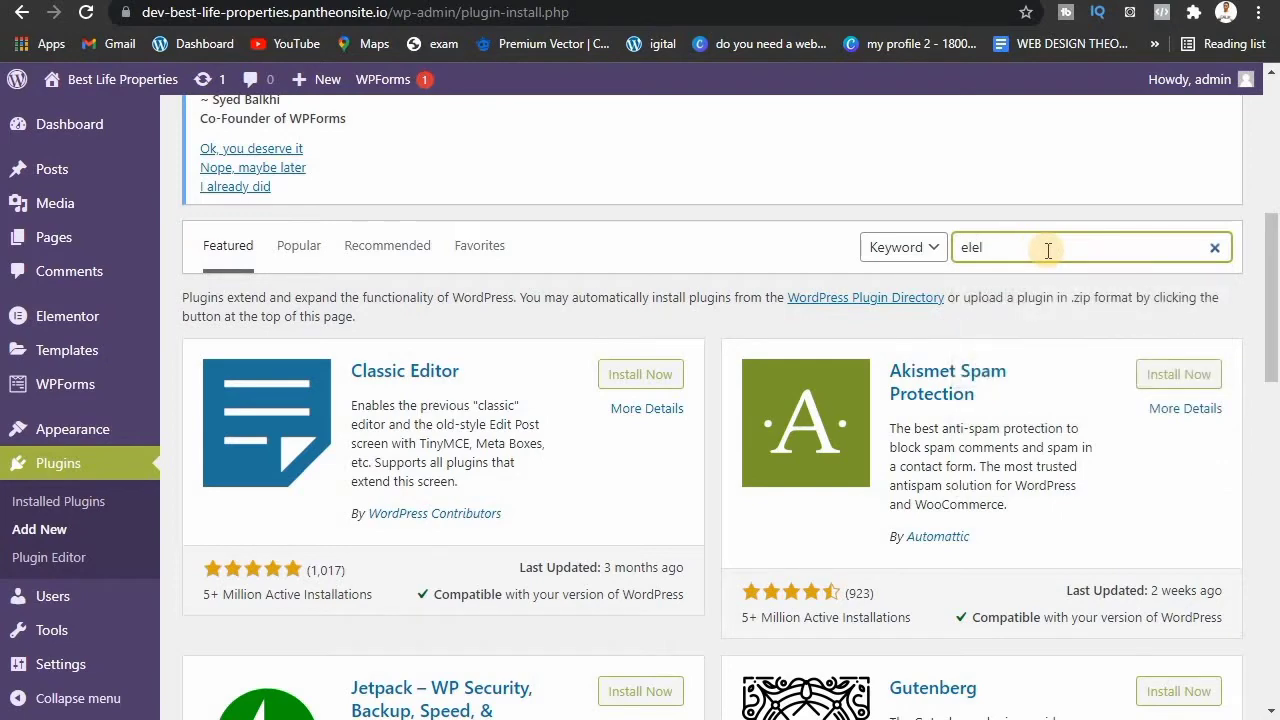
pyautogui.write('l')
pyautogui.press('BackSpace')
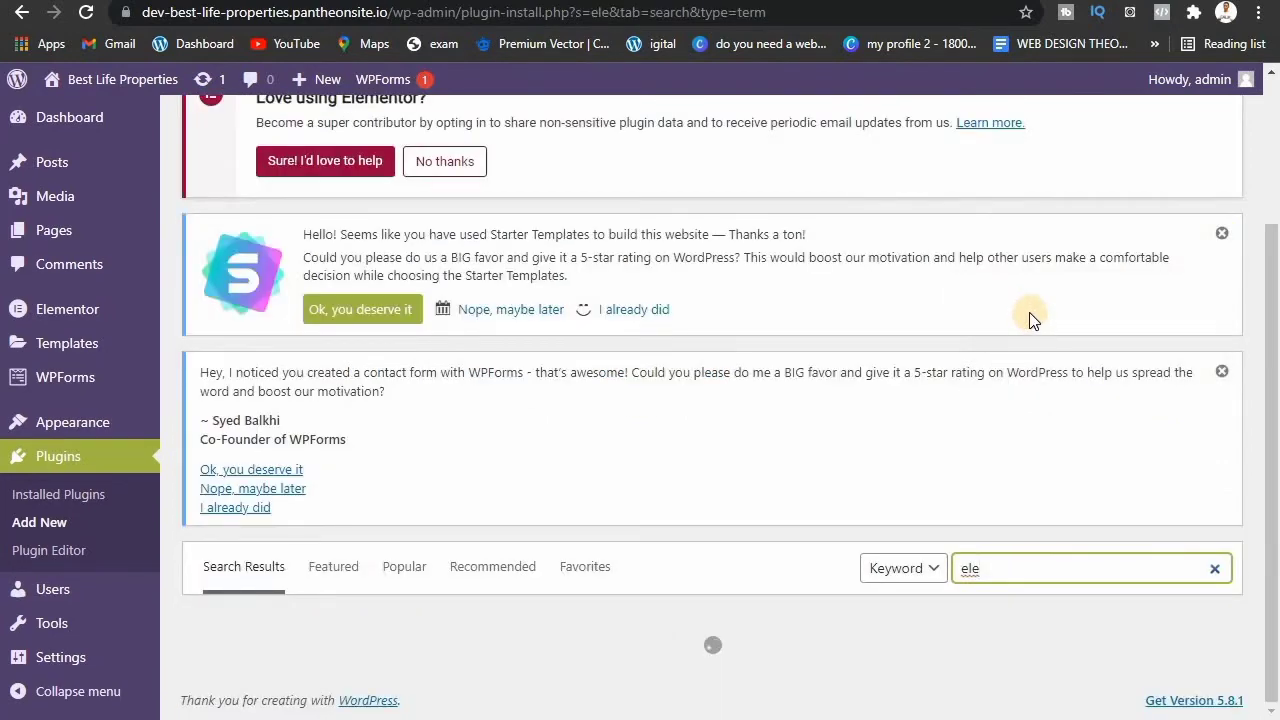
pyautogui.scroll(-3, 1100, 300)
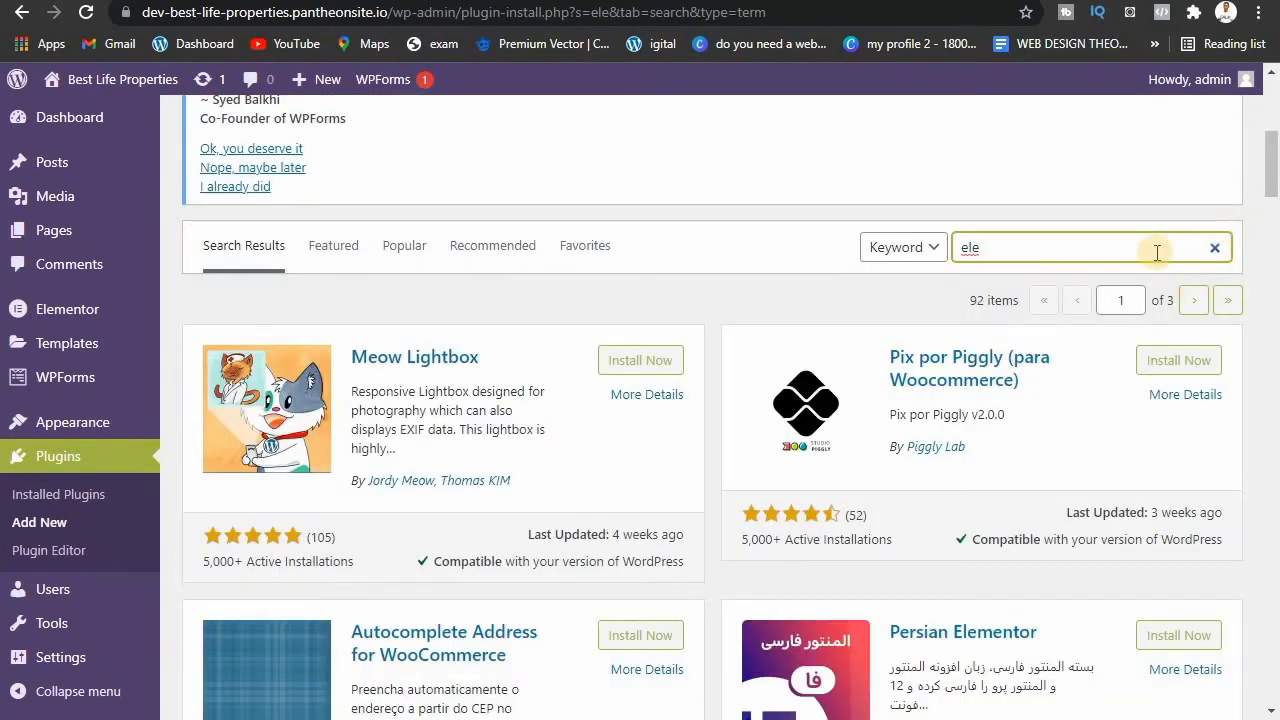
pyautogui.write('mentor')
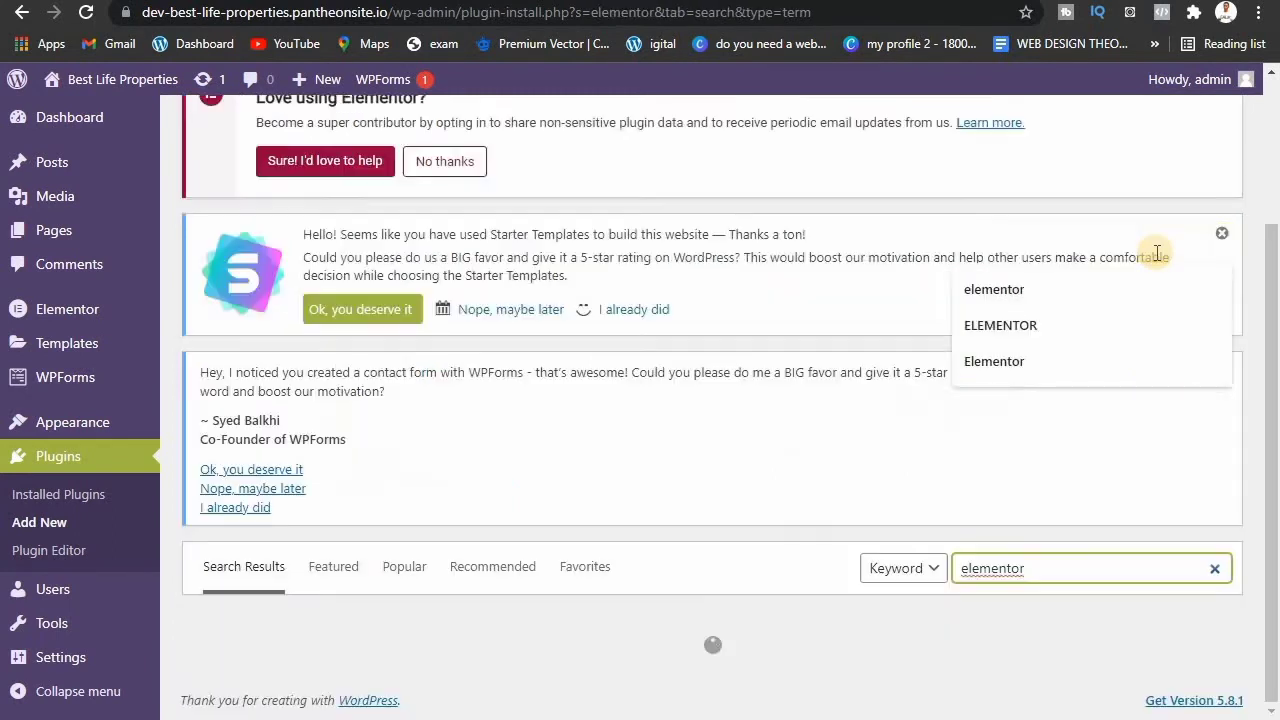
pyautogui.scroll(-4, 1157, 254)
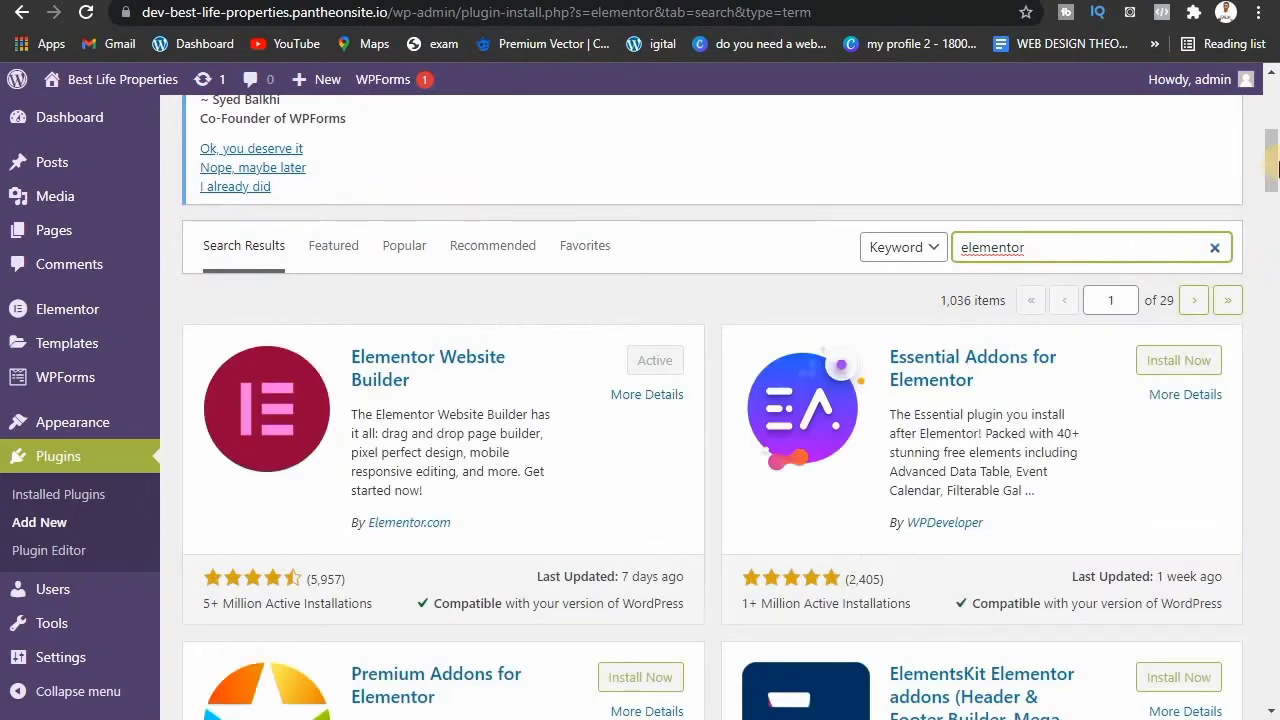
pyautogui.scroll(-2, 1157, 210)
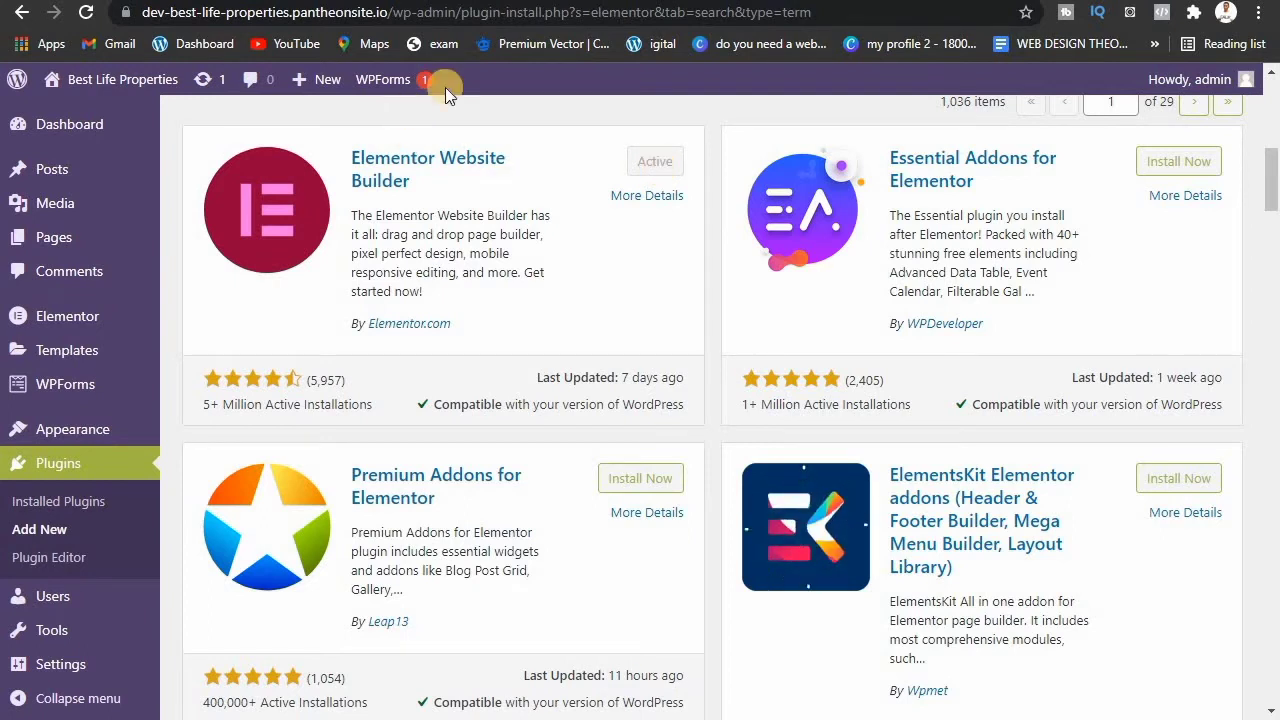
# Step: Reopen the All Pages list and scroll through the site's pages
pyautogui.click(101, 236)
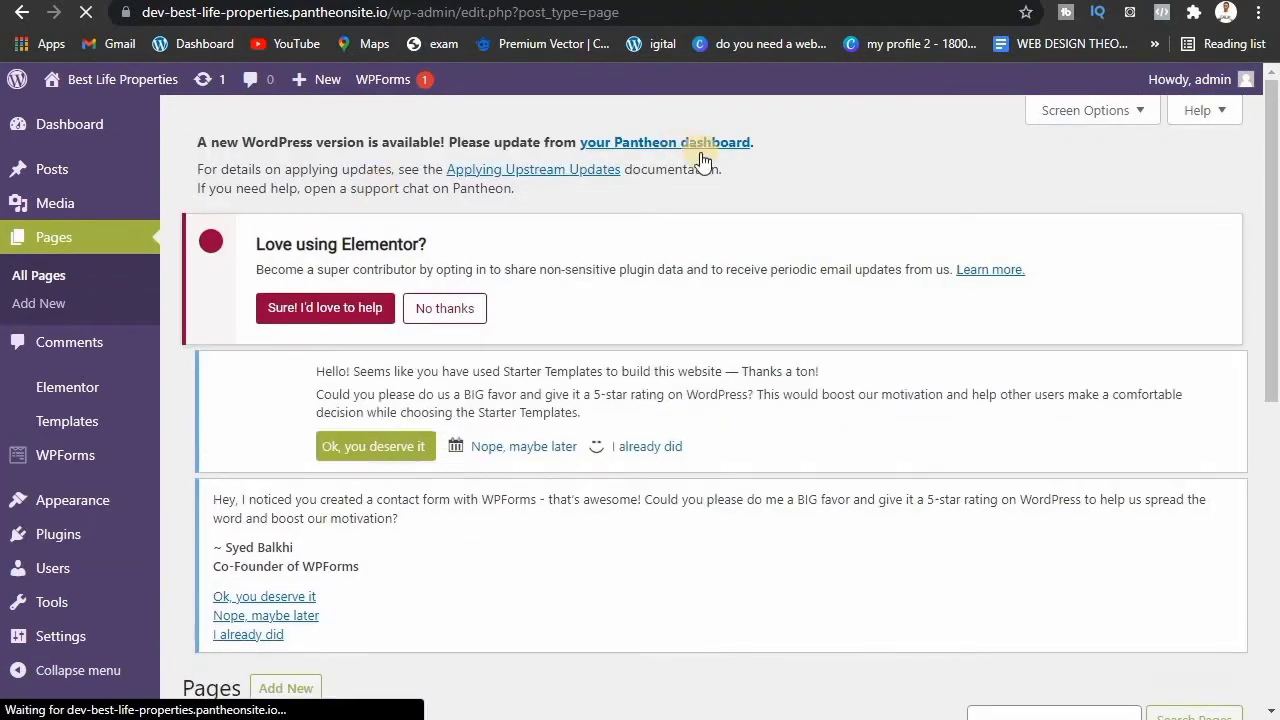
pyautogui.scroll(-4, 1275, 297)
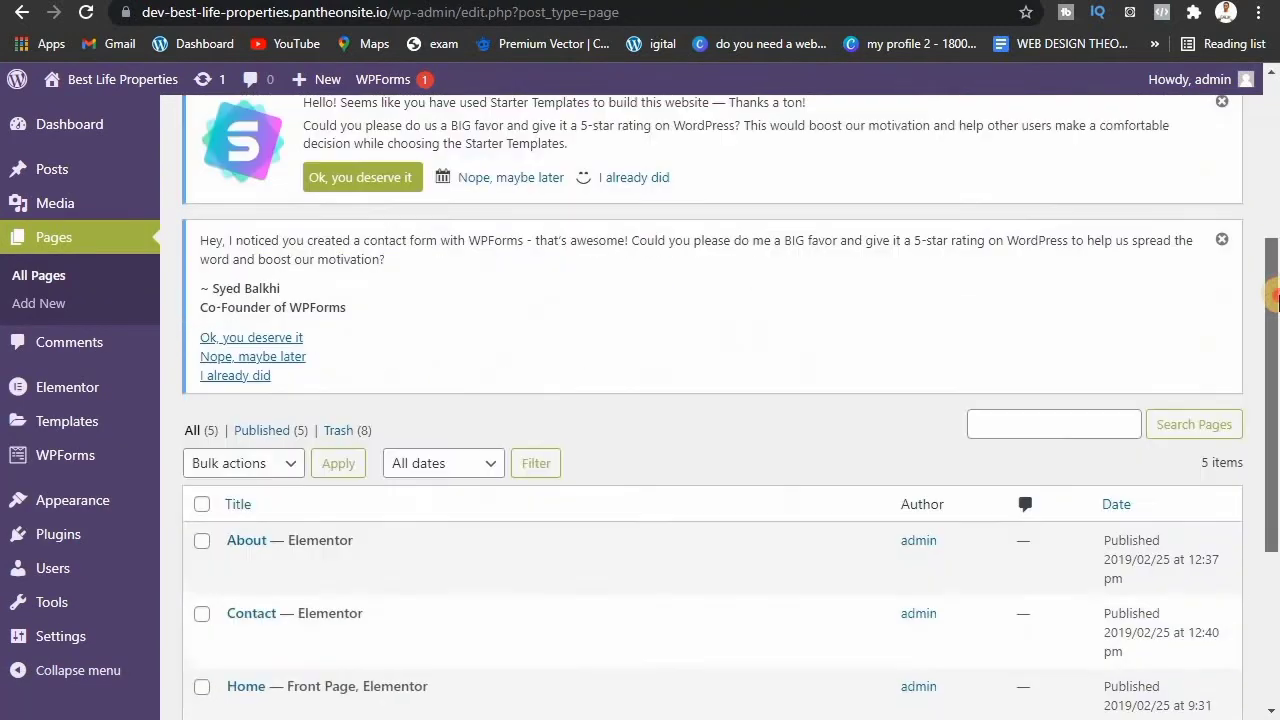
pyautogui.scroll(-2, 1271, 358)
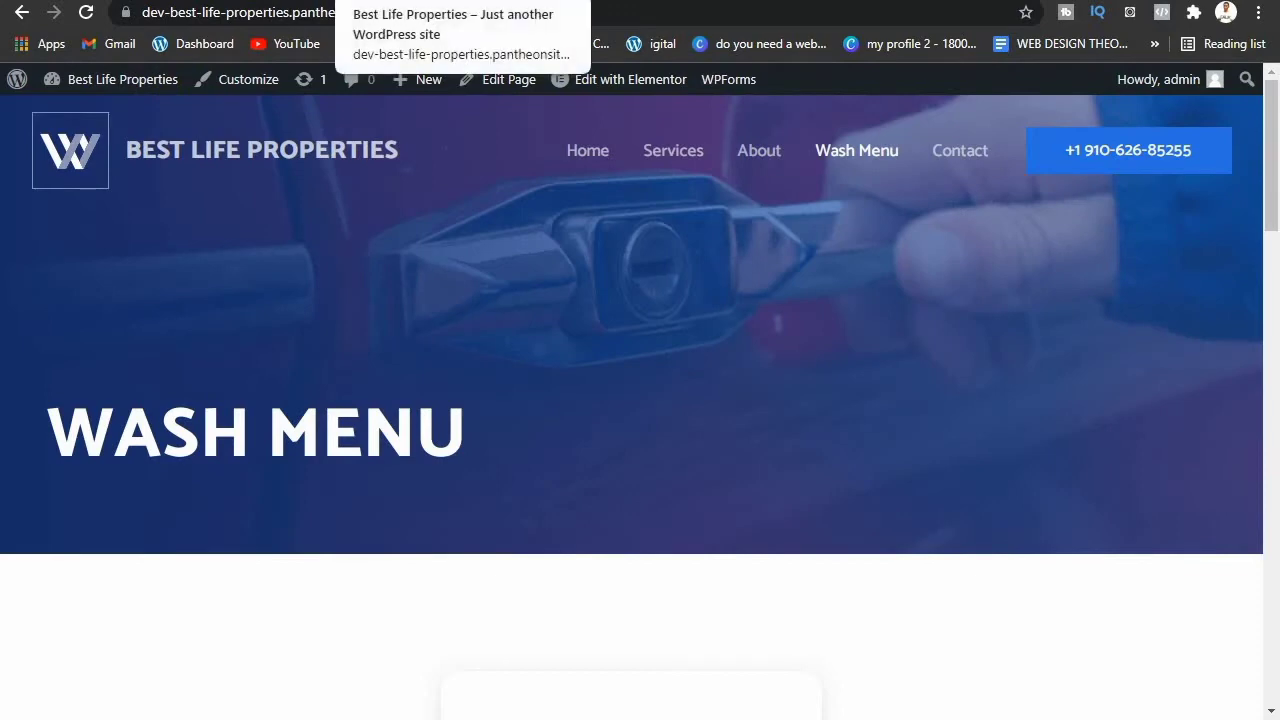
# Step: Browse the live site's Home page, then return to the admin All Pages tab
pyautogui.click(420, 1)
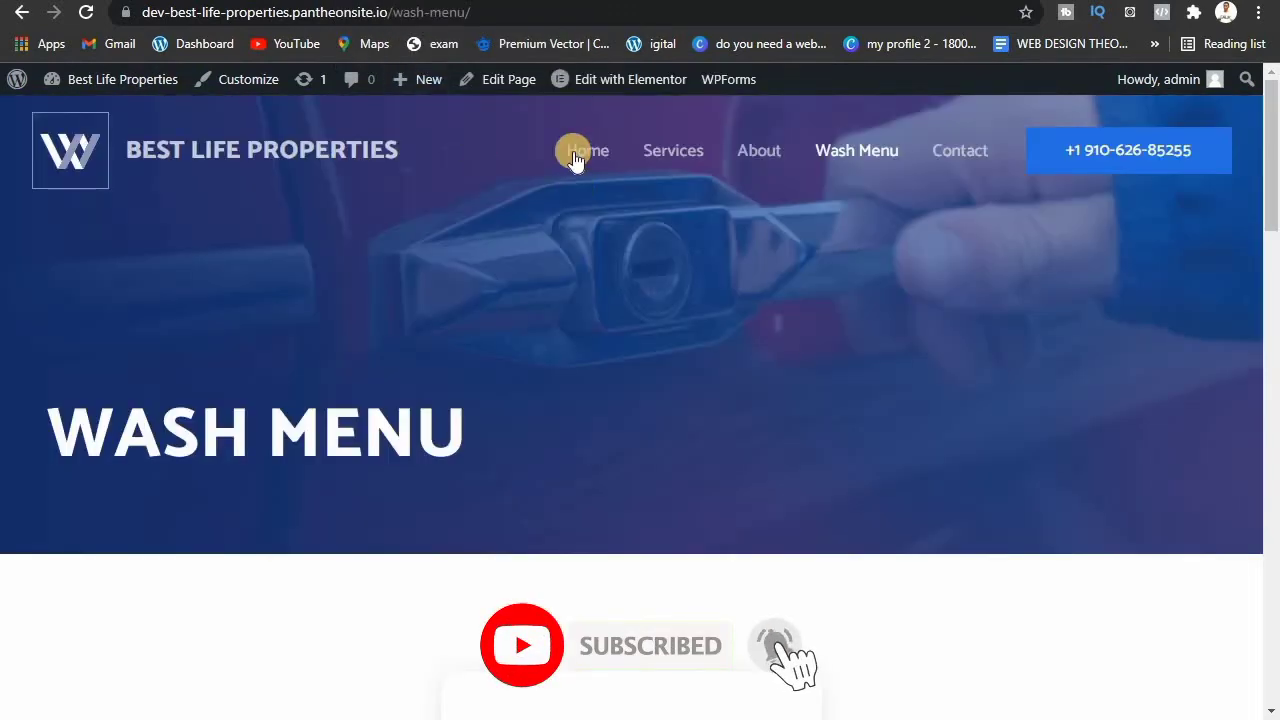
pyautogui.click(587, 151)
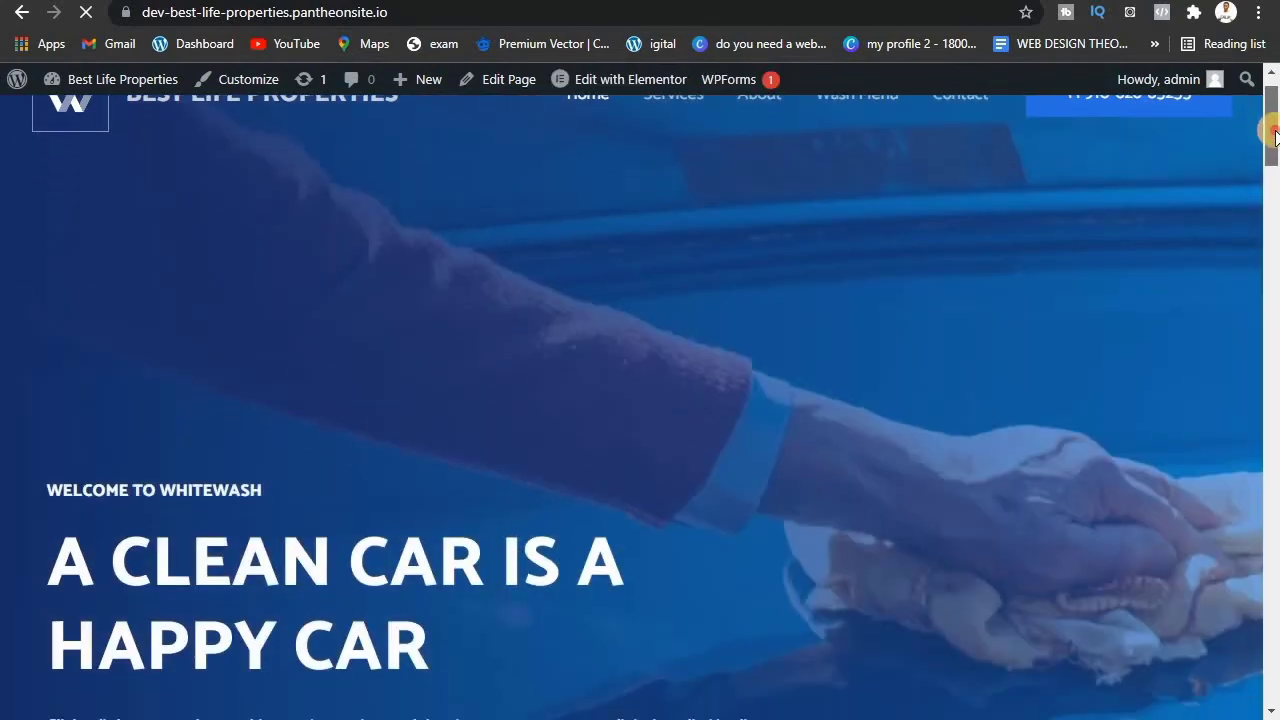
pyautogui.scroll(-2, 1274, 124)
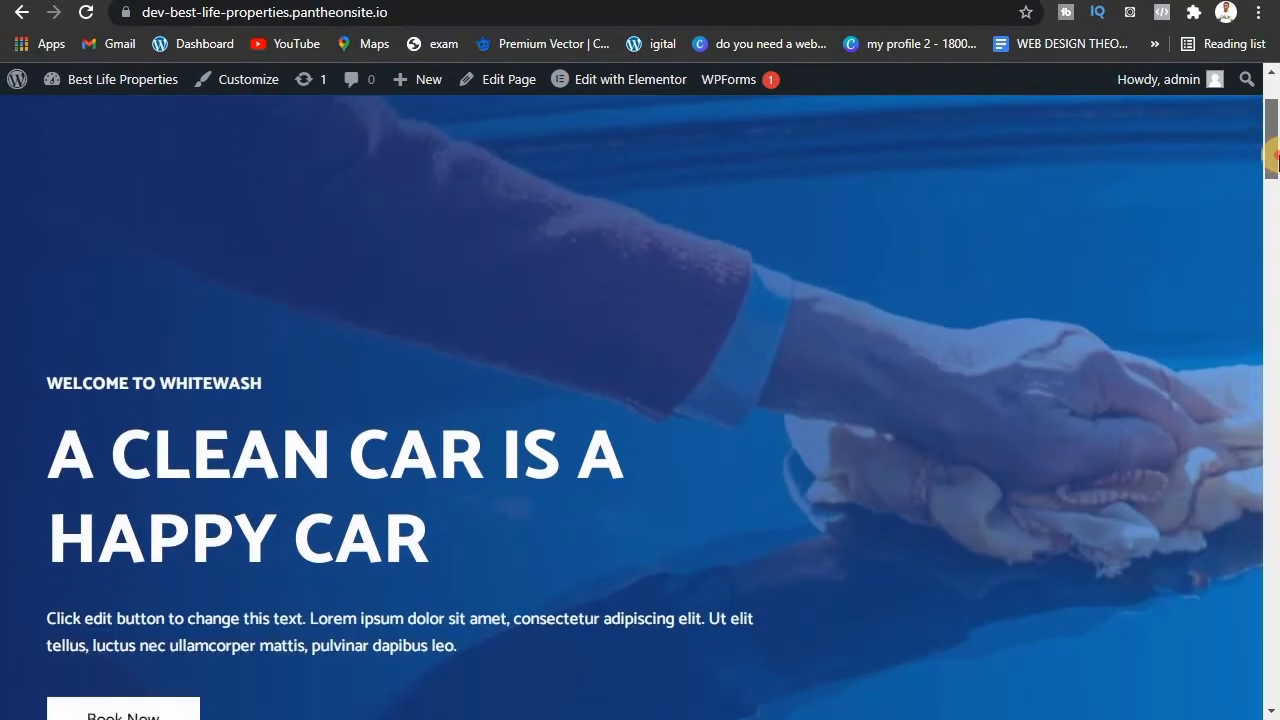
pyautogui.scroll(2, 1274, 124)
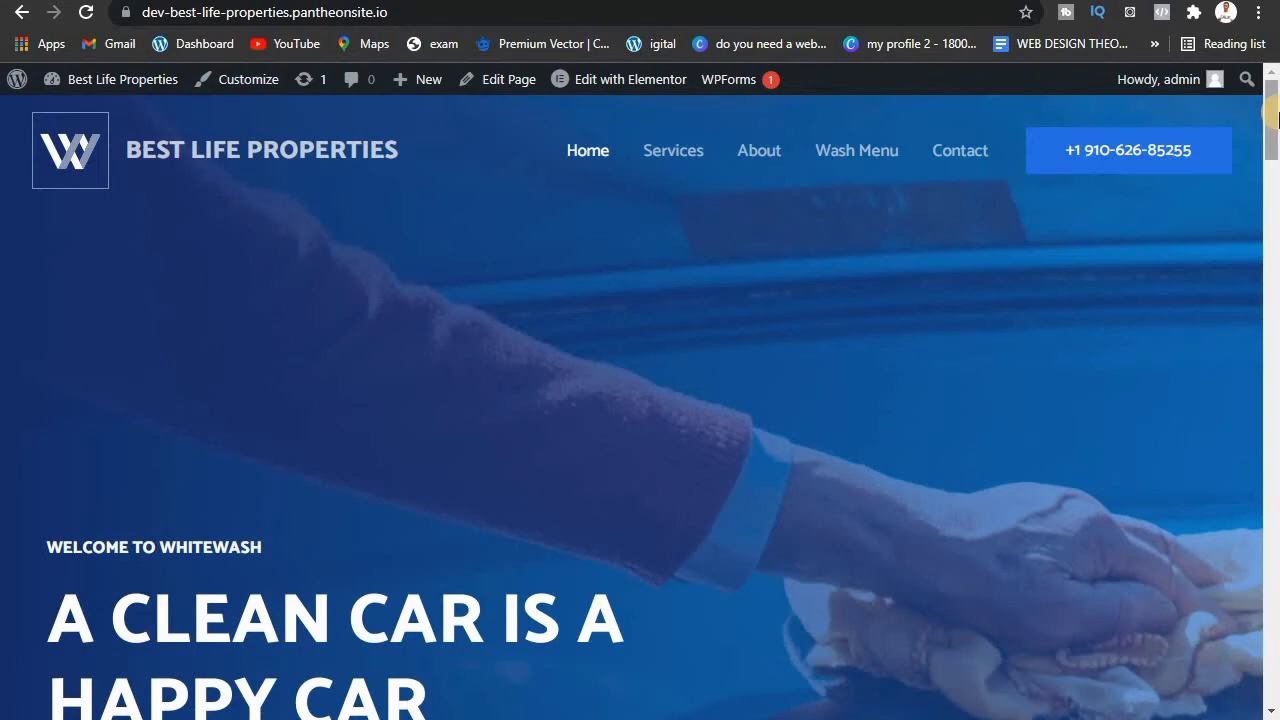
pyautogui.moveTo(1274, 117); pyautogui.dragTo(1274, 155)
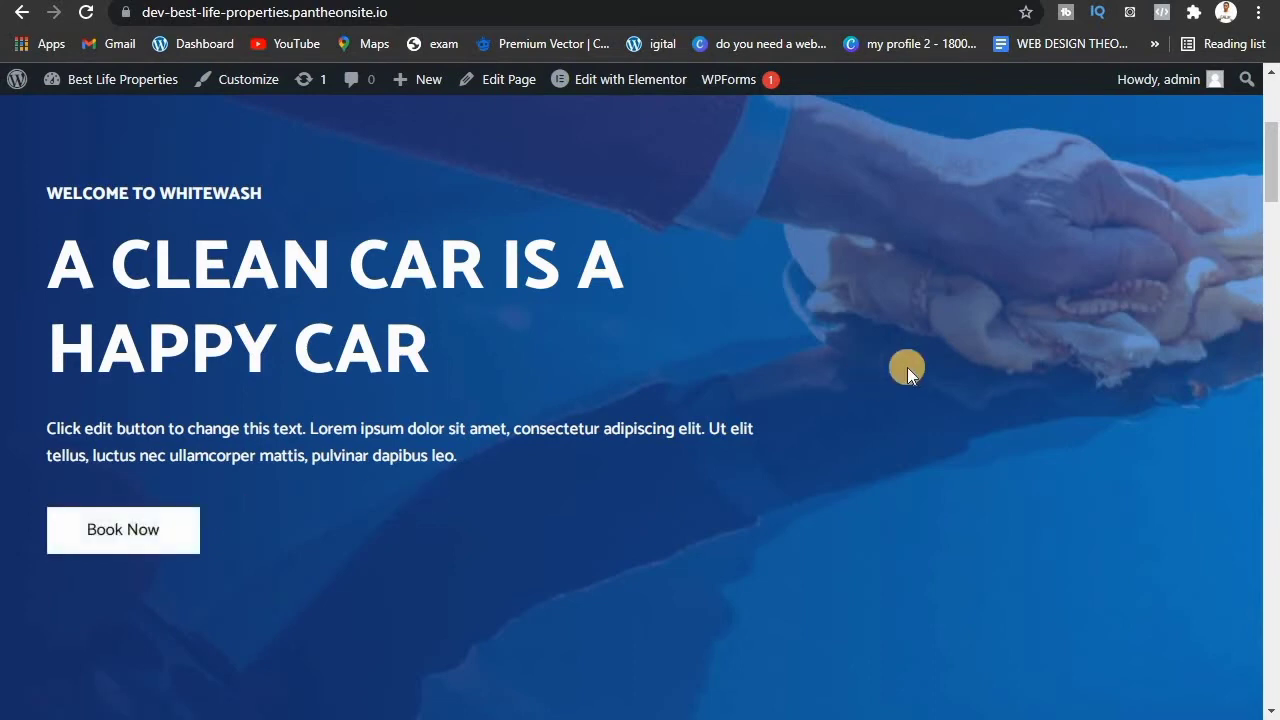
pyautogui.moveTo(1275, 185); pyautogui.dragTo(1275, 256)
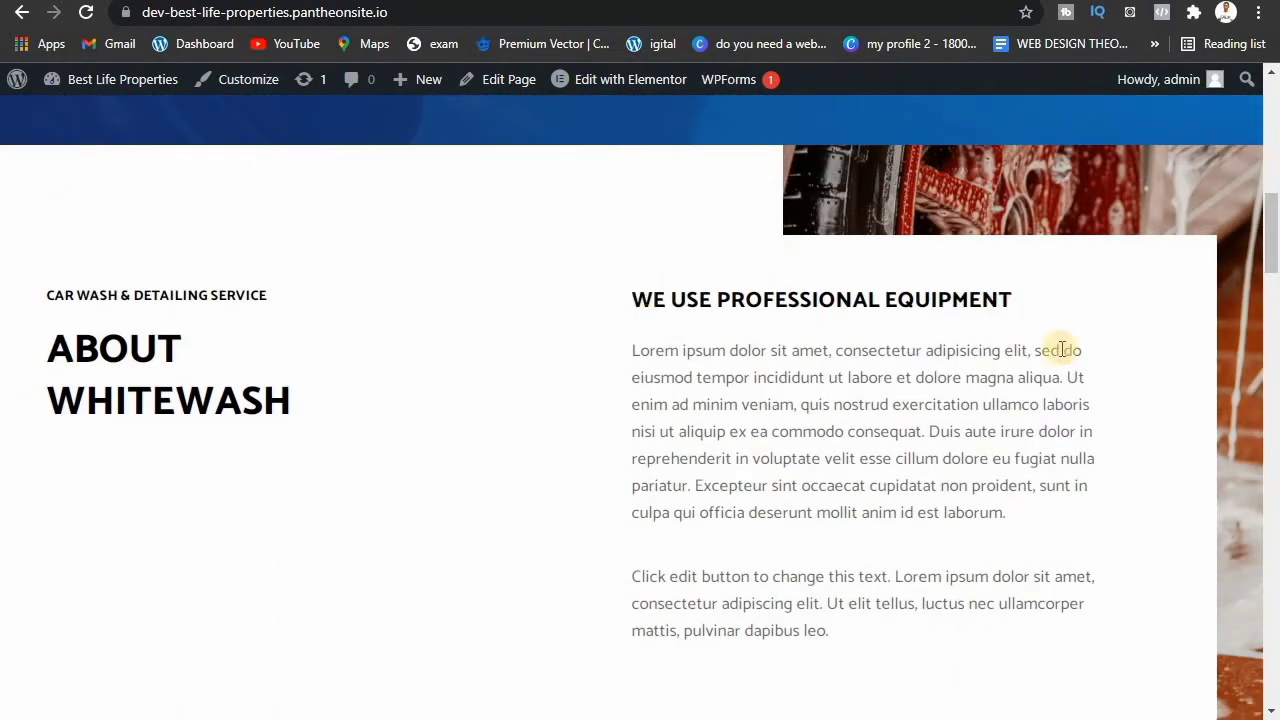
pyautogui.moveTo(1273, 234); pyautogui.dragTo(1194, 109)
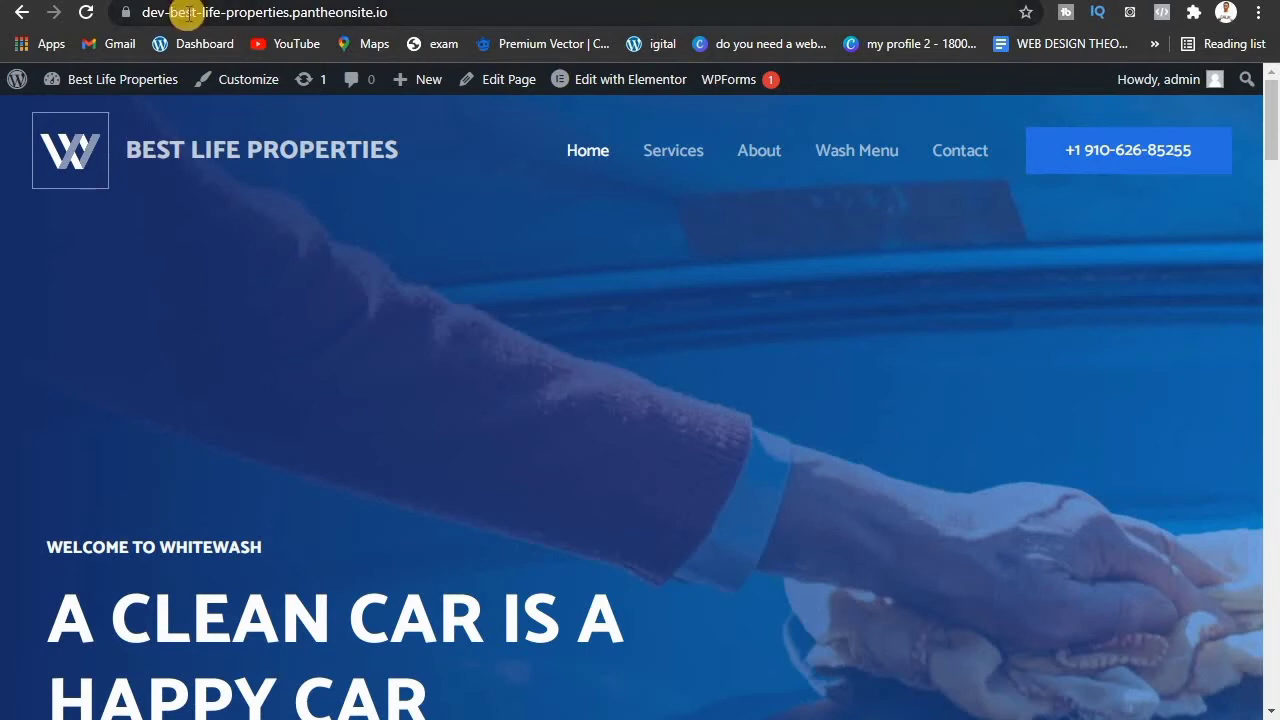
pyautogui.click(100, 1)
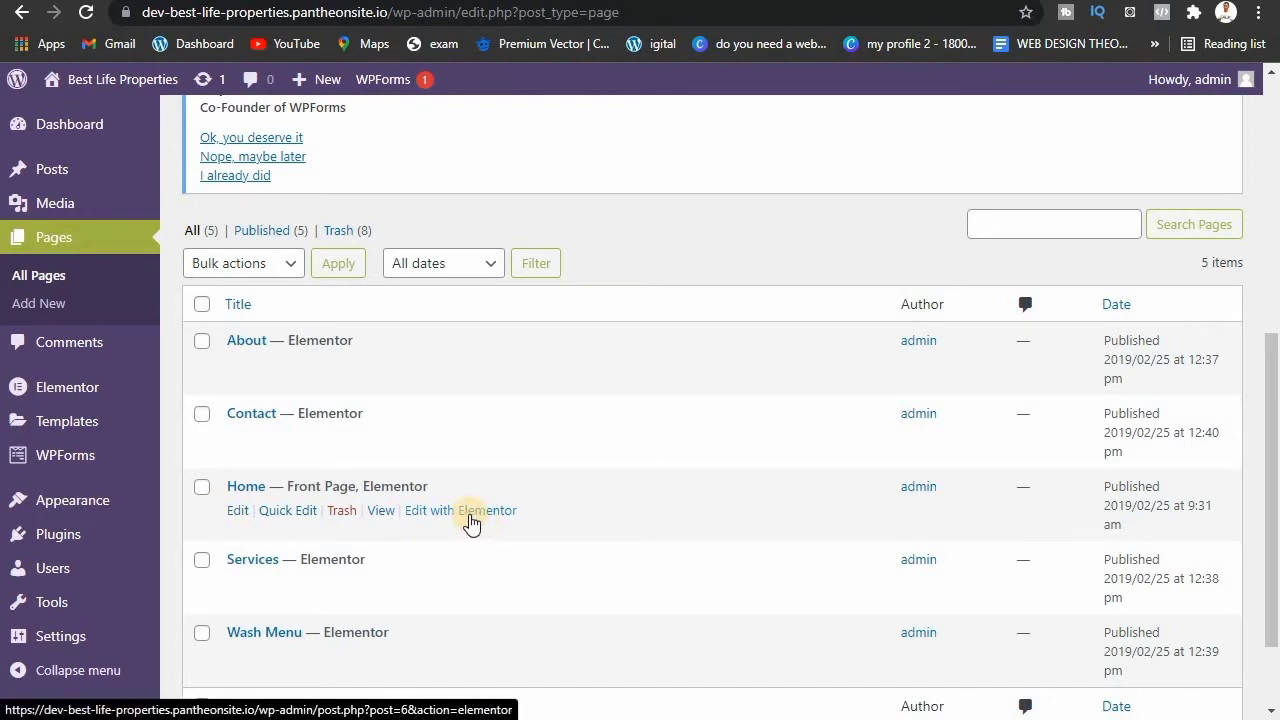
# Step: Open the Home page's 'Edit with Elementor' link in a new tab and switch to it
pyautogui.rightClick(469, 514)
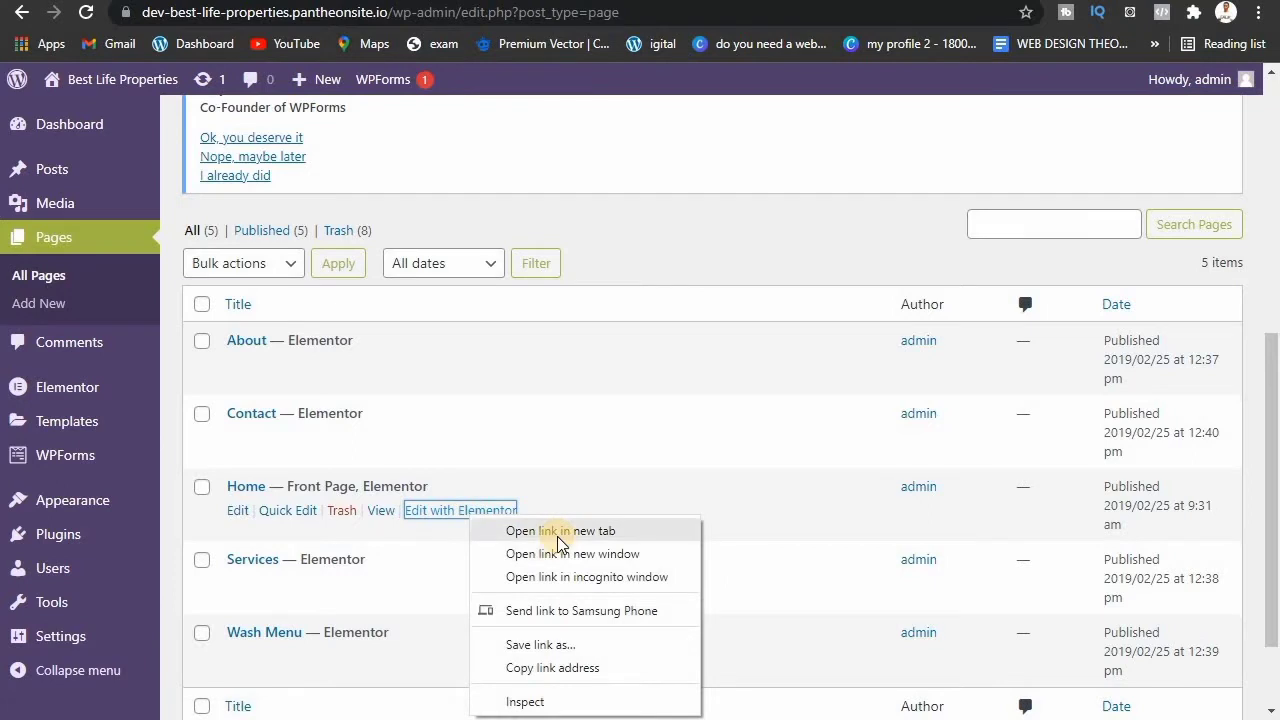
pyautogui.click(557, 531)
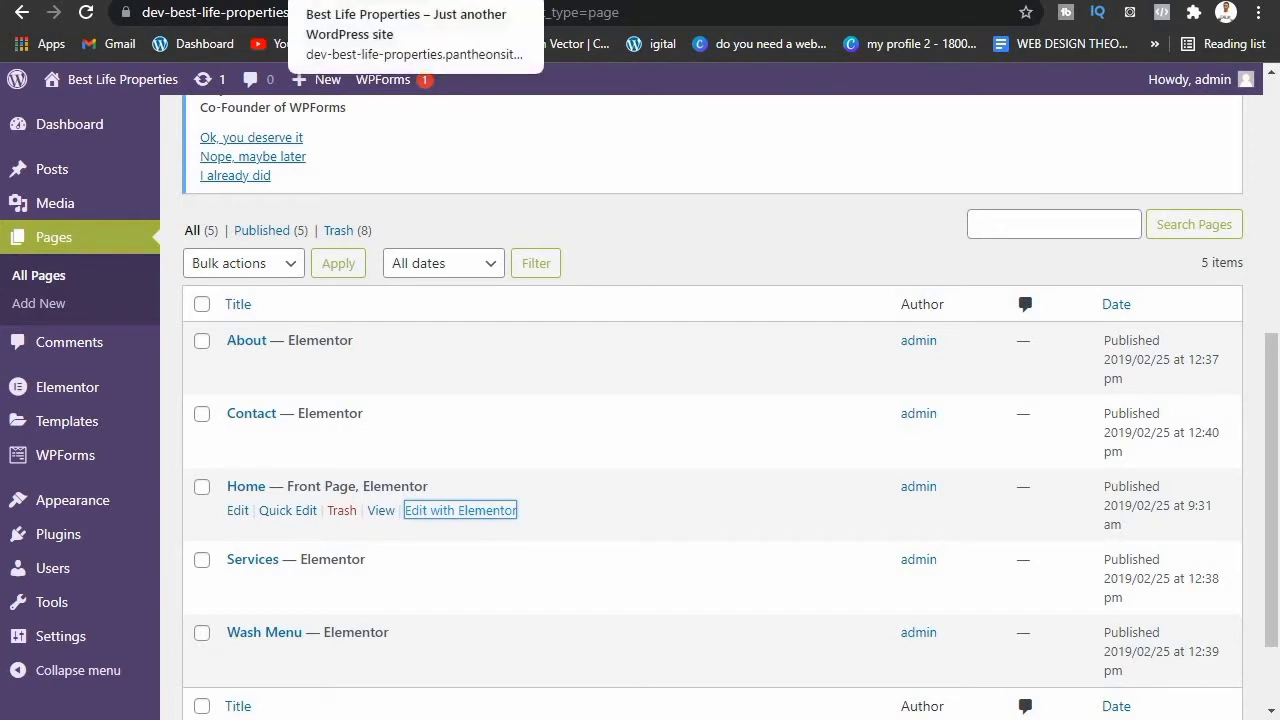
pyautogui.hotkey('ctrl', 'Tab')
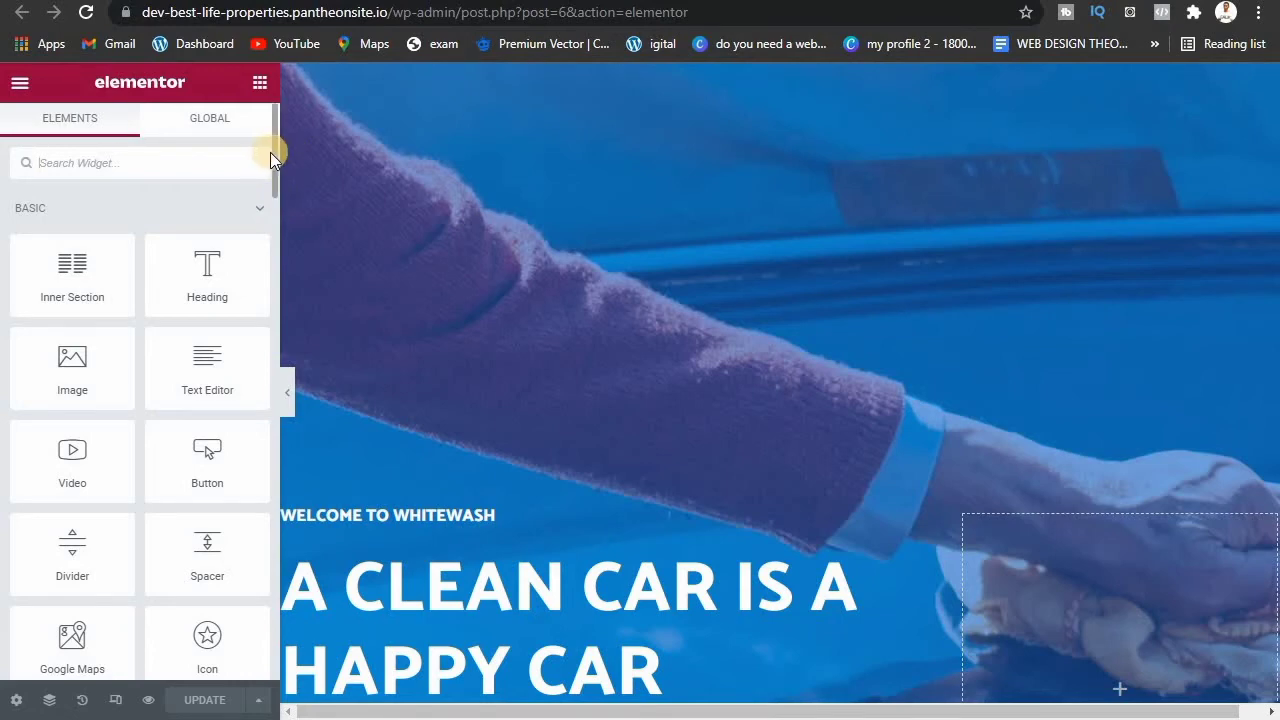
# Step: Insert an empty section above the hero, then open the hero section's Edit Section layout panel
pyautogui.moveTo(274, 154)
pyautogui.mouseDown()
pyautogui.moveTo(269, 384)
pyautogui.moveTo(309, 99)
pyautogui.moveTo(282, 264)
pyautogui.moveTo(280, 137)
pyautogui.mouseUp()
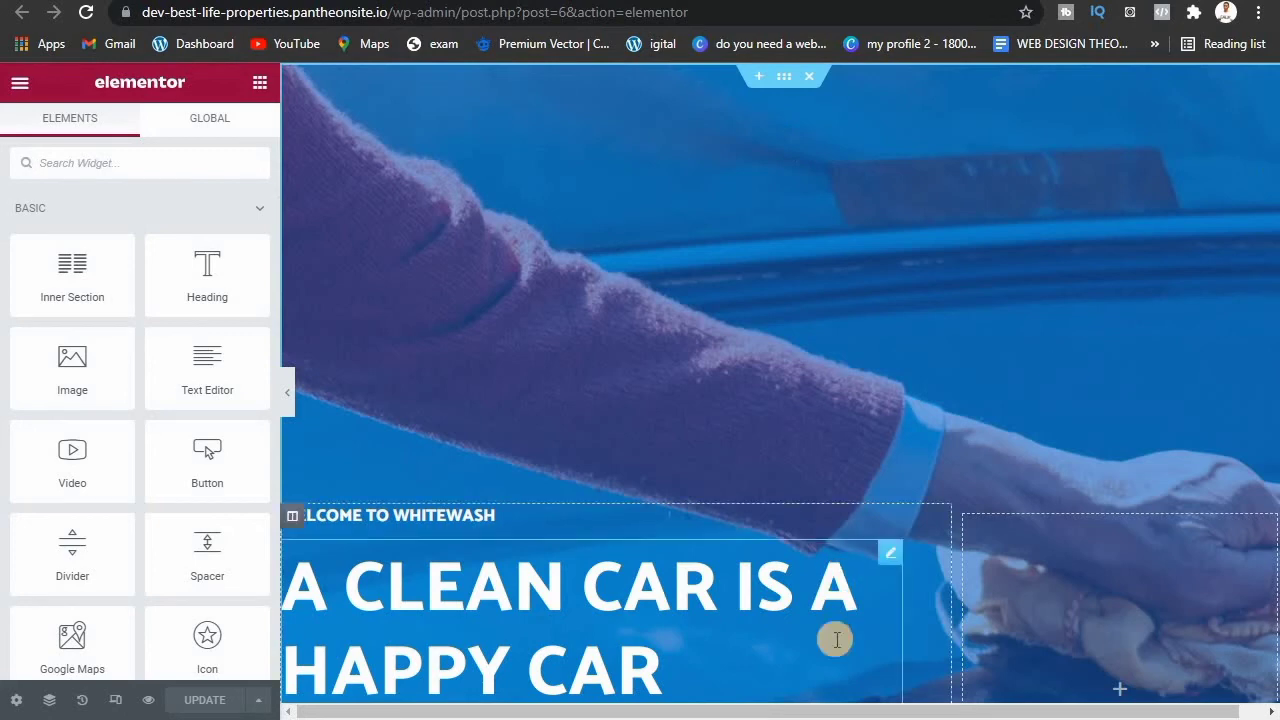
pyautogui.moveTo(871, 710); pyautogui.dragTo(926, 714)
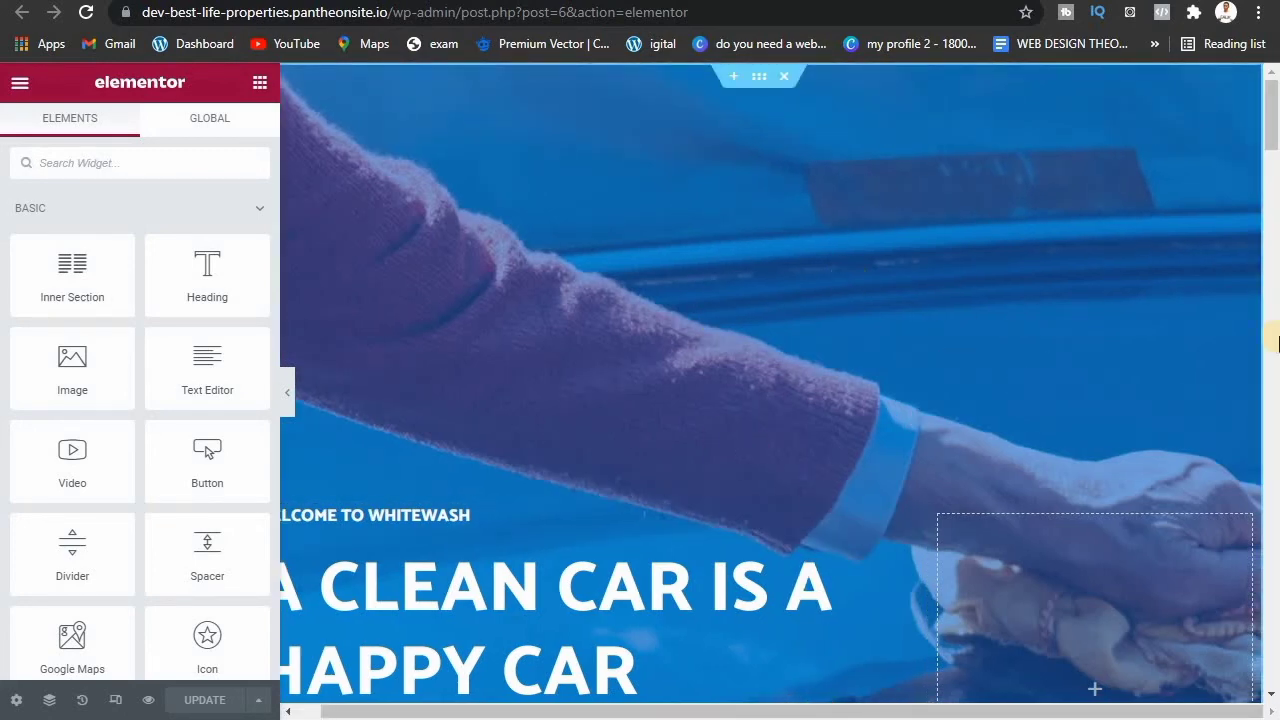
pyautogui.moveTo(1271, 130); pyautogui.dragTo(1225, 48)
pyautogui.moveTo(756, 83)
pyautogui.click(736, 80)
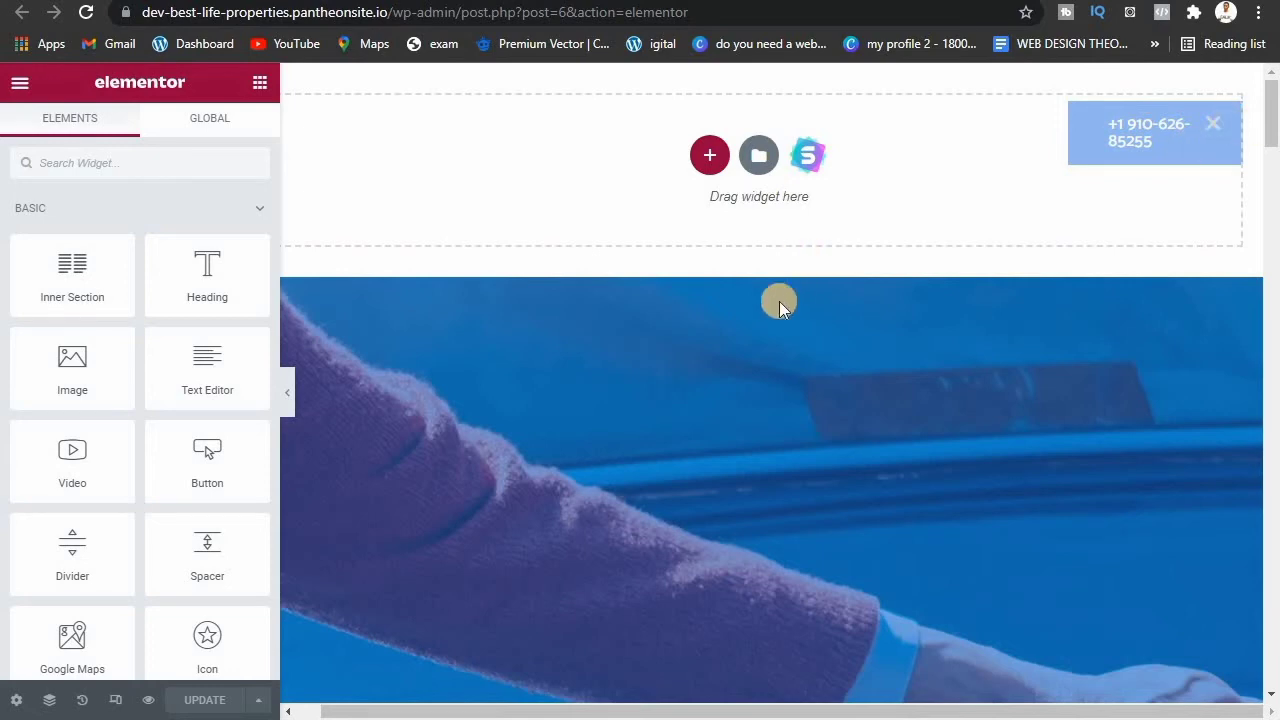
pyautogui.moveTo(731, 281)
pyautogui.click(759, 267)
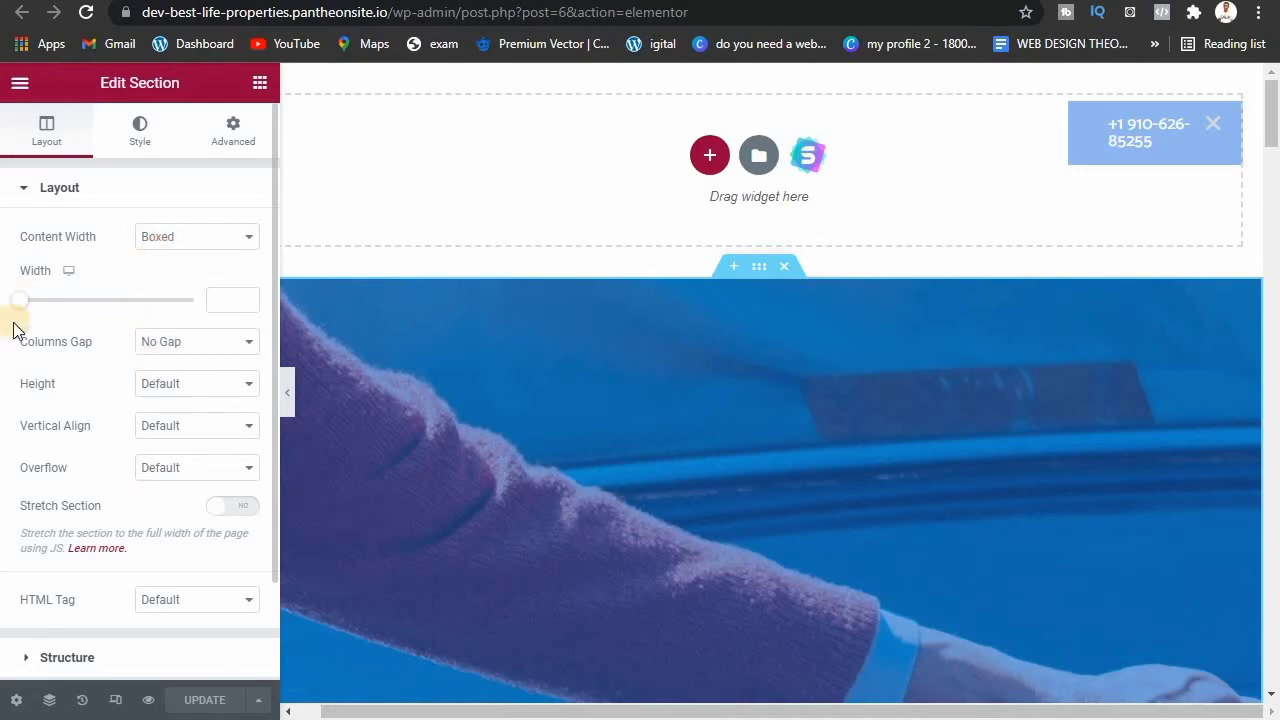
# Step: Delete the empty top section and open the hero's Style Background Image chooser
pyautogui.click(1213, 131)
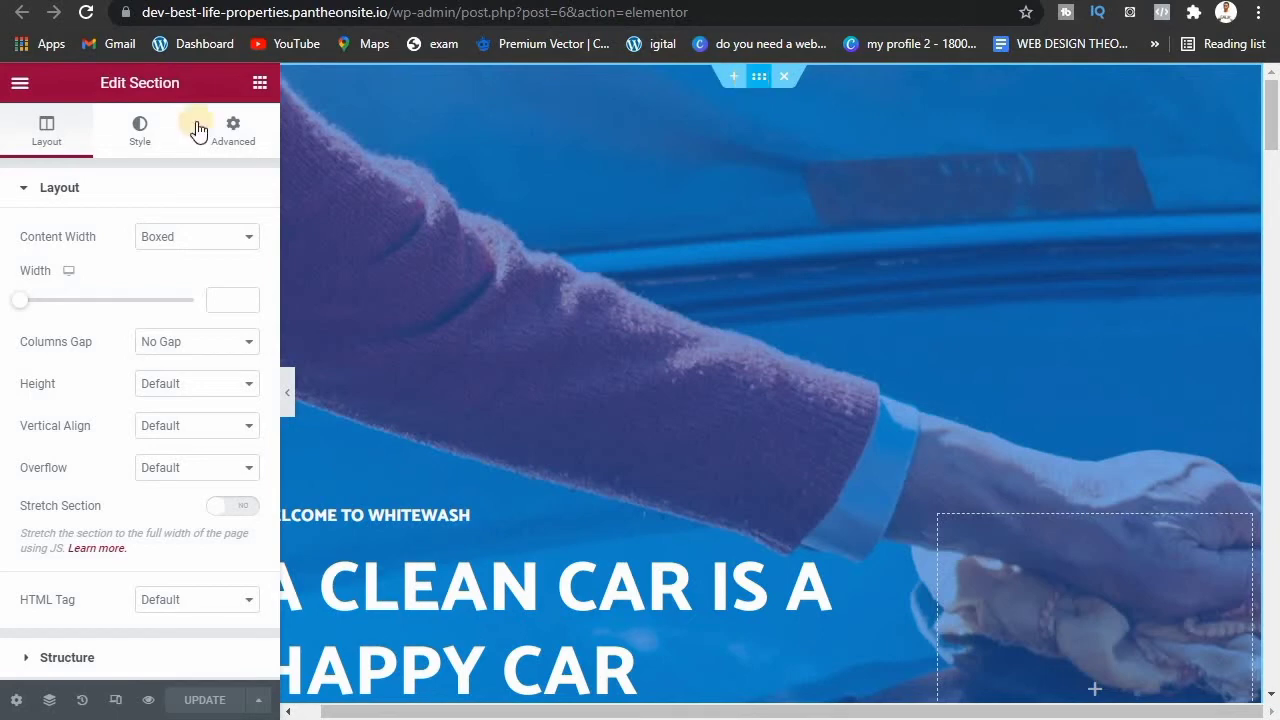
pyautogui.click(139, 133)
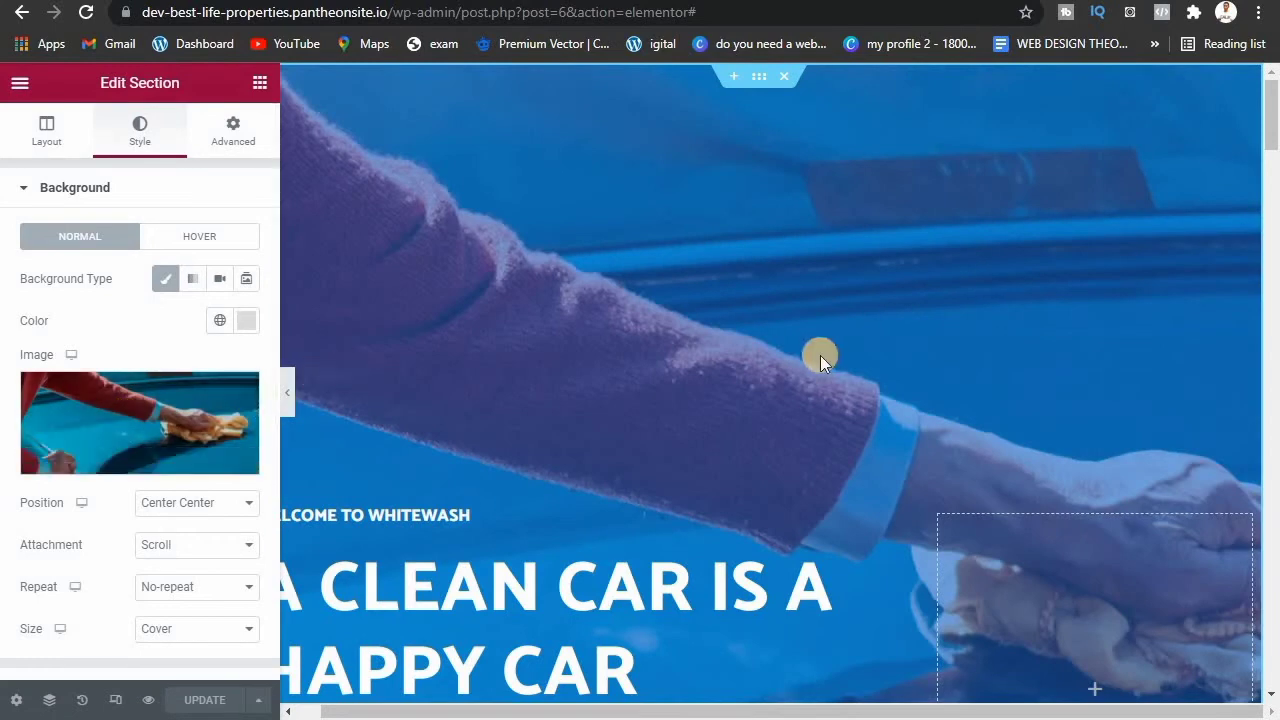
pyautogui.click(146, 408)
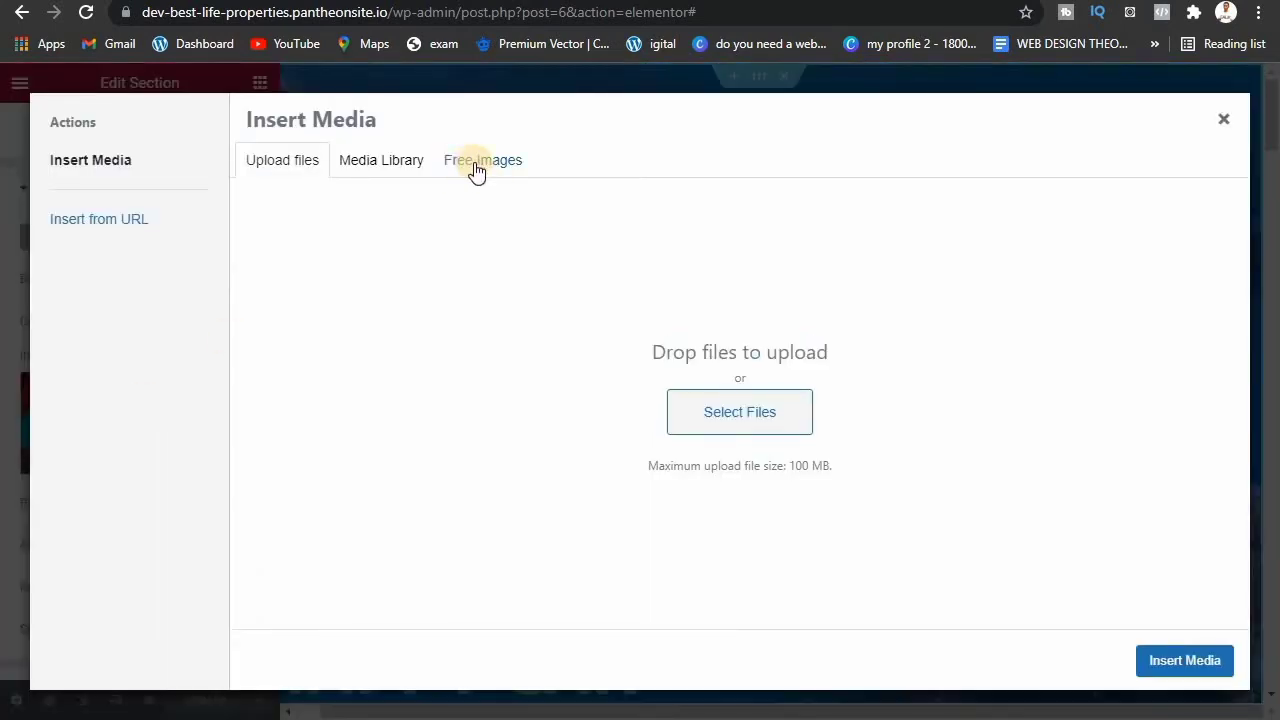
# Step: Search Free Images for 'car wash' and insert the blue car photo
pyautogui.click(401, 176)
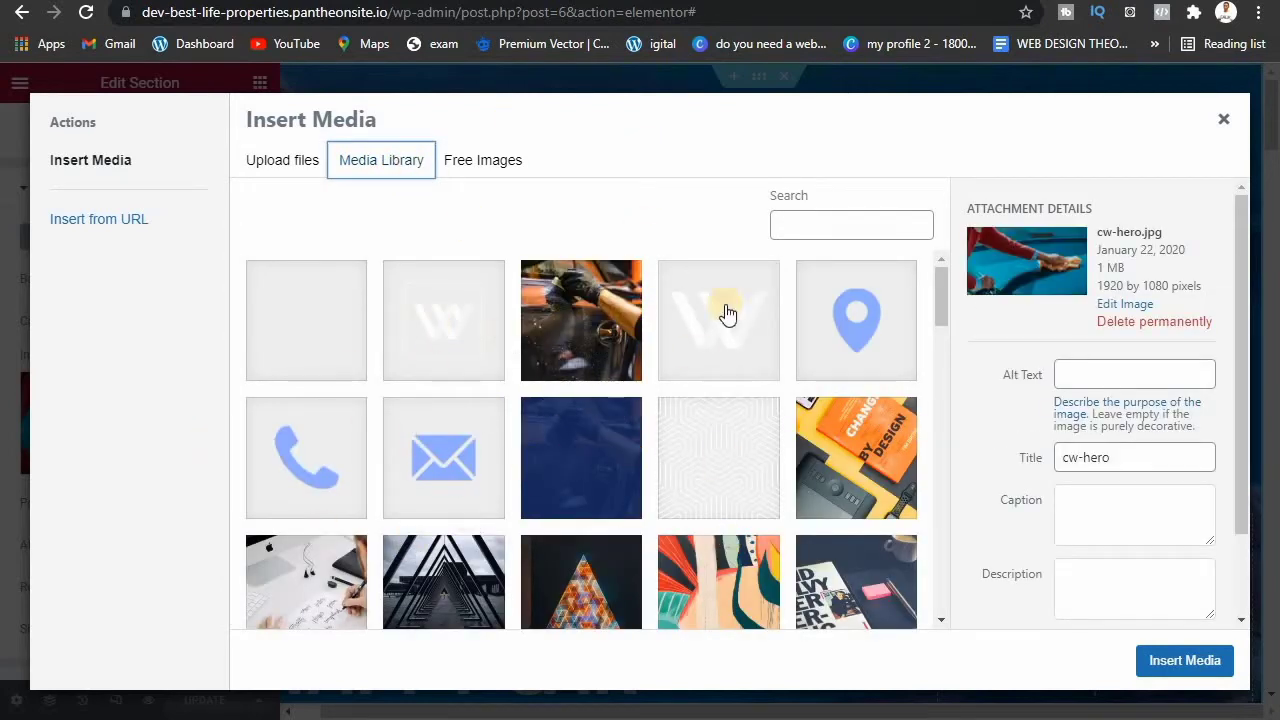
pyautogui.moveTo(940, 317); pyautogui.dragTo(944, 470)
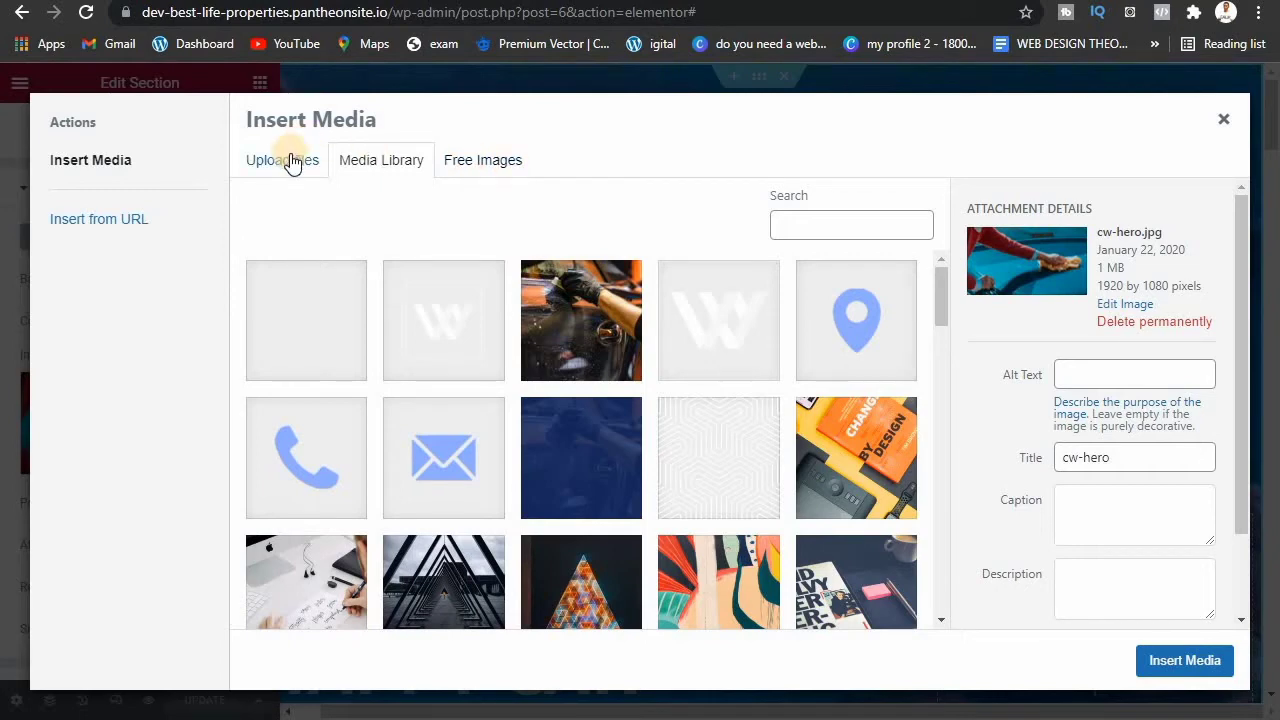
pyautogui.click(512, 160)
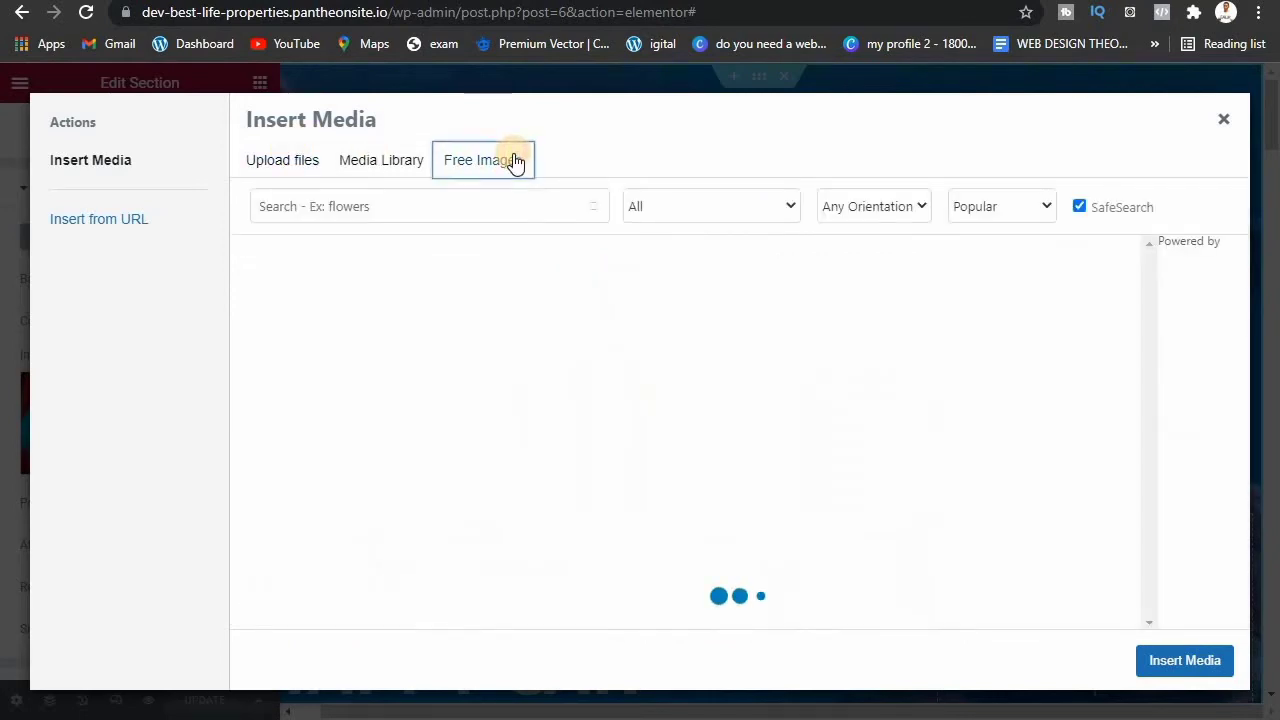
pyautogui.click(522, 200)
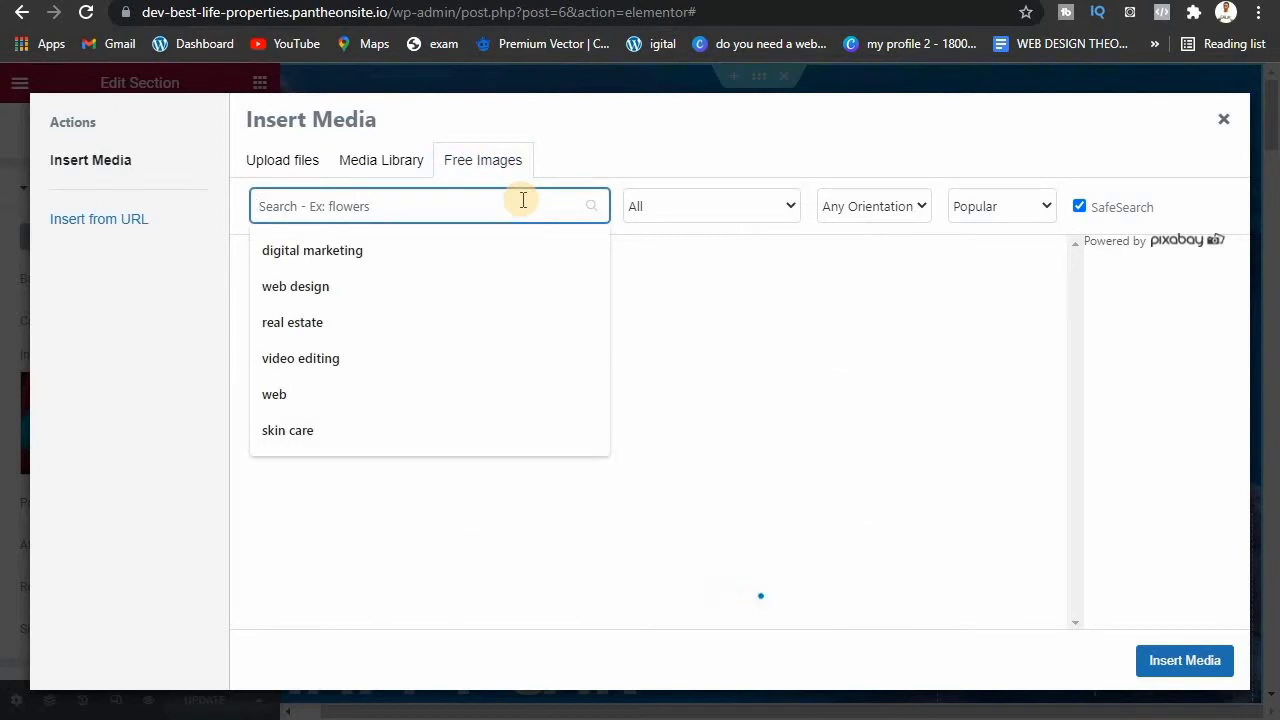
pyautogui.write('car')
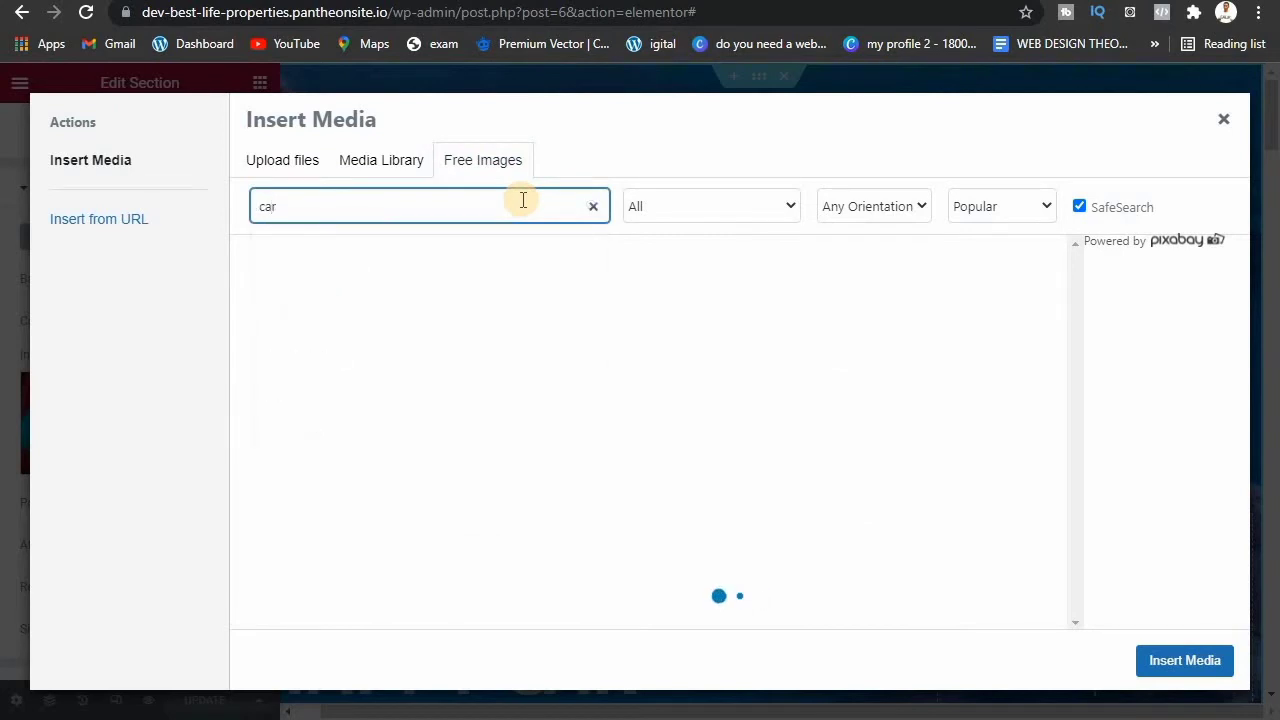
pyautogui.write(' wash')
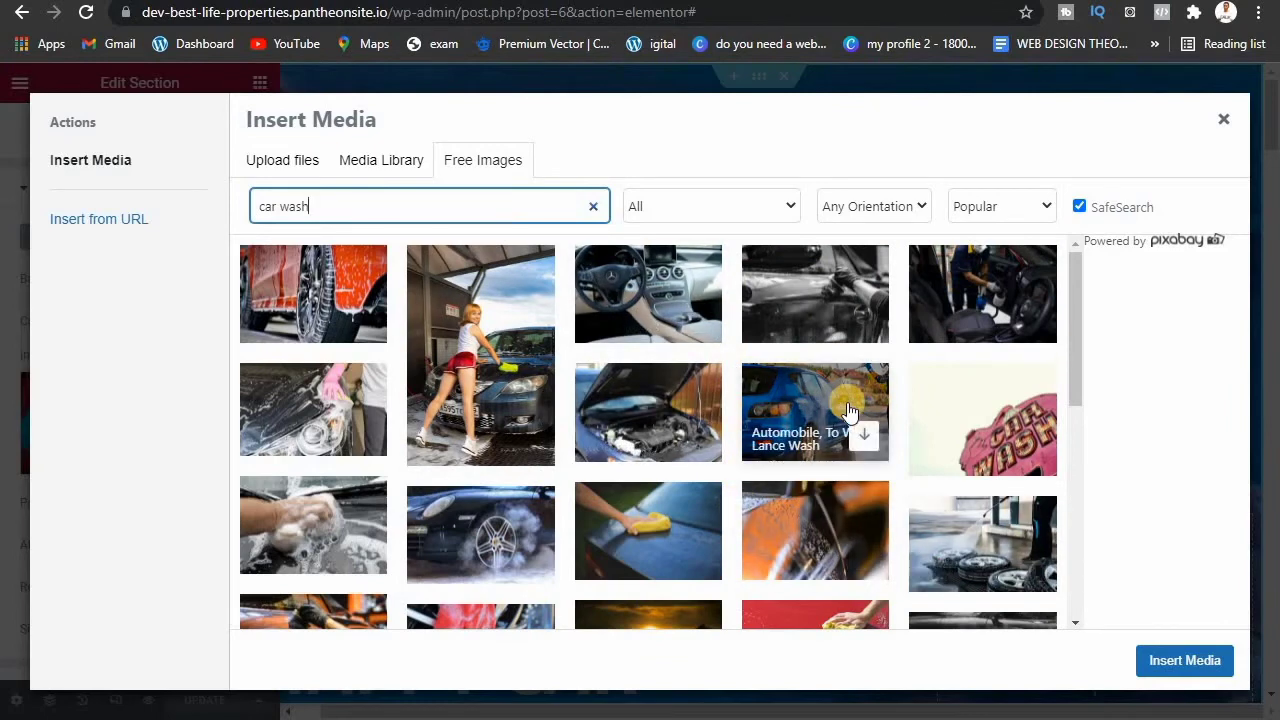
pyautogui.click(816, 398)
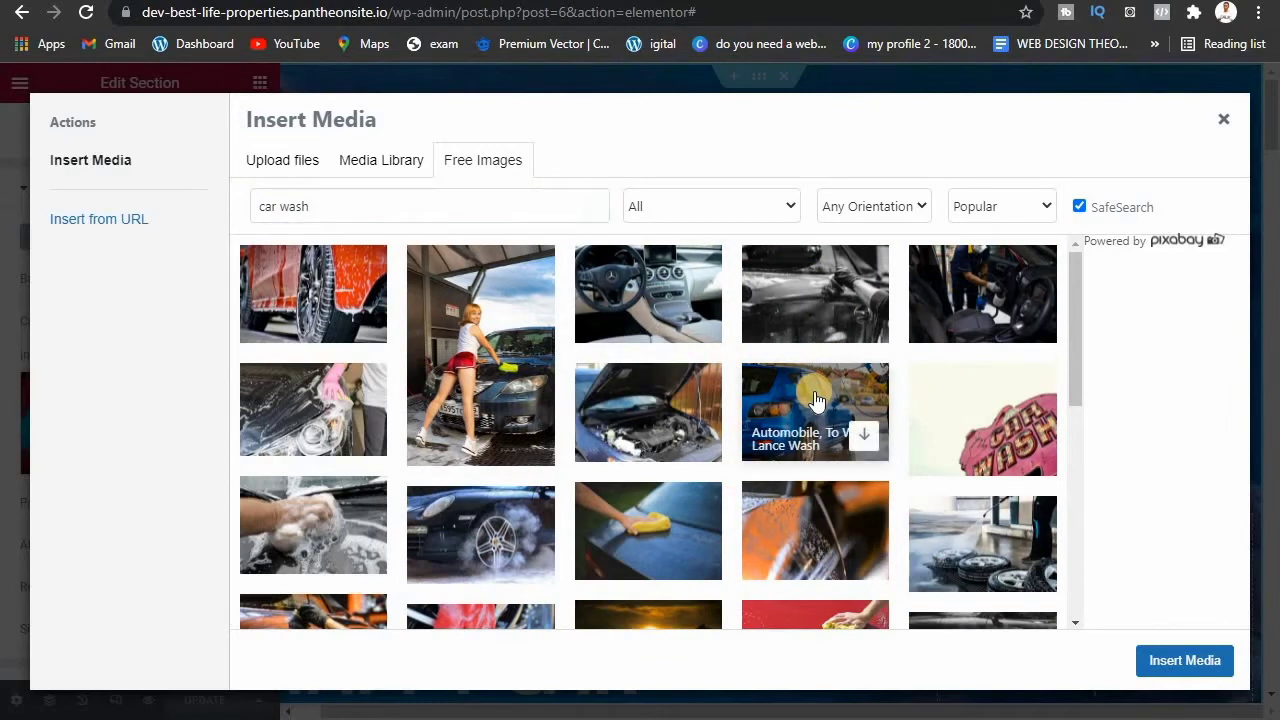
pyautogui.click(815, 393)
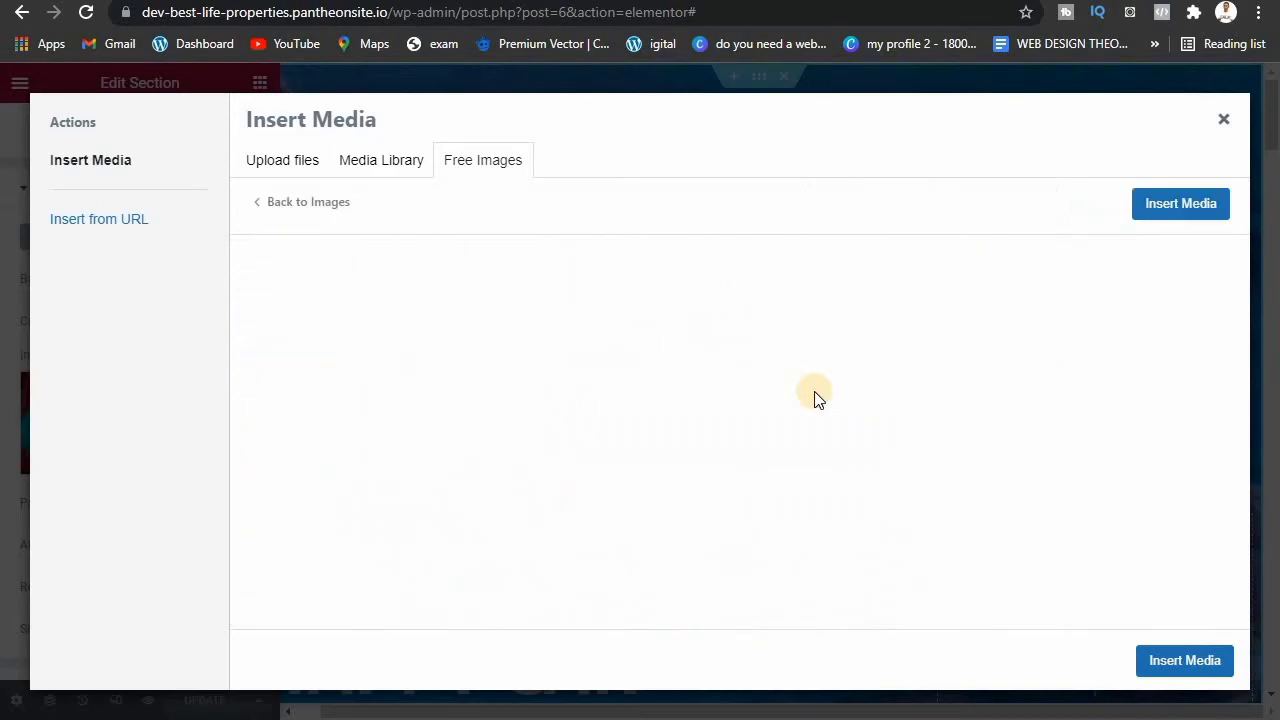
pyautogui.click(1181, 663)
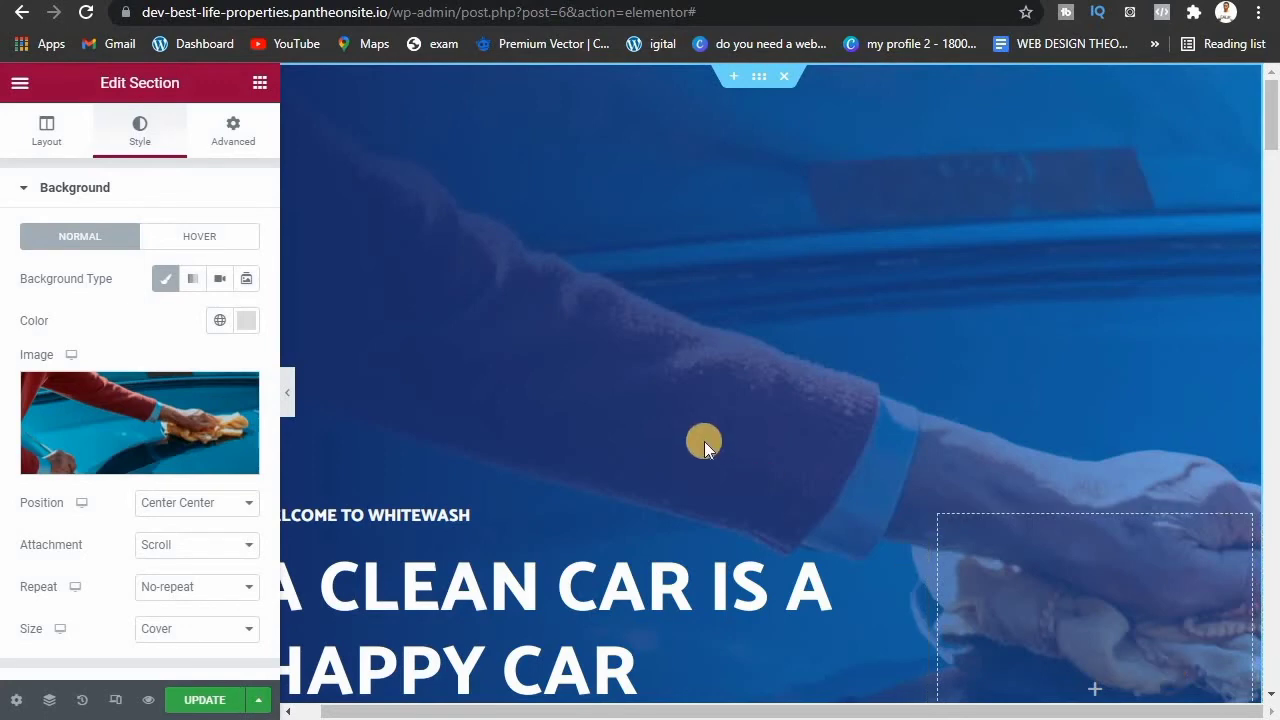
# Step: Reopen the background image chooser and confirm inserting the blue car photo
pyautogui.moveTo(160, 425)
pyautogui.click(131, 416)
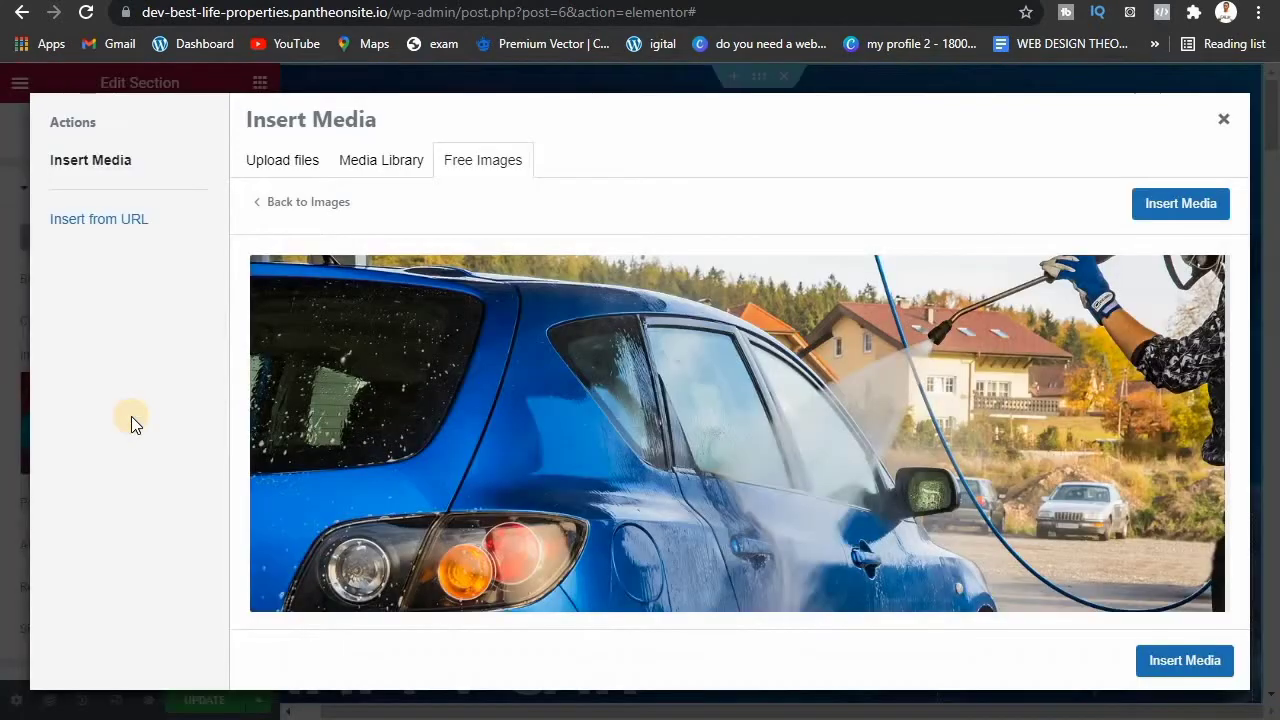
pyautogui.click(1140, 201)
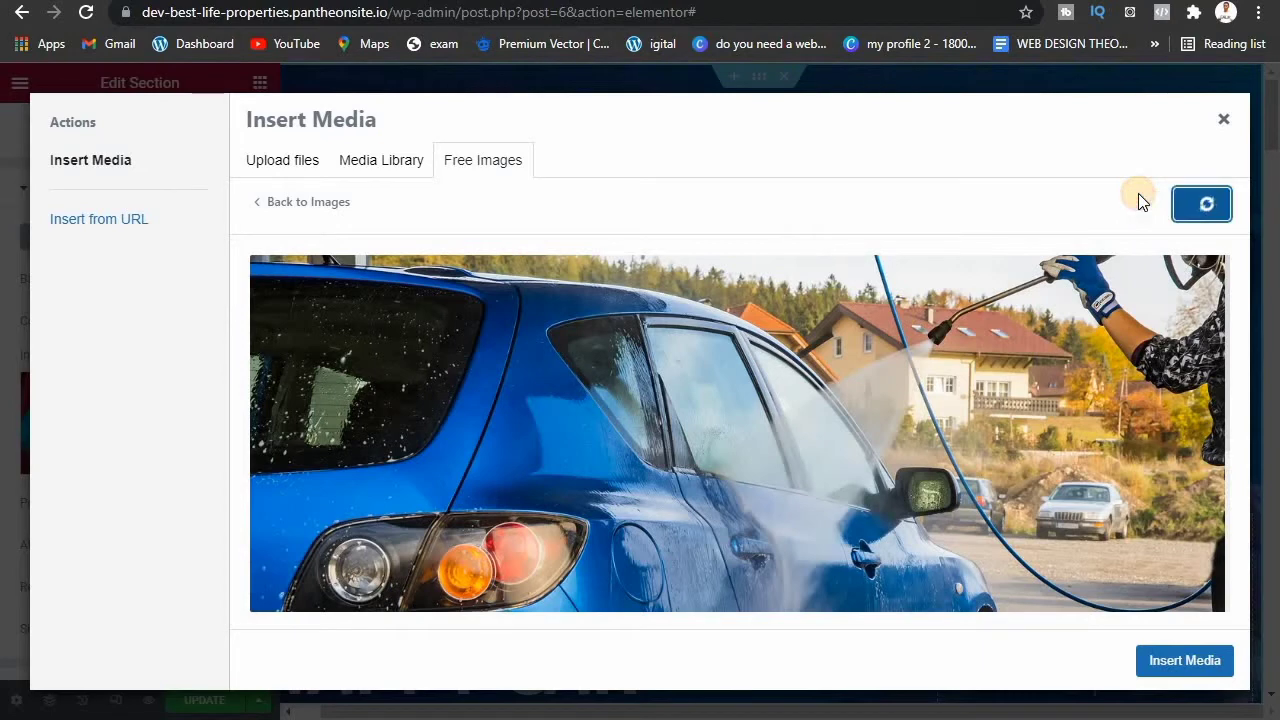
pyautogui.click(1201, 210)
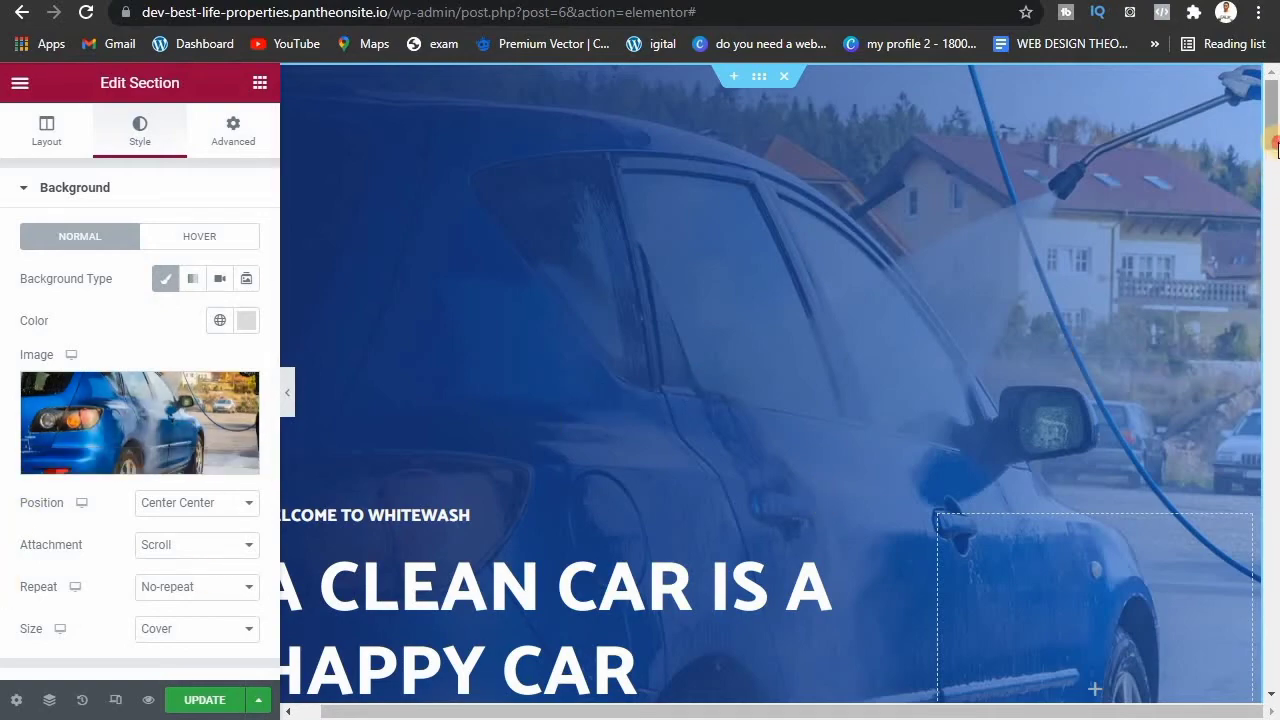
pyautogui.moveTo(1273, 125)
pyautogui.mouseDown()
pyautogui.moveTo(1275, 180)
pyautogui.moveTo(1274, 133)
pyautogui.mouseUp()
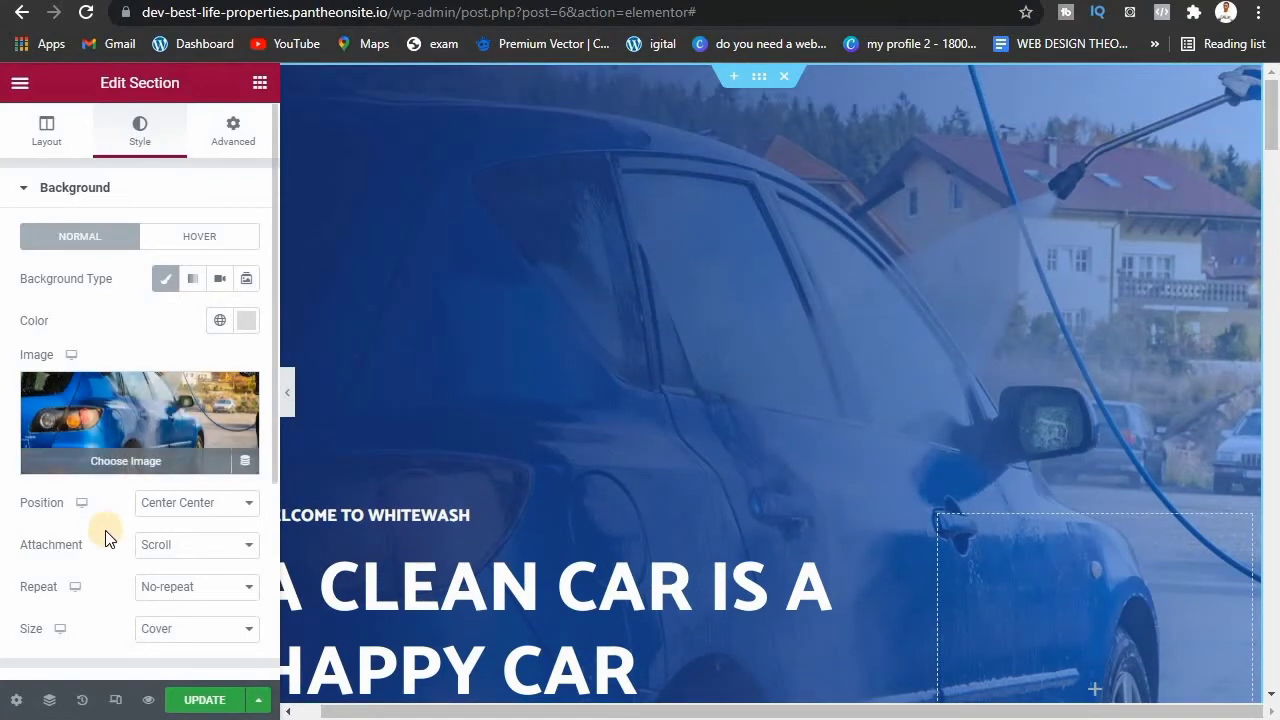
pyautogui.click(274, 434)
pyautogui.moveTo(274, 434); pyautogui.dragTo(266, 587)
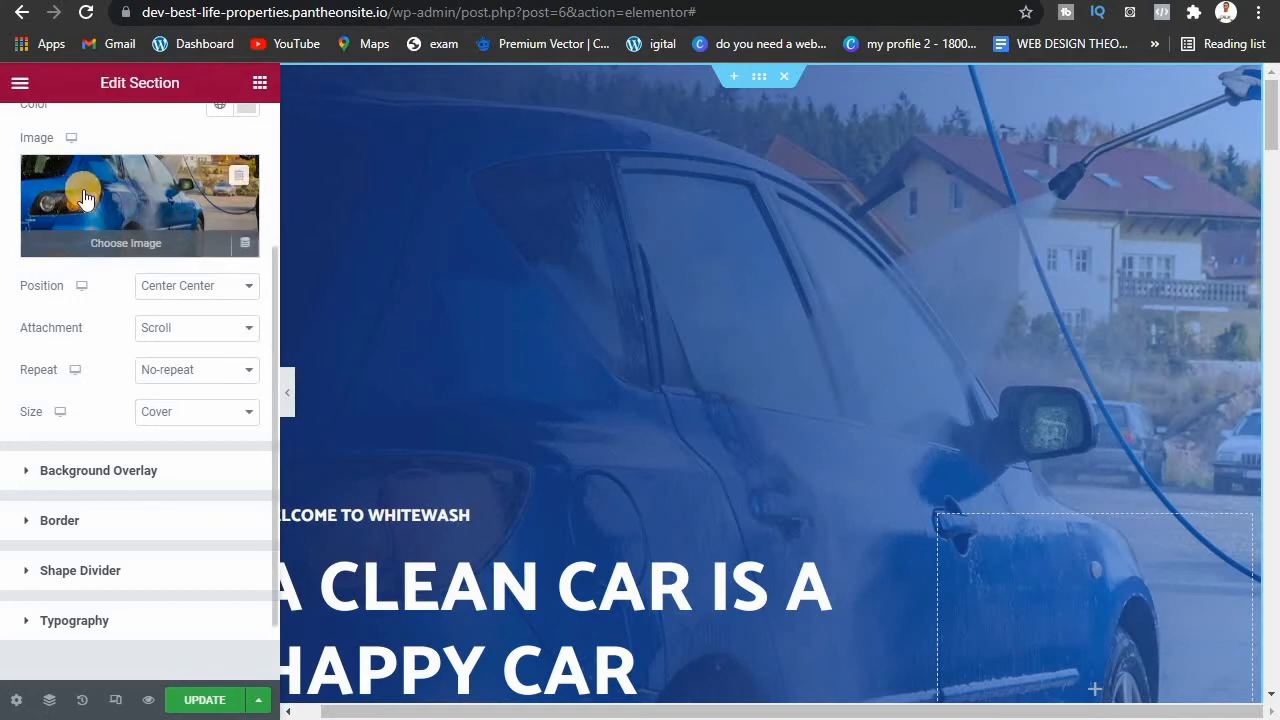
# Step: Expand Background Overlay and adjust the first gradient colour to a light blue shade
pyautogui.click(120, 472)
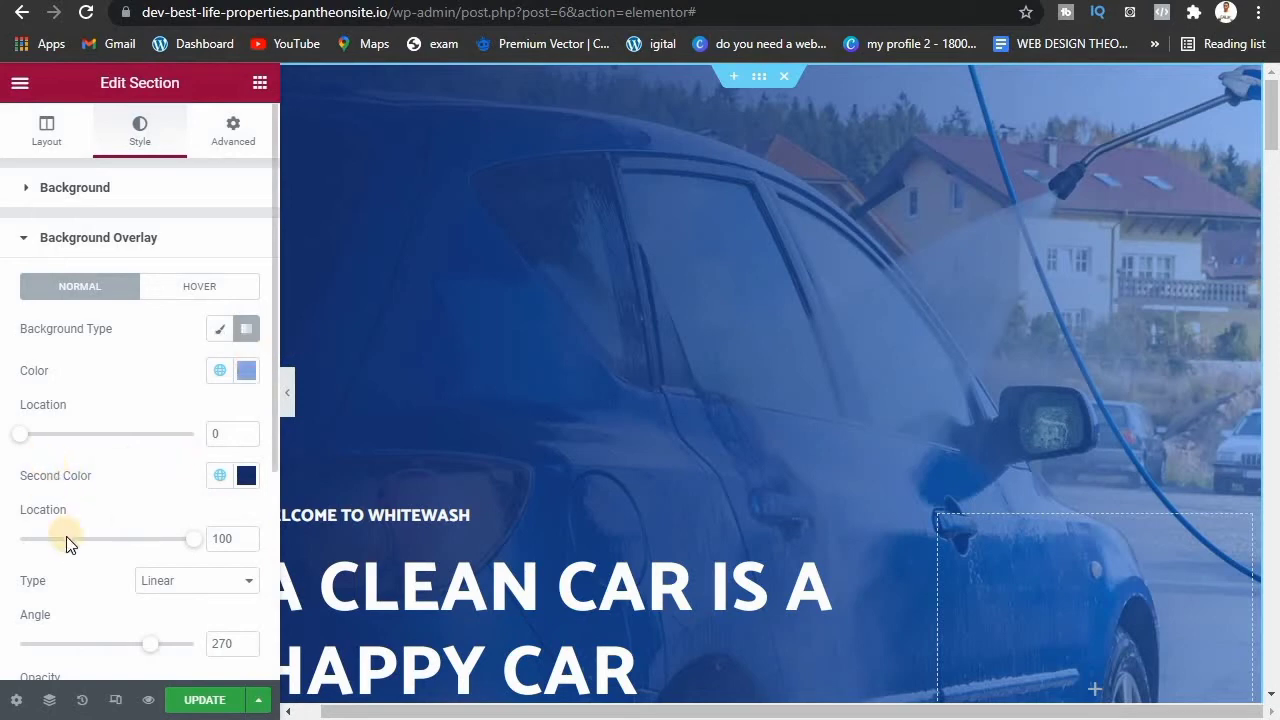
pyautogui.click(250, 371)
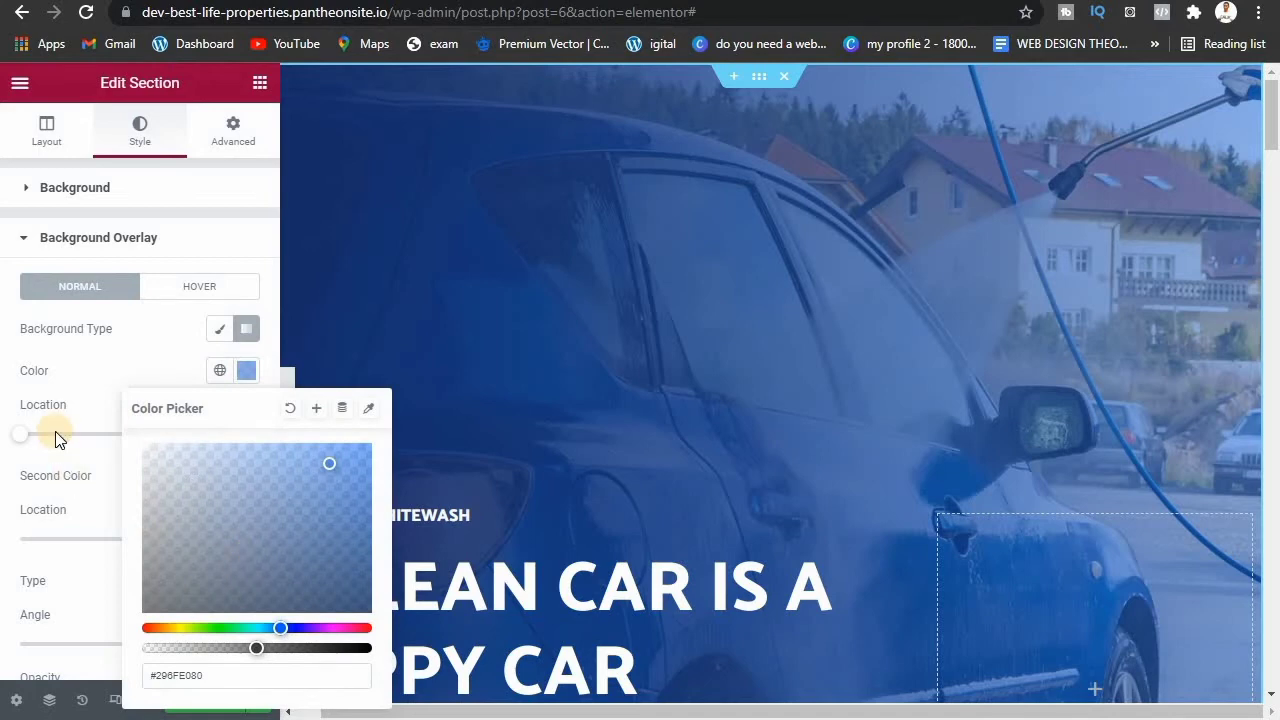
pyautogui.click(340, 502)
pyautogui.moveTo(340, 502)
pyautogui.mouseDown()
pyautogui.moveTo(357, 598)
pyautogui.moveTo(392, 634)
pyautogui.moveTo(86, 491)
pyautogui.moveTo(78, 469)
pyautogui.moveTo(23, 491)
pyautogui.moveTo(8, 352)
pyautogui.moveTo(343, 503)
pyautogui.moveTo(336, 456)
pyautogui.mouseUp()
pyautogui.click(151, 367)
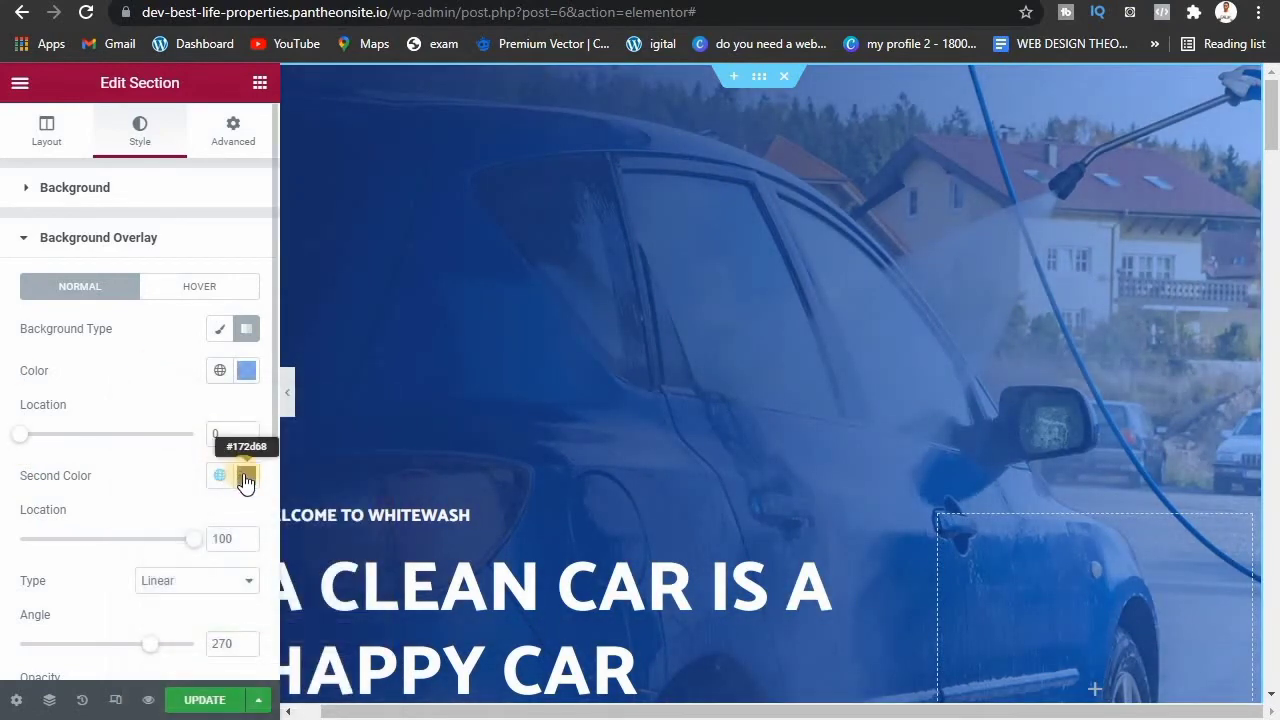
# Step: Darken the second gradient colour to navy #061438
pyautogui.click(246, 477)
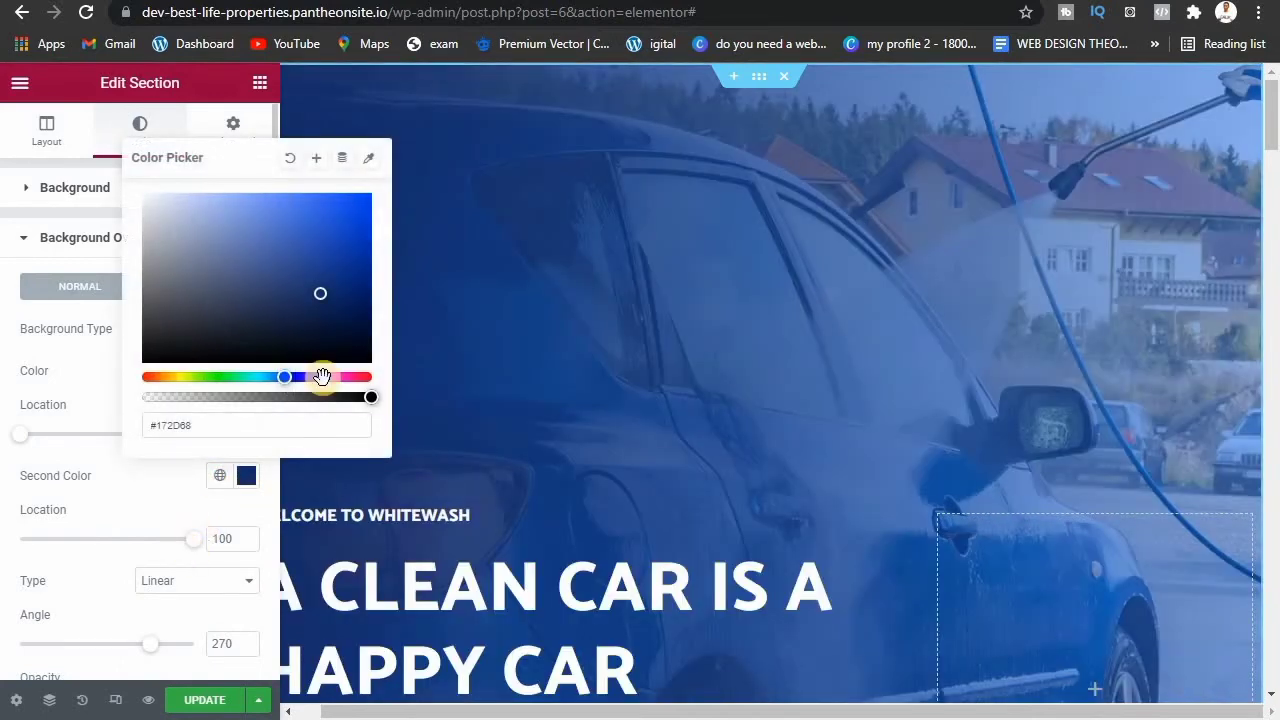
pyautogui.moveTo(306, 323)
pyautogui.mouseDown()
pyautogui.moveTo(329, 323)
pyautogui.moveTo(357, 370)
pyautogui.moveTo(350, 390)
pyautogui.moveTo(76, 345)
pyautogui.moveTo(248, 206)
pyautogui.moveTo(351, 166)
pyautogui.moveTo(345, 325)
pyautogui.mouseUp()
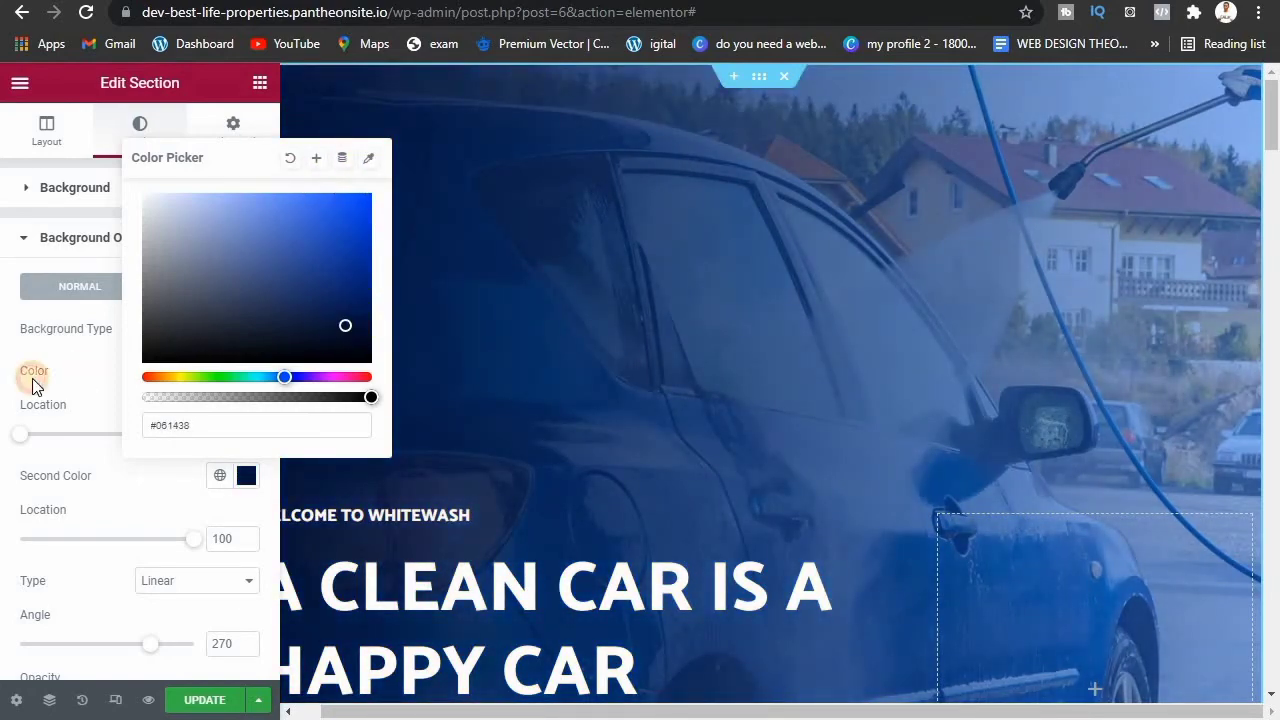
pyautogui.click(97, 372)
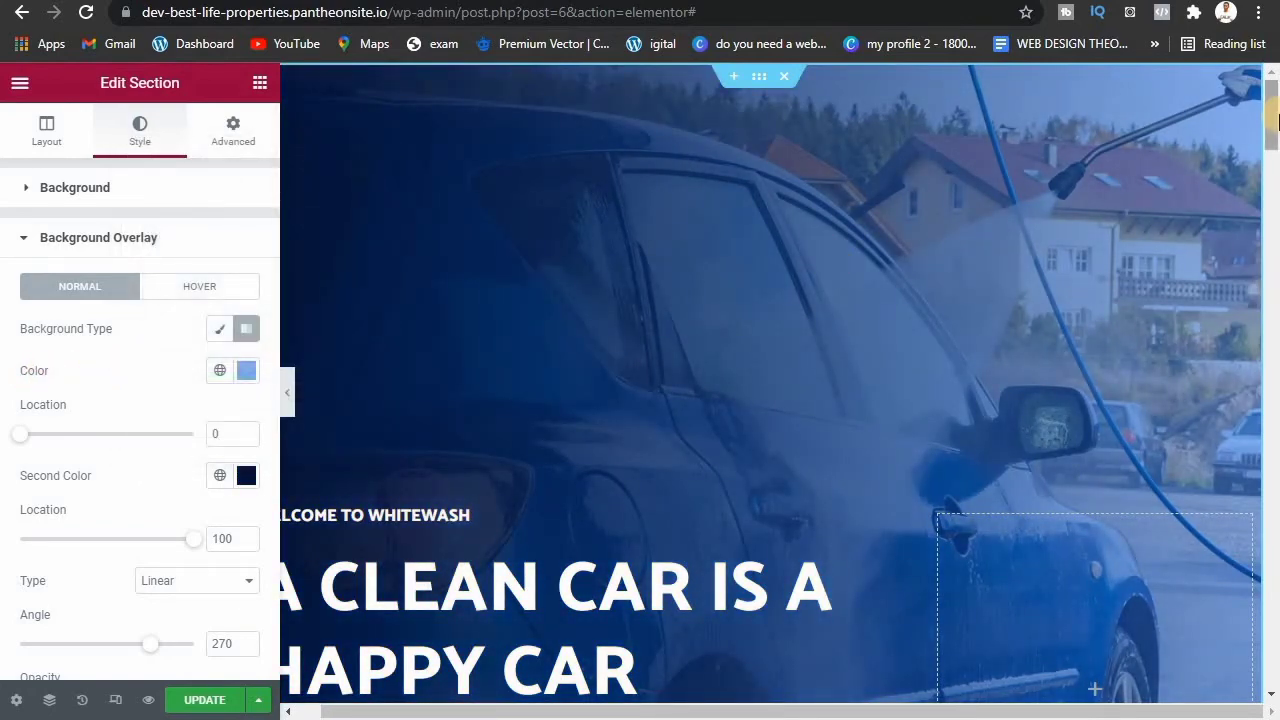
pyautogui.moveTo(1275, 133); pyautogui.dragTo(1276, 160)
pyautogui.scroll(-2, 626, 163)
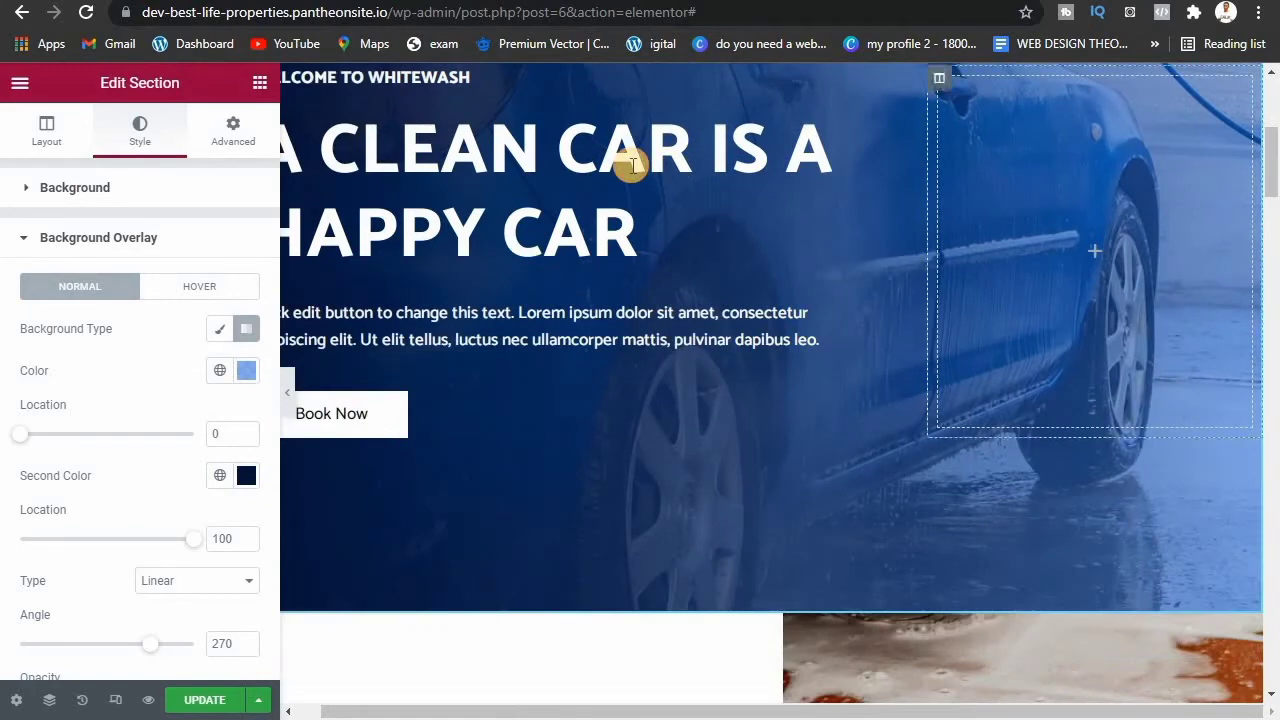
# Step: Select the hero heading and clear its existing title text
pyautogui.click(539, 194)
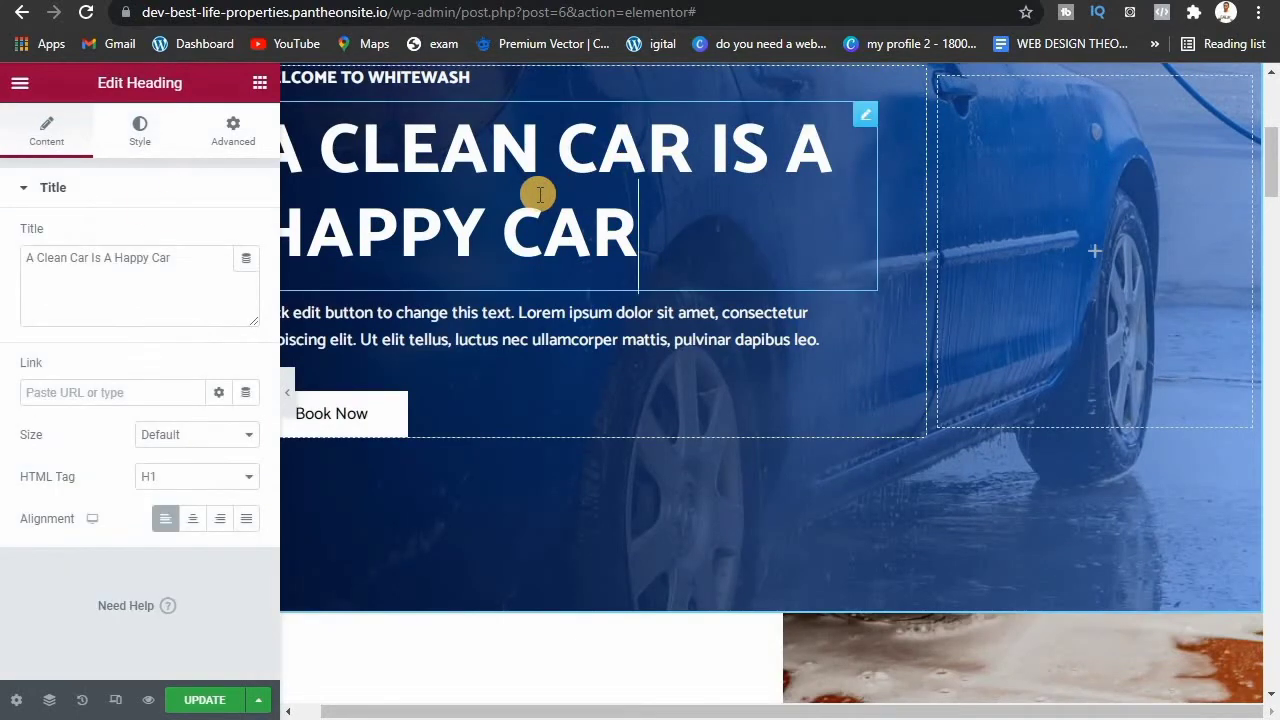
pyautogui.tripleClick(175, 265)
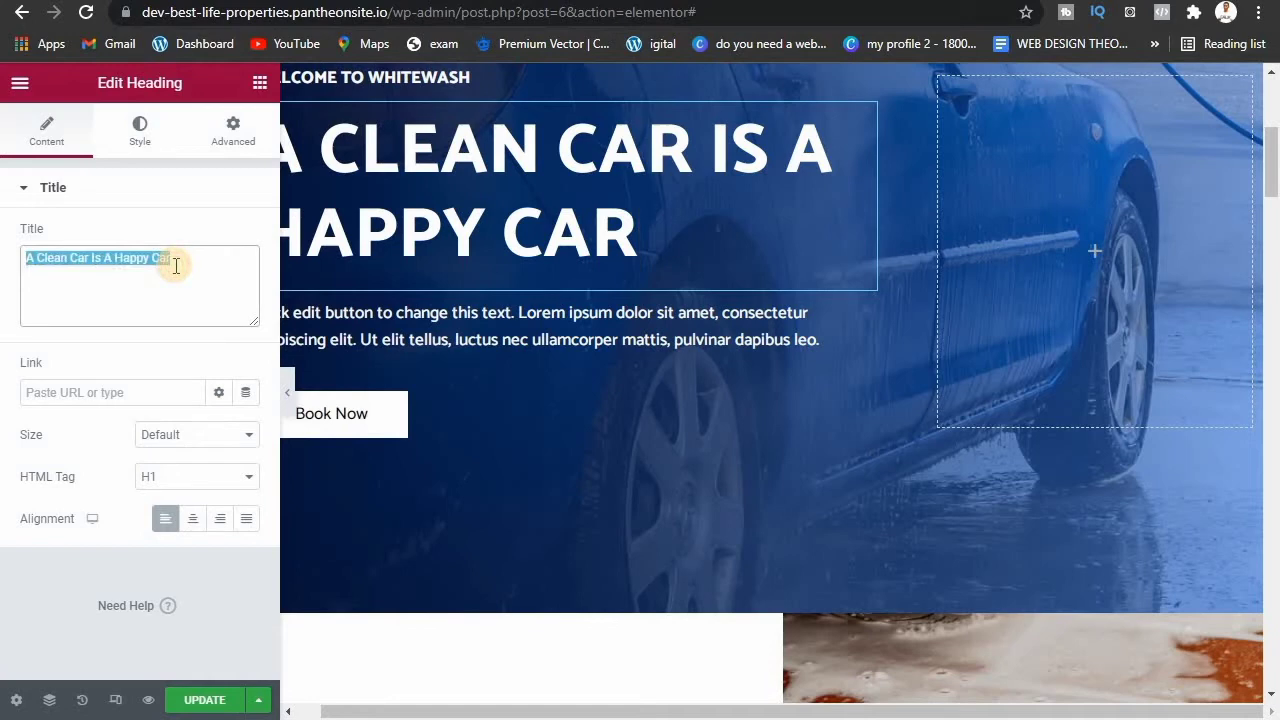
pyautogui.press('BackSpace')
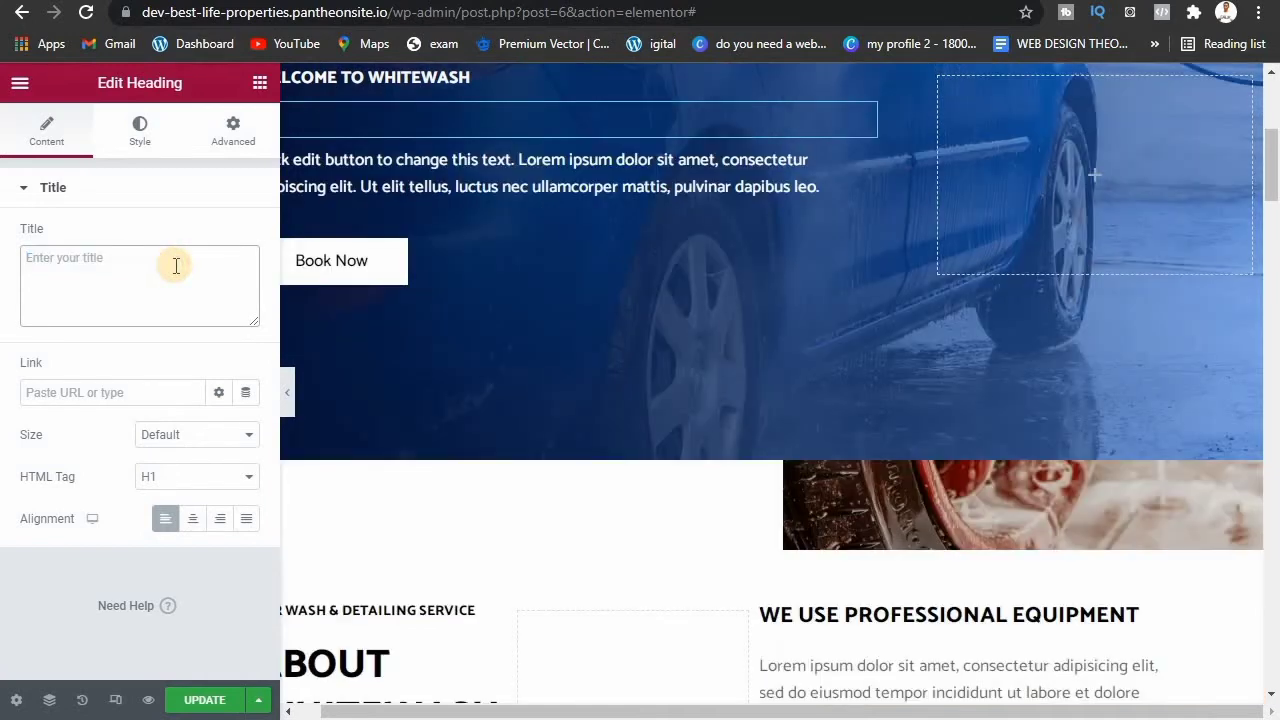
# Step: Retype the hero heading as 'Happy Car, happy ride', correcting typos along the way
pyautogui.write('ha')
pyautogui.press('BackSpace')
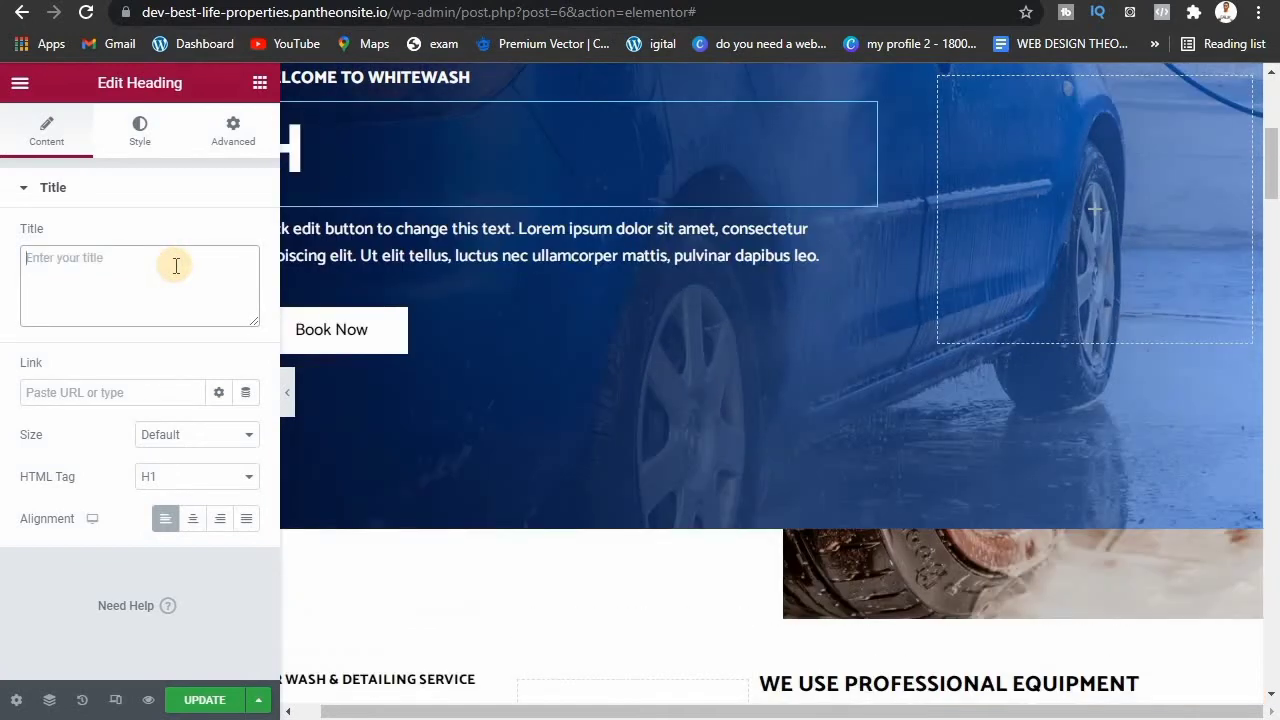
pyautogui.write('Ha')
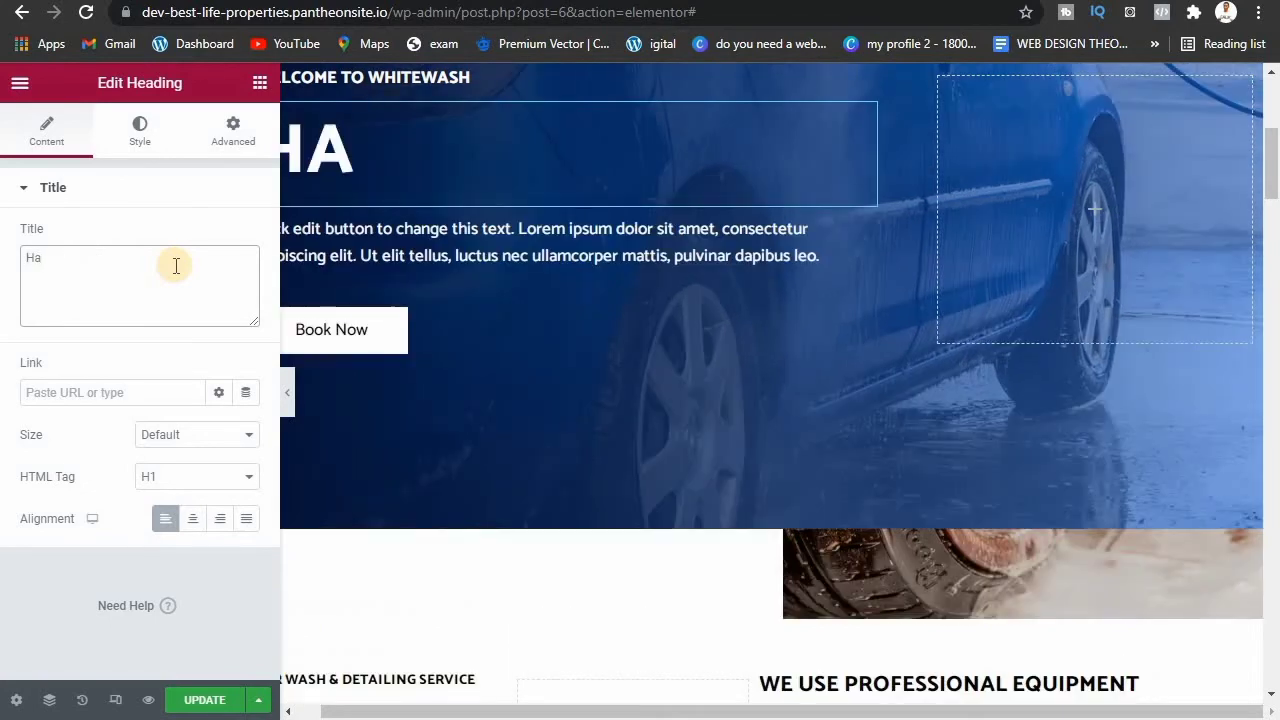
pyautogui.press('BackSpace')
pyautogui.press('BackSpace')
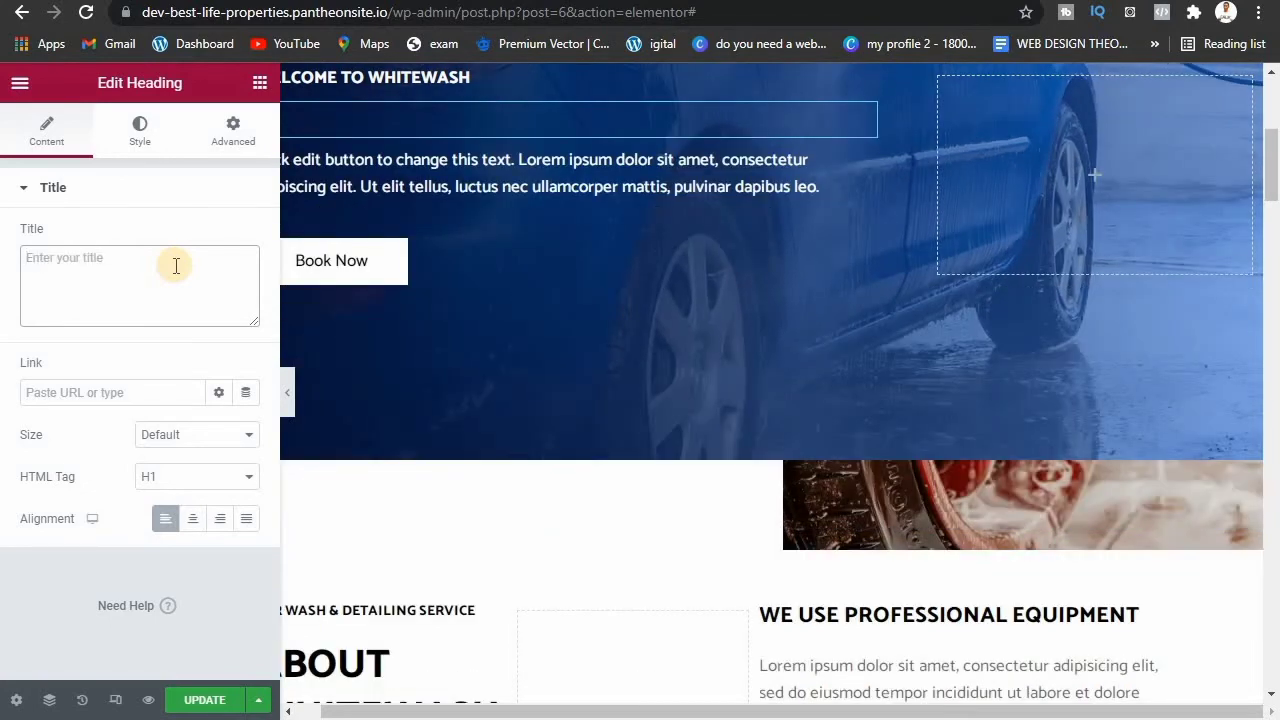
pyautogui.write('hp')
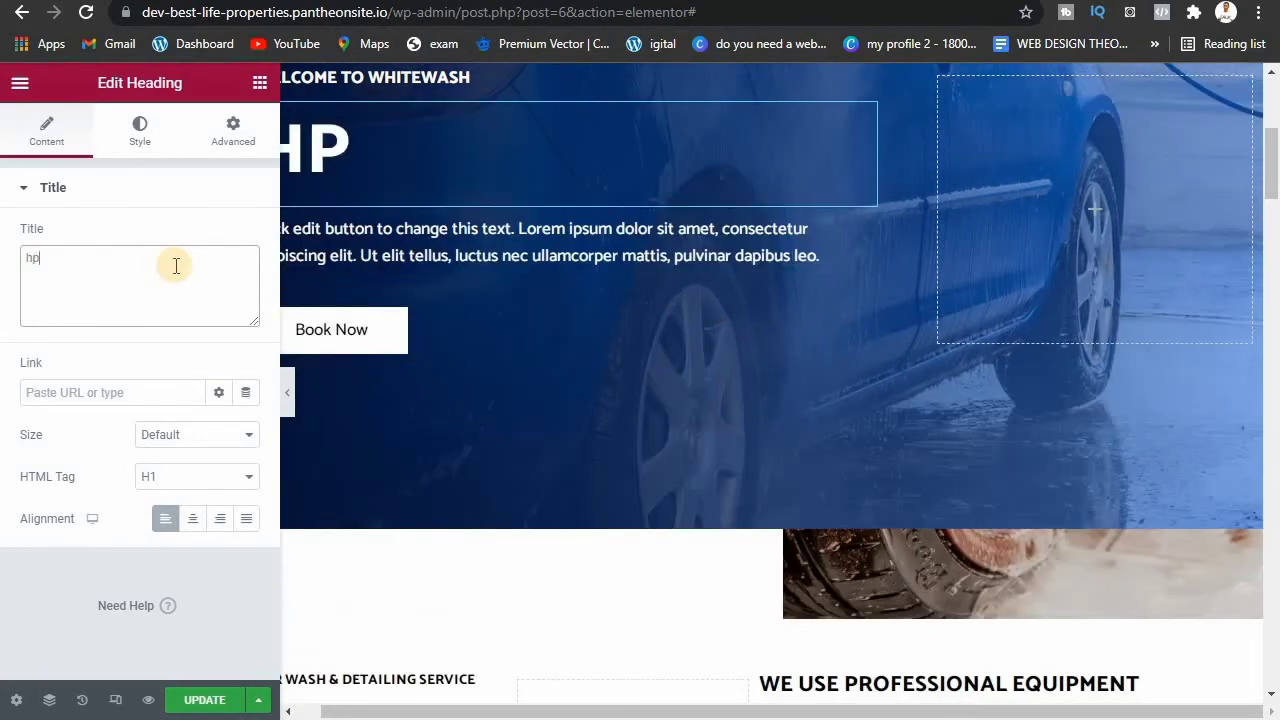
pyautogui.press('BackSpace')
pyautogui.press('BackSpace')
pyautogui.write('A')
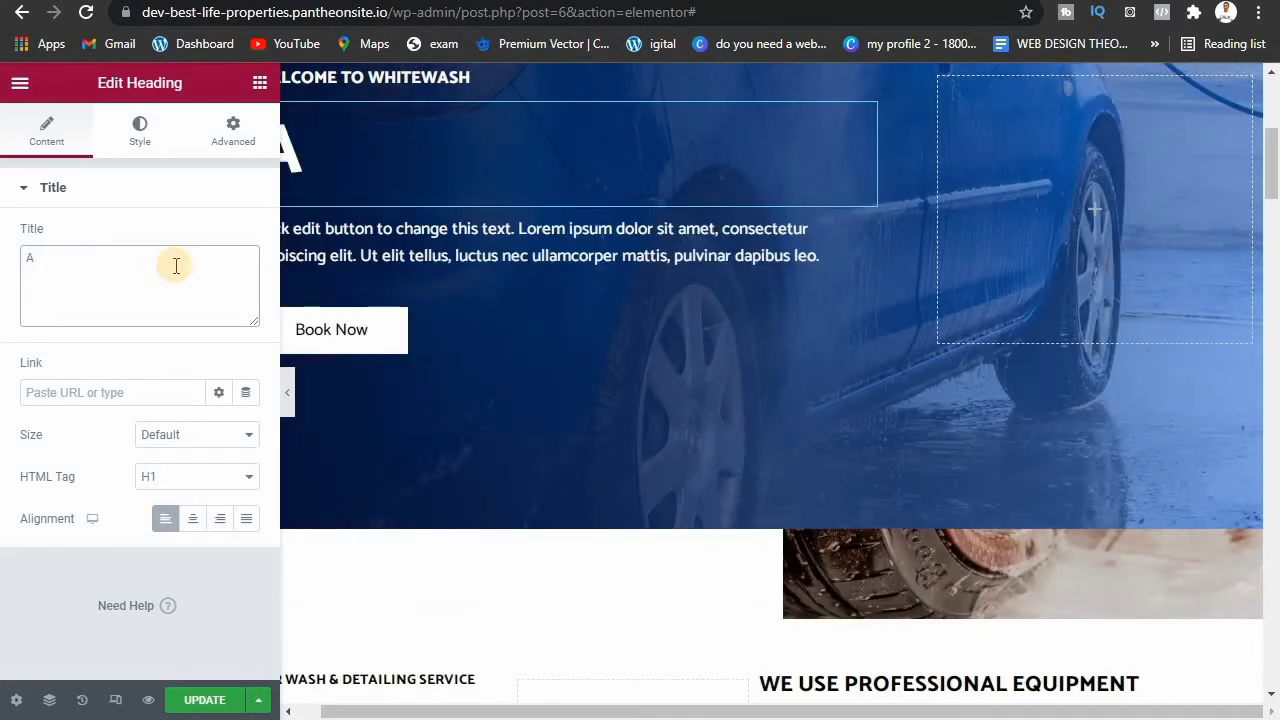
pyautogui.press('BackSpace')
pyautogui.write('Happ')
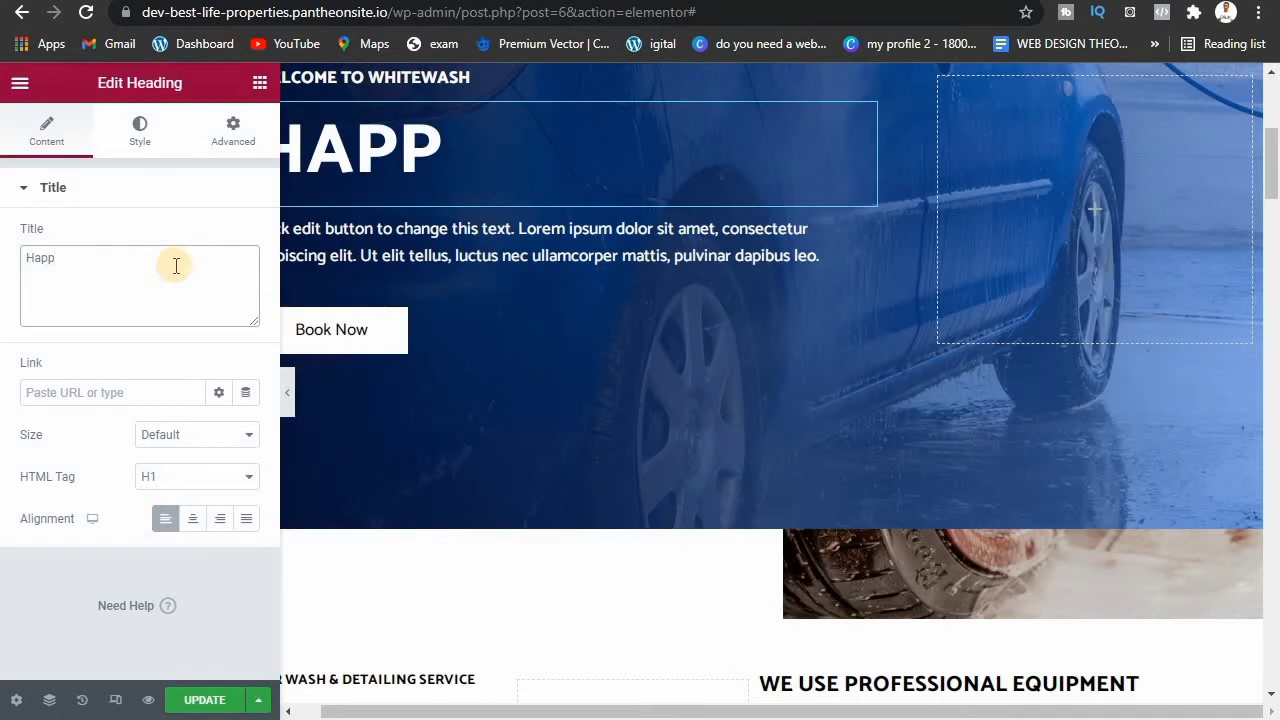
pyautogui.write('y Car')
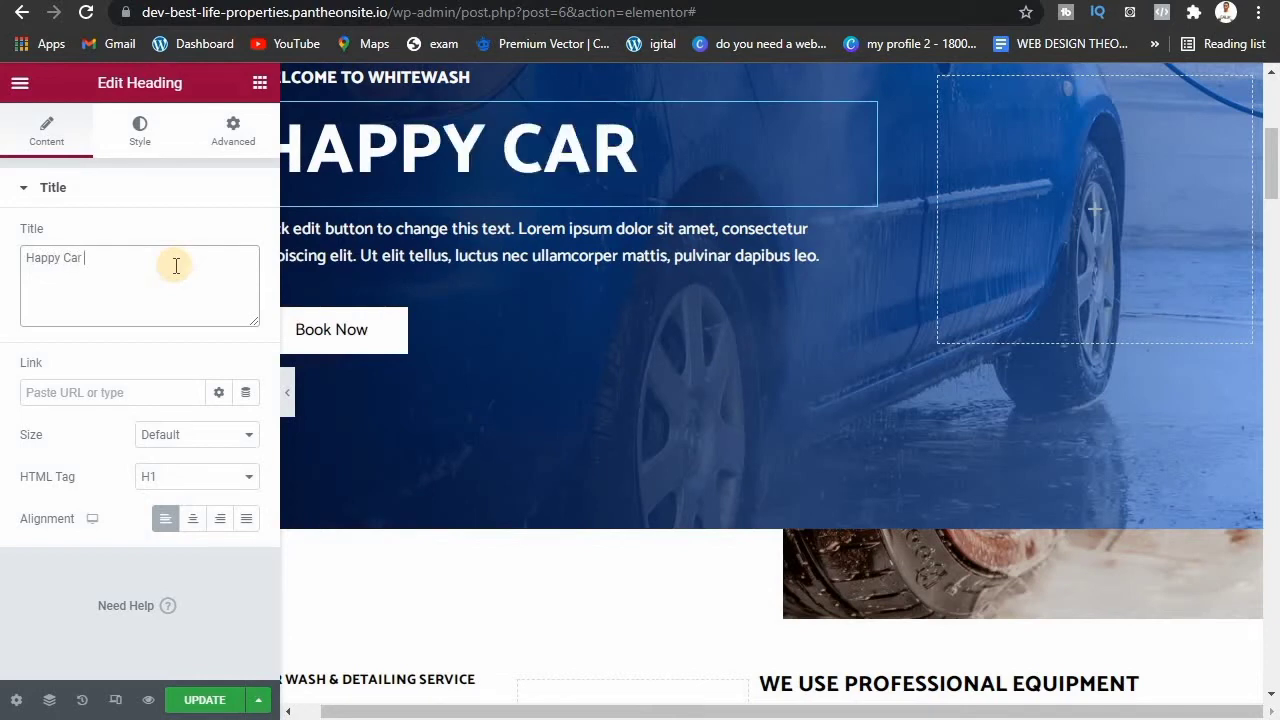
pyautogui.write(' h')
pyautogui.press('BackSpace')
pyautogui.write('ha')
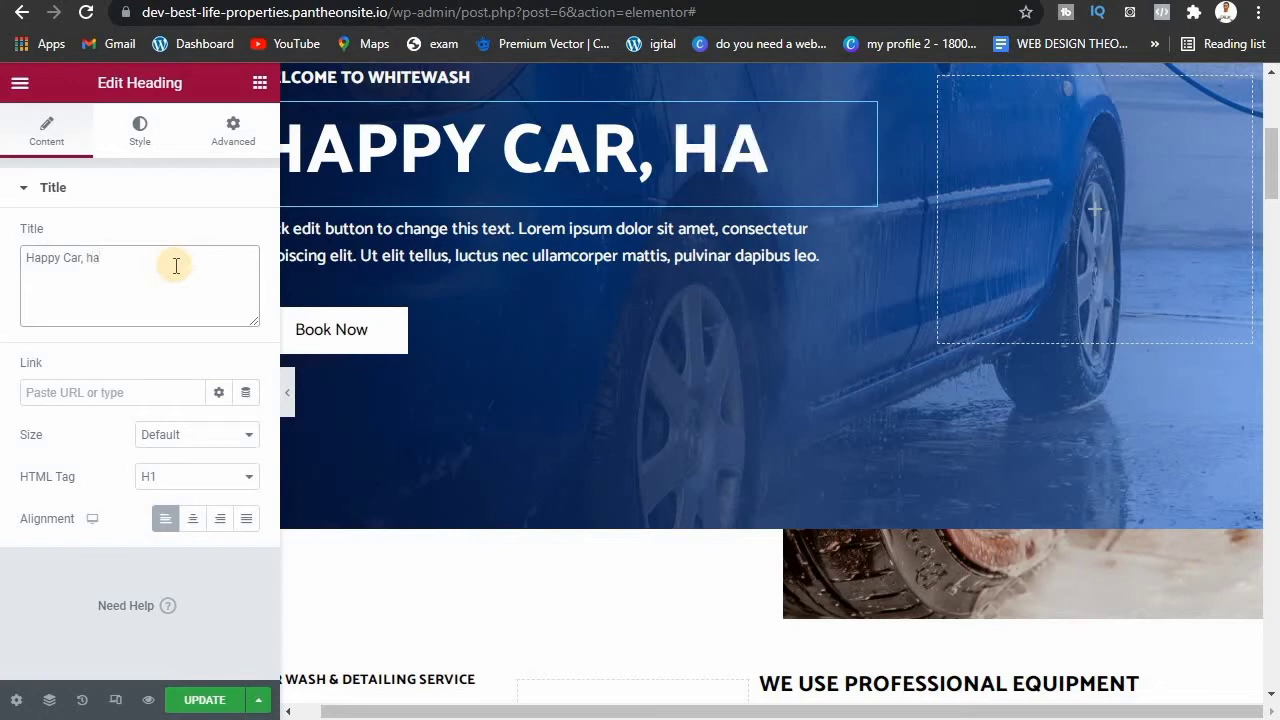
pyautogui.write('ppy ride')
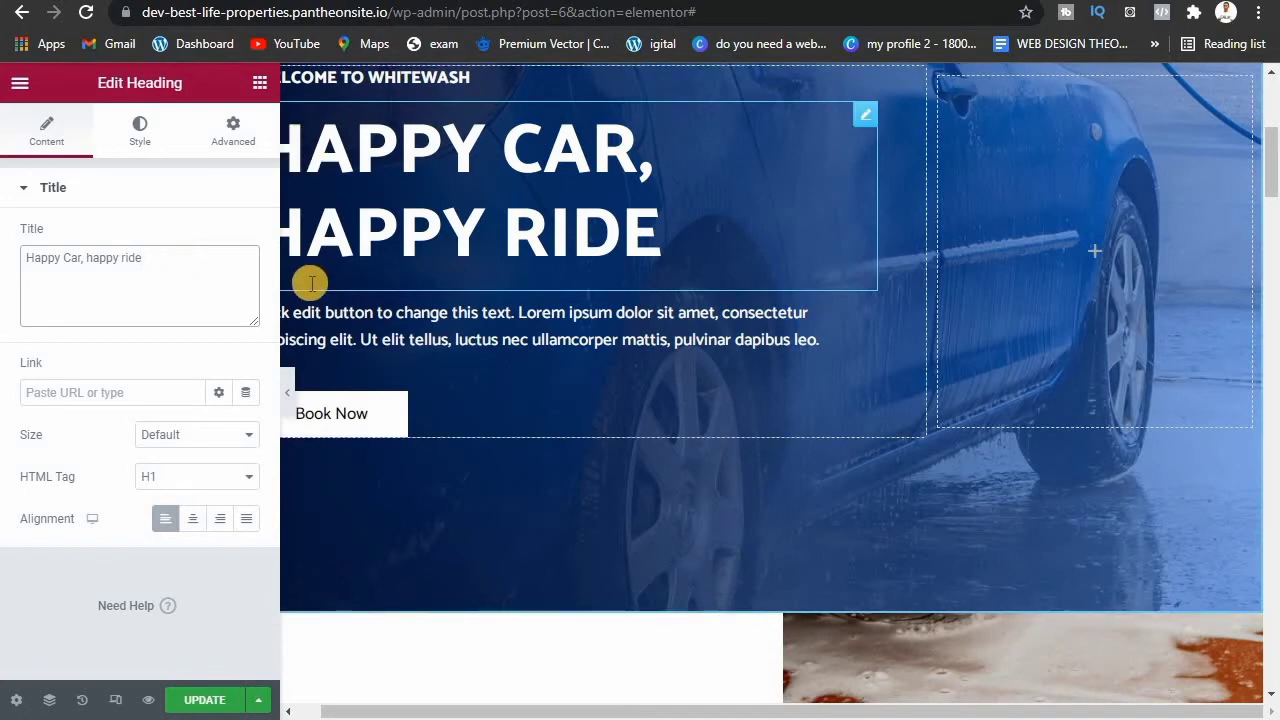
# Step: Replace the hero paragraph's lorem ipsum with a random string of placeholder letters
pyautogui.click(480, 320)
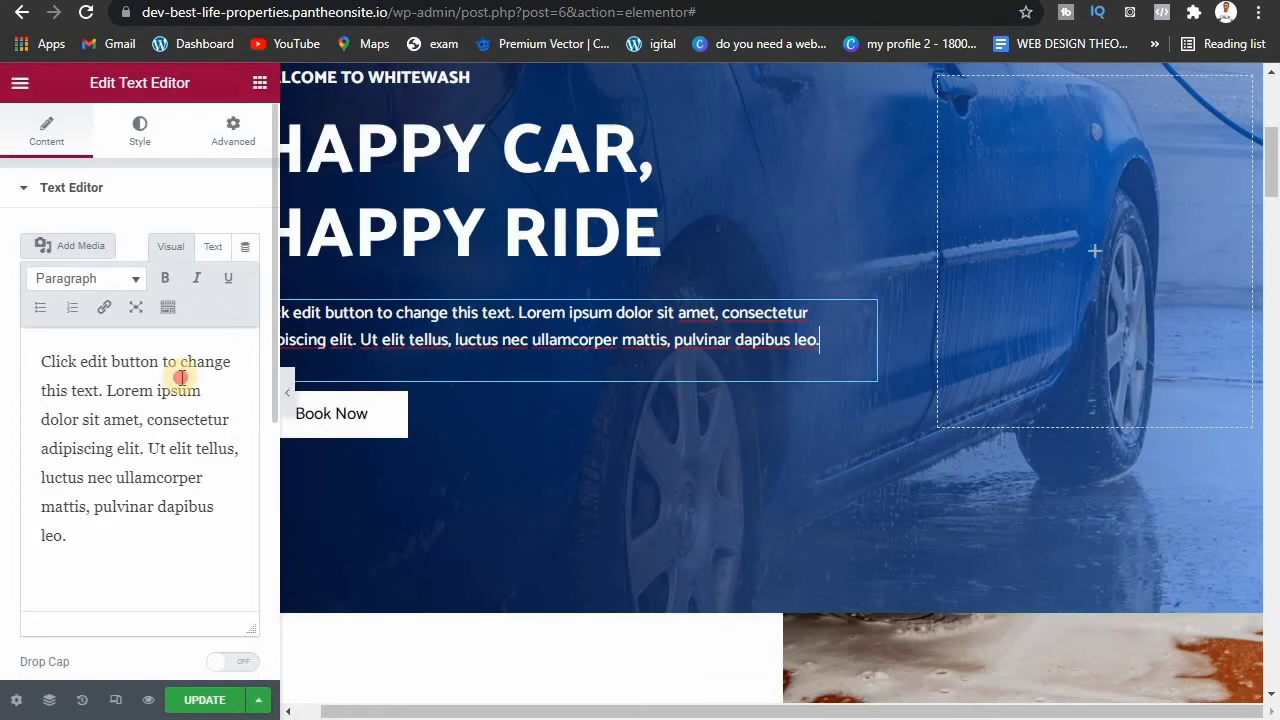
pyautogui.tripleClick(181, 377)
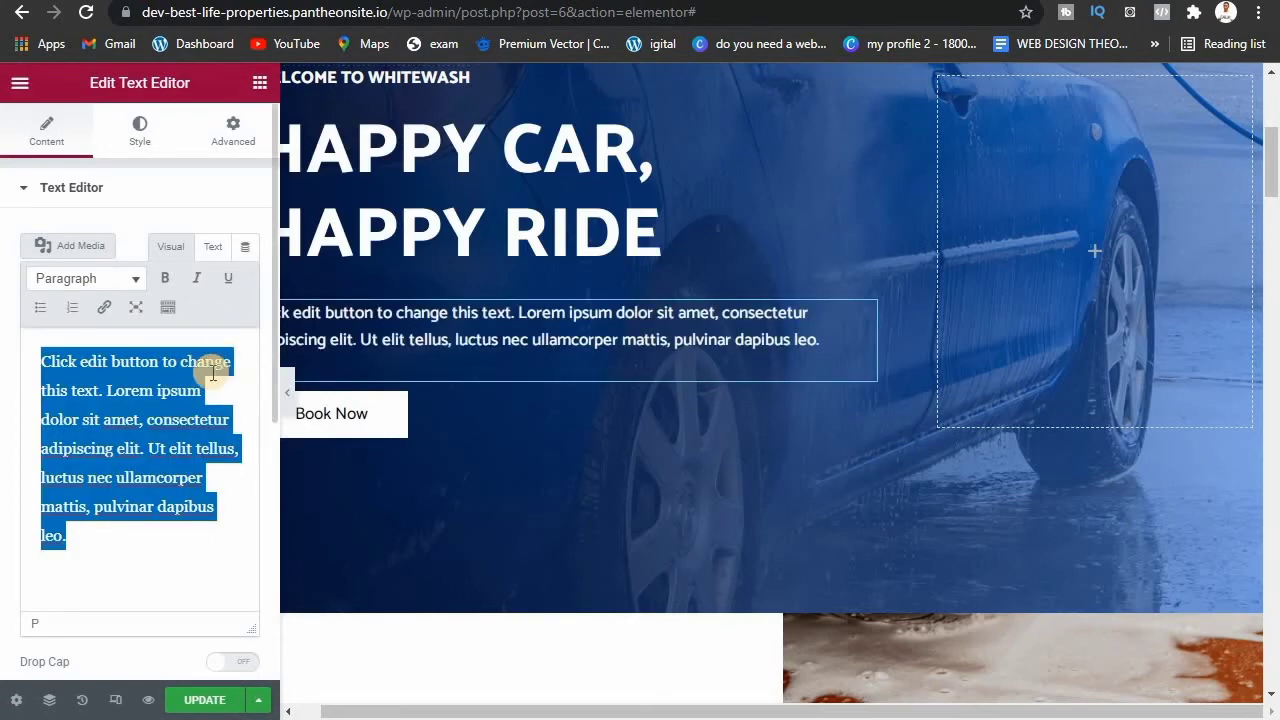
pyautogui.press('BackSpace')
pyautogui.write('jffh')
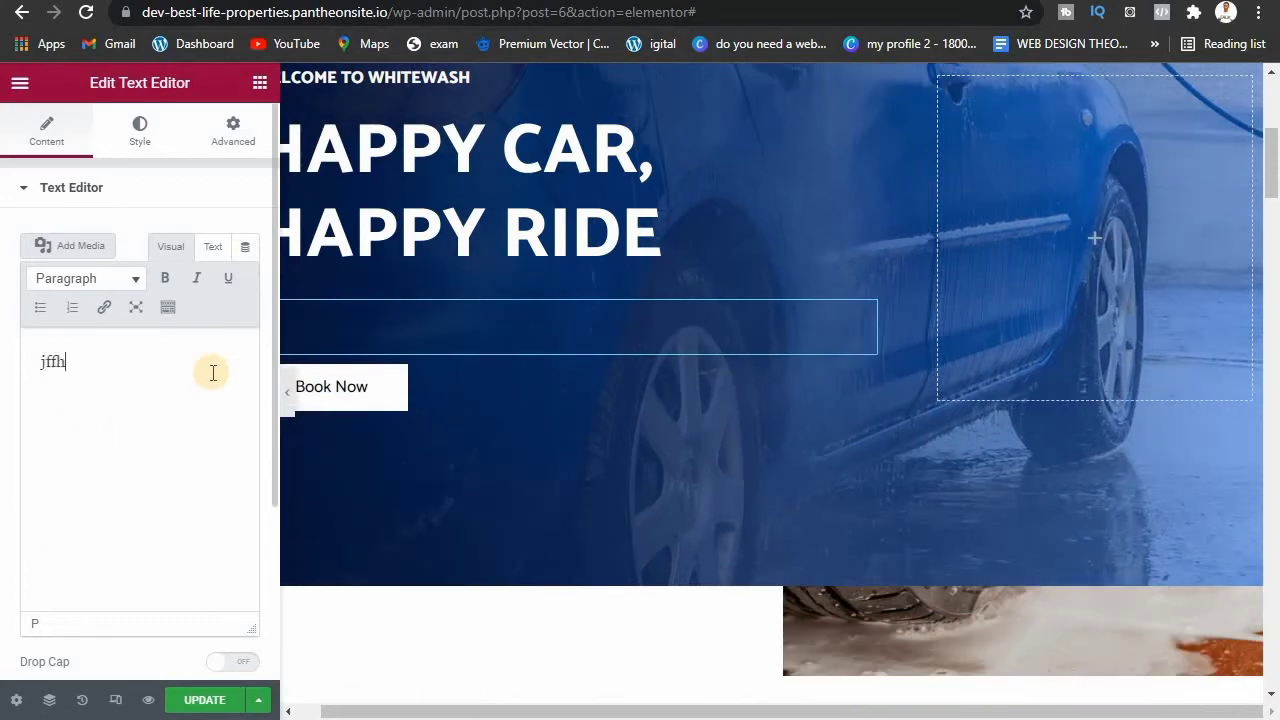
pyautogui.write('hbfghnvikhnif')
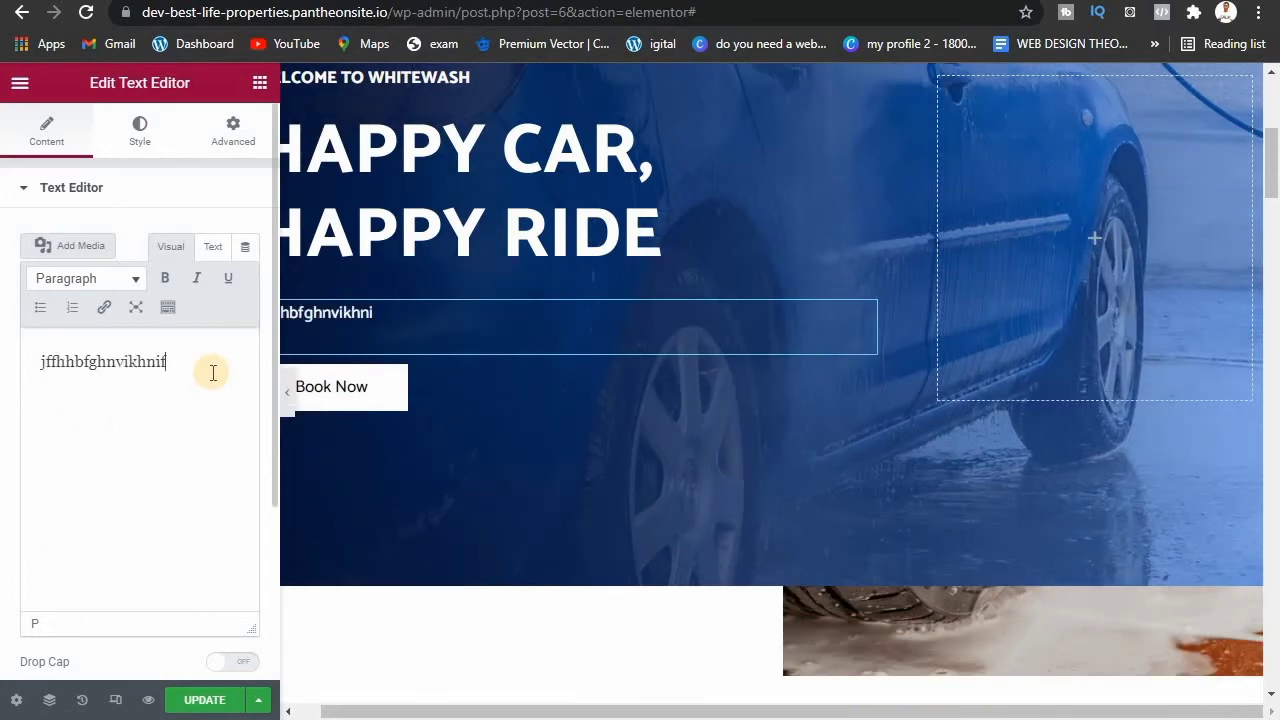
pyautogui.write('kcvhgviofgmvgjvg')
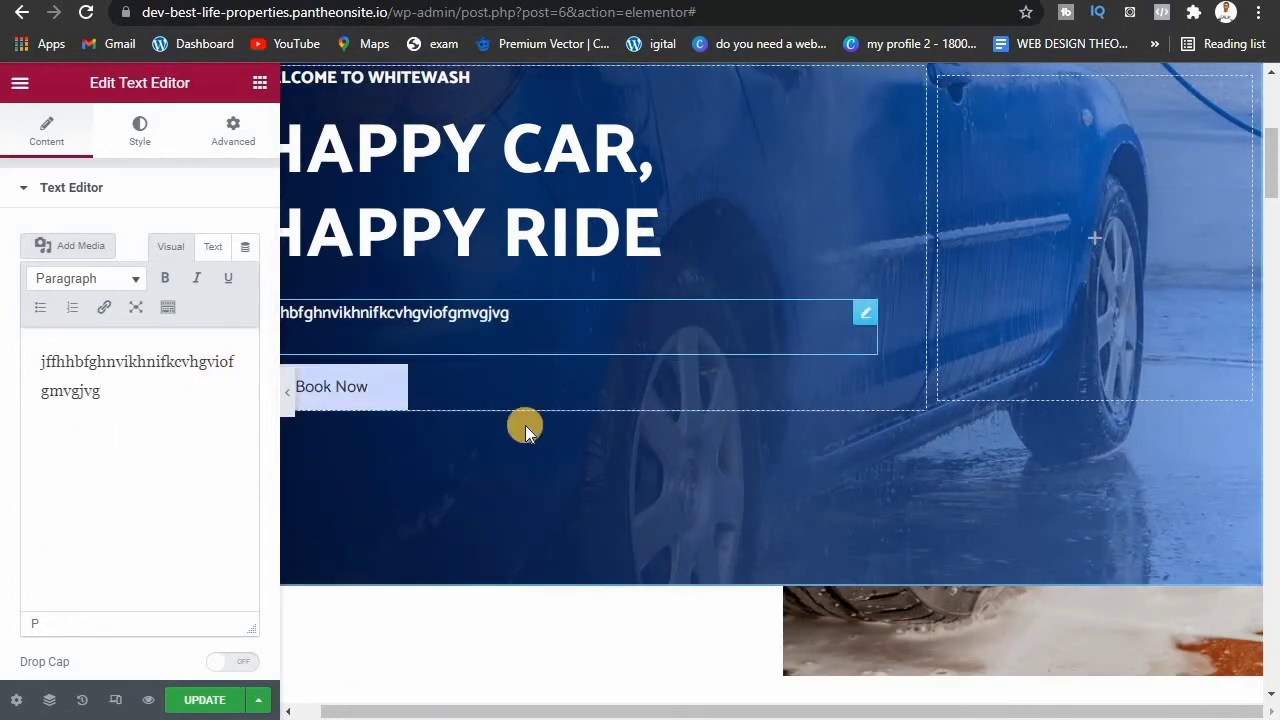
pyautogui.moveTo(1272, 180); pyautogui.dragTo(1272, 207)
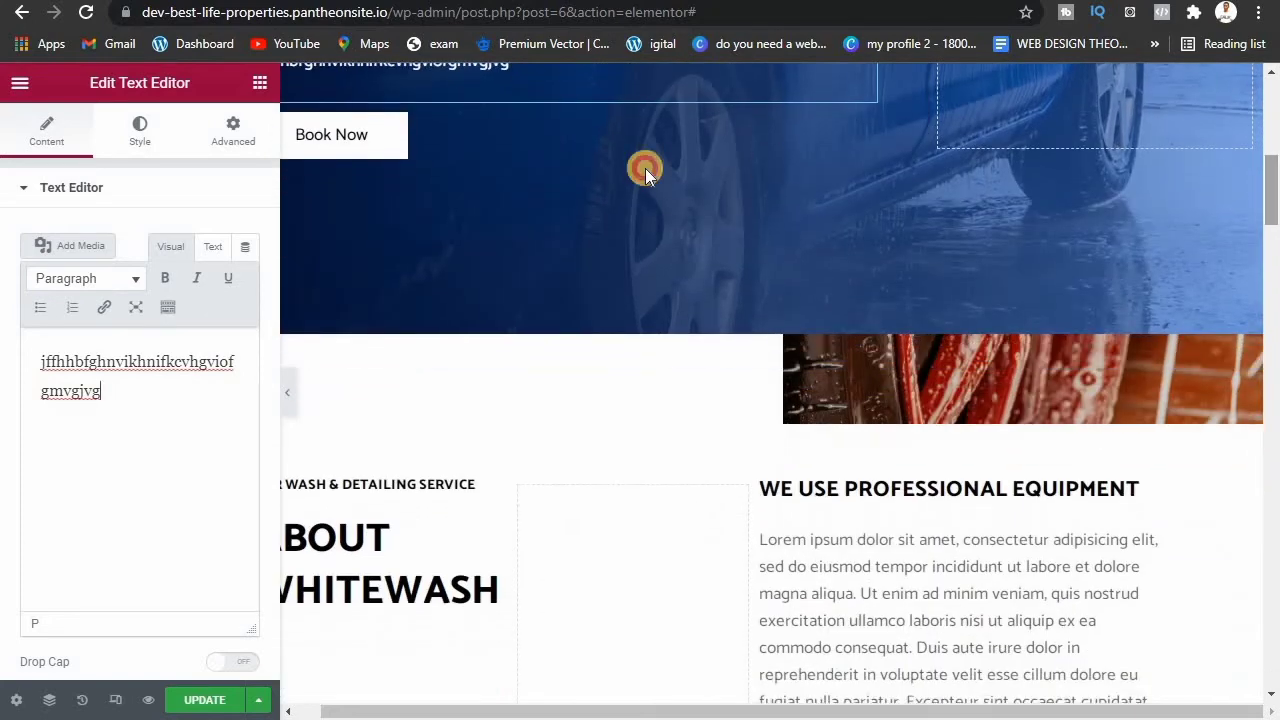
# Step: Change the hero button's label from Book Now to APPLY NOW
pyautogui.click(333, 160)
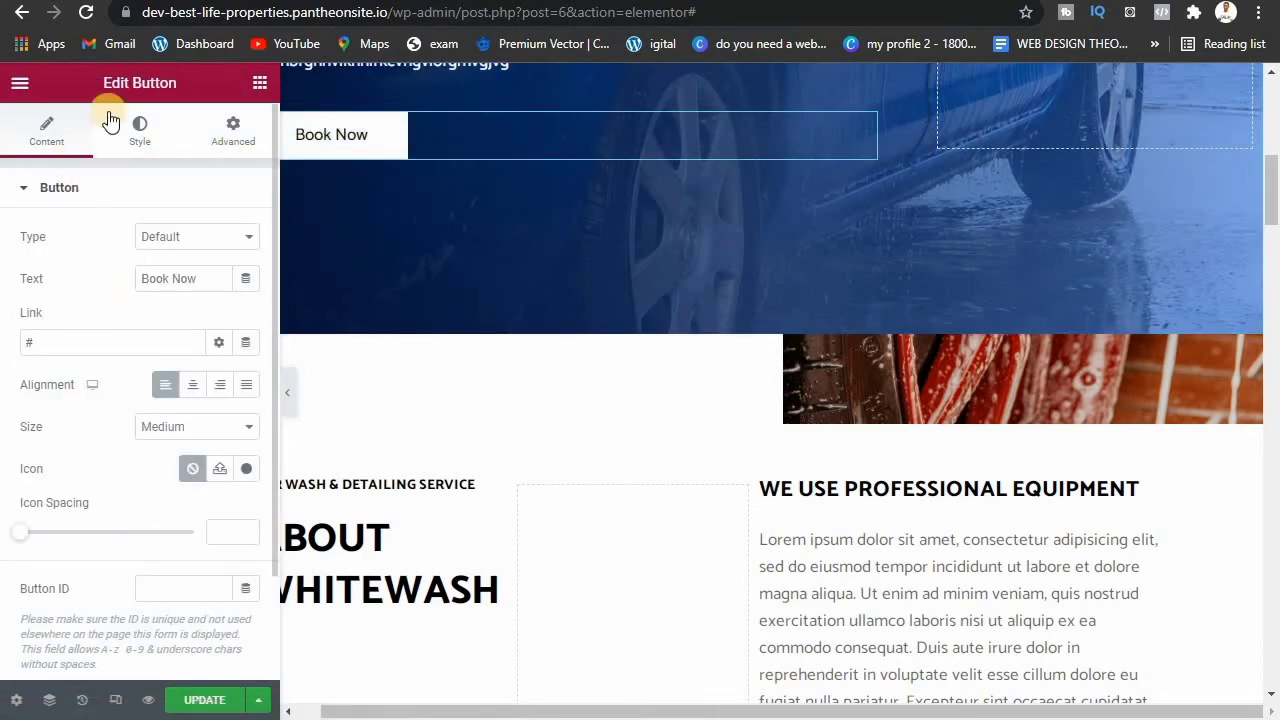
pyautogui.tripleClick(184, 286)
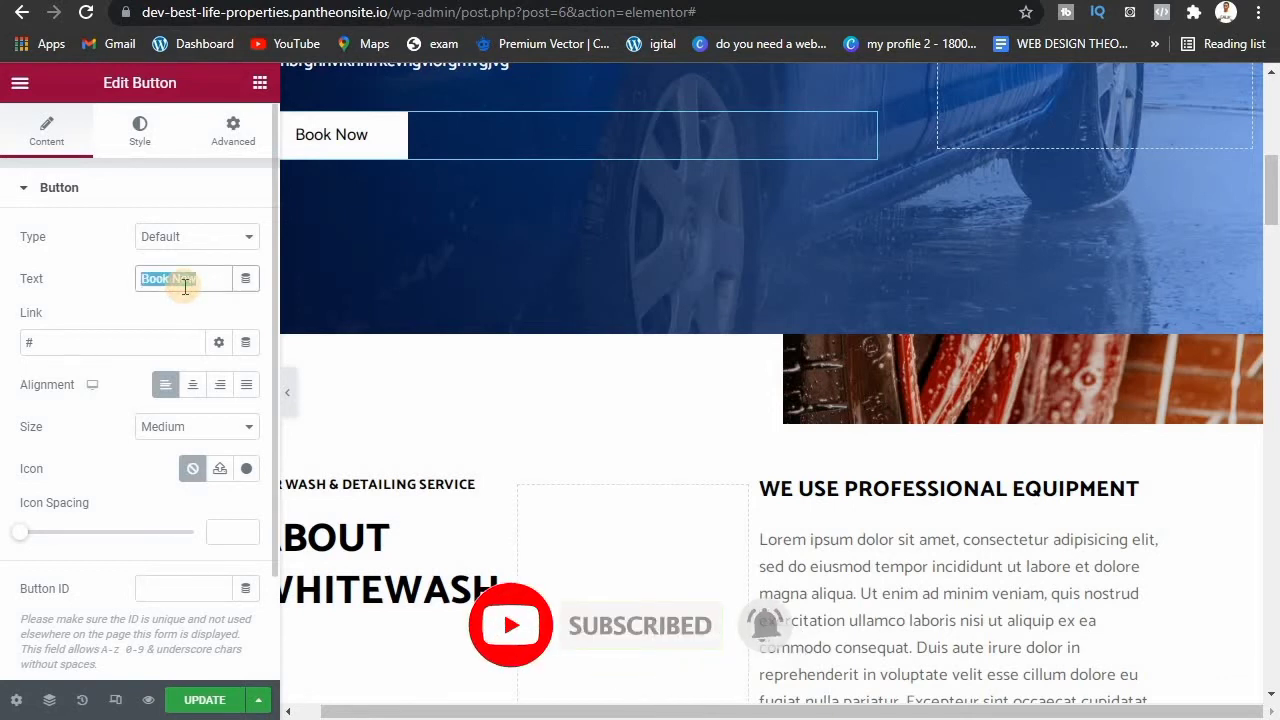
pyautogui.write('ap')
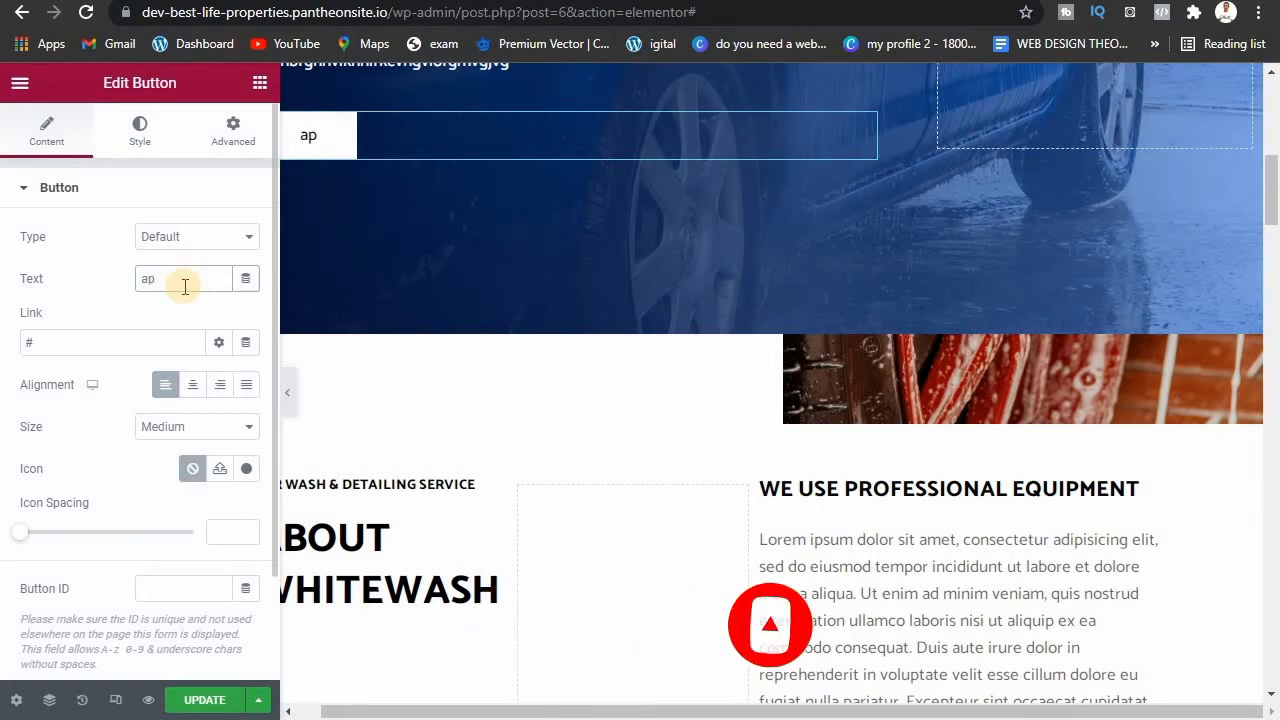
pyautogui.press('BackSpace')
pyautogui.press('BackSpace')
pyautogui.write('A')
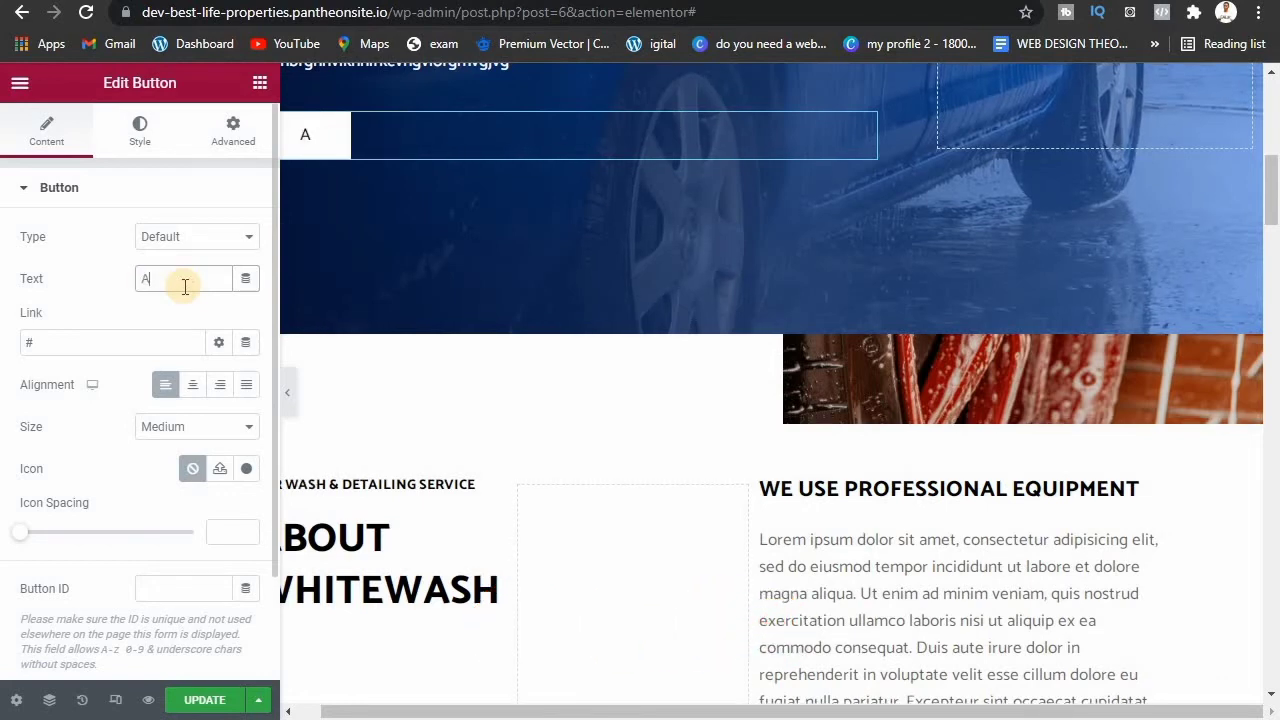
pyautogui.write('PPLY')
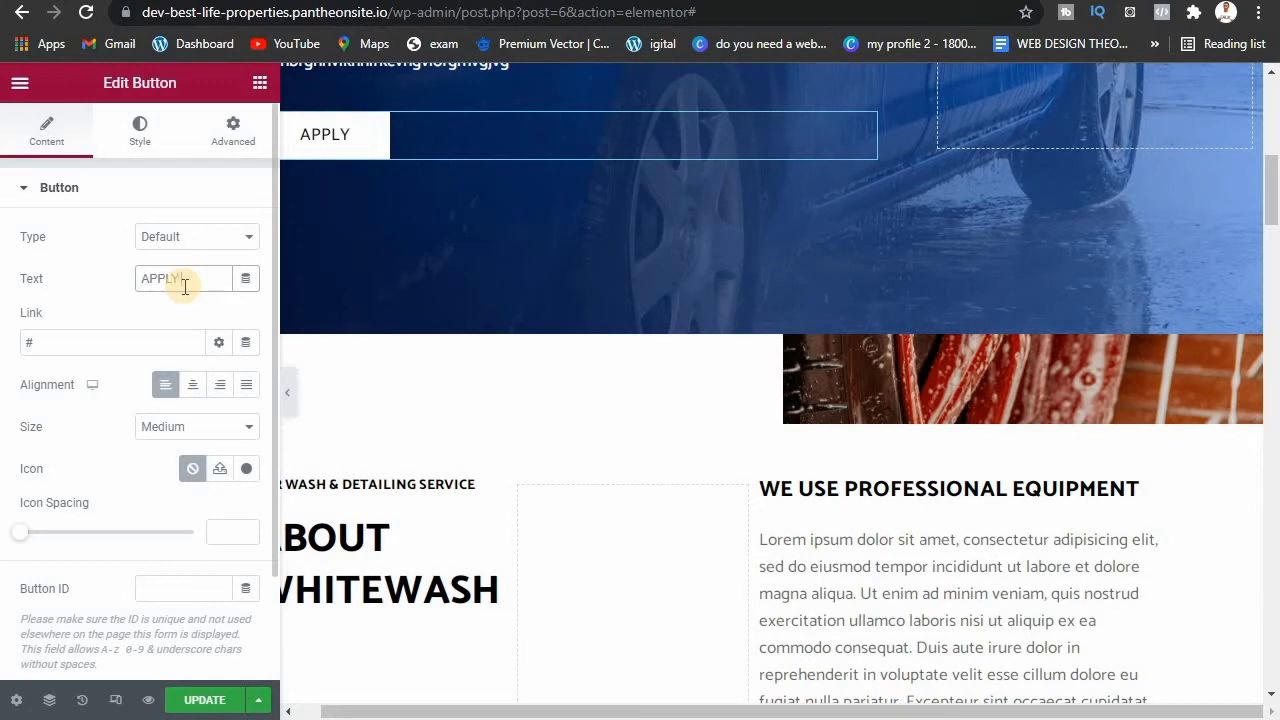
pyautogui.write(' NOW')
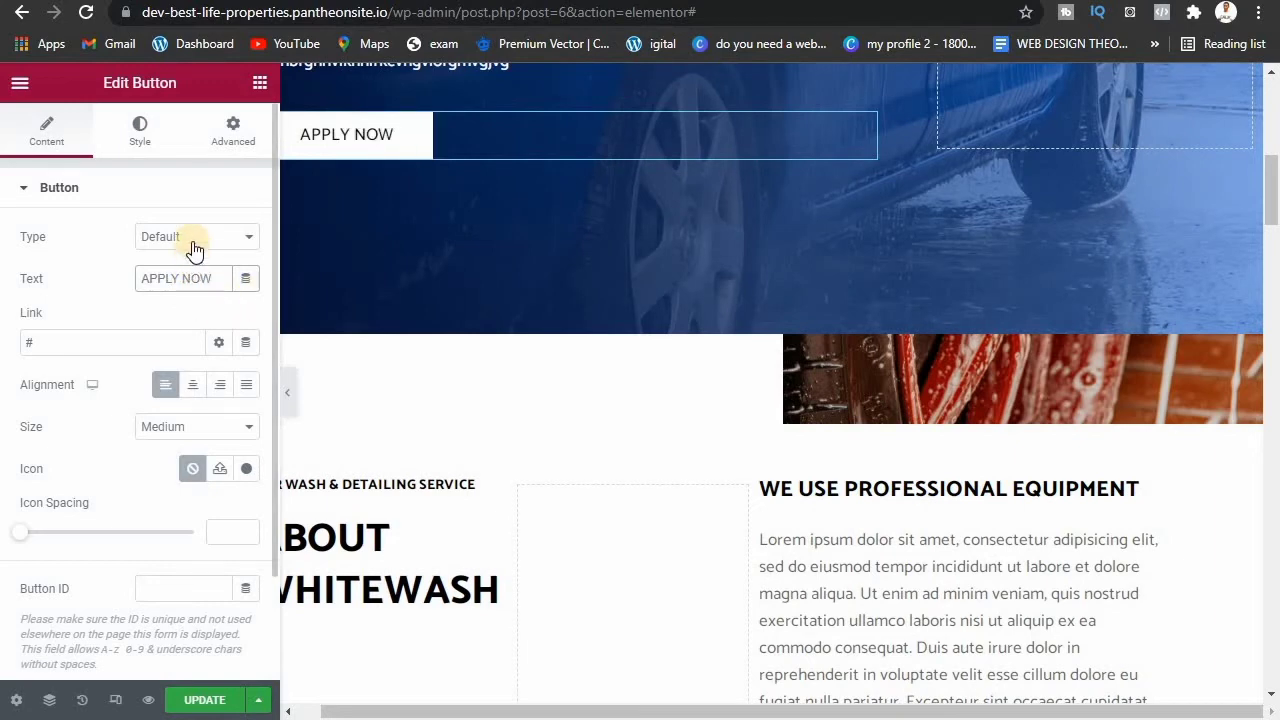
# Step: Set the button type to Success and remove the placeholder # link
pyautogui.click(194, 248)
pyautogui.click(185, 272)
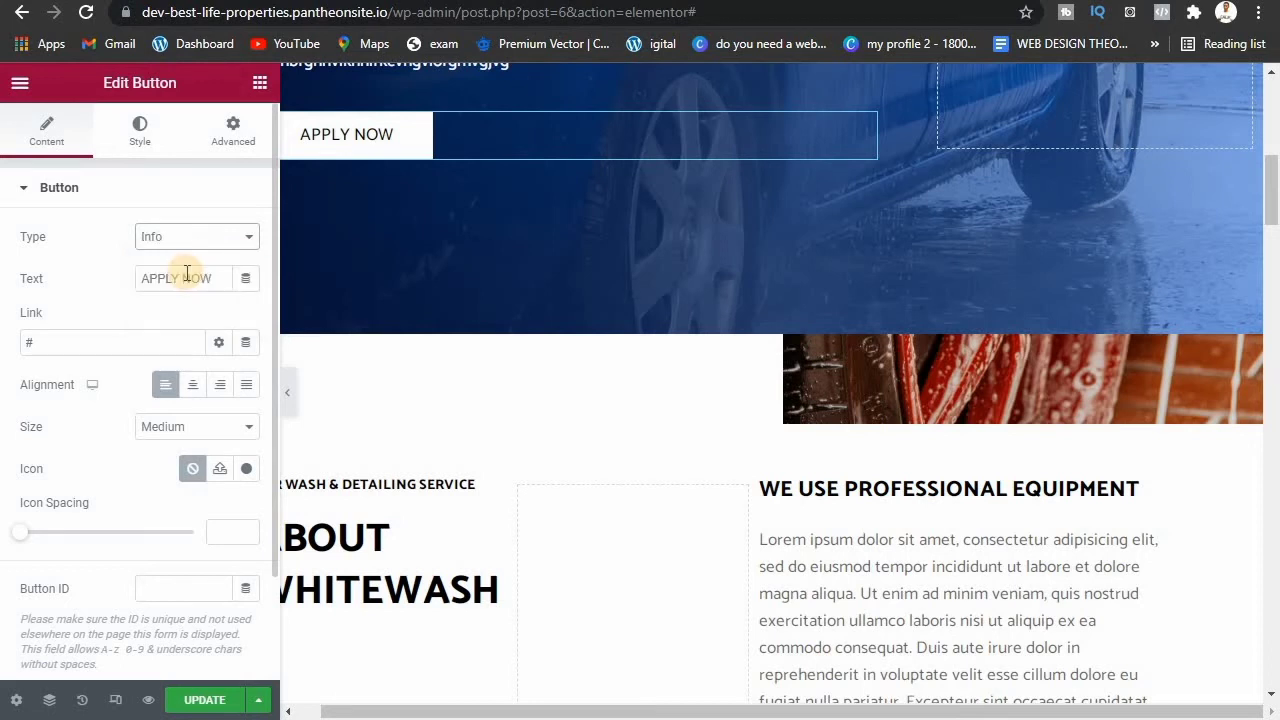
pyautogui.click(187, 240)
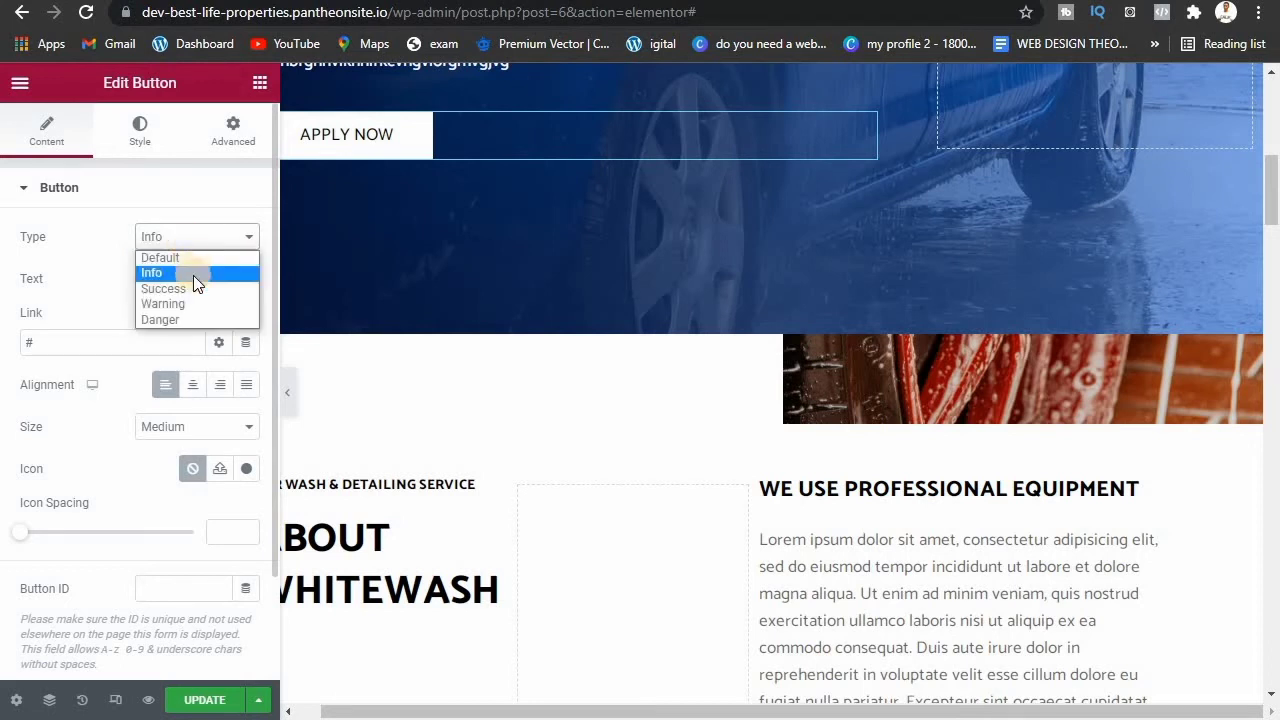
pyautogui.click(195, 288)
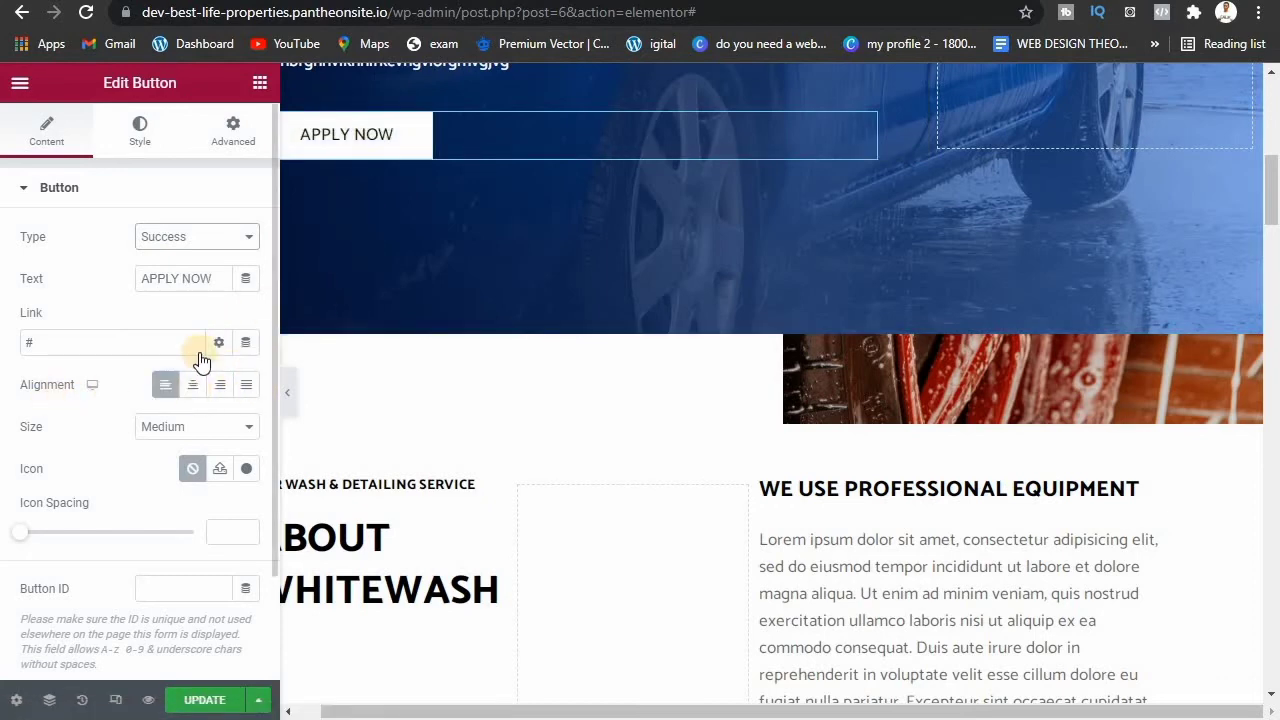
pyautogui.click(151, 343)
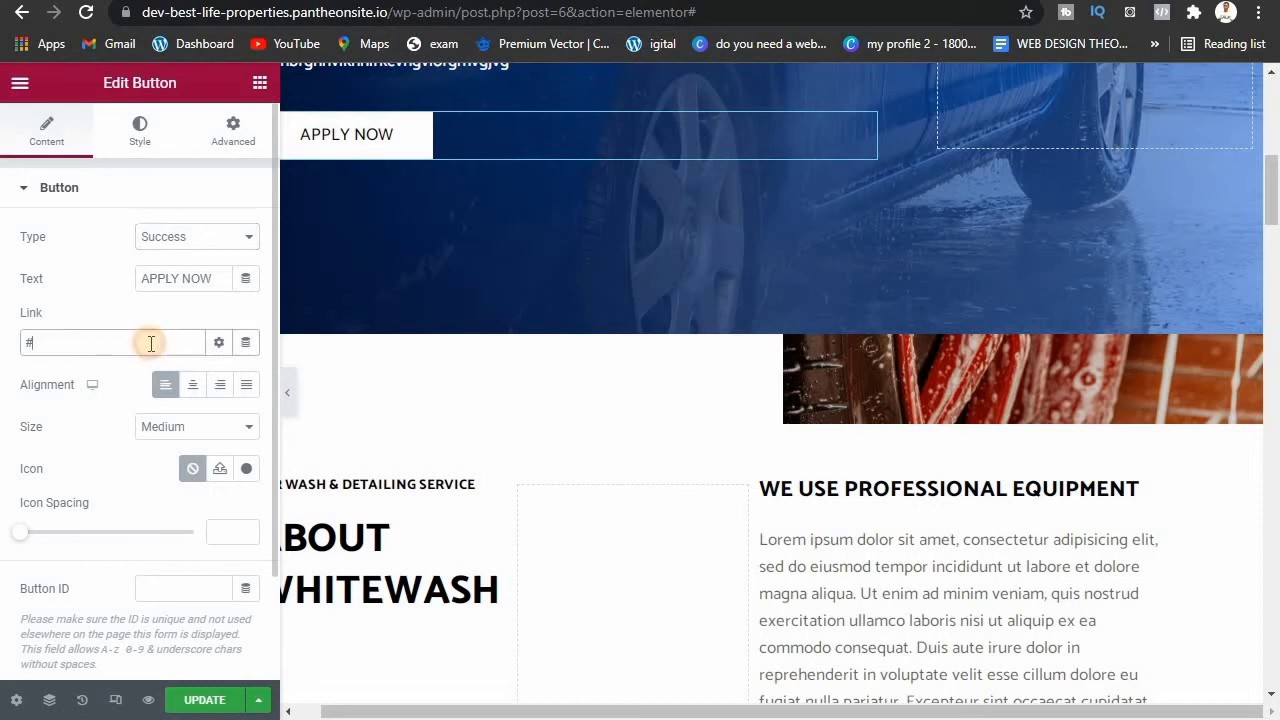
pyautogui.press('BackSpace')
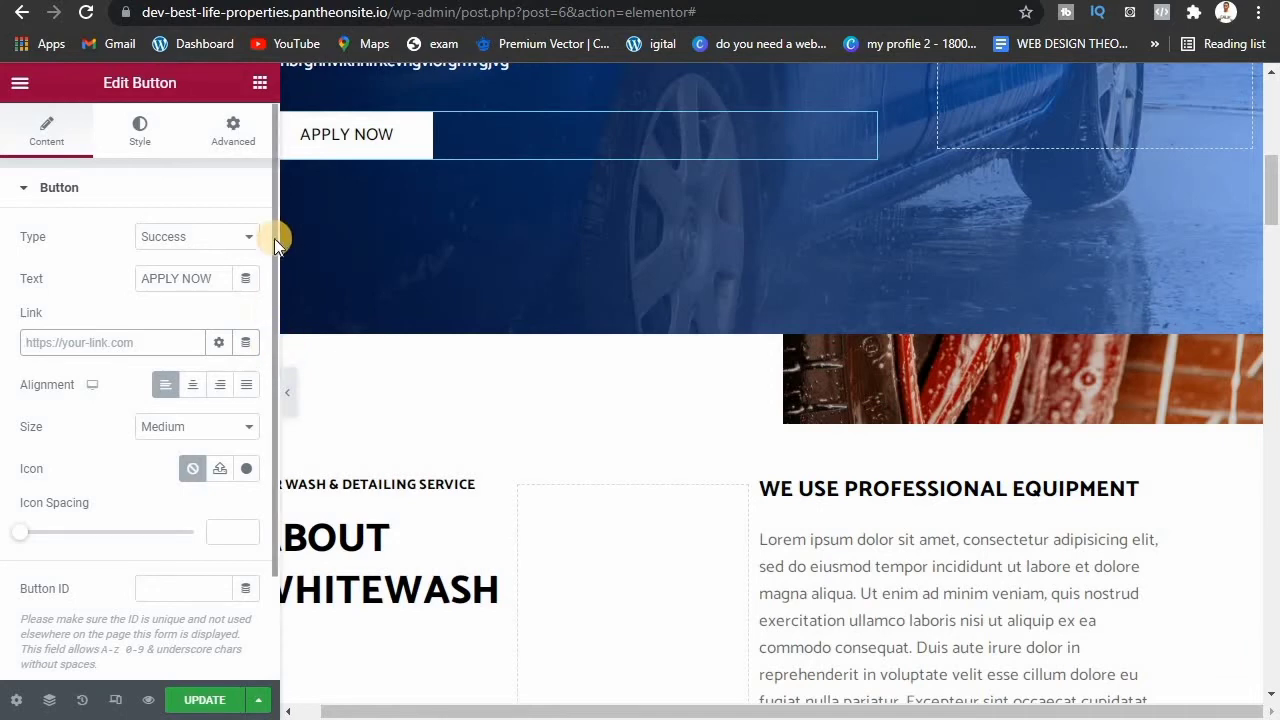
pyautogui.click(140, 127)
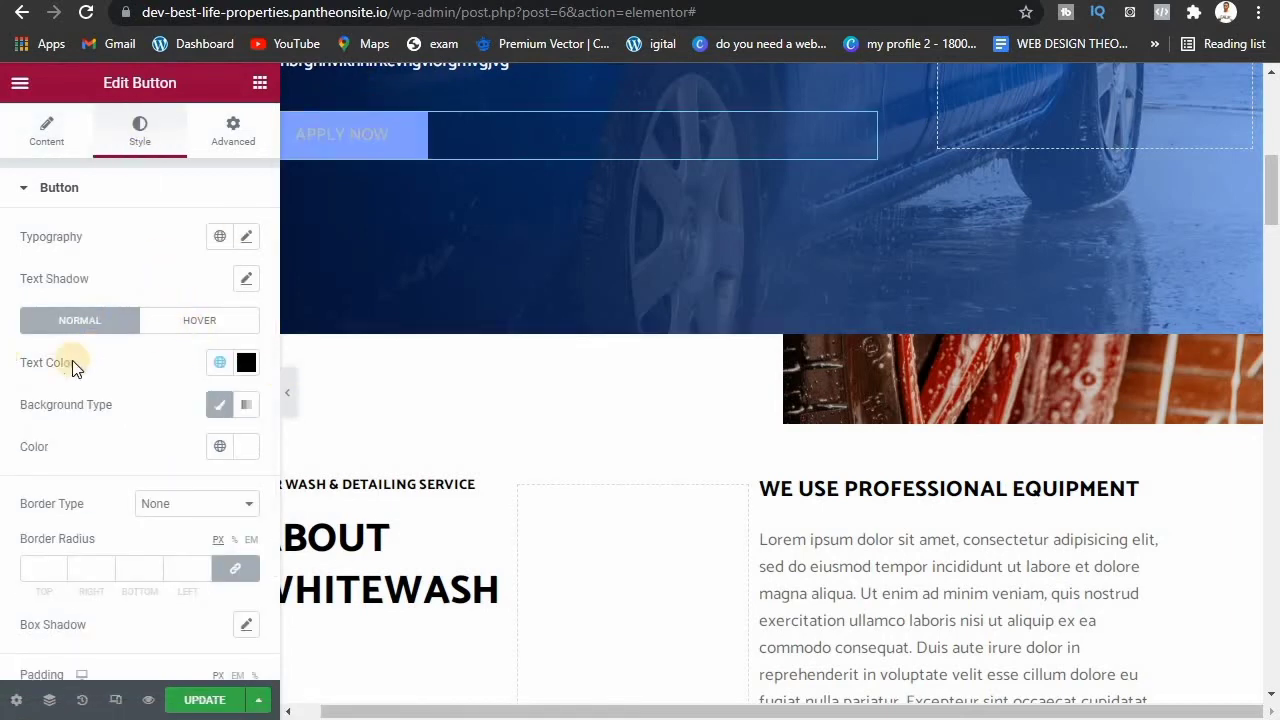
# Step: Give the APPLY NOW button a classic solid red #FF0000 background
pyautogui.click(224, 405)
pyautogui.click(225, 406)
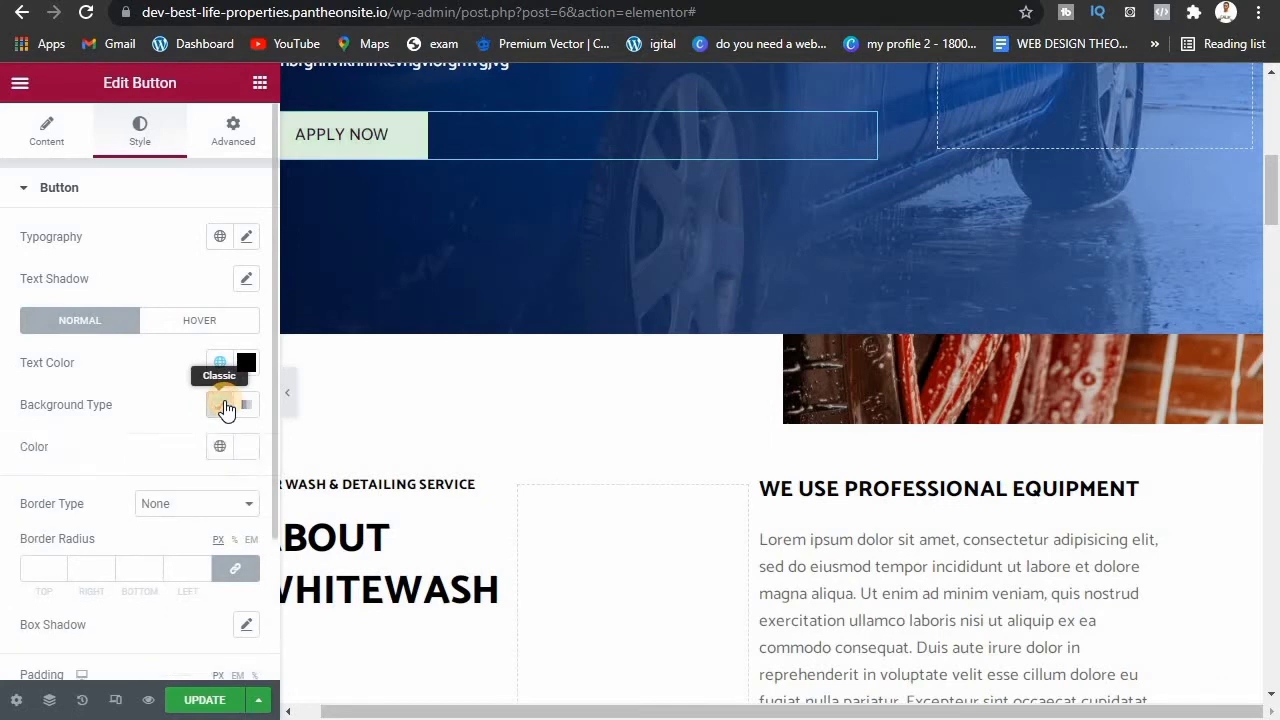
pyautogui.click(220, 410)
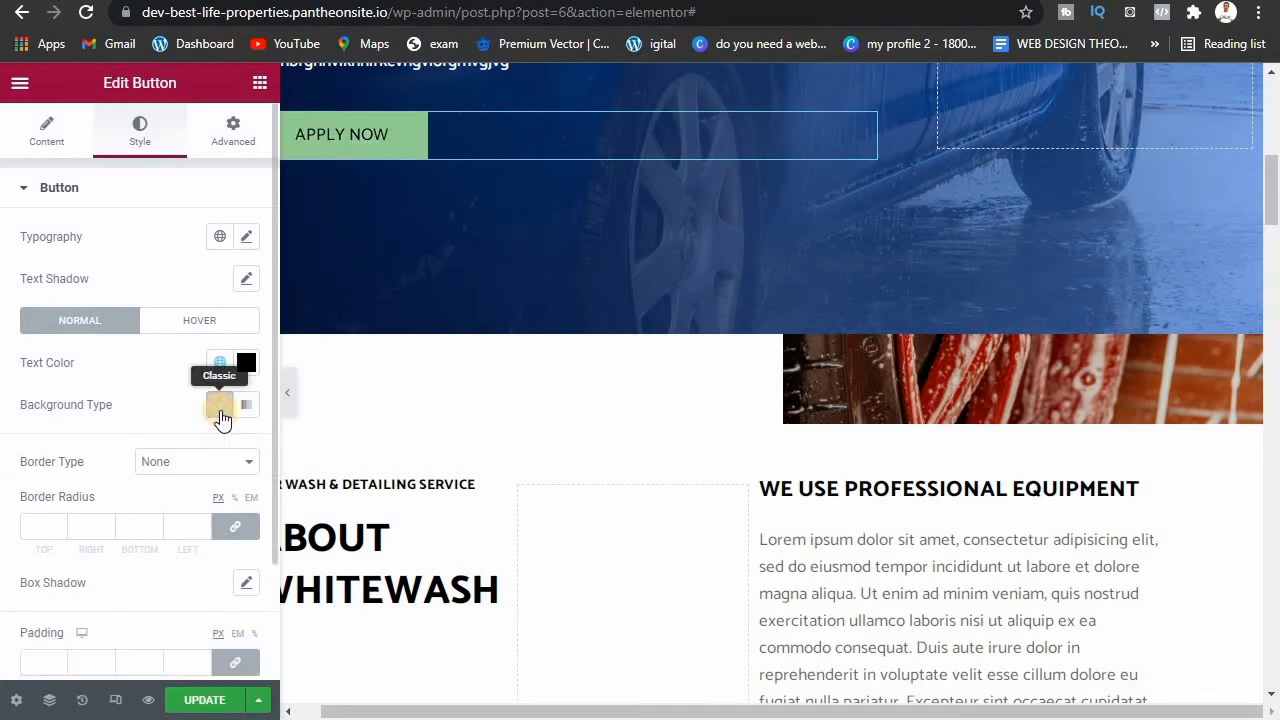
pyautogui.click(220, 410)
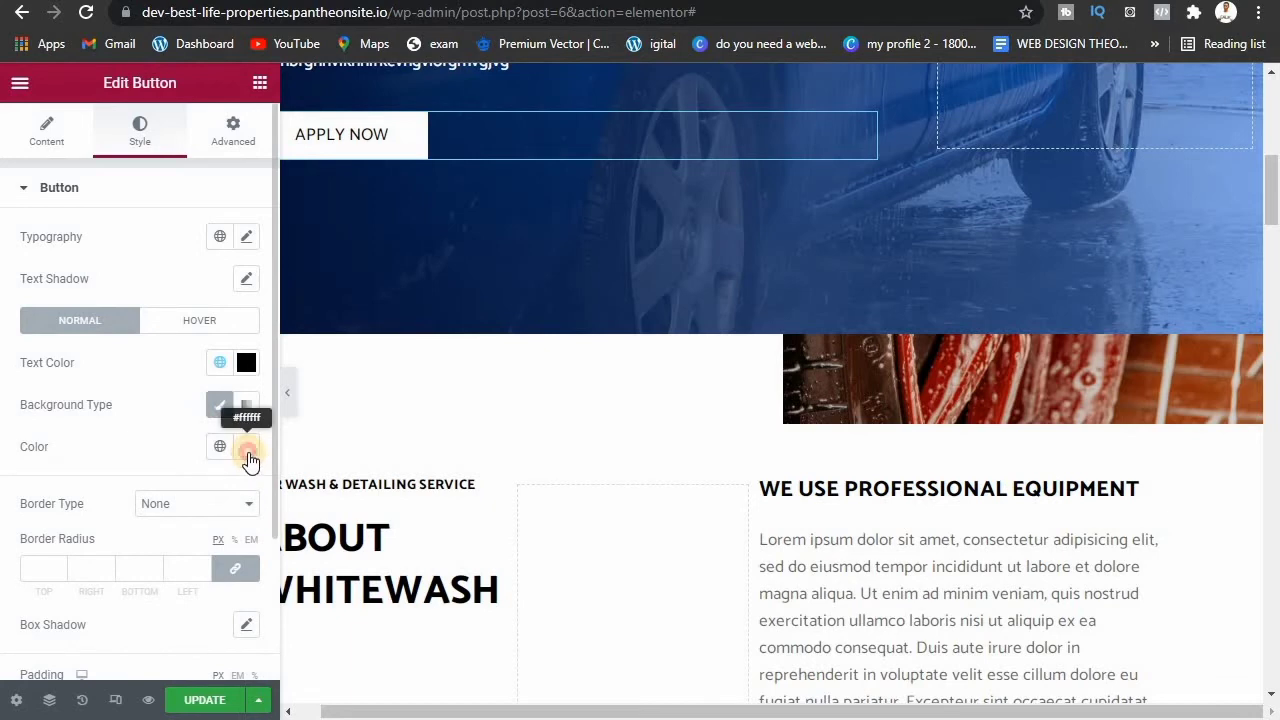
pyautogui.click(247, 448)
pyautogui.moveTo(268, 306); pyautogui.dragTo(385, 193)
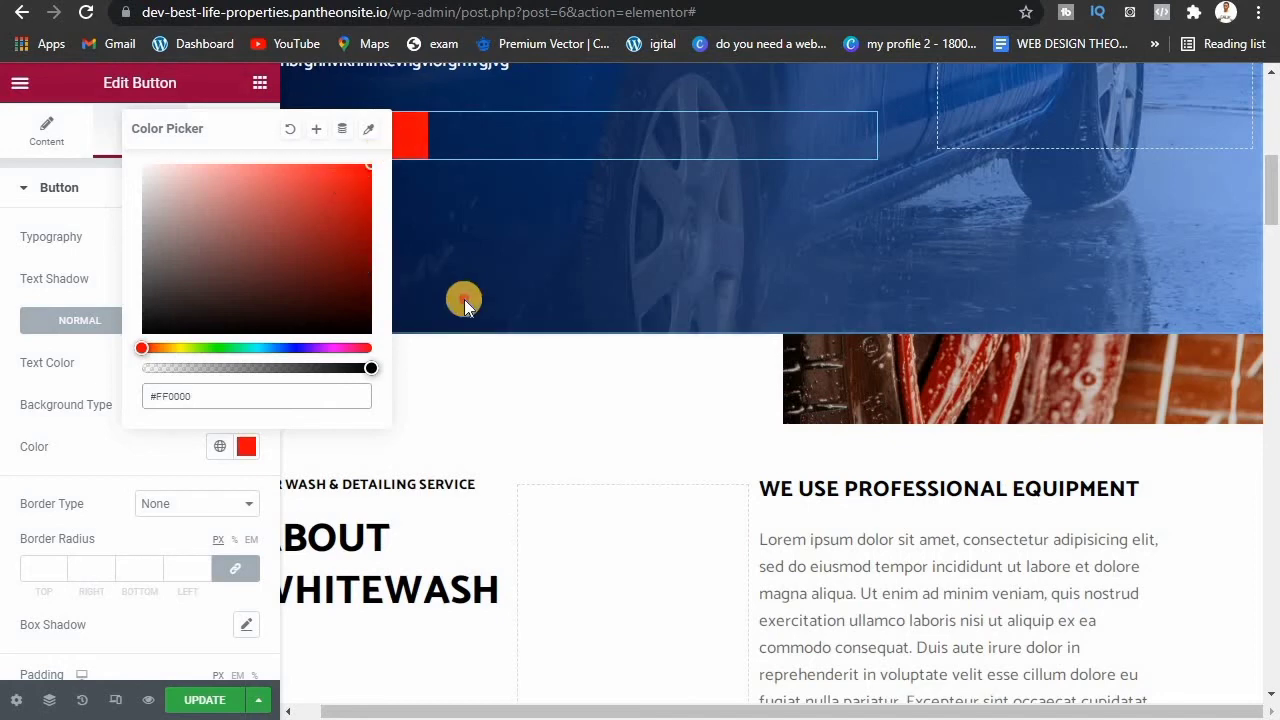
pyautogui.click(95, 262)
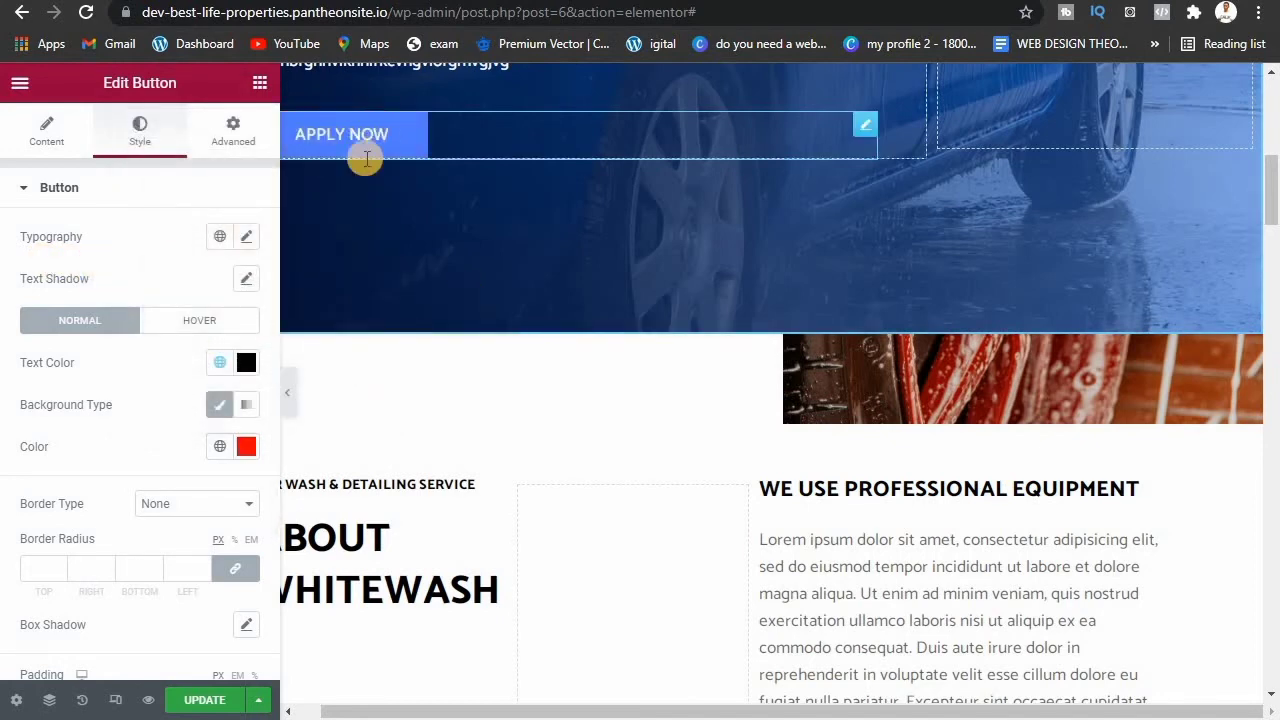
# Step: Set the button's hover background to dark gold #BF9905
pyautogui.click(183, 330)
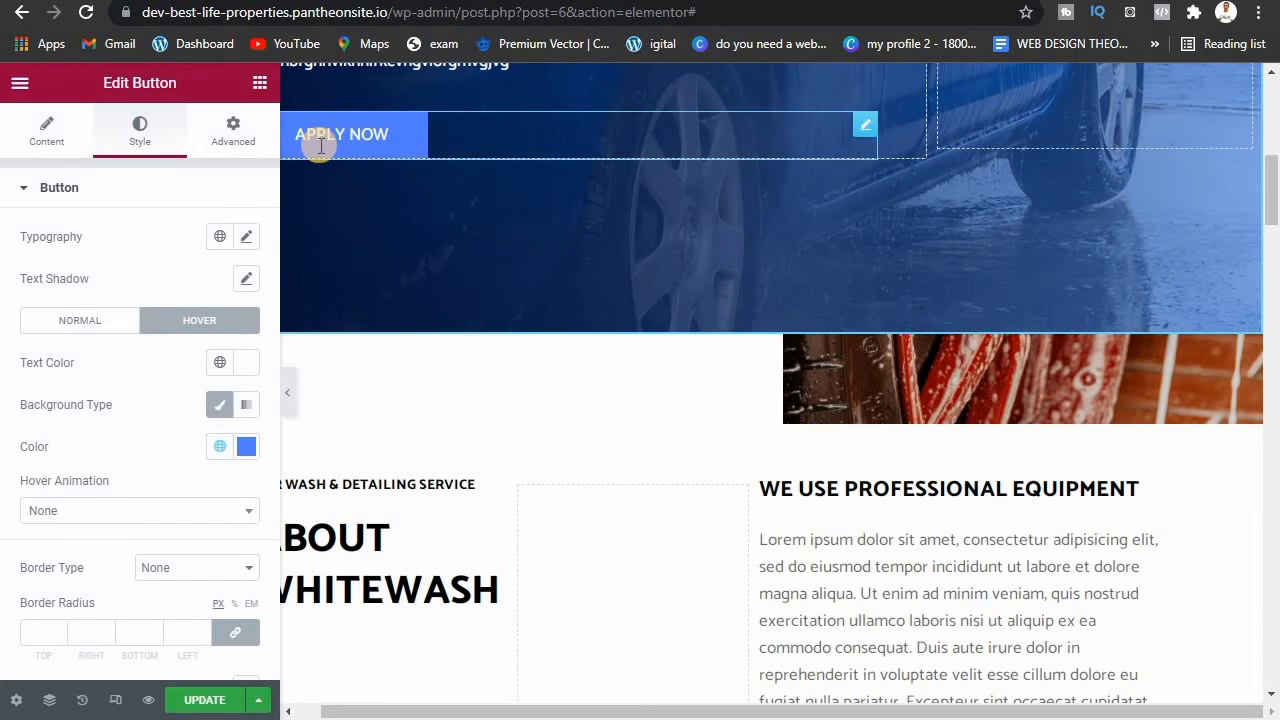
pyautogui.click(246, 446)
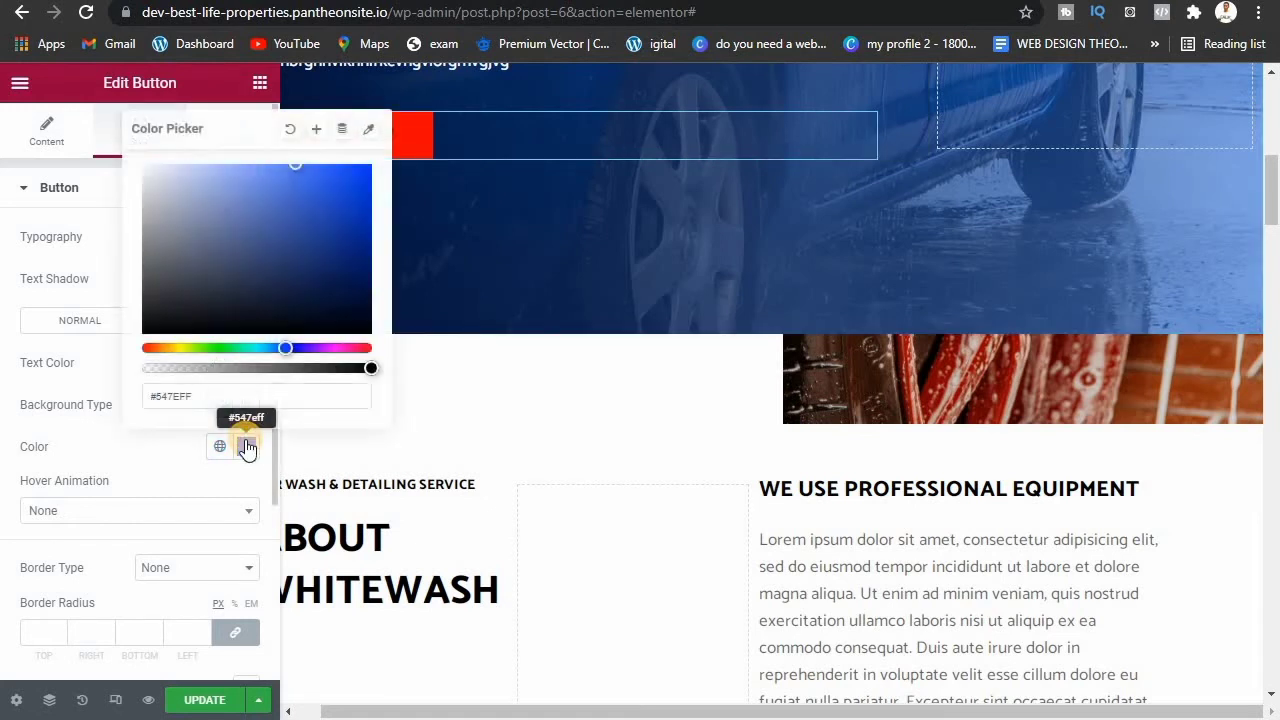
pyautogui.click(172, 347)
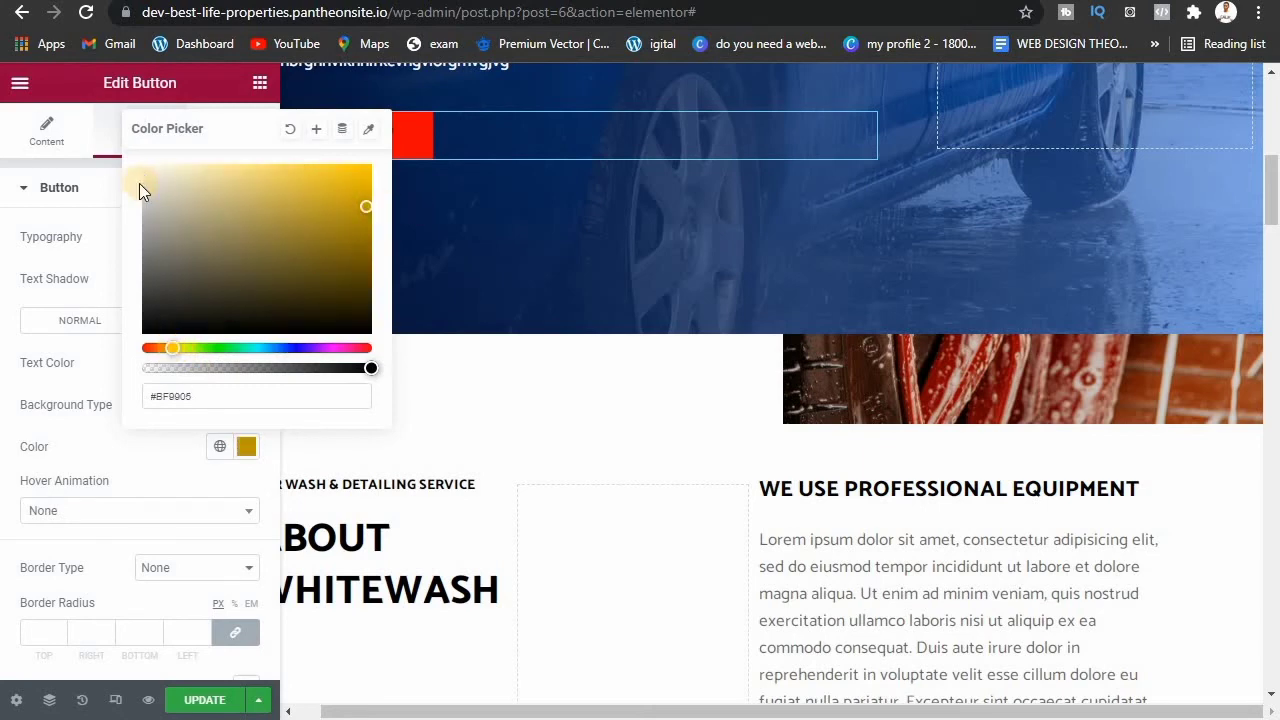
pyautogui.click(97, 238)
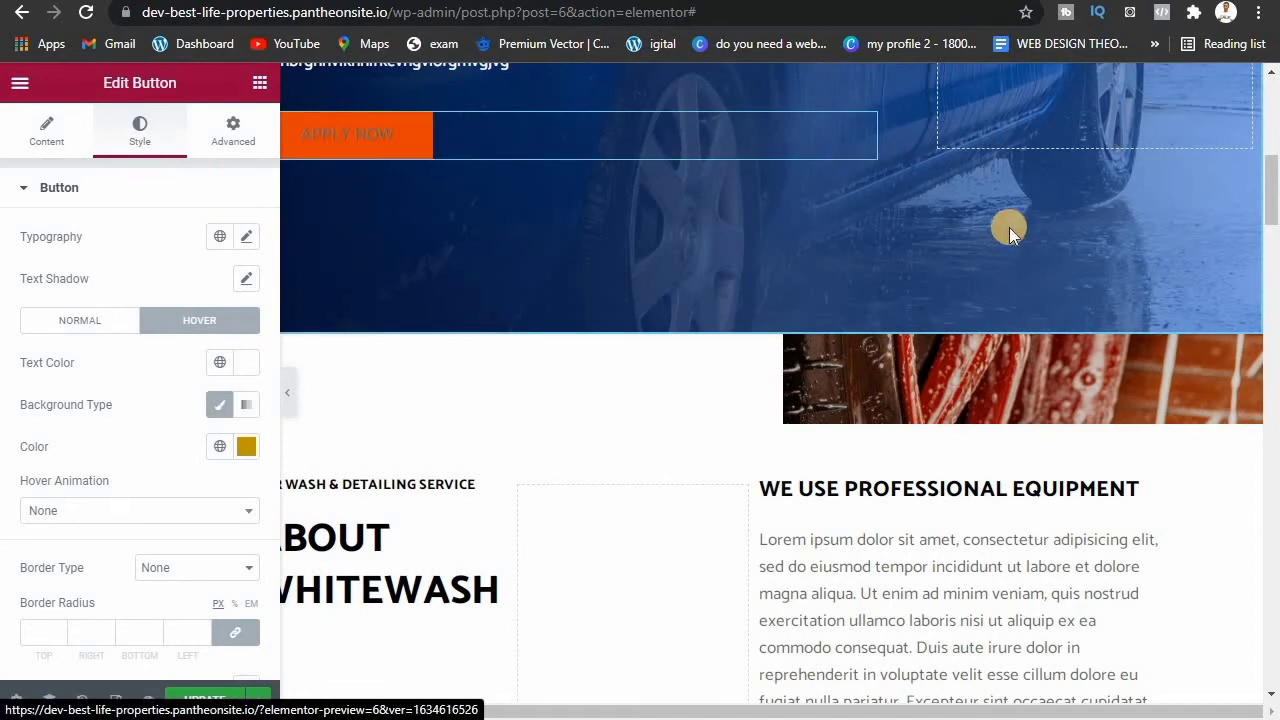
pyautogui.moveTo(1277, 186)
pyautogui.mouseDown()
pyautogui.moveTo(1277, 223)
pyautogui.moveTo(1277, 199)
pyautogui.mouseUp()
# Step: Open the About Whitewash section's Layout settings, showing Boxed width and No Gap
pyautogui.moveTo(903, 247)
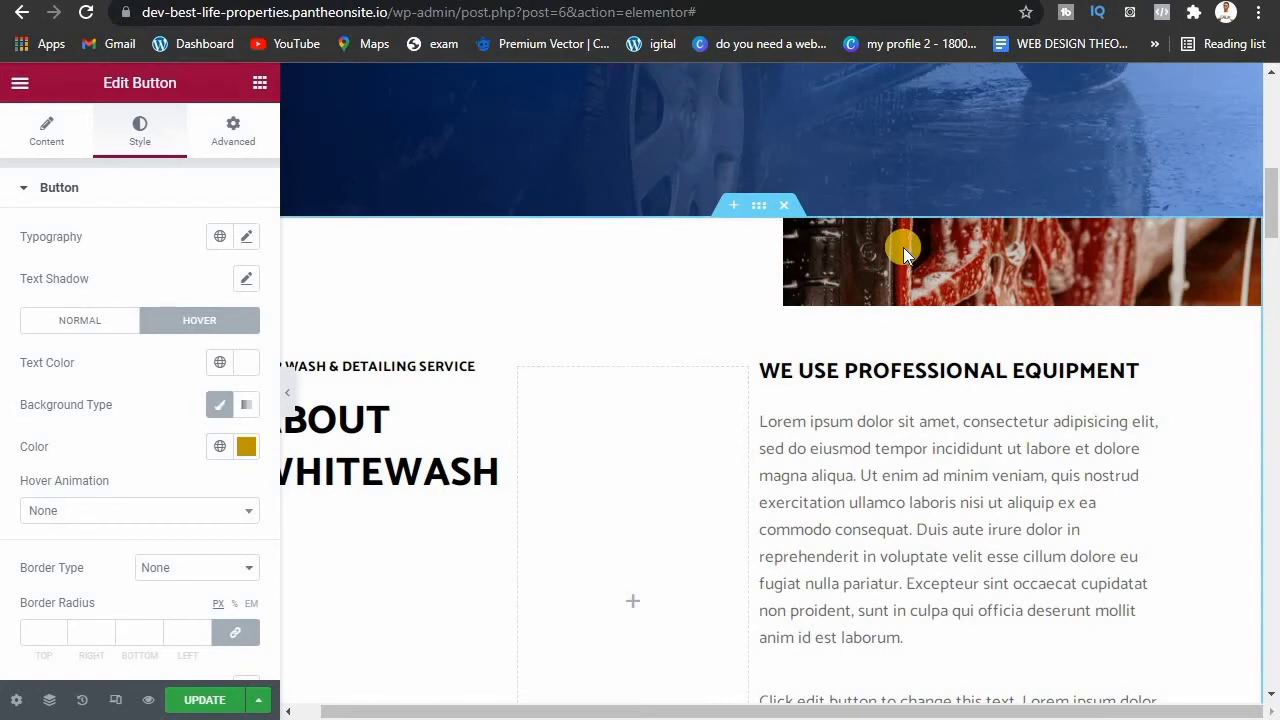
pyautogui.click(760, 212)
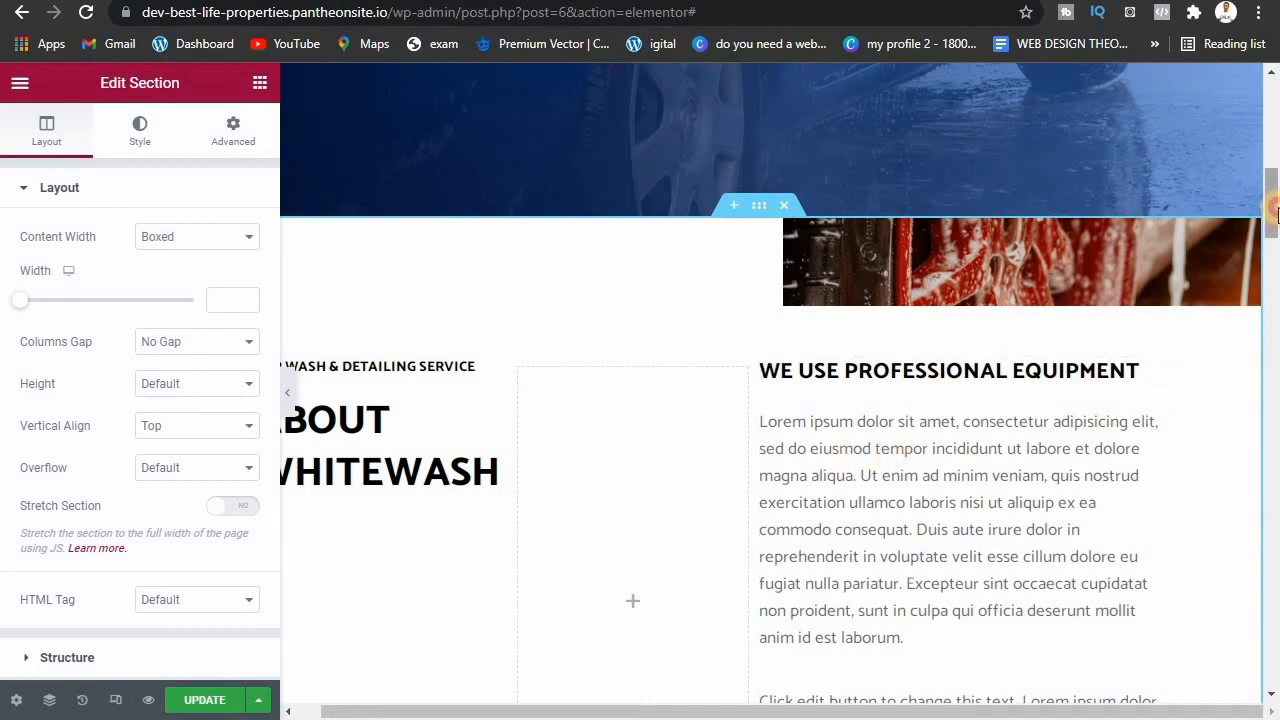
pyautogui.scroll(1, 1275, 258)
pyautogui.scroll(-4, 1275, 258)
pyautogui.scroll(3, 629, 403)
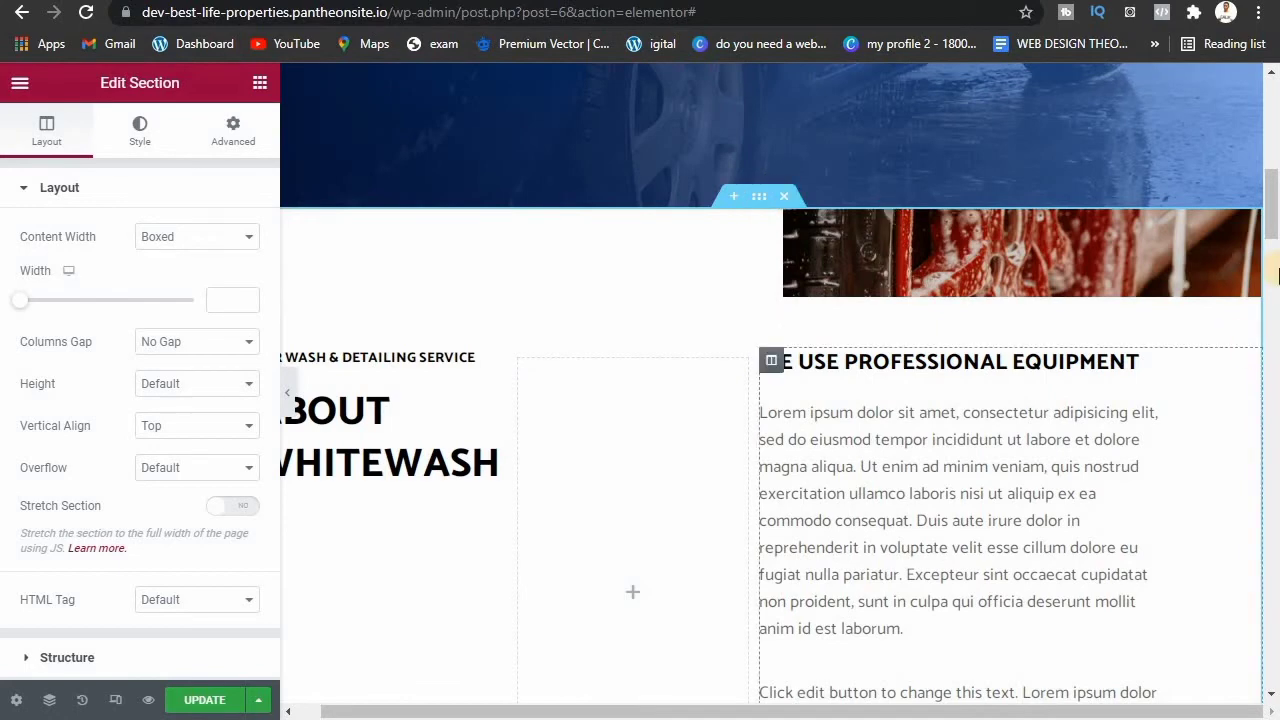
pyautogui.moveTo(1272, 238); pyautogui.dragTo(1275, 118)
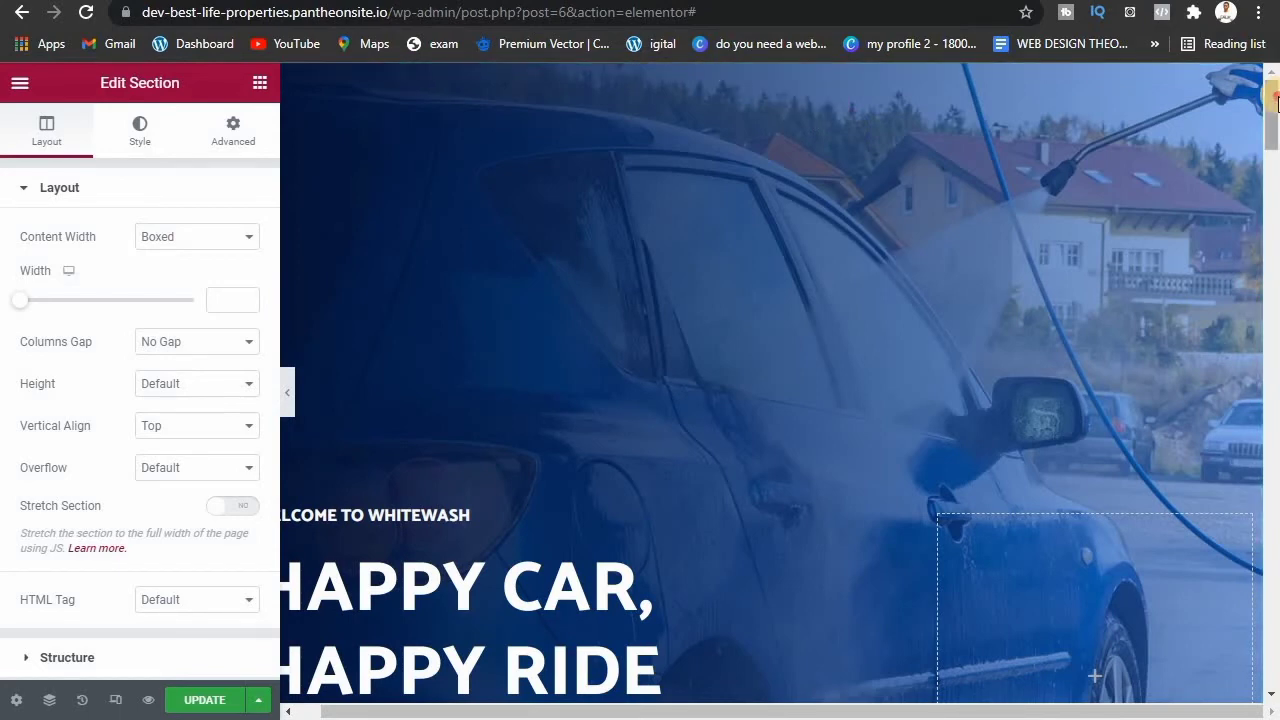
pyautogui.moveTo(1272, 122); pyautogui.dragTo(1275, 198)
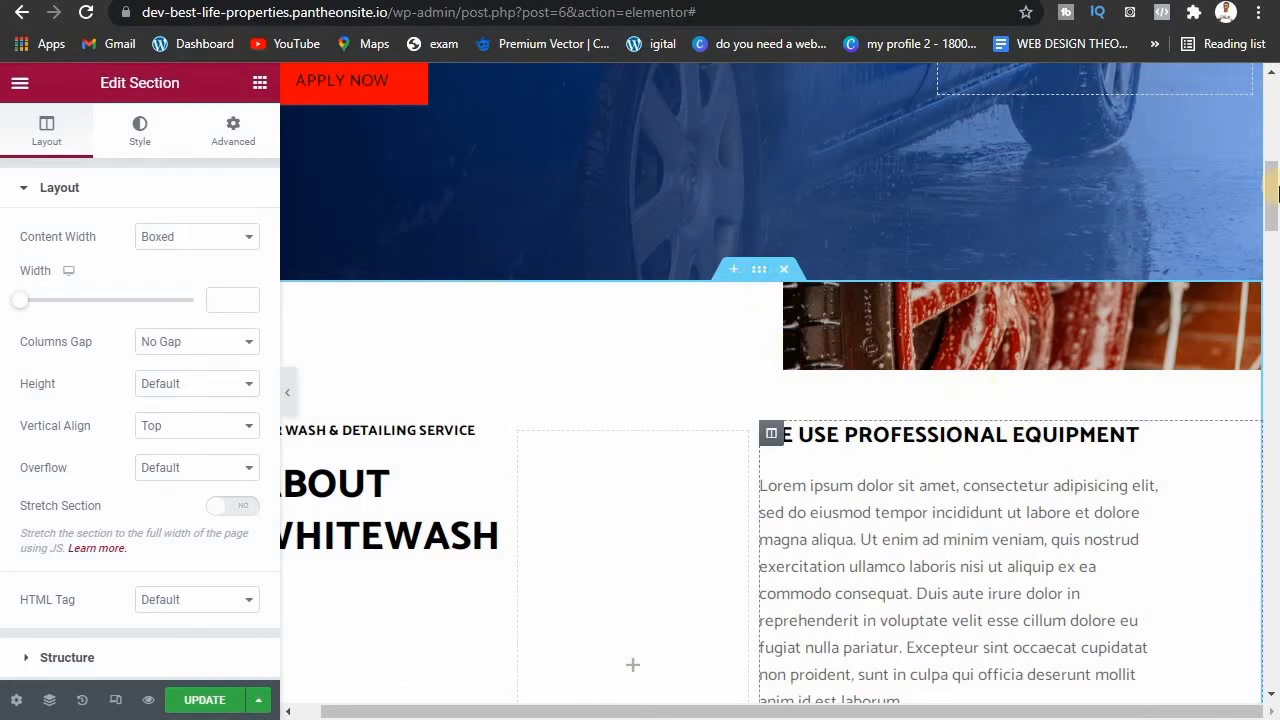
pyautogui.moveTo(1273, 210); pyautogui.dragTo(1274, 277)
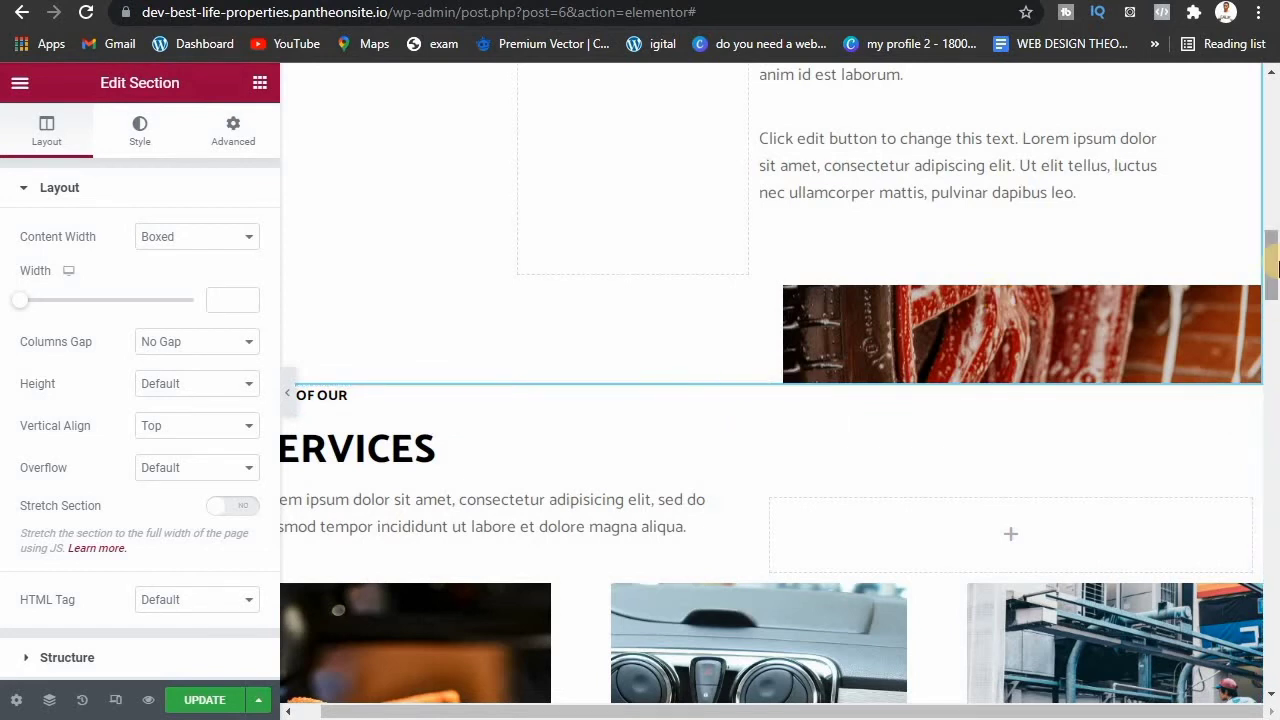
pyautogui.moveTo(1275, 265); pyautogui.dragTo(1274, 205)
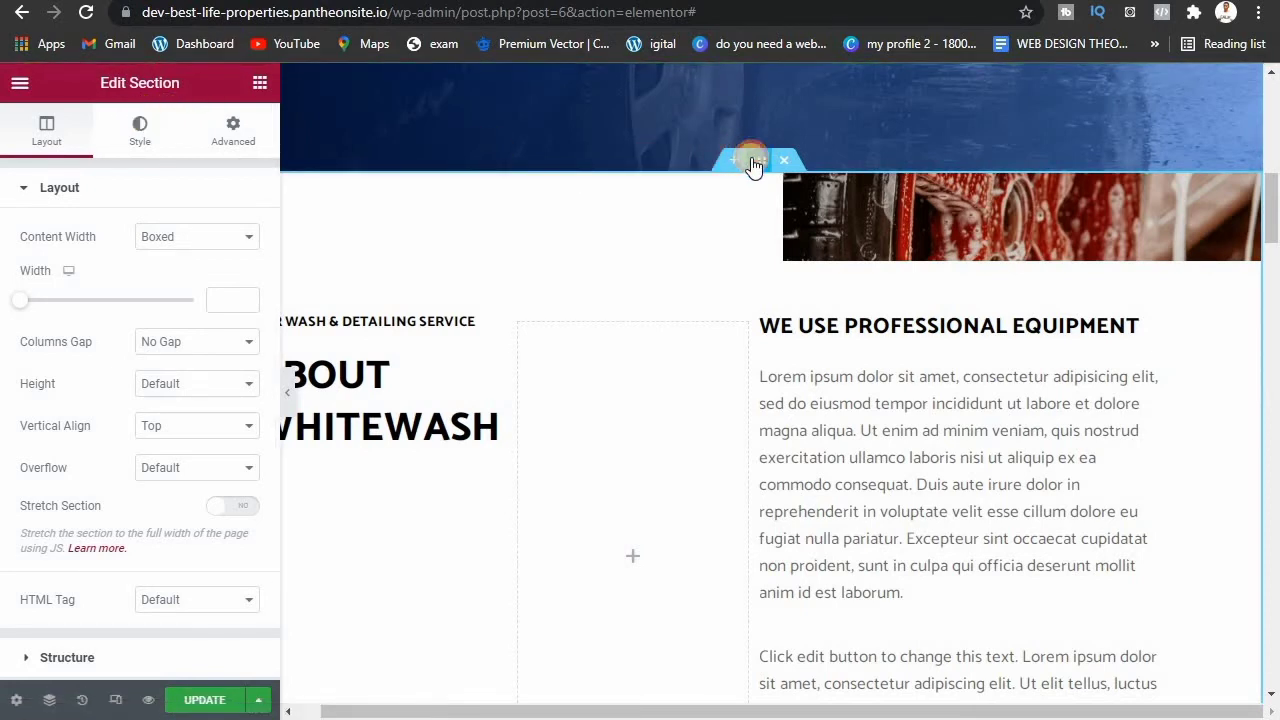
# Step: Review the About section's background Style settings
pyautogui.click(141, 131)
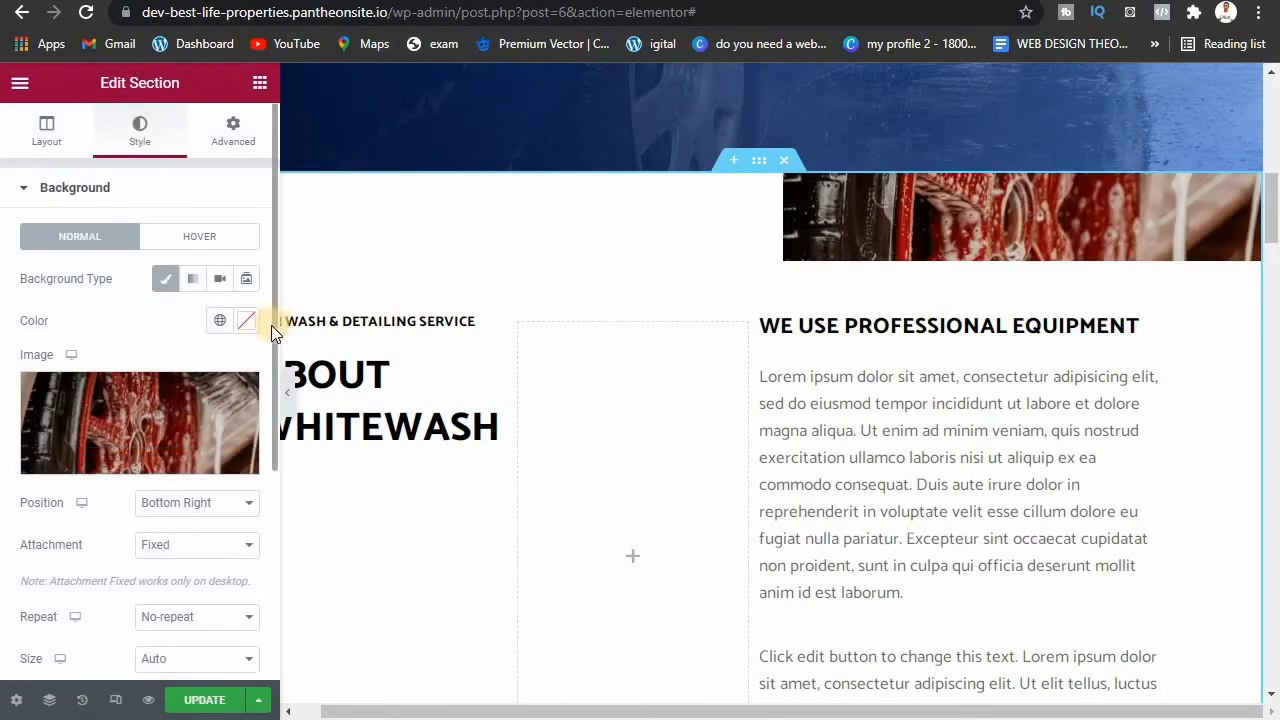
pyautogui.scroll(-3, 271, 325)
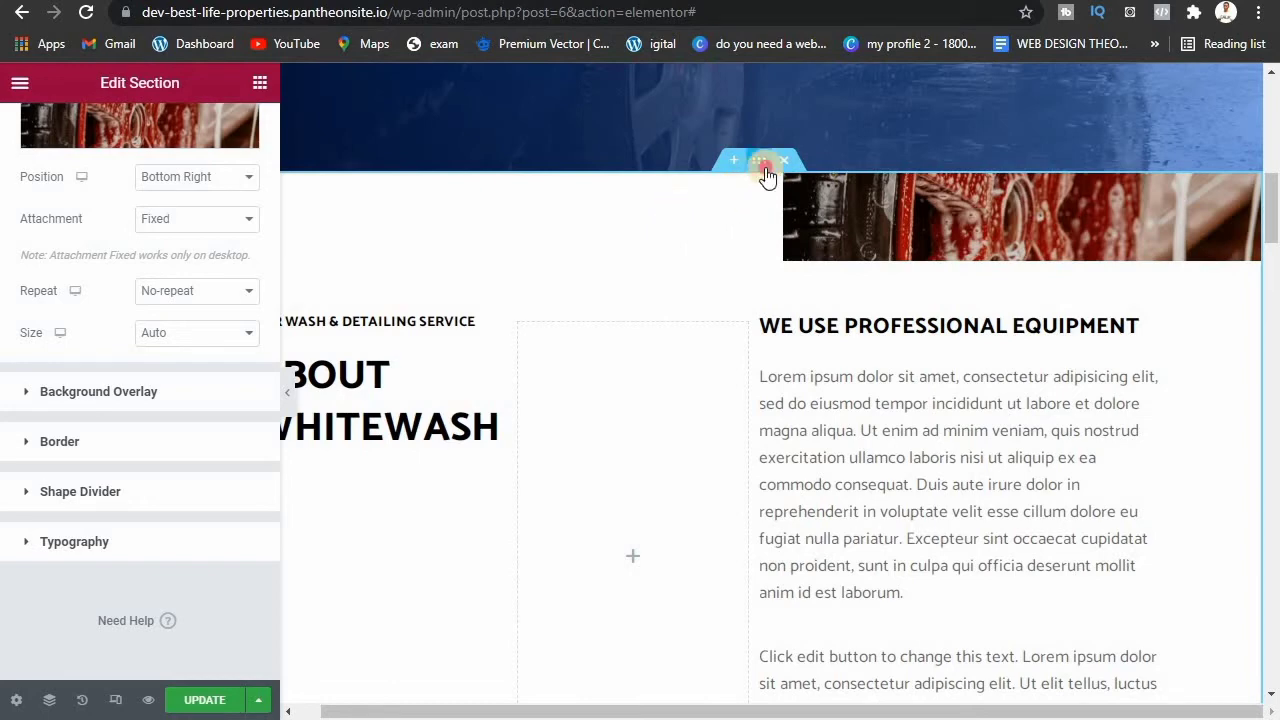
pyautogui.moveTo(1273, 210); pyautogui.dragTo(1275, 228)
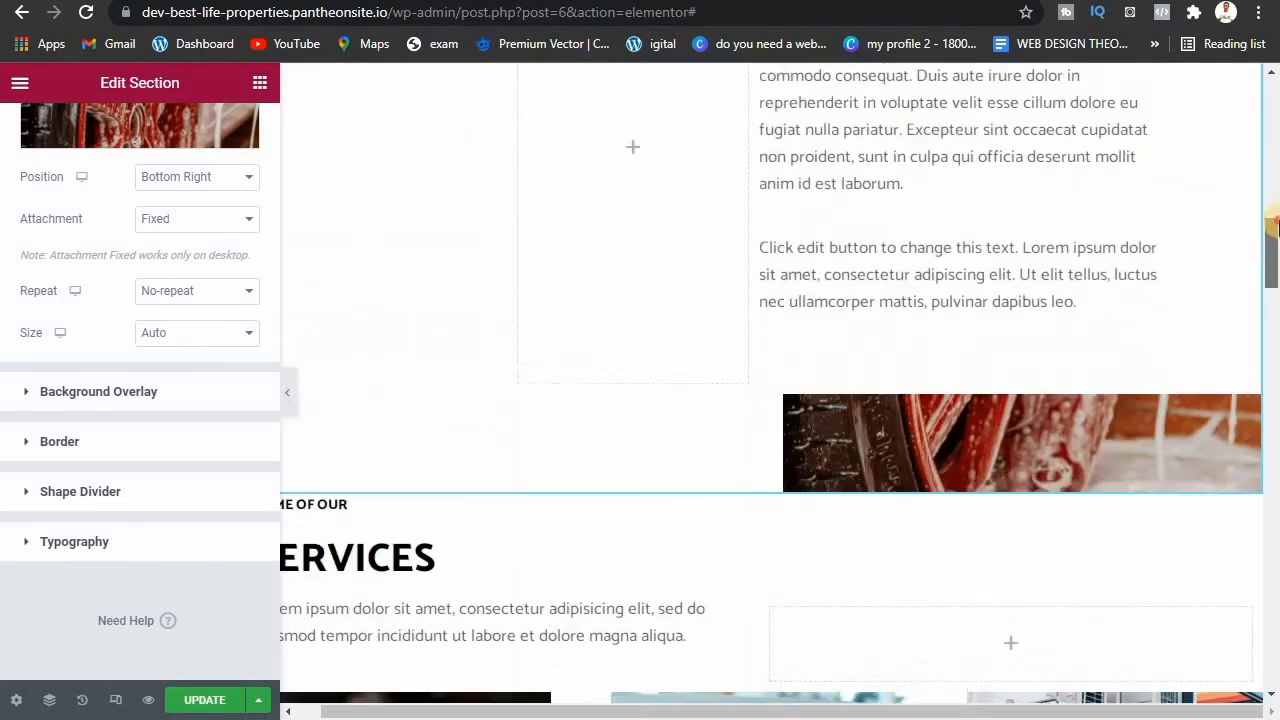
pyautogui.scroll(4, 1275, 228)
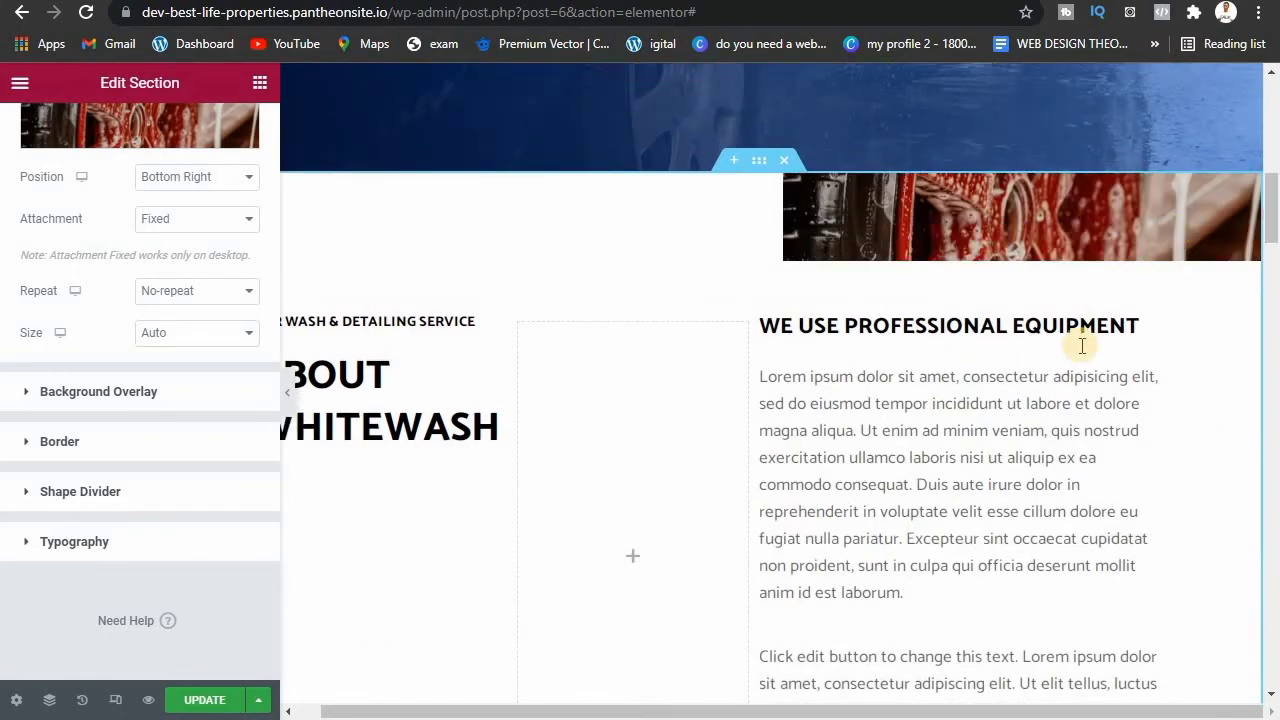
# Step: Open the About Whitewash heading's settings, showing its H2 tag and default size
pyautogui.click(1010, 441)
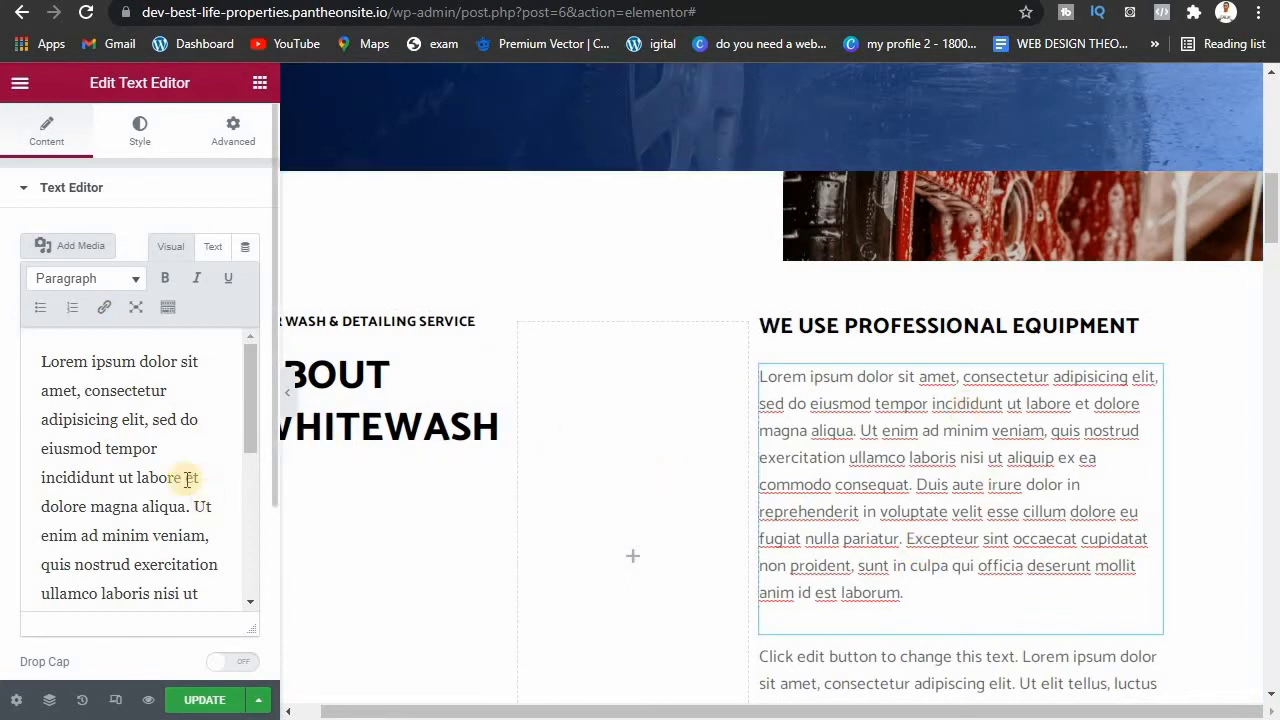
pyautogui.click(508, 413)
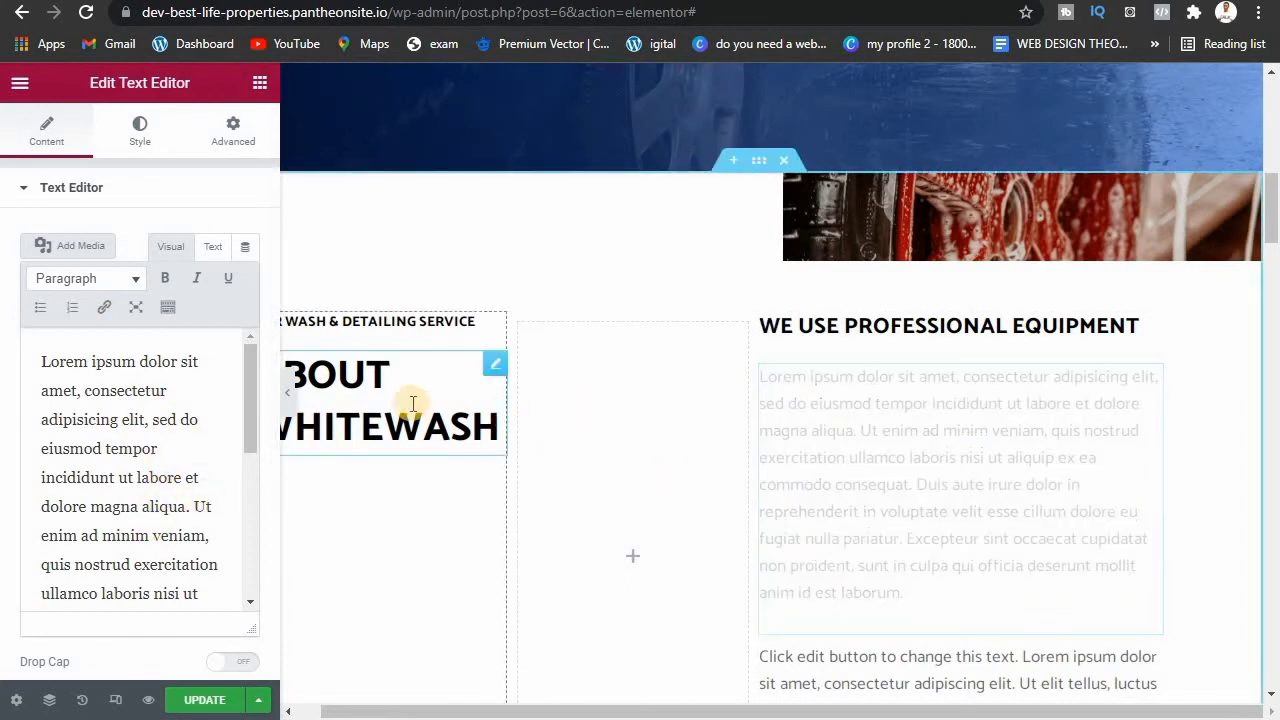
pyautogui.click(413, 403)
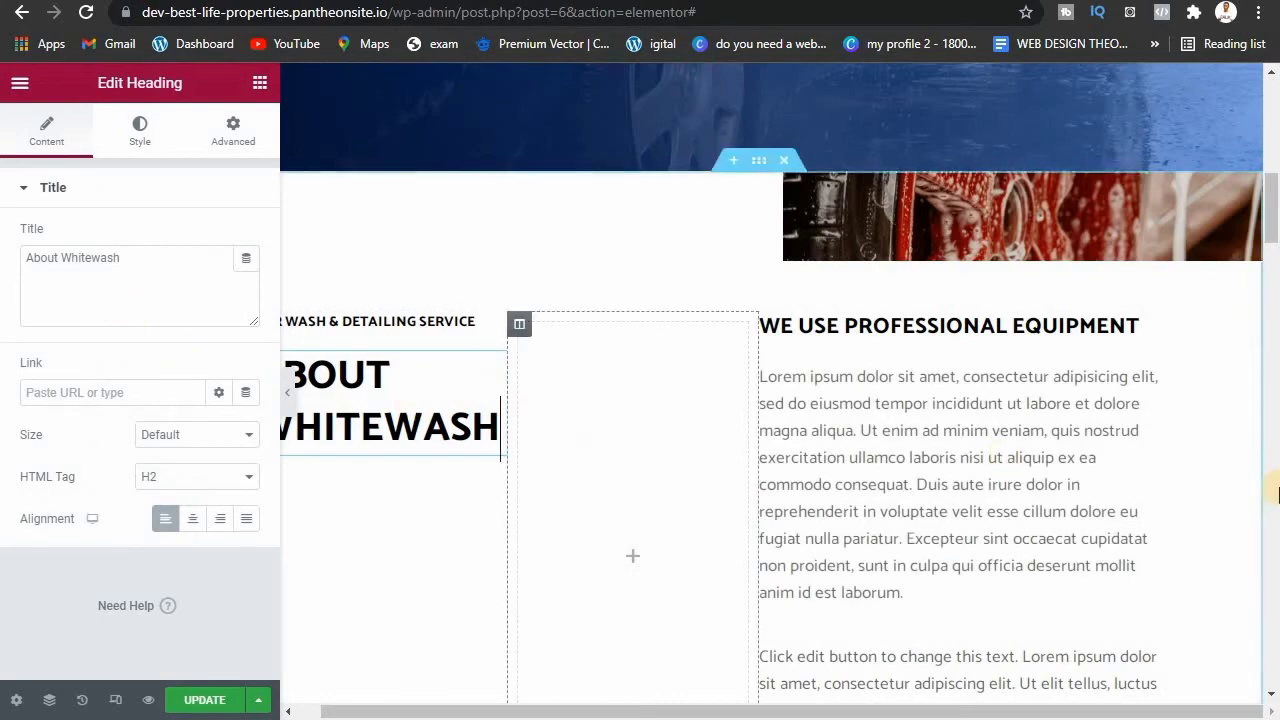
pyautogui.moveTo(1275, 252); pyautogui.dragTo(1270, 425)
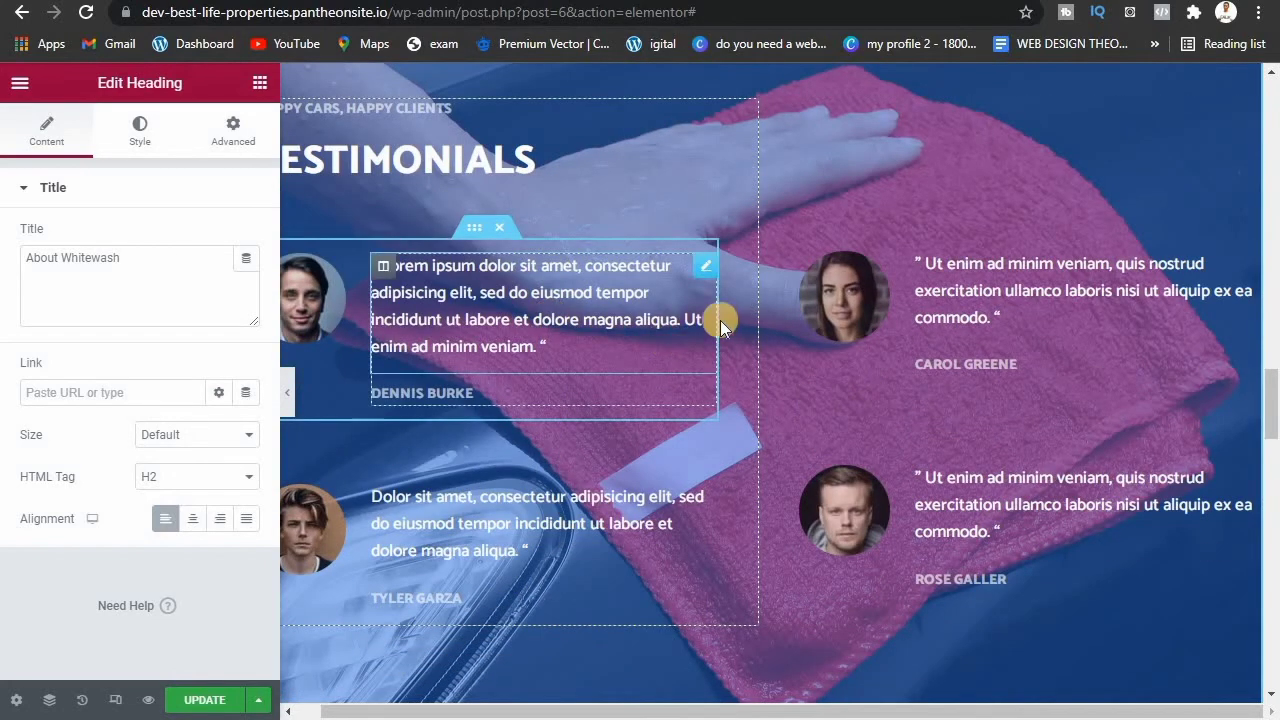
# Step: Select the Testimonials heading, first column and quote widgets, then the first portrait photo
pyautogui.click(428, 163)
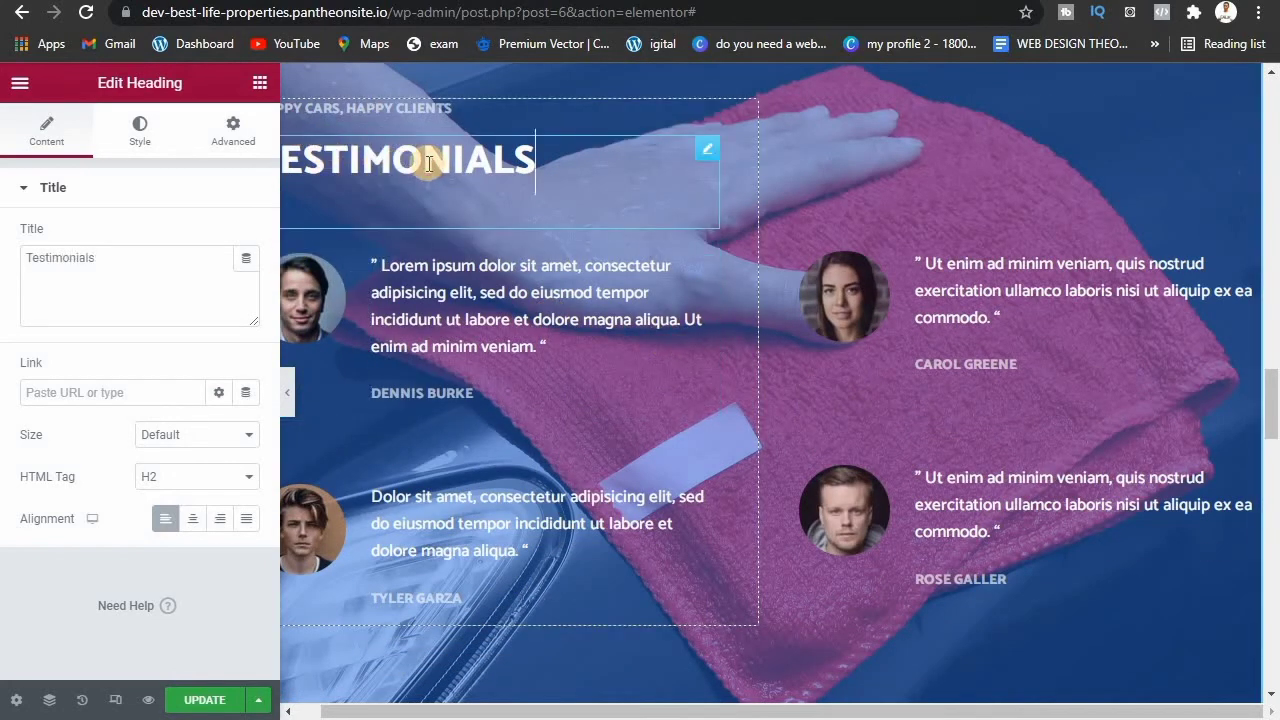
pyautogui.click(113, 300)
pyautogui.click(381, 274)
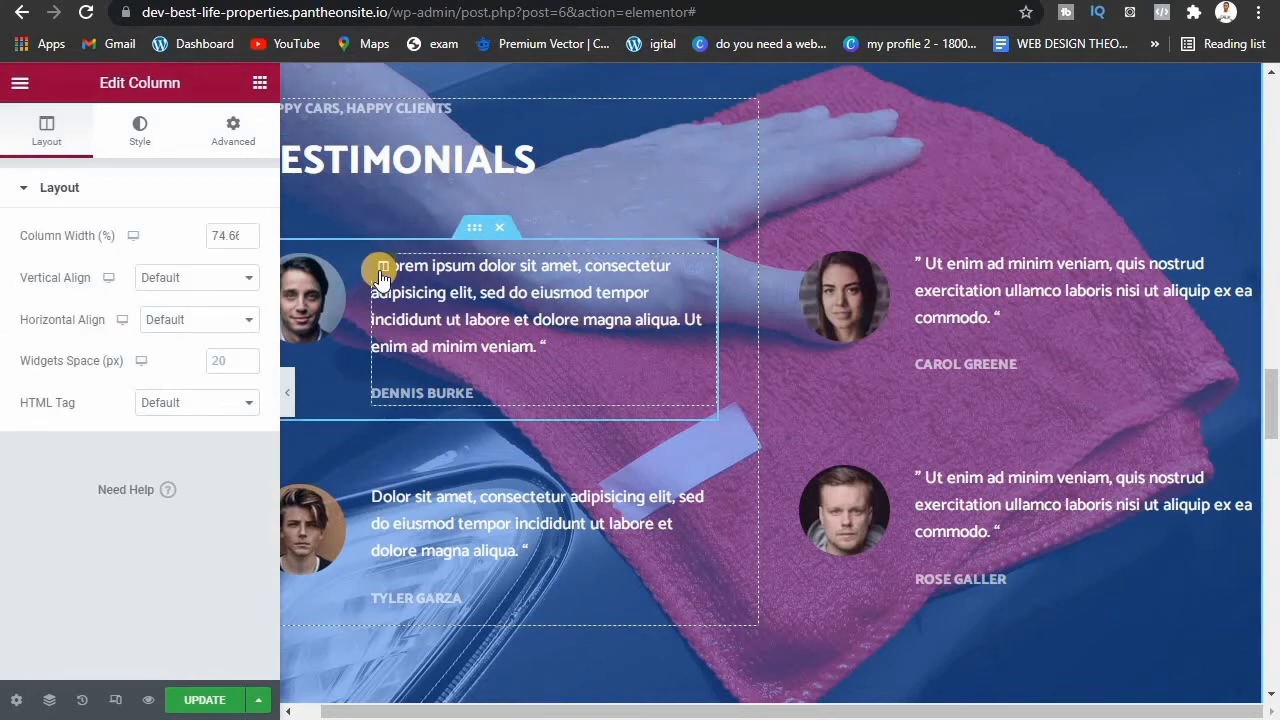
pyautogui.click(535, 330)
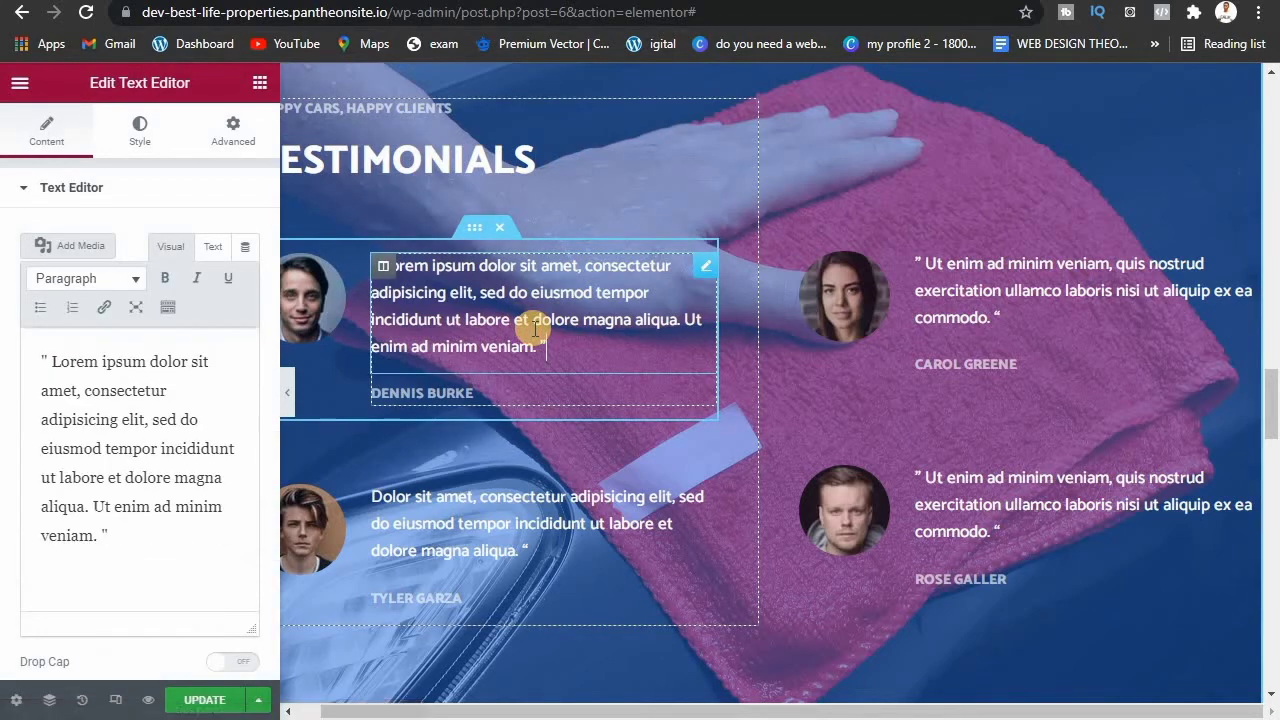
pyautogui.click(1000, 308)
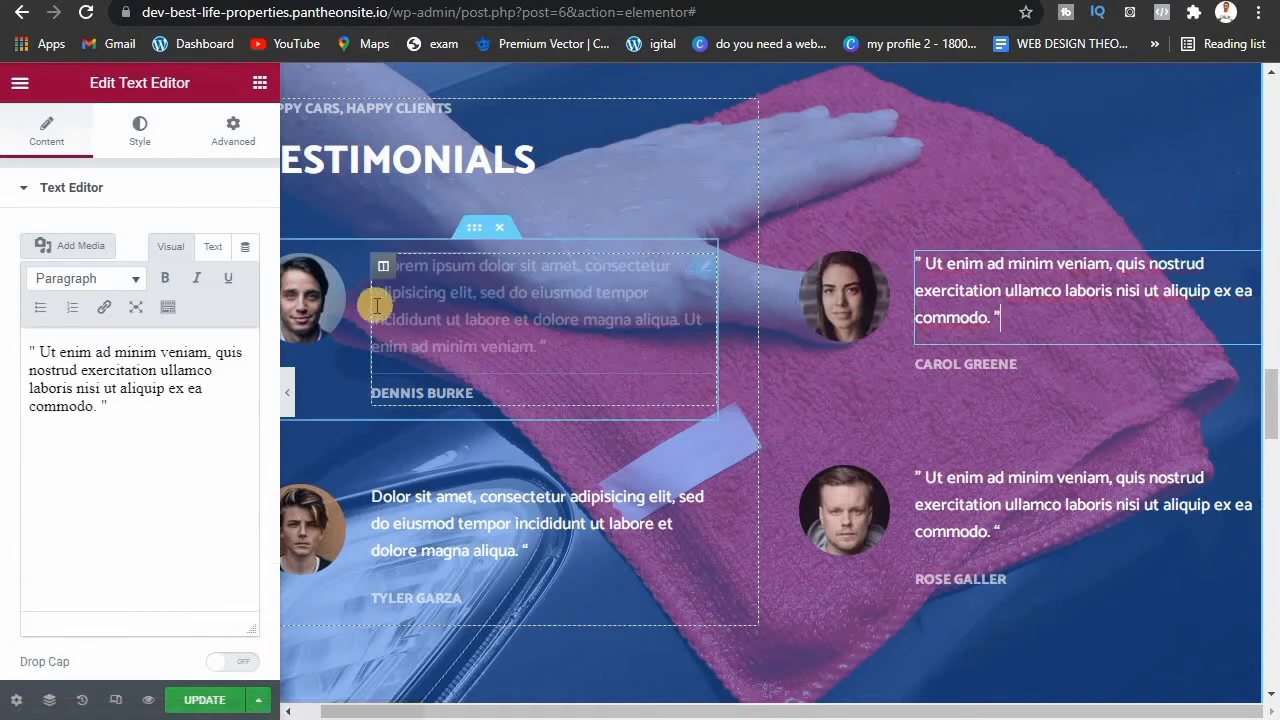
pyautogui.click(313, 305)
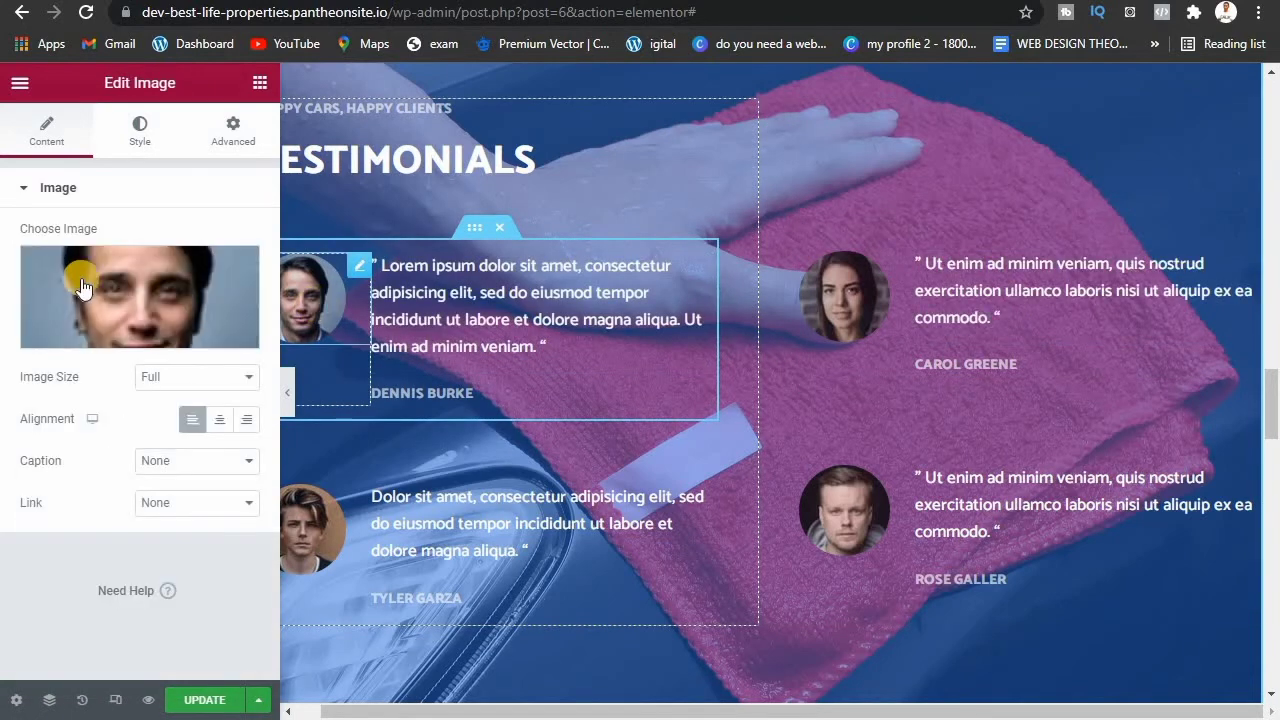
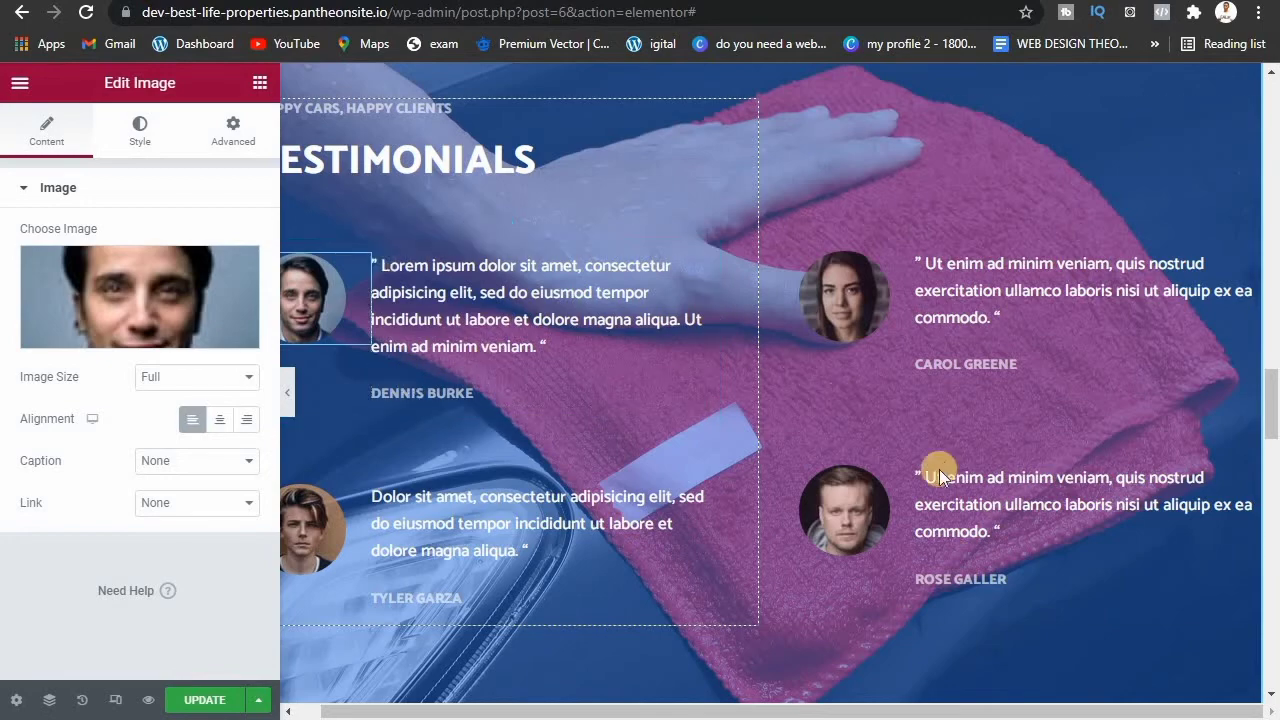
# Step: Leave the Elementor editor and return to the All Pages list showing the five published pages
pyautogui.moveTo(1272, 400); pyautogui.dragTo(1270, 690)
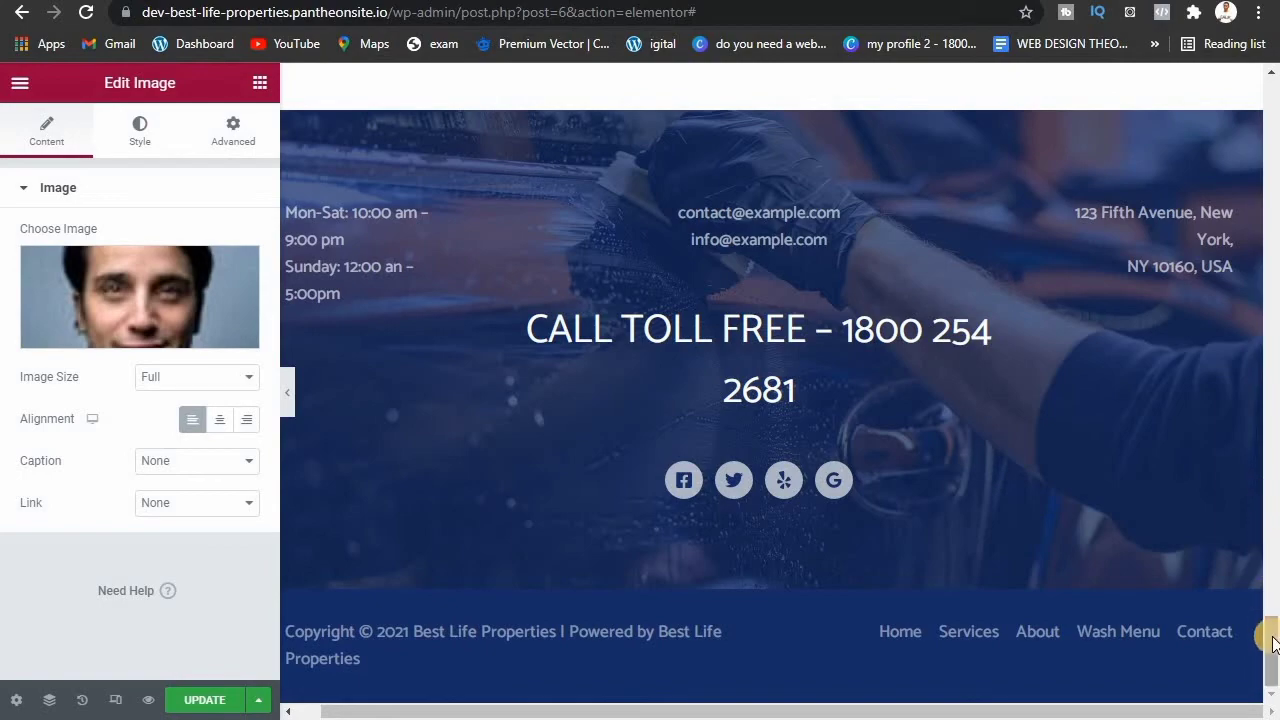
pyautogui.moveTo(1272, 625); pyautogui.dragTo(1272, 240)
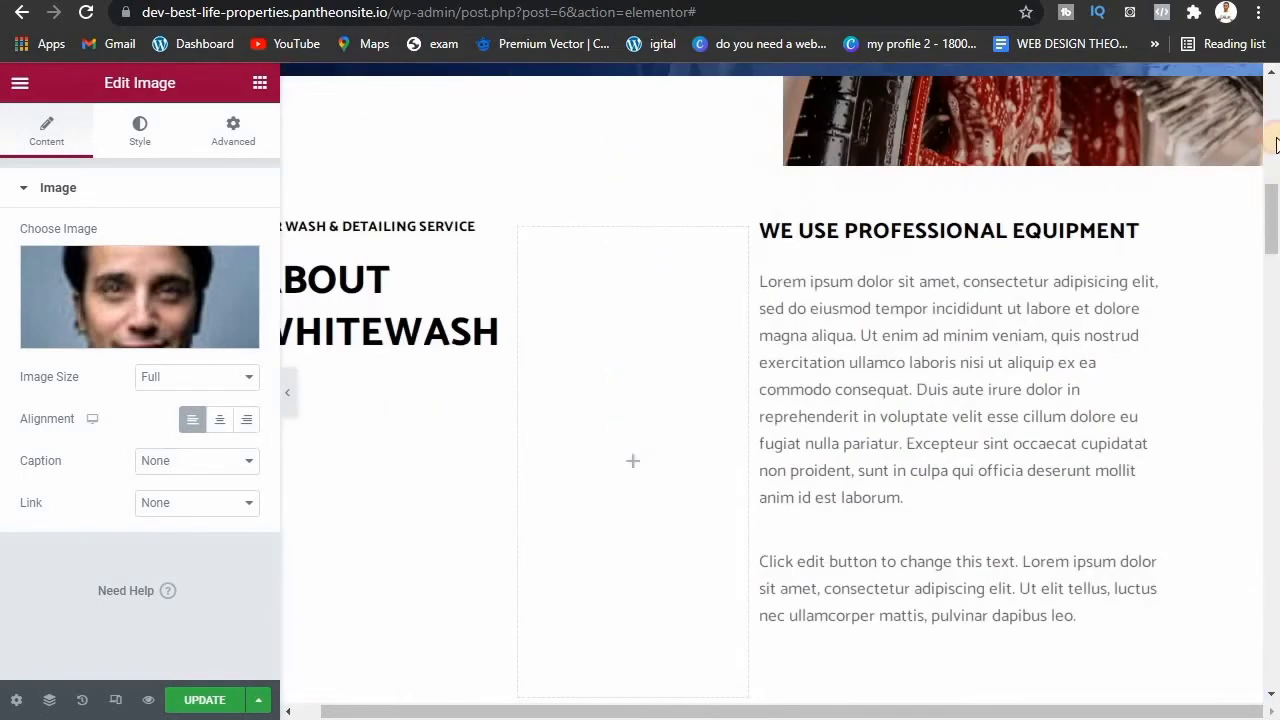
pyautogui.moveTo(1276, 145); pyautogui.dragTo(1238, 50)
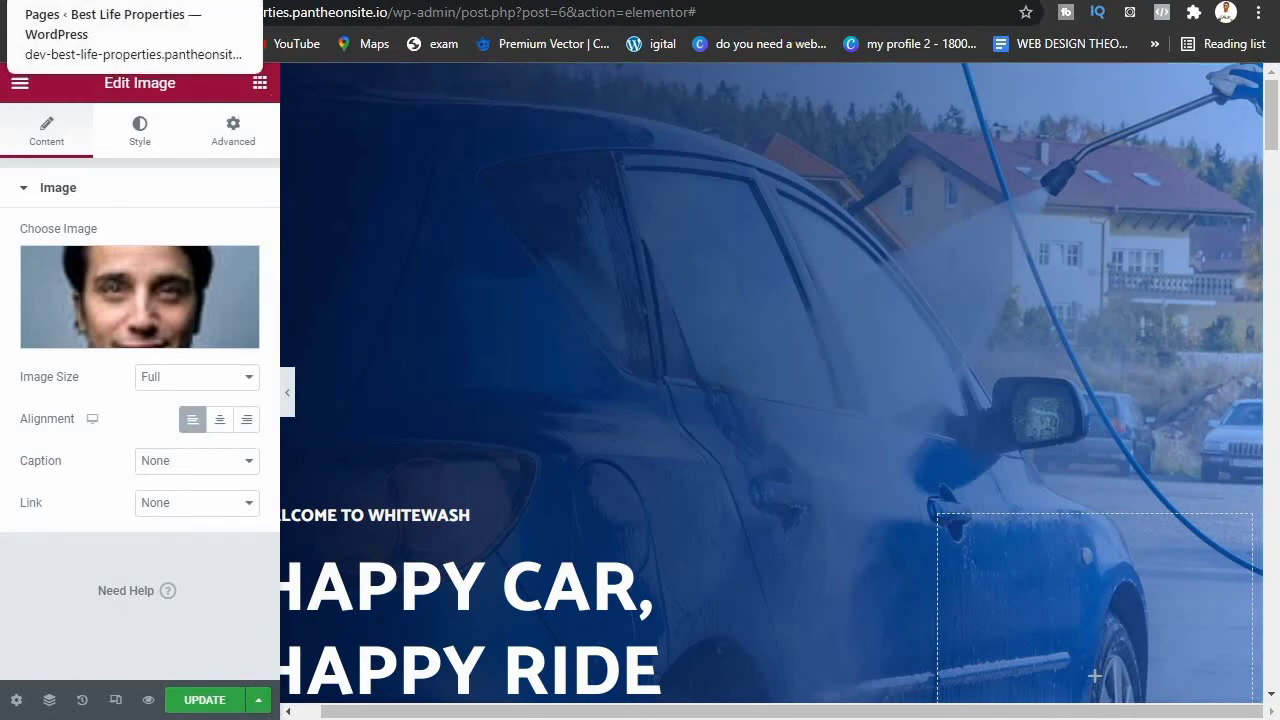
pyautogui.click(130, 12)
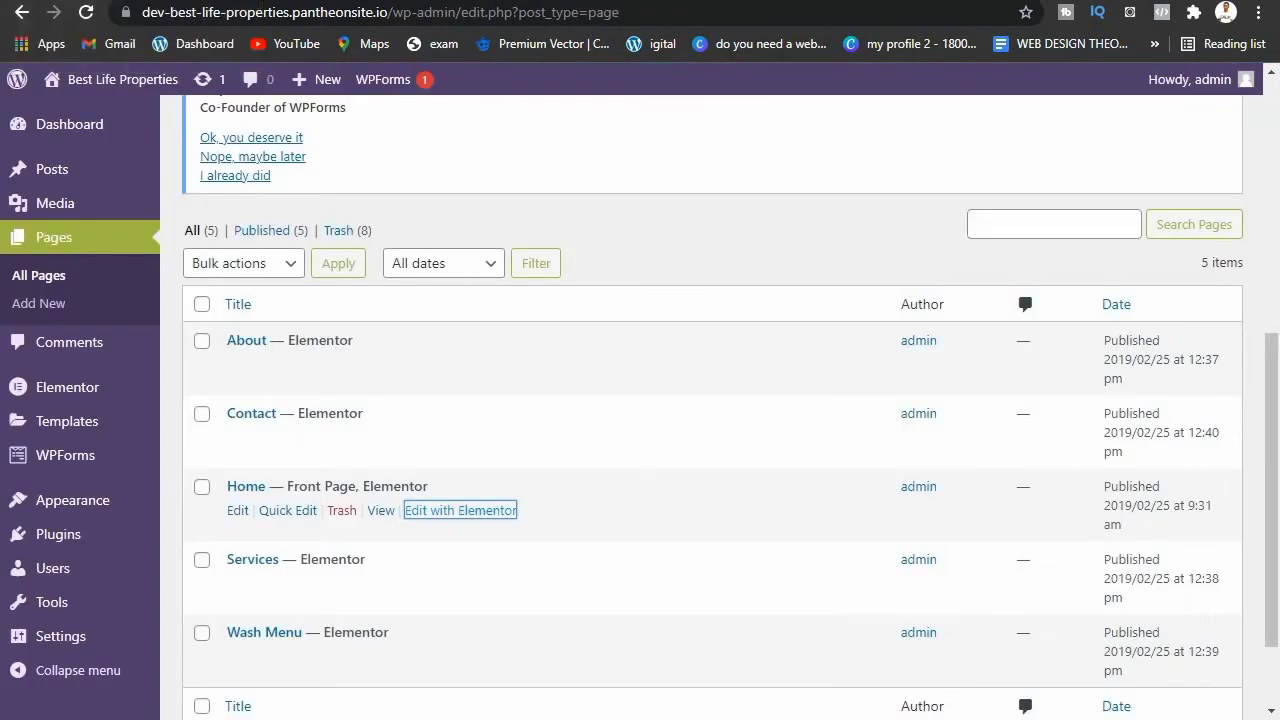
# Step: Open the live homepage in a new tab, scroll through it, then return to the Pages list
pyautogui.rightClick(100, 80)
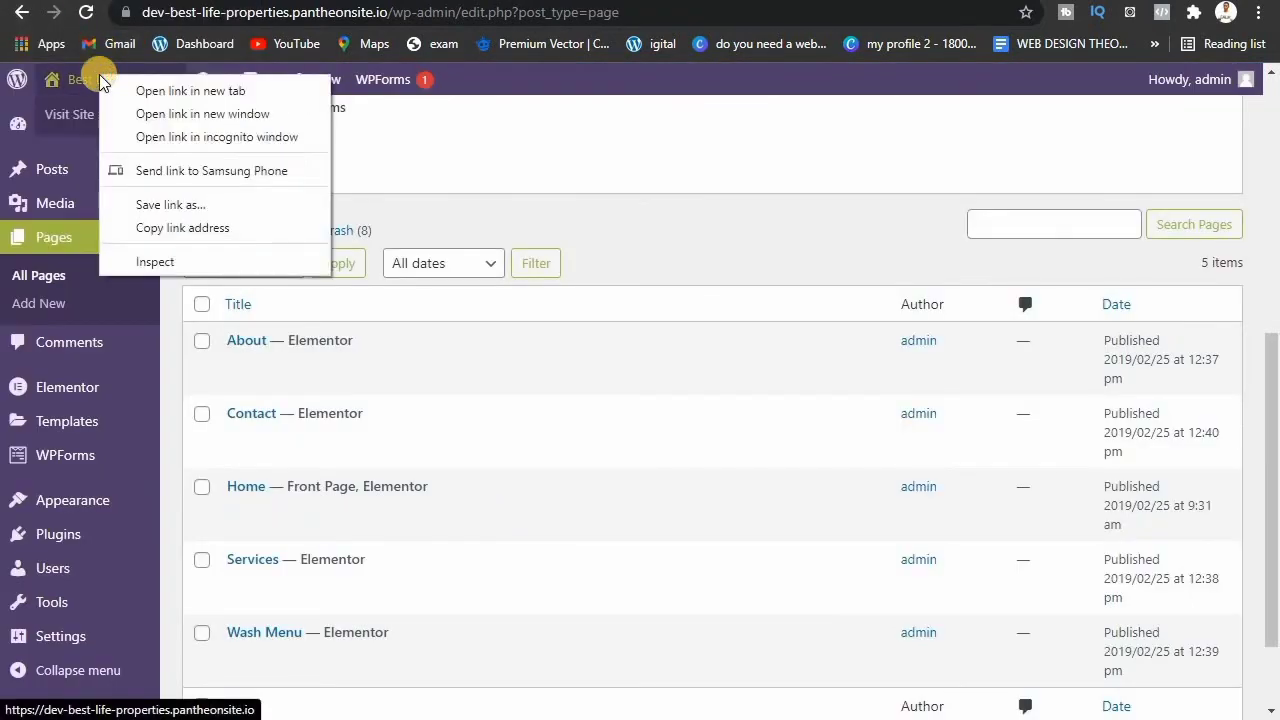
pyautogui.click(166, 90)
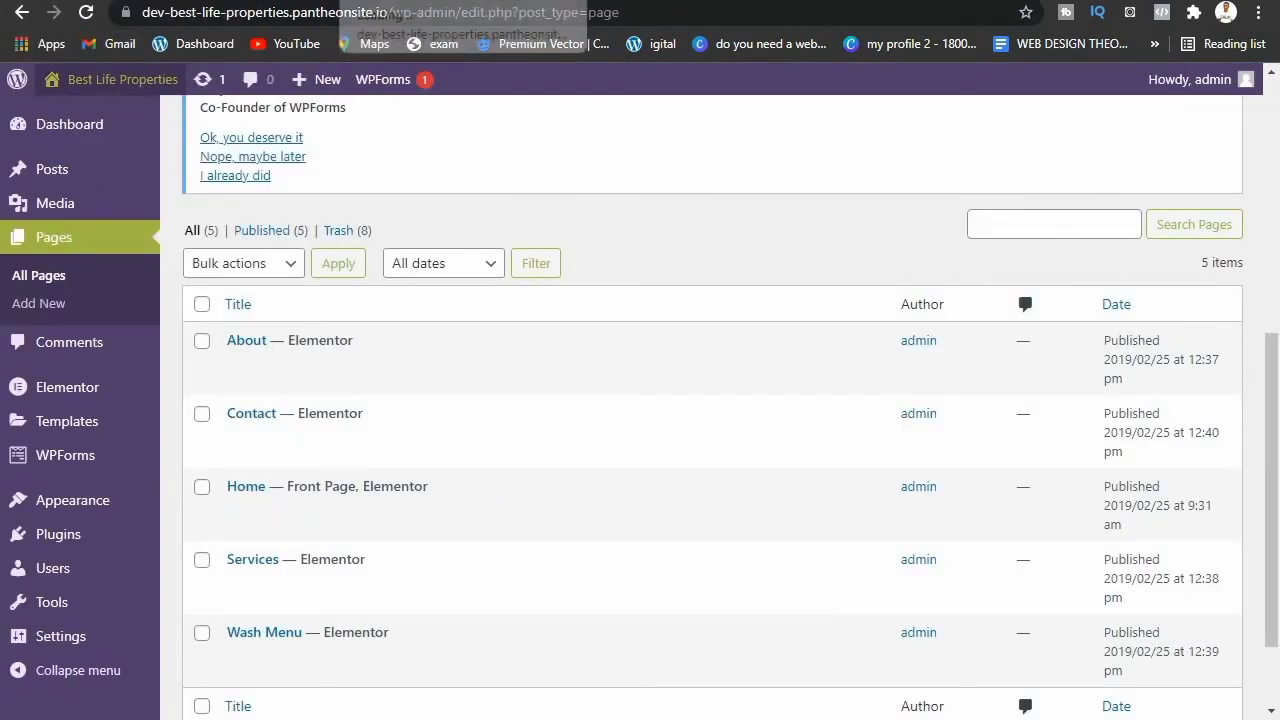
pyautogui.click(470, 2)
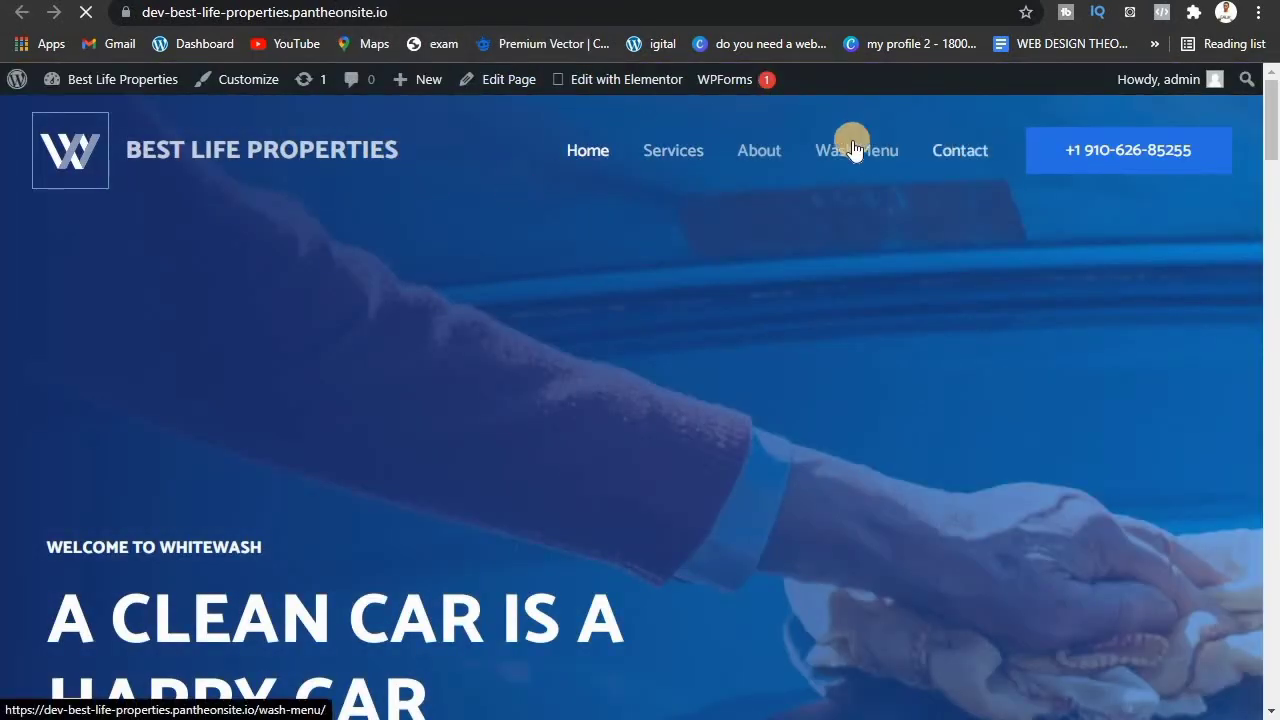
pyautogui.moveTo(1272, 90); pyautogui.dragTo(1258, 636)
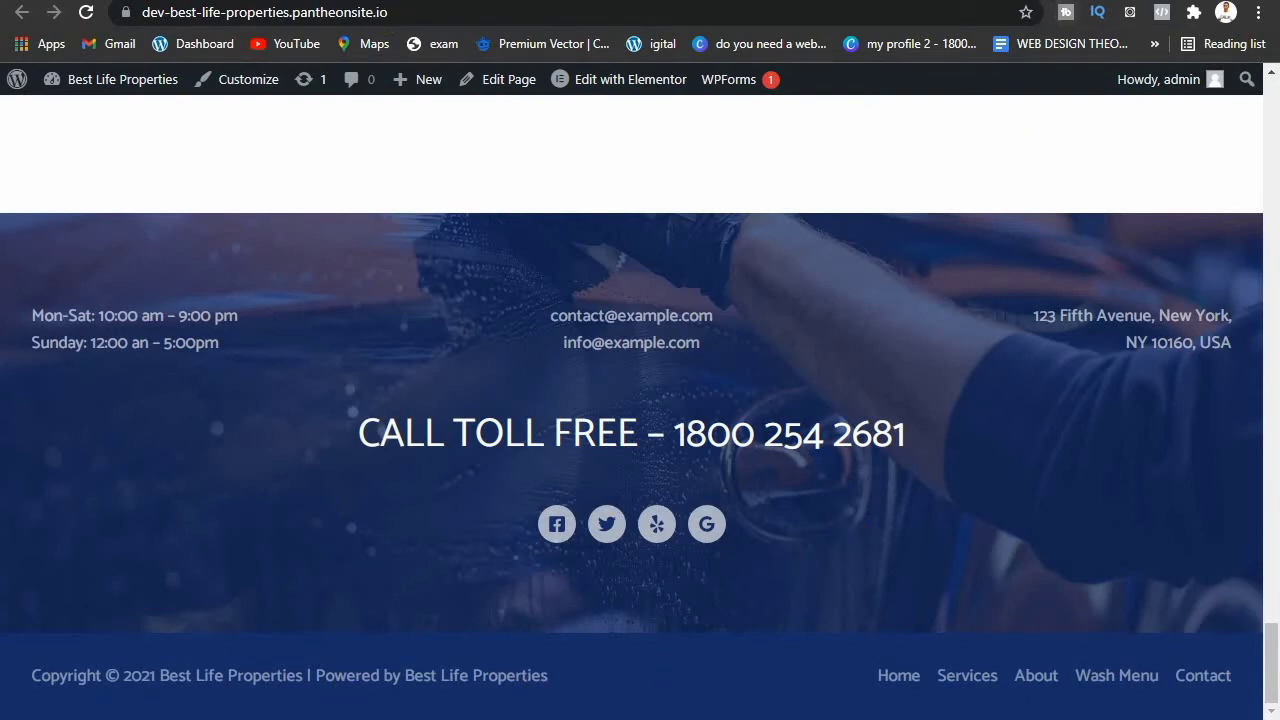
pyautogui.click(64, 0)
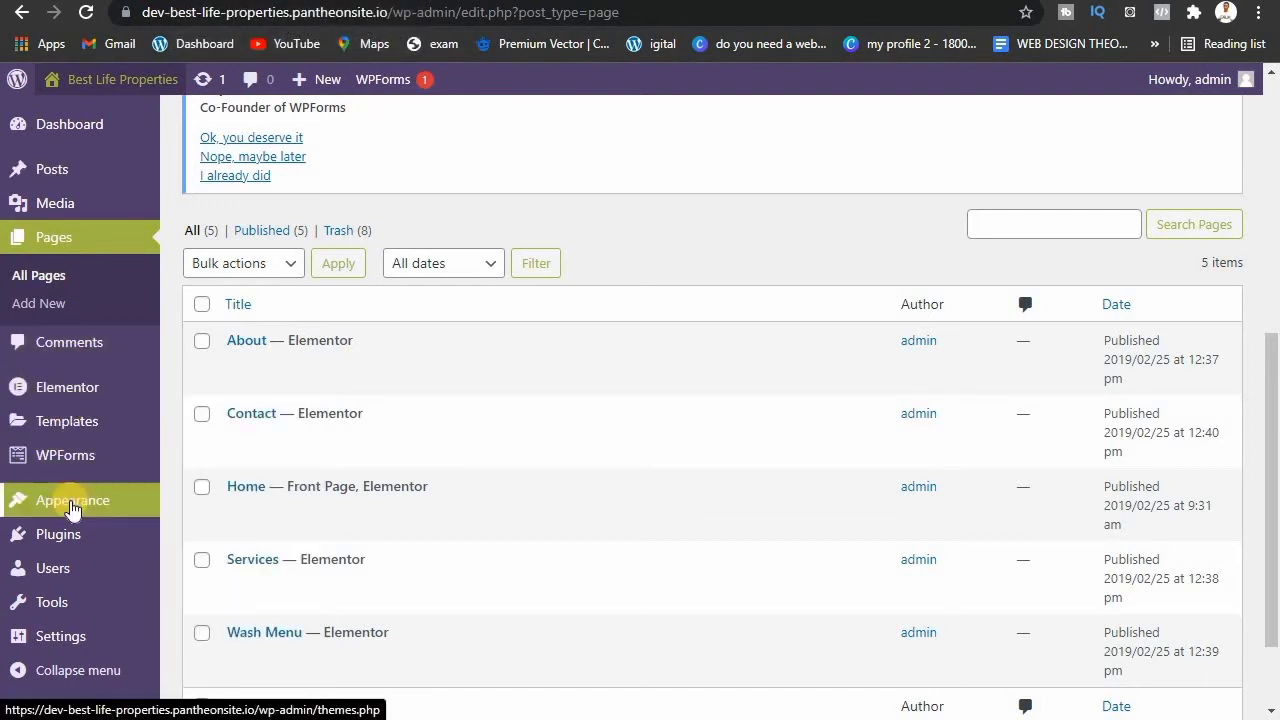
# Step: Launch the Astra theme Customizer through Appearance > Customize
pyautogui.moveTo(72, 510)
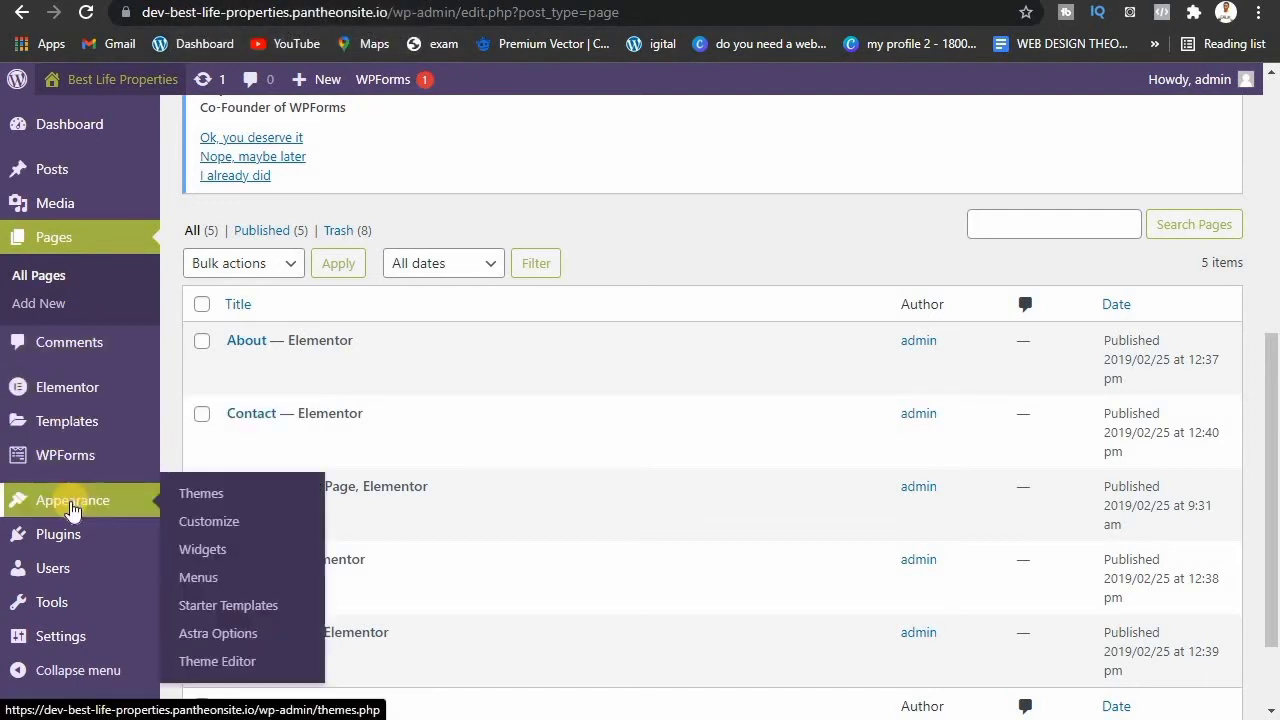
pyautogui.click(226, 525)
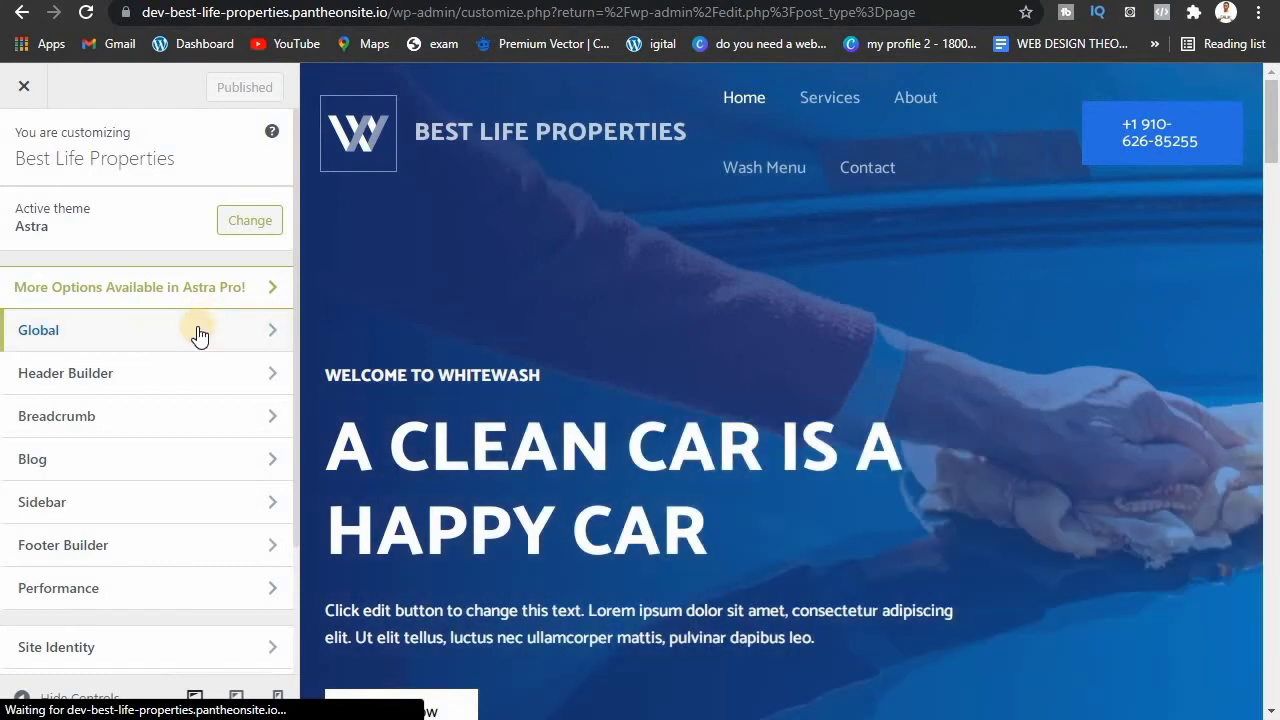
# Step: Review the Global settings, then the header menu, phone button, logo and primary header options
pyautogui.click(232, 331)
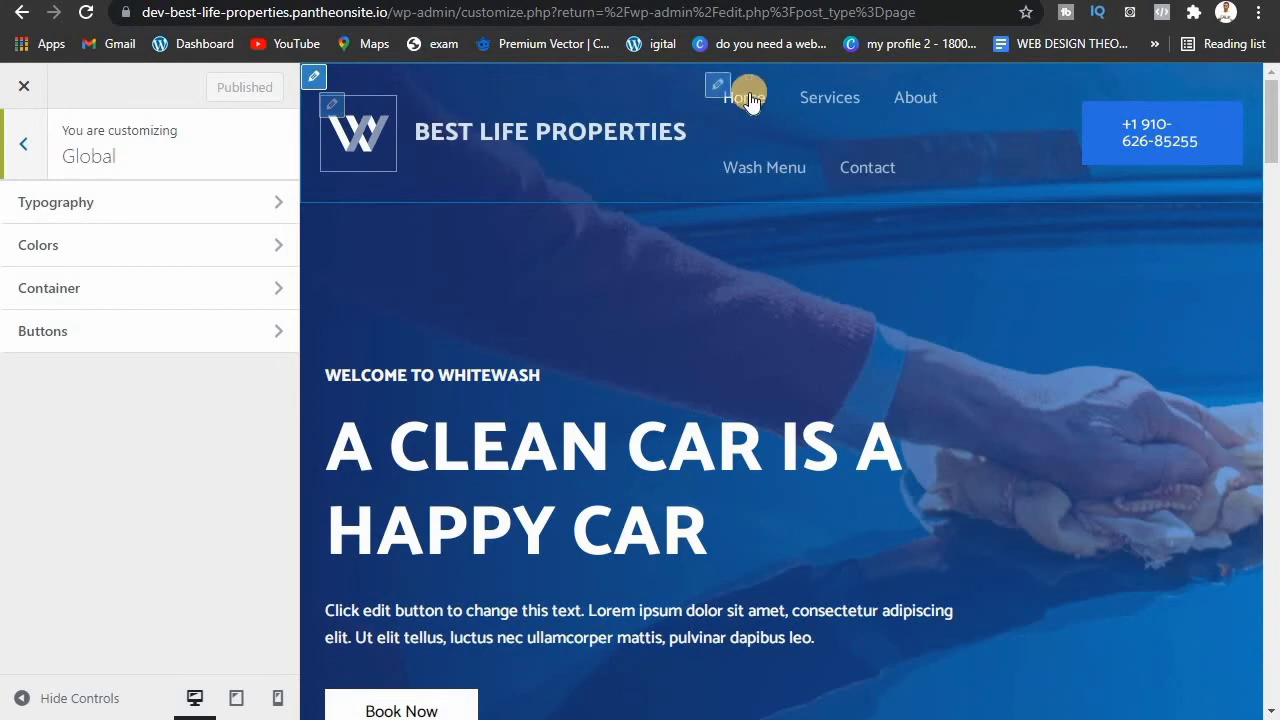
pyautogui.click(718, 82)
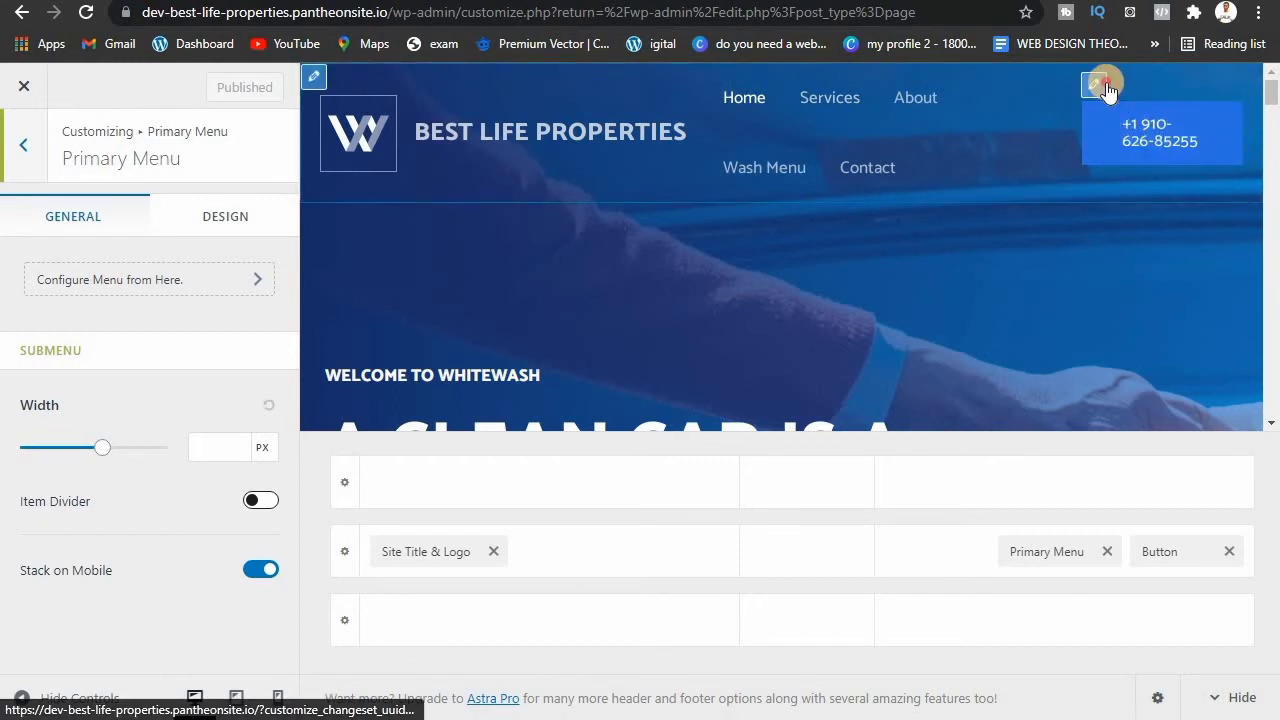
pyautogui.click(1108, 88)
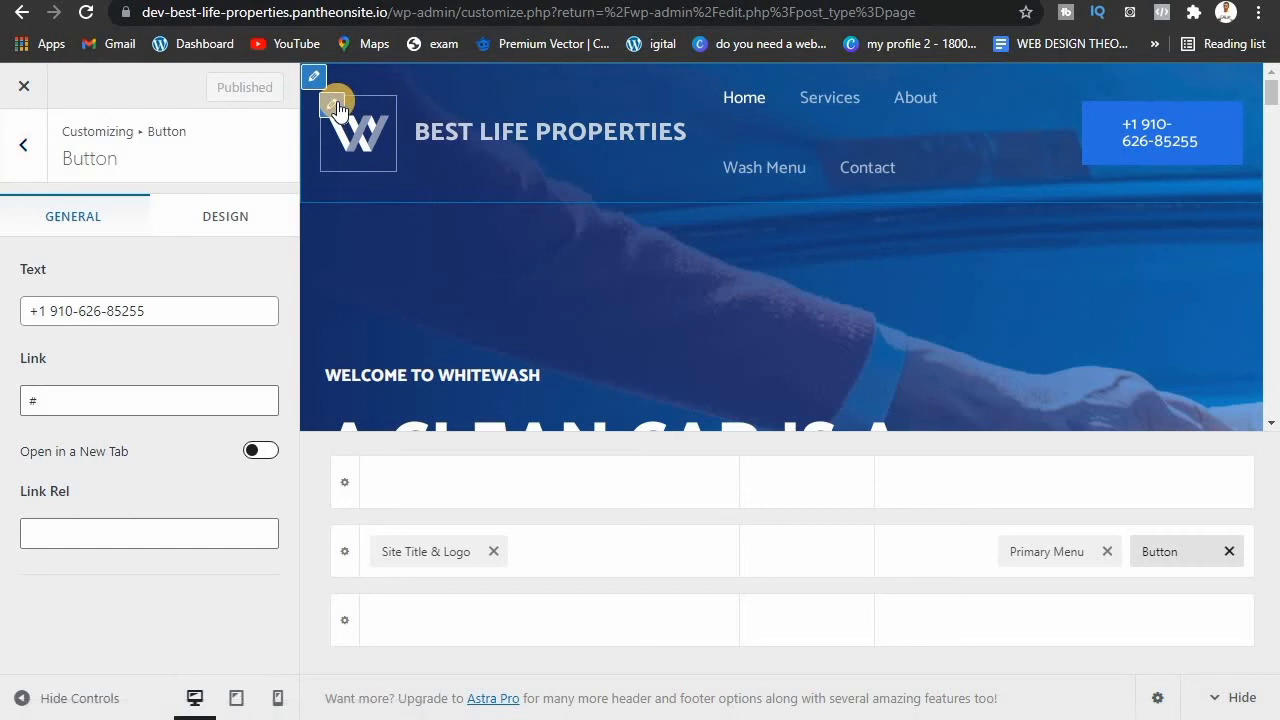
pyautogui.click(334, 105)
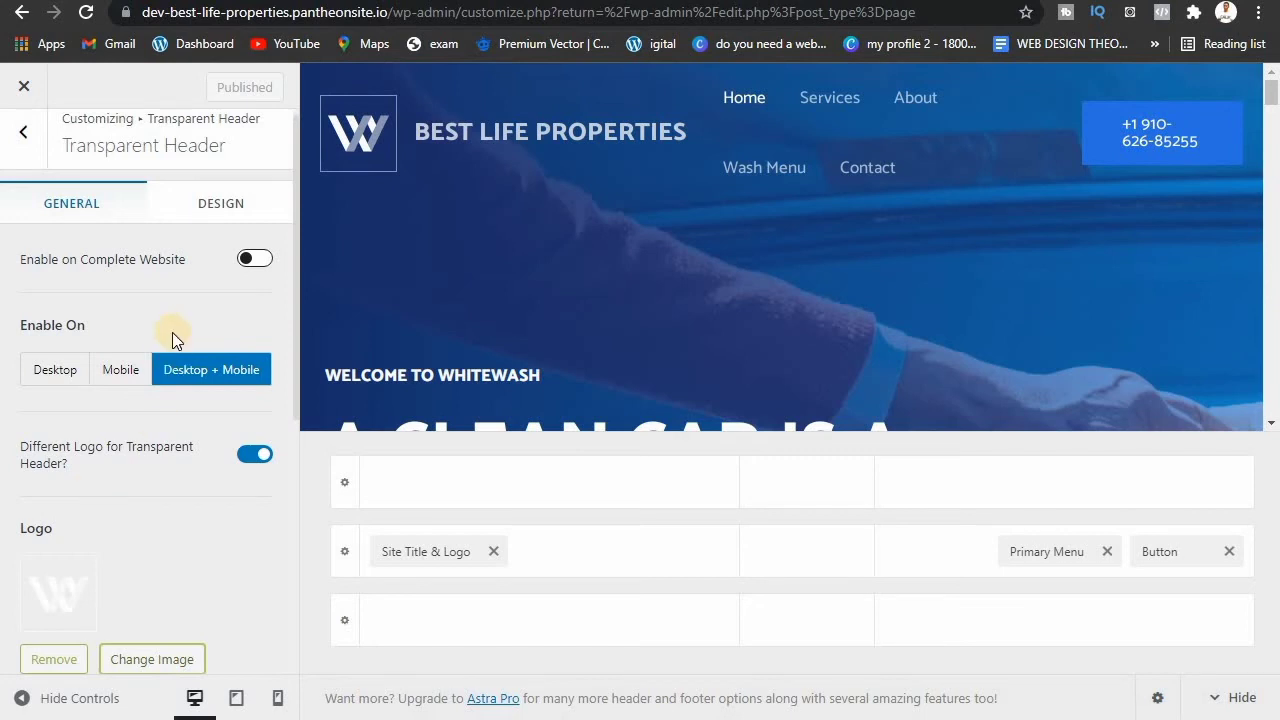
pyautogui.click(718, 95)
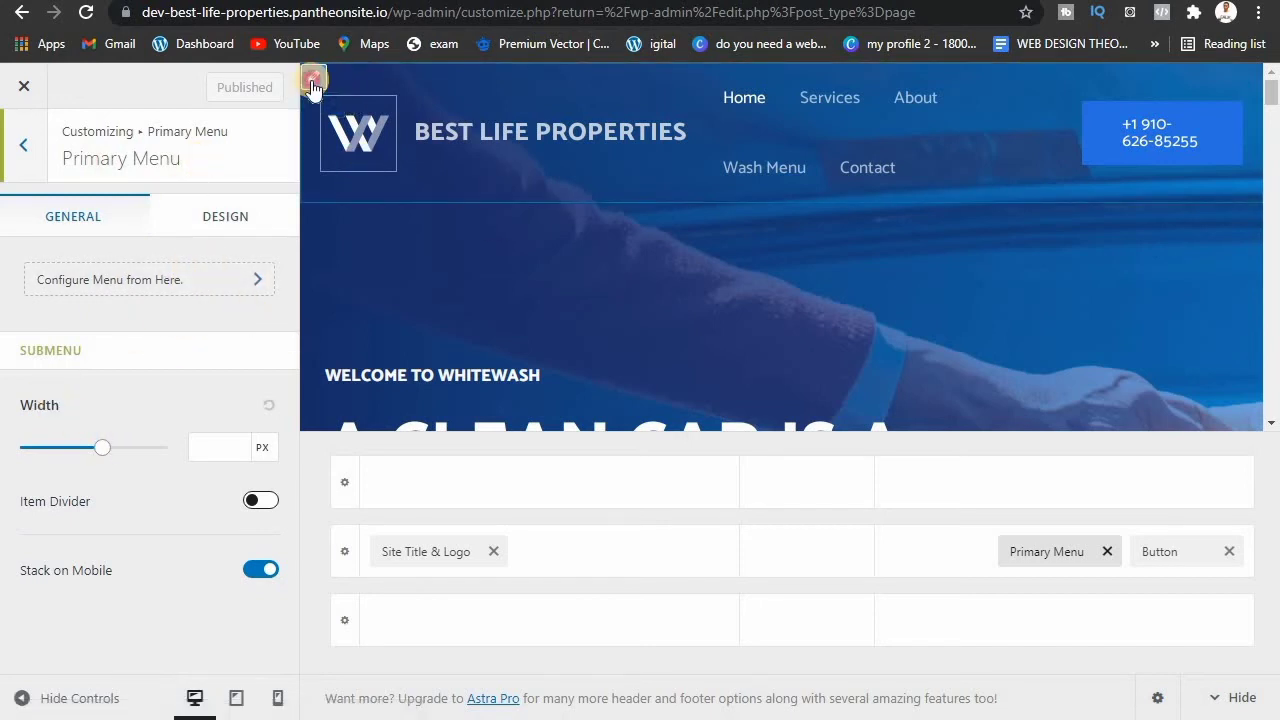
pyautogui.click(314, 80)
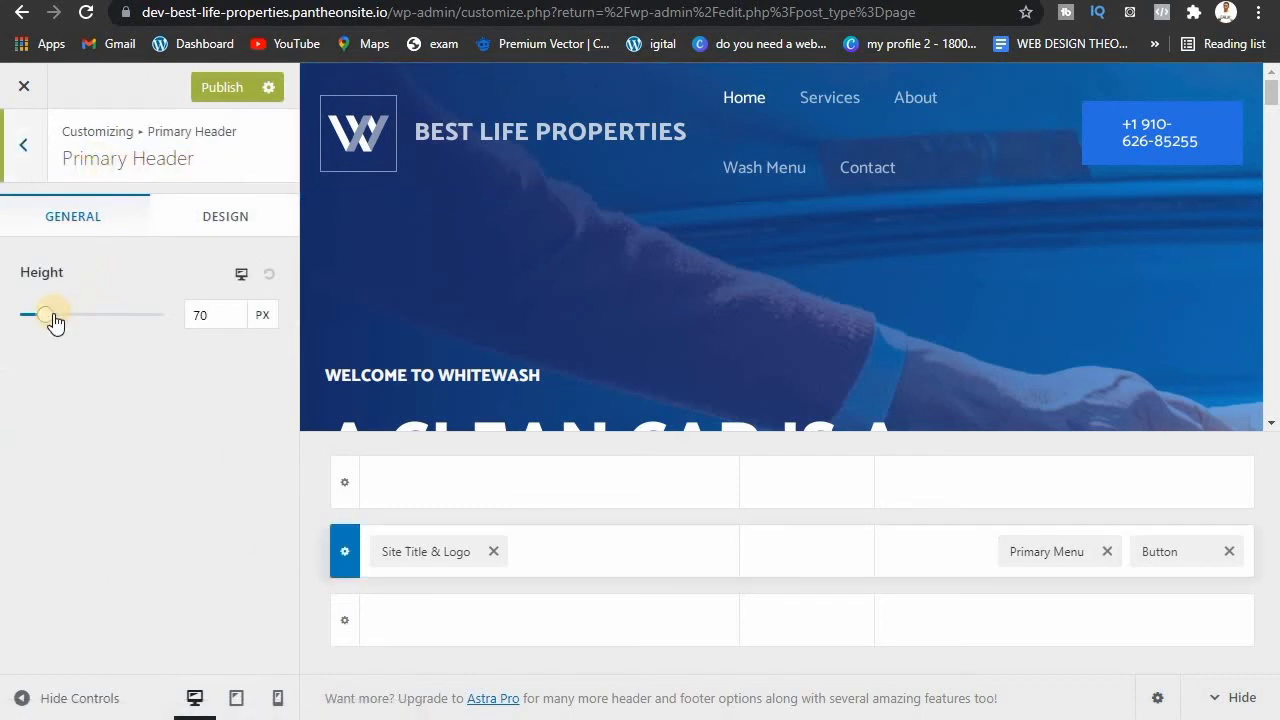
# Step: Shrink the Primary Header height to 29 px, then go to Site Title & Logo
pyautogui.moveTo(51, 317)
pyautogui.mouseDown()
pyautogui.moveTo(84, 320)
pyautogui.moveTo(28, 320)
pyautogui.mouseUp()
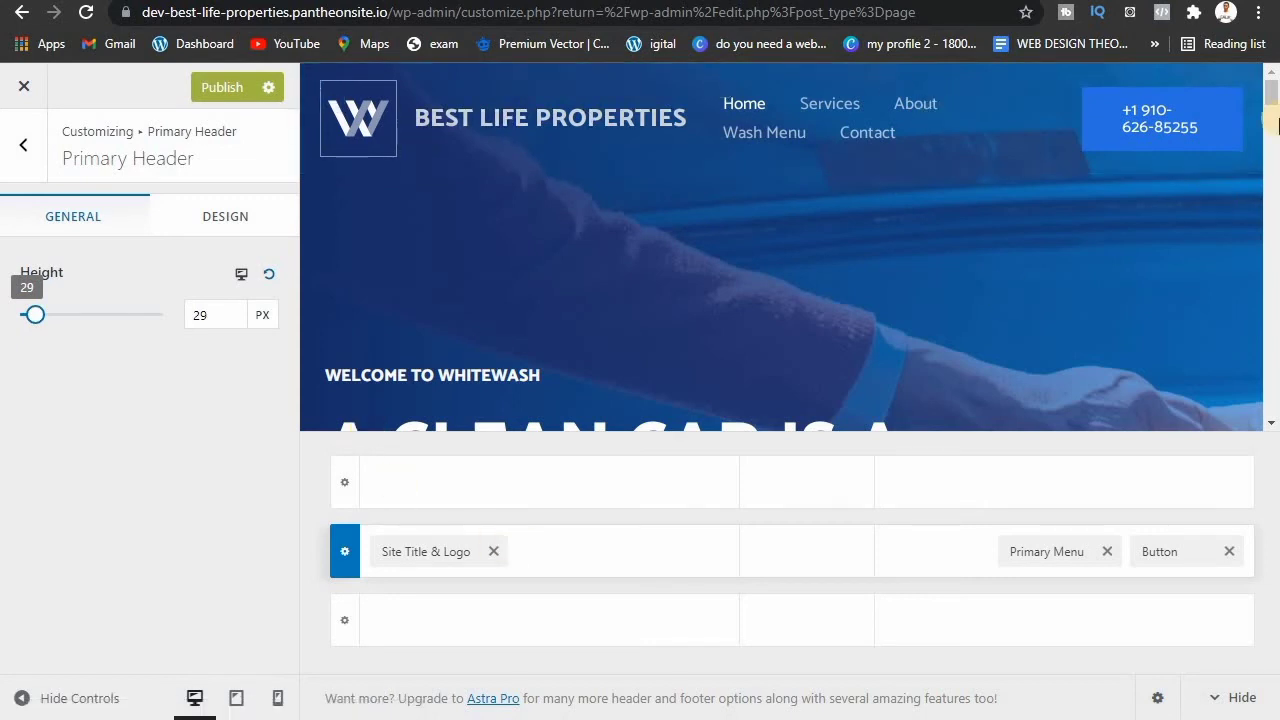
pyautogui.moveTo(1272, 105); pyautogui.dragTo(1272, 88)
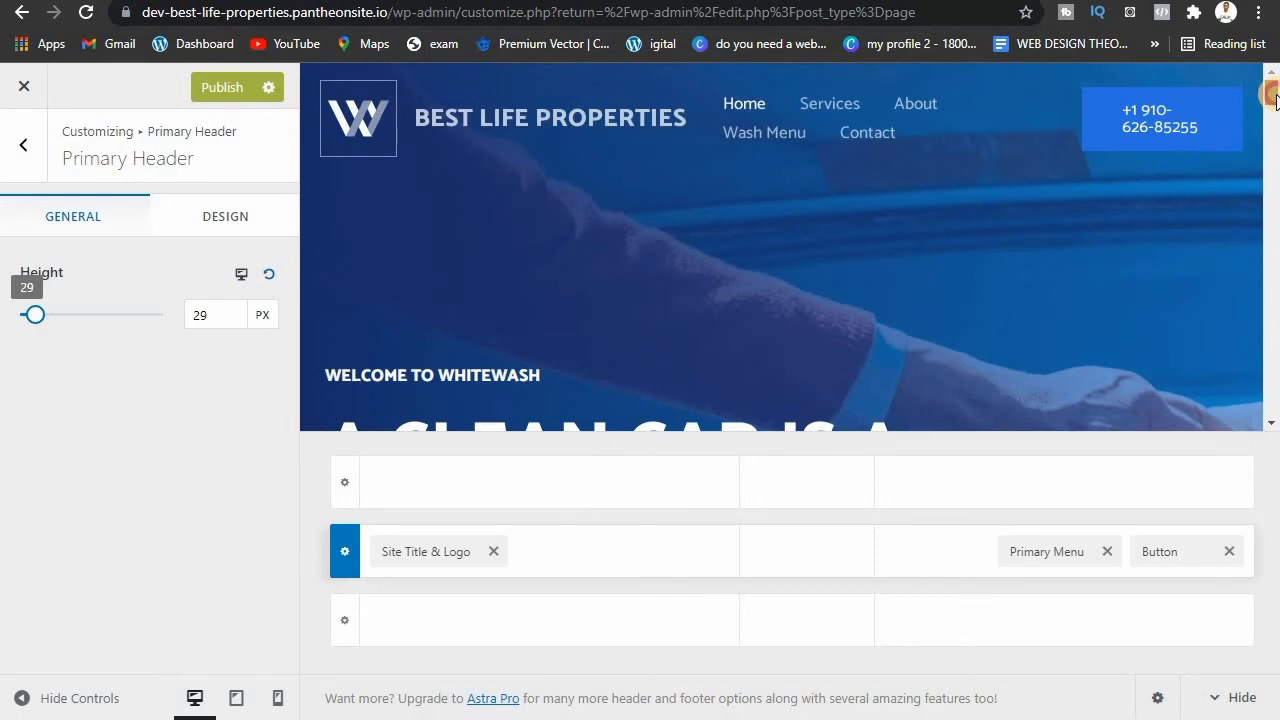
pyautogui.click(411, 555)
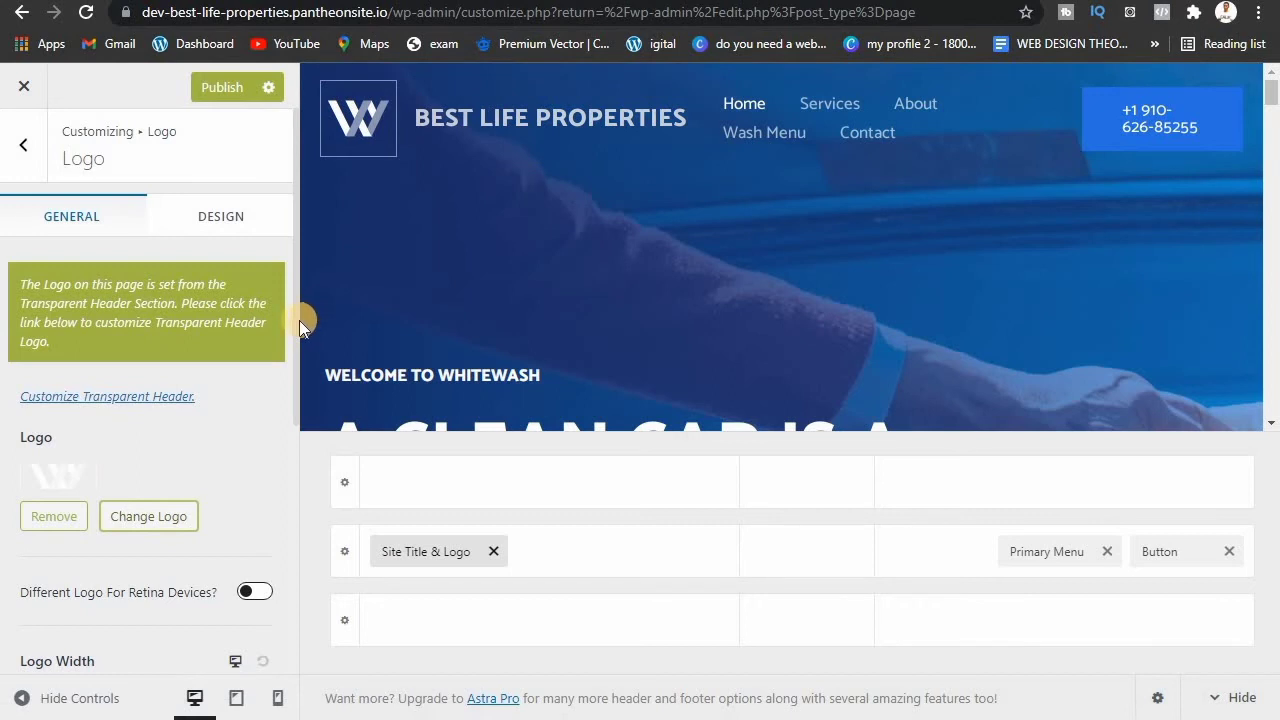
# Step: Toggle the site title off and back on in the header, checking the preview
pyautogui.moveTo(296, 317); pyautogui.dragTo(219, 427)
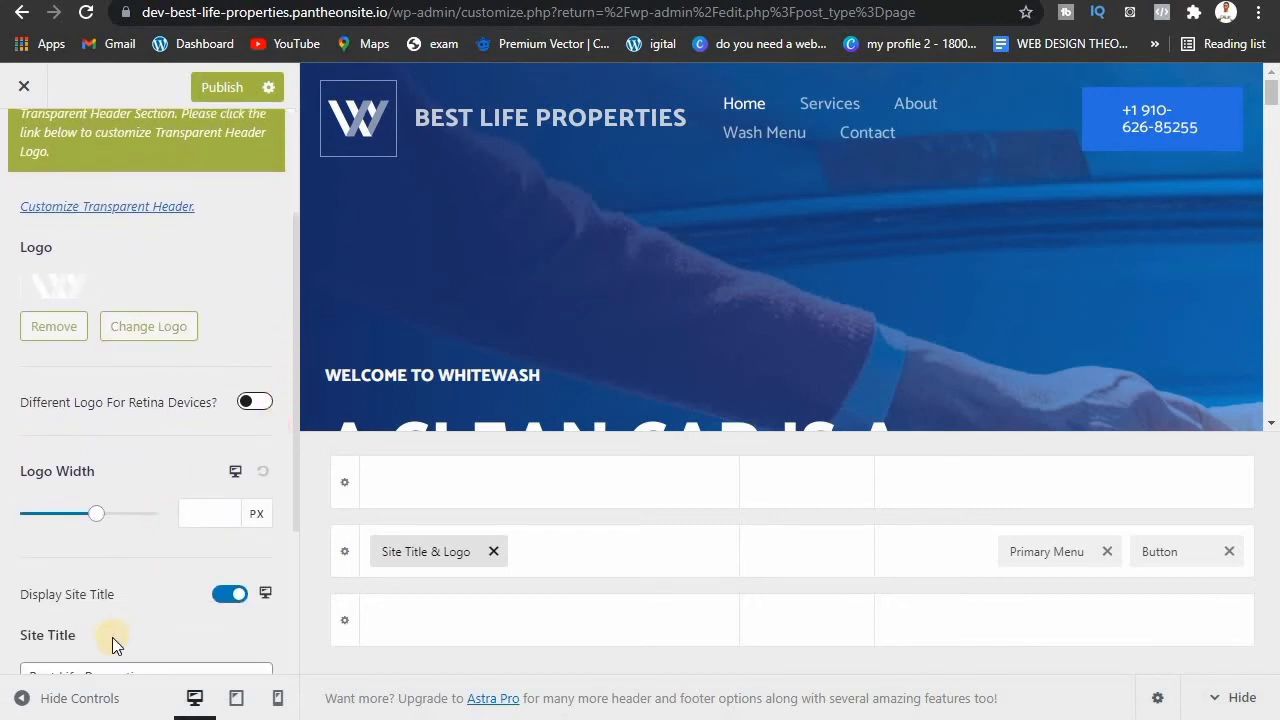
pyautogui.click(216, 598)
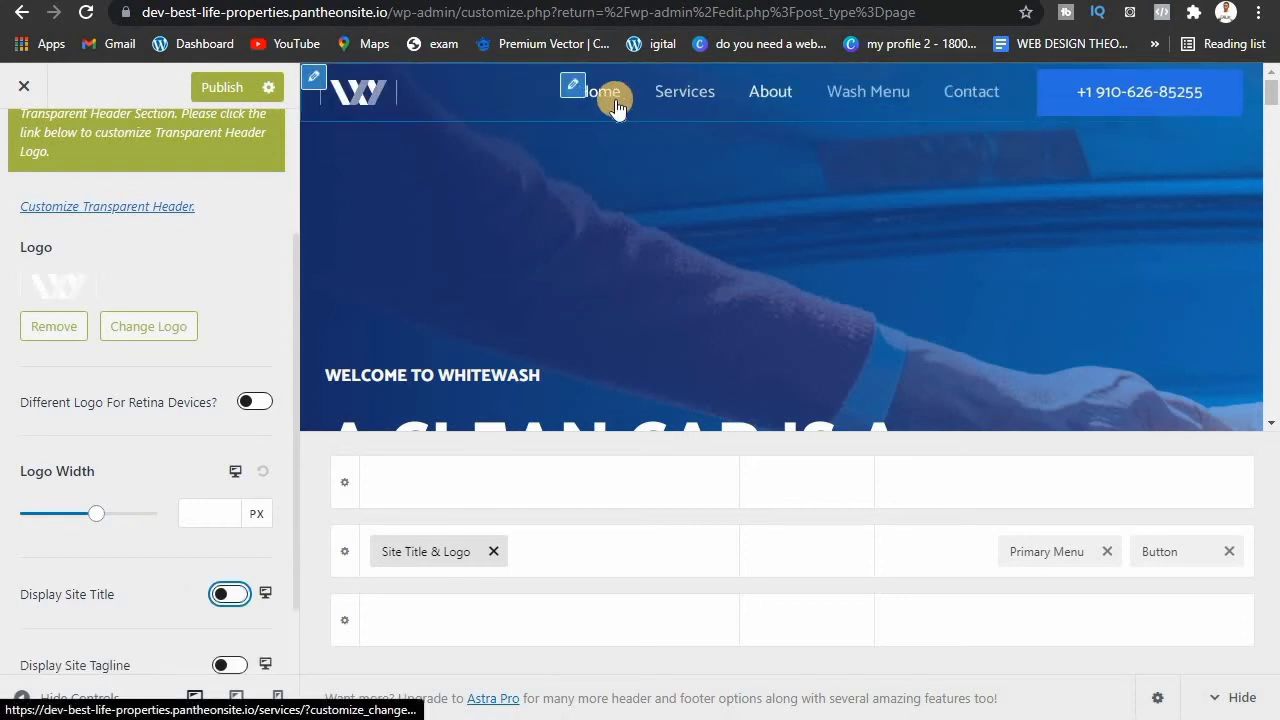
pyautogui.click(1273, 96)
pyautogui.click(1274, 98)
pyautogui.moveTo(1274, 99); pyautogui.dragTo(1274, 103)
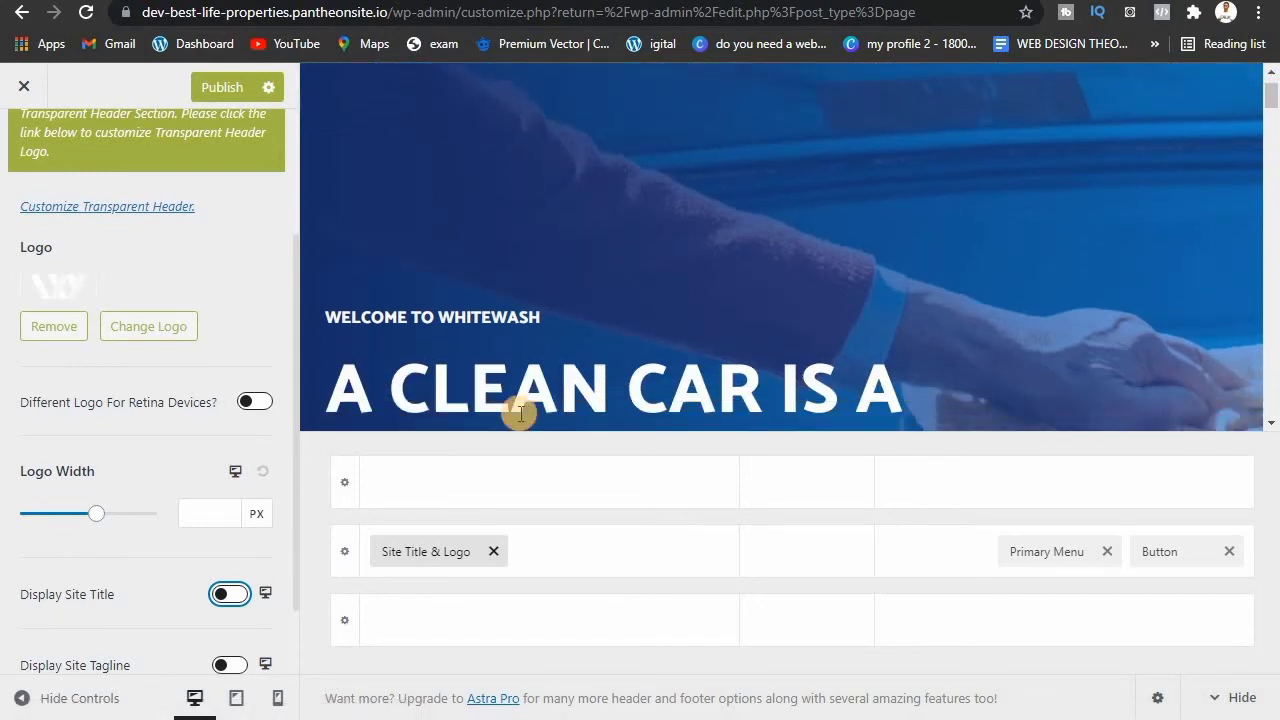
pyautogui.click(229, 596)
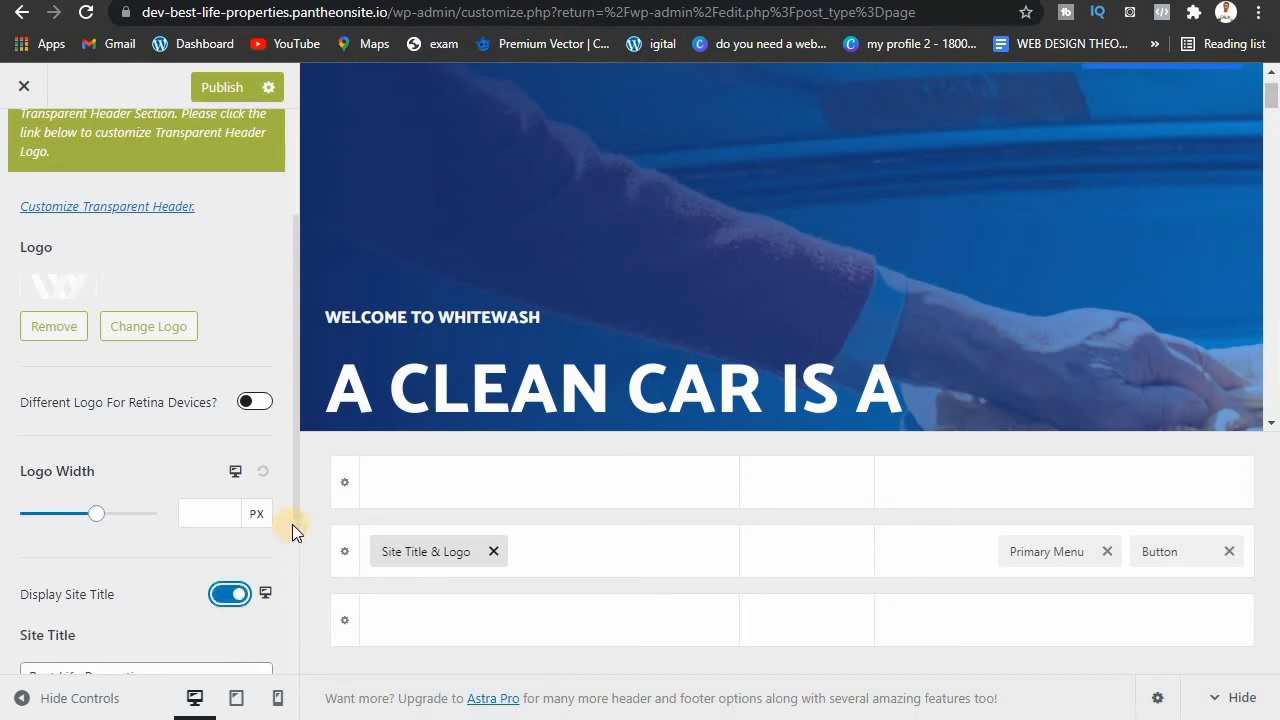
pyautogui.moveTo(295, 523); pyautogui.dragTo(298, 619)
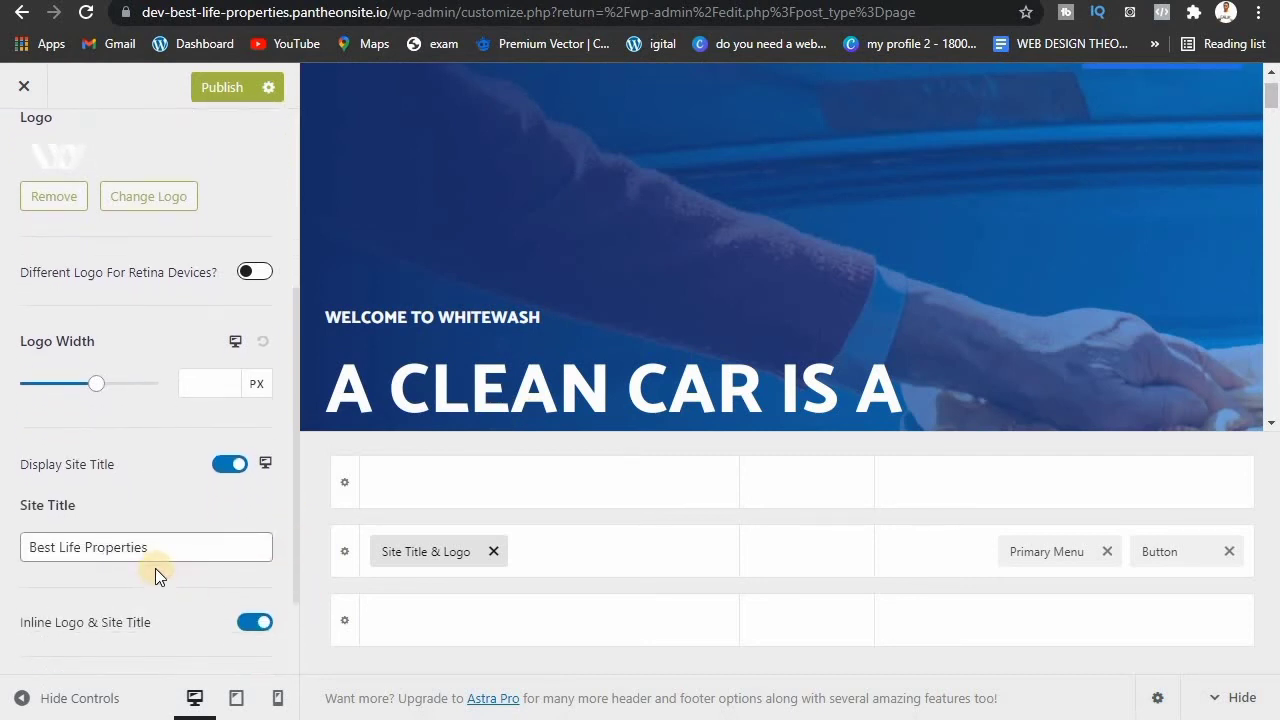
# Step: Replace the site title text with 'WHITE CAR'
pyautogui.tripleClick(157, 549)
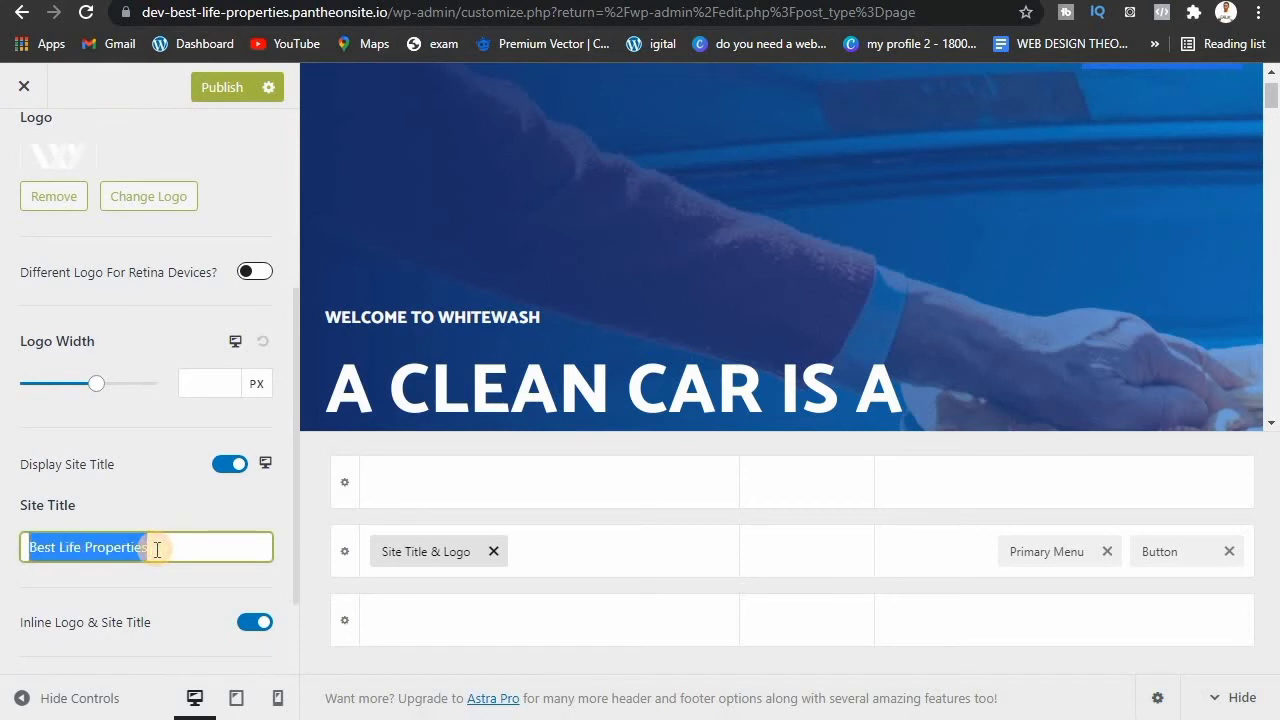
pyautogui.write('W')
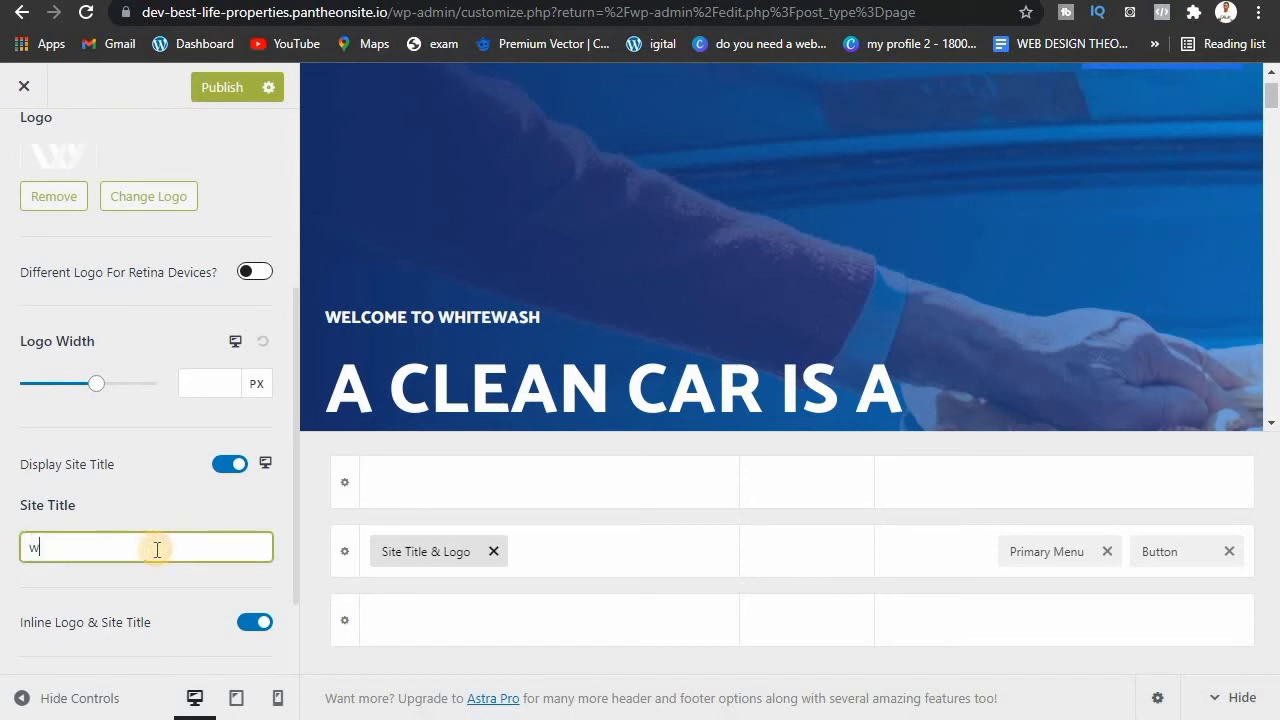
pyautogui.press('BackSpace')
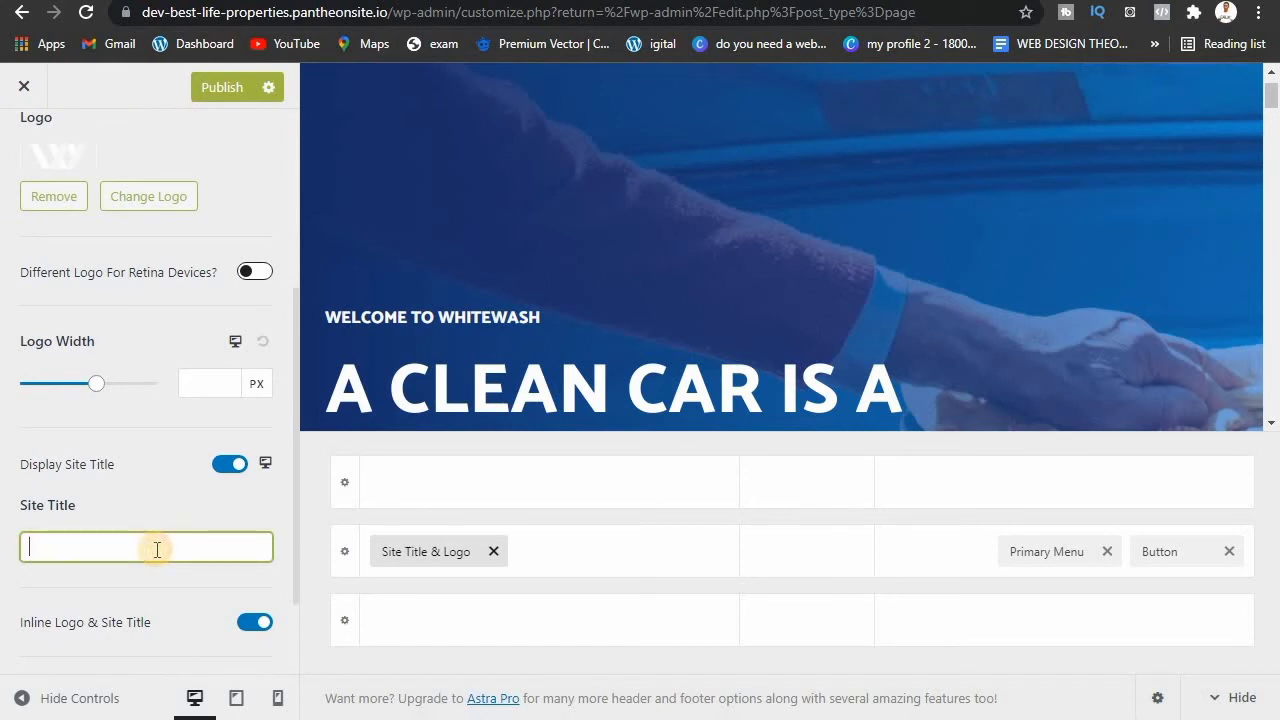
pyautogui.write('W')
pyautogui.press('BackSpace')
pyautogui.press('BackSpace')
pyautogui.press('BackSpace')
pyautogui.write('WA')
pyautogui.write('H')
pyautogui.write('ITE')
pyautogui.write('CA')
pyautogui.write('RE')
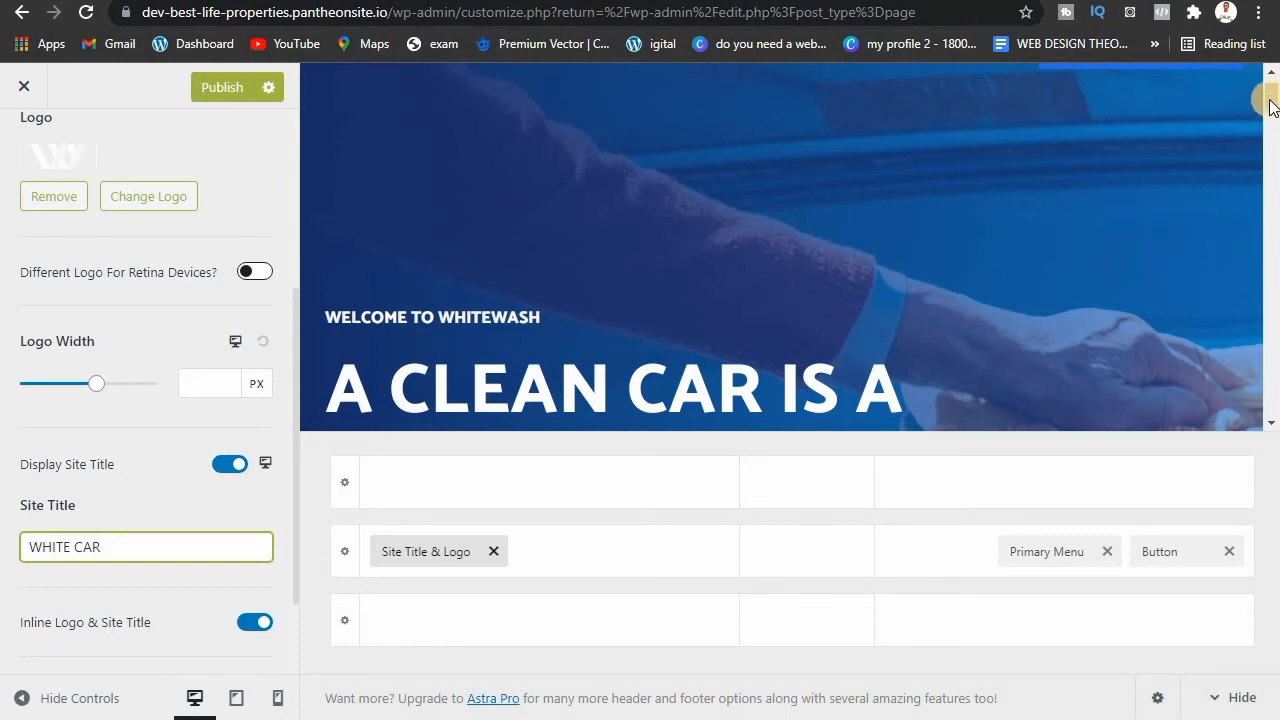
pyautogui.scroll(2, 1272, 85)
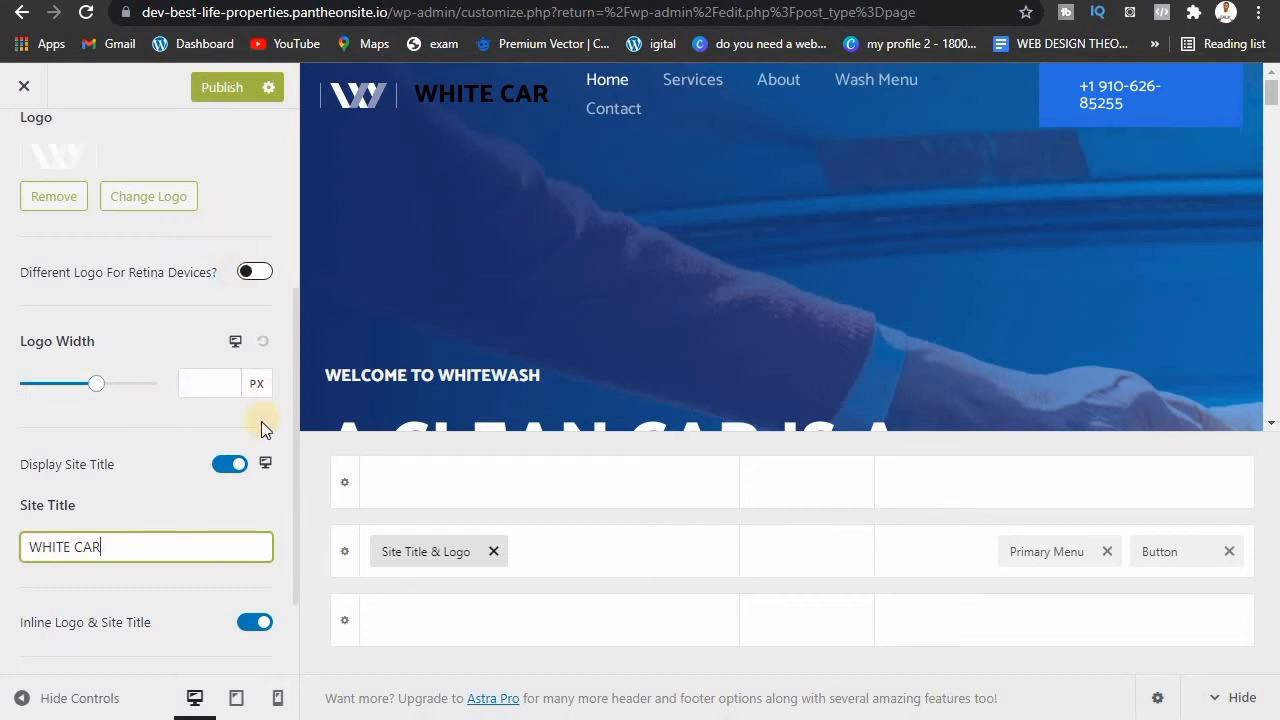
pyautogui.click(174, 574)
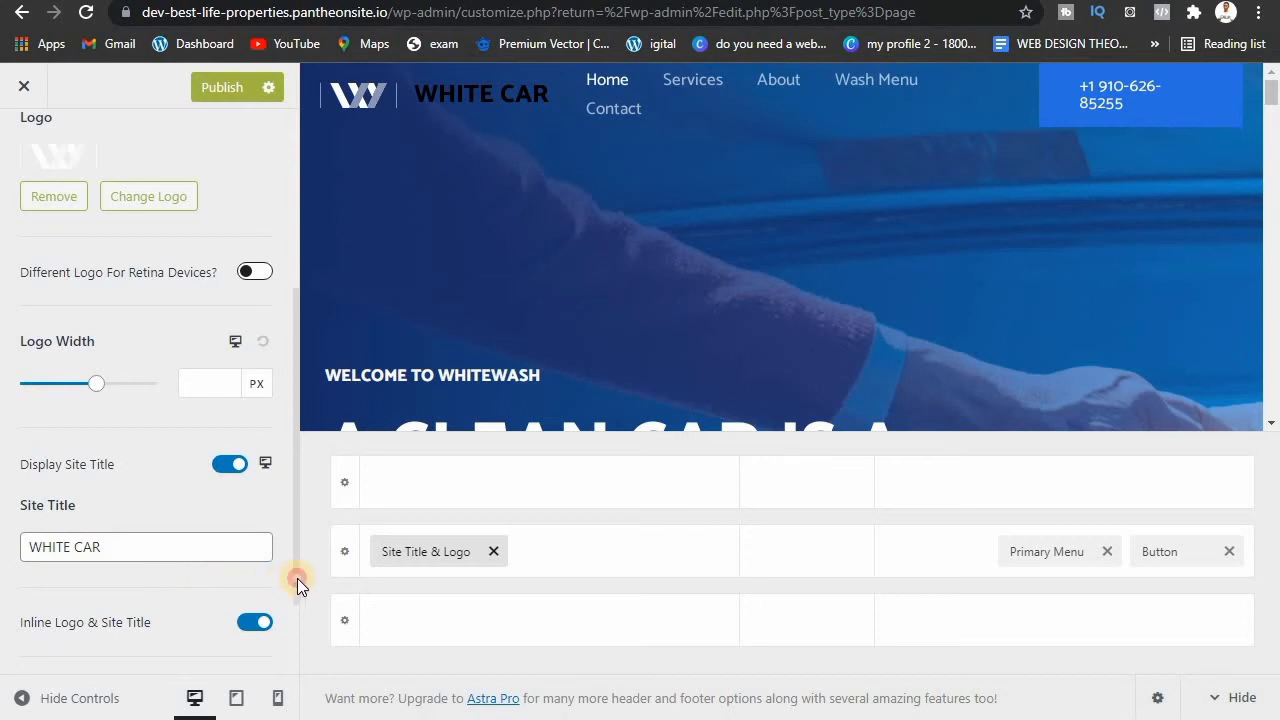
pyautogui.moveTo(297, 578); pyautogui.dragTo(288, 674)
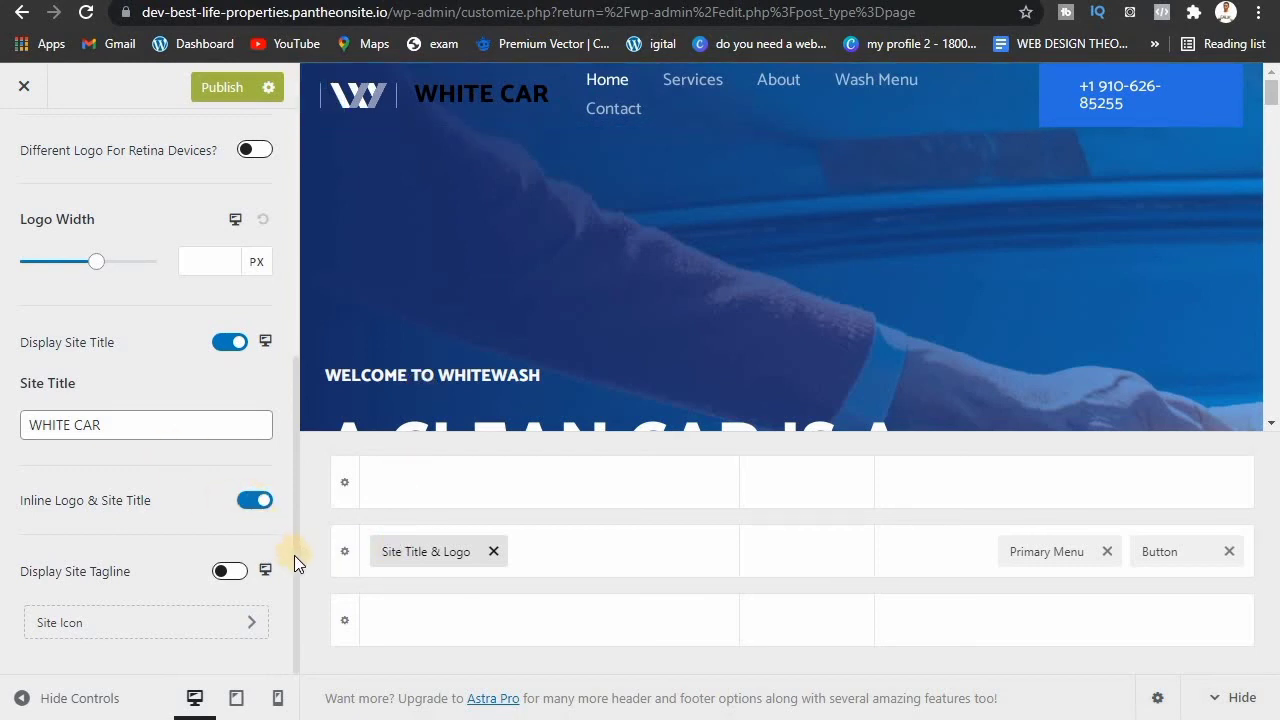
pyautogui.moveTo(294, 555); pyautogui.dragTo(292, 299)
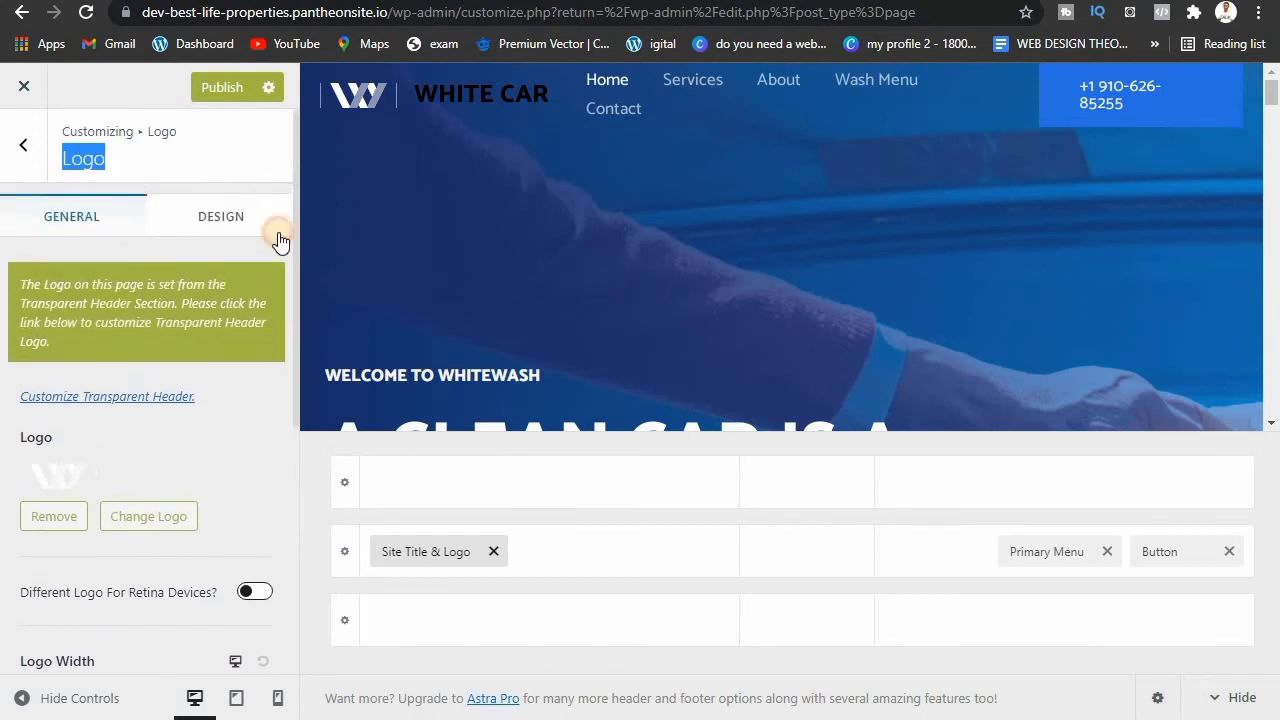
pyautogui.click(246, 227)
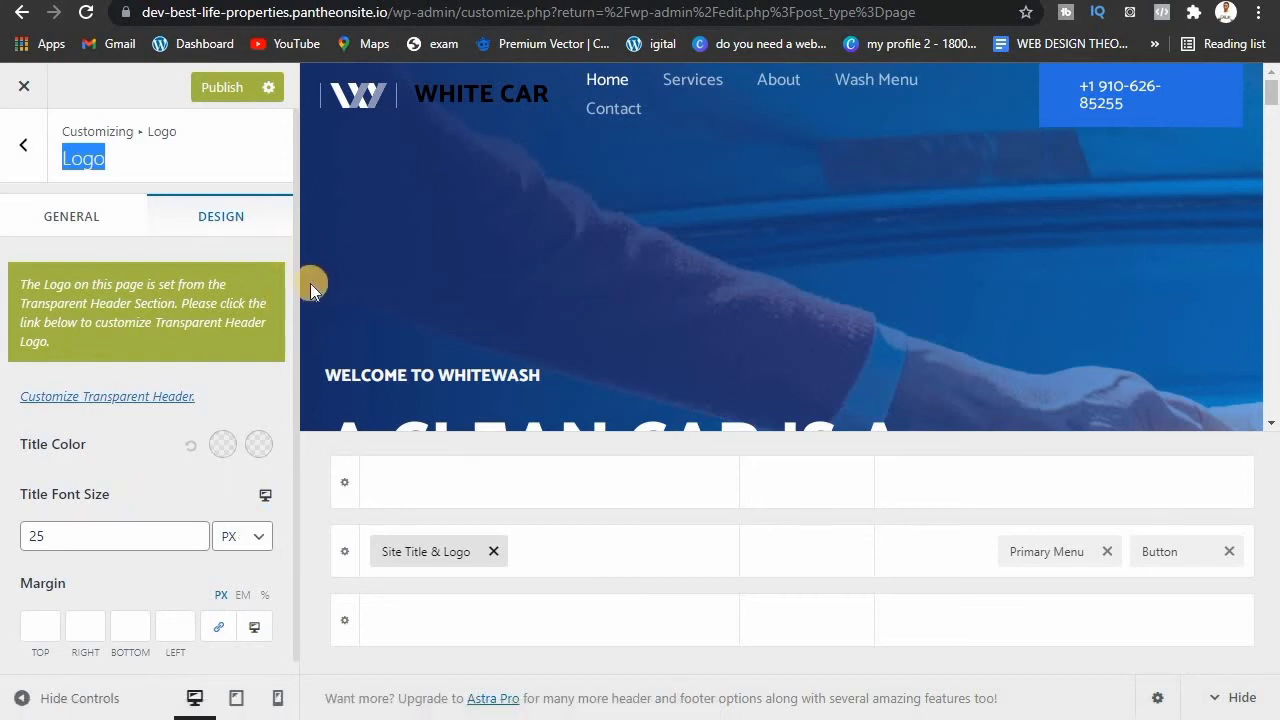
pyautogui.moveTo(298, 289); pyautogui.dragTo(288, 351)
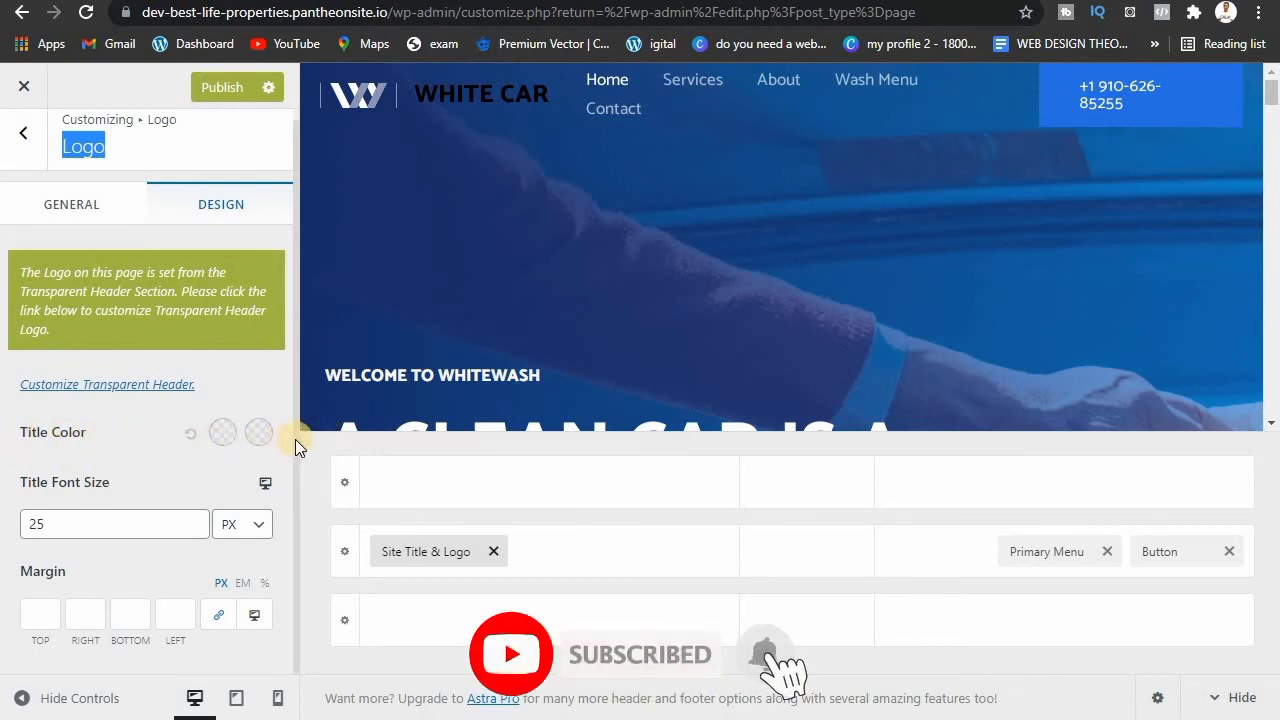
pyautogui.moveTo(295, 439); pyautogui.dragTo(289, 502)
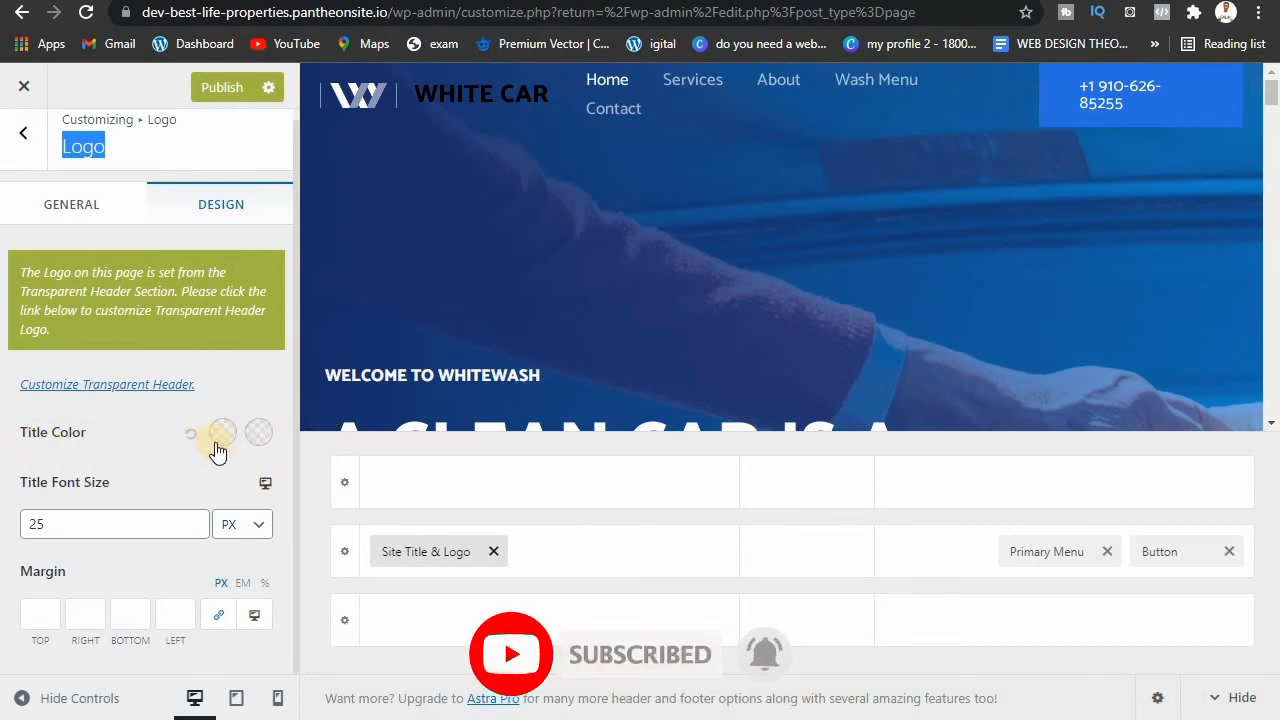
pyautogui.click(155, 455)
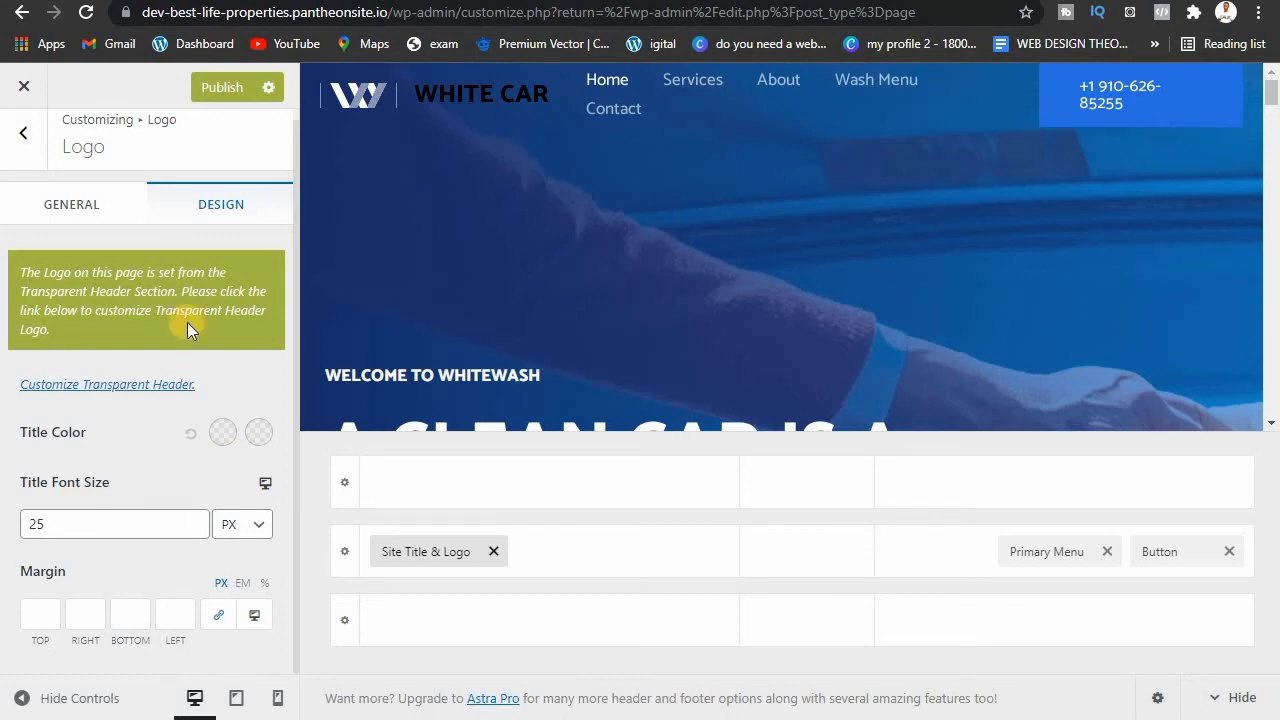
pyautogui.click(100, 210)
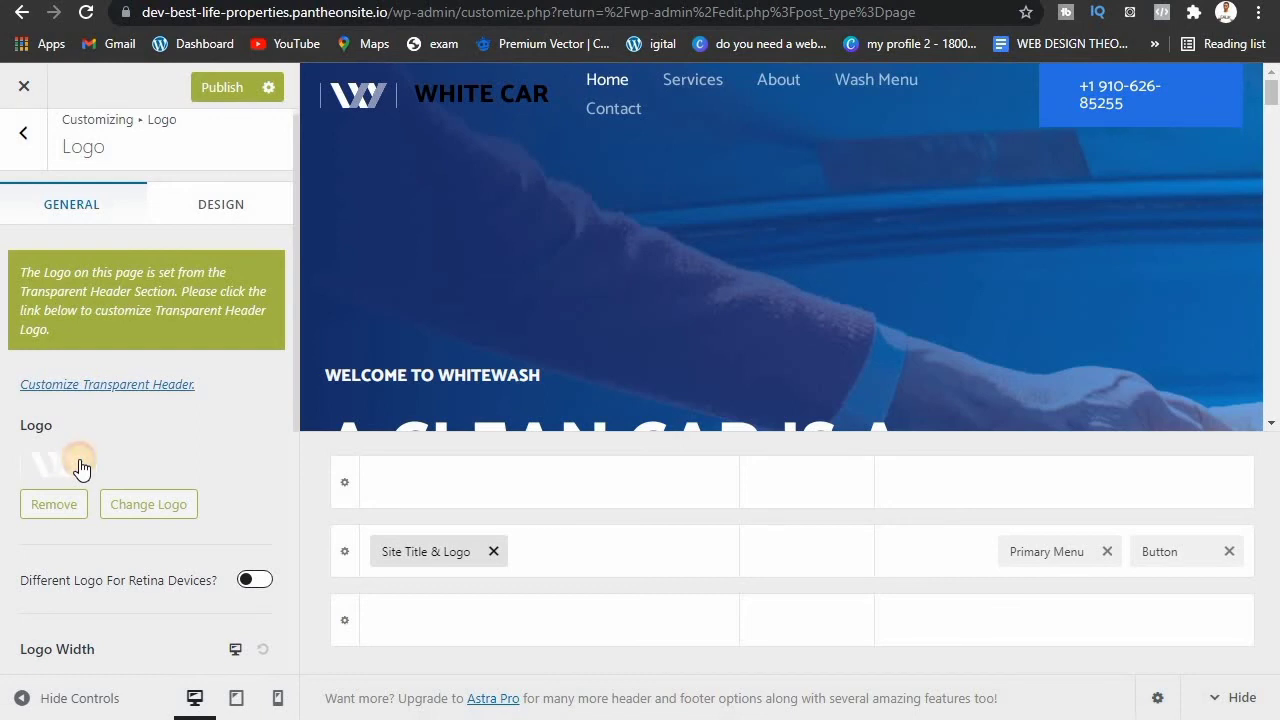
# Step: Set phone.png from the Media Library as the logo, enlarging the crop area before applying it
pyautogui.click(81, 467)
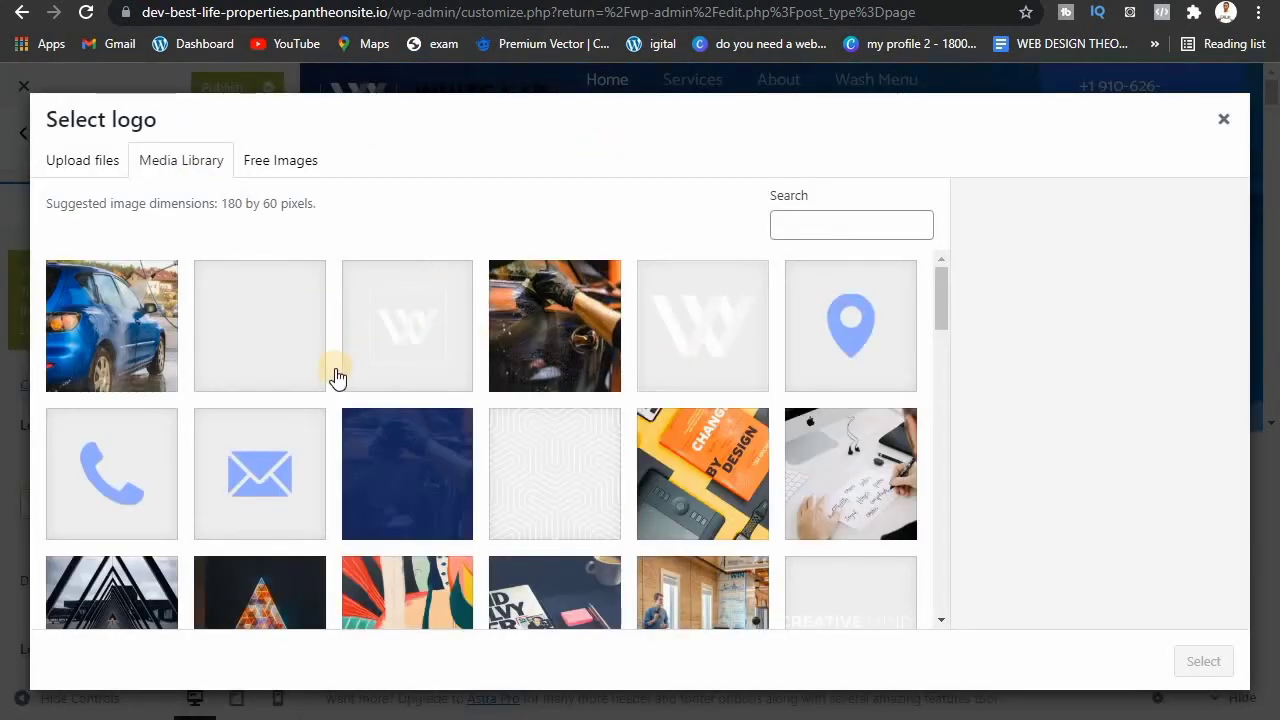
pyautogui.click(123, 487)
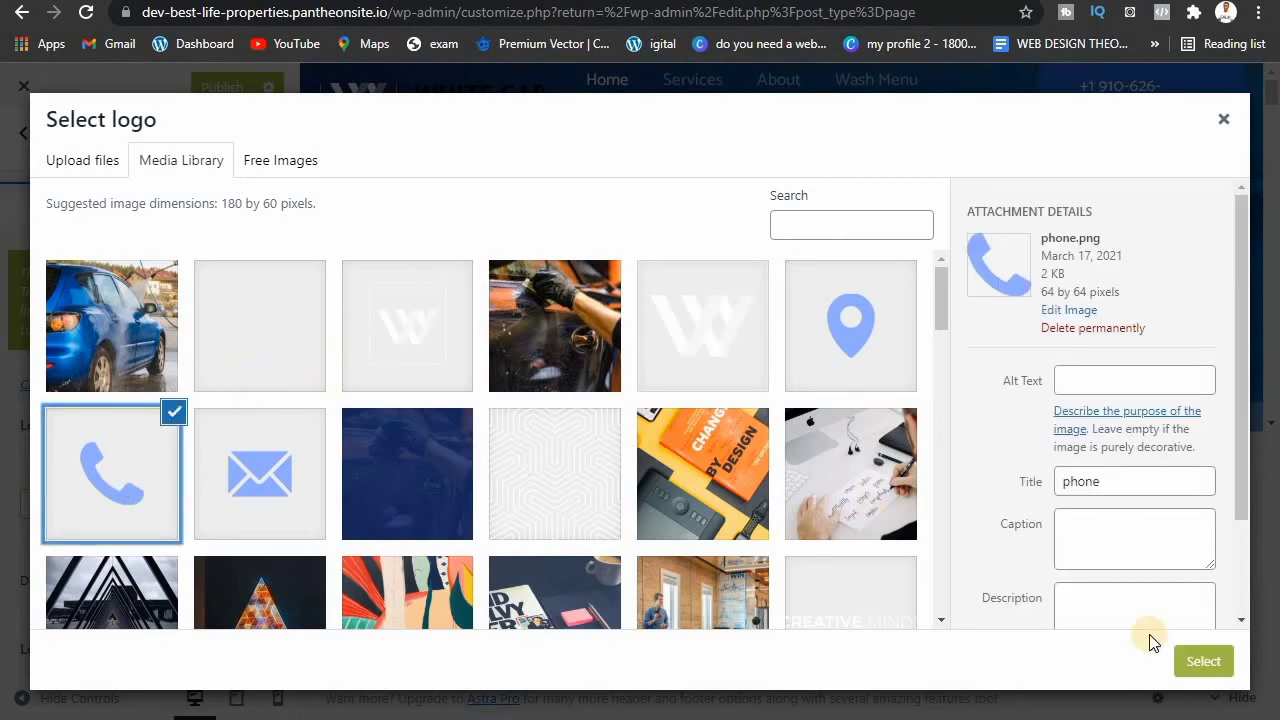
pyautogui.click(1195, 664)
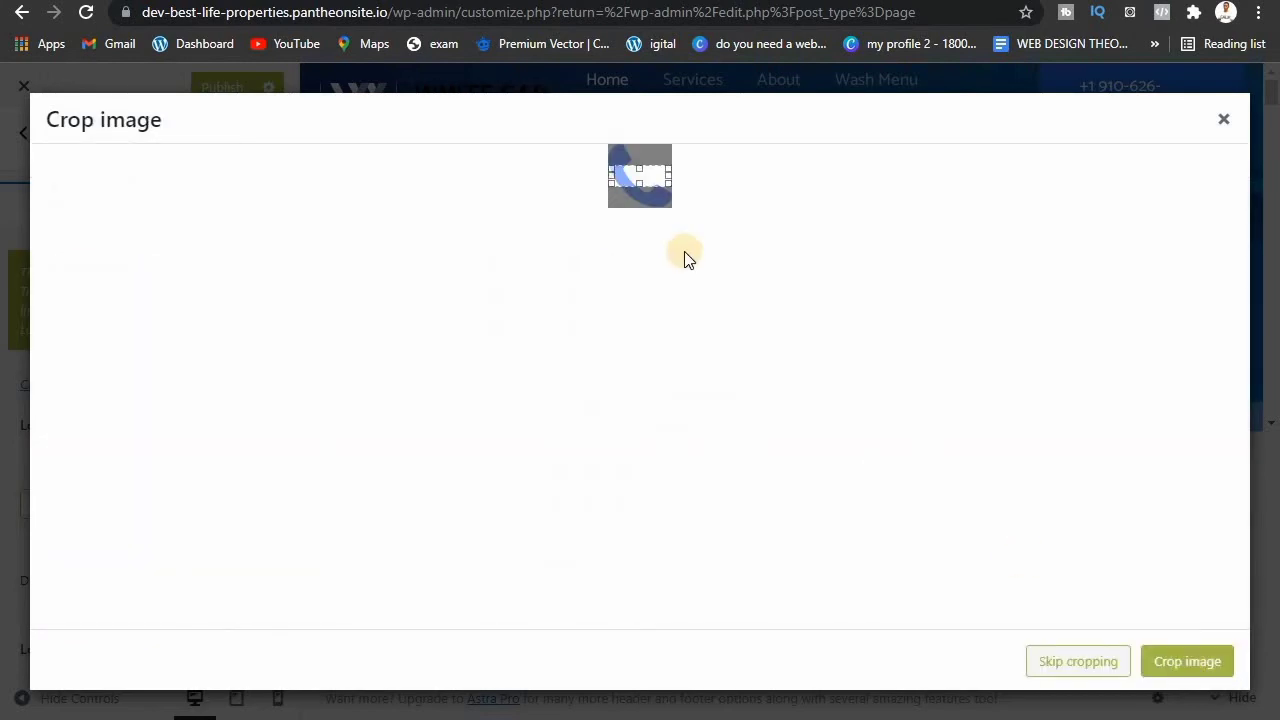
pyautogui.moveTo(642, 182); pyautogui.dragTo(639, 146)
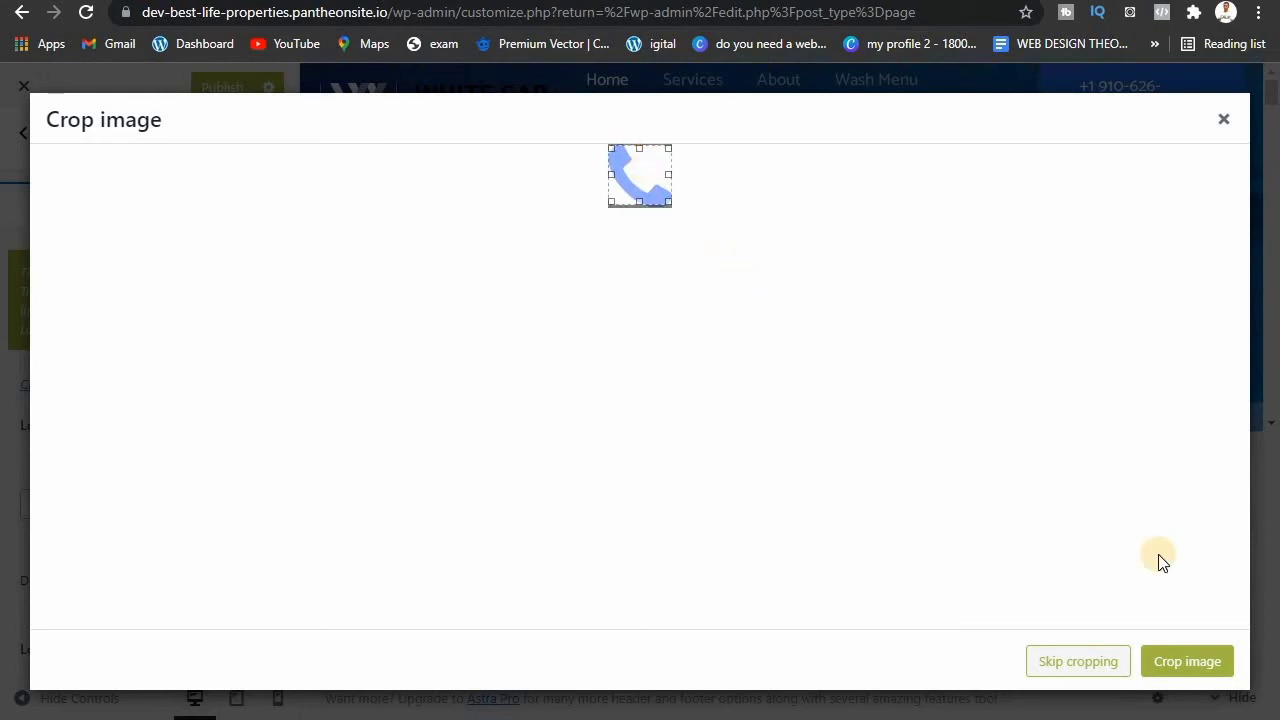
pyautogui.click(1163, 660)
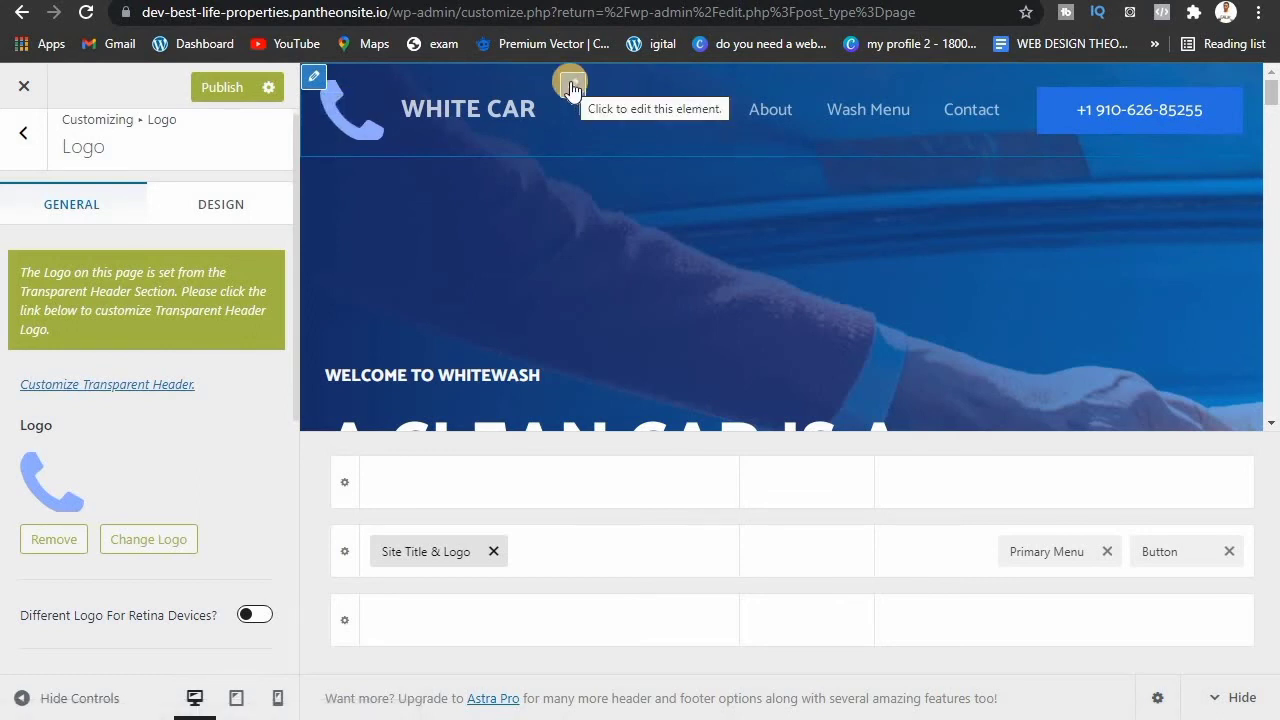
# Step: Show the Primary Menu's Design options, with hover style and submenu animation set to None
pyautogui.click(1047, 552)
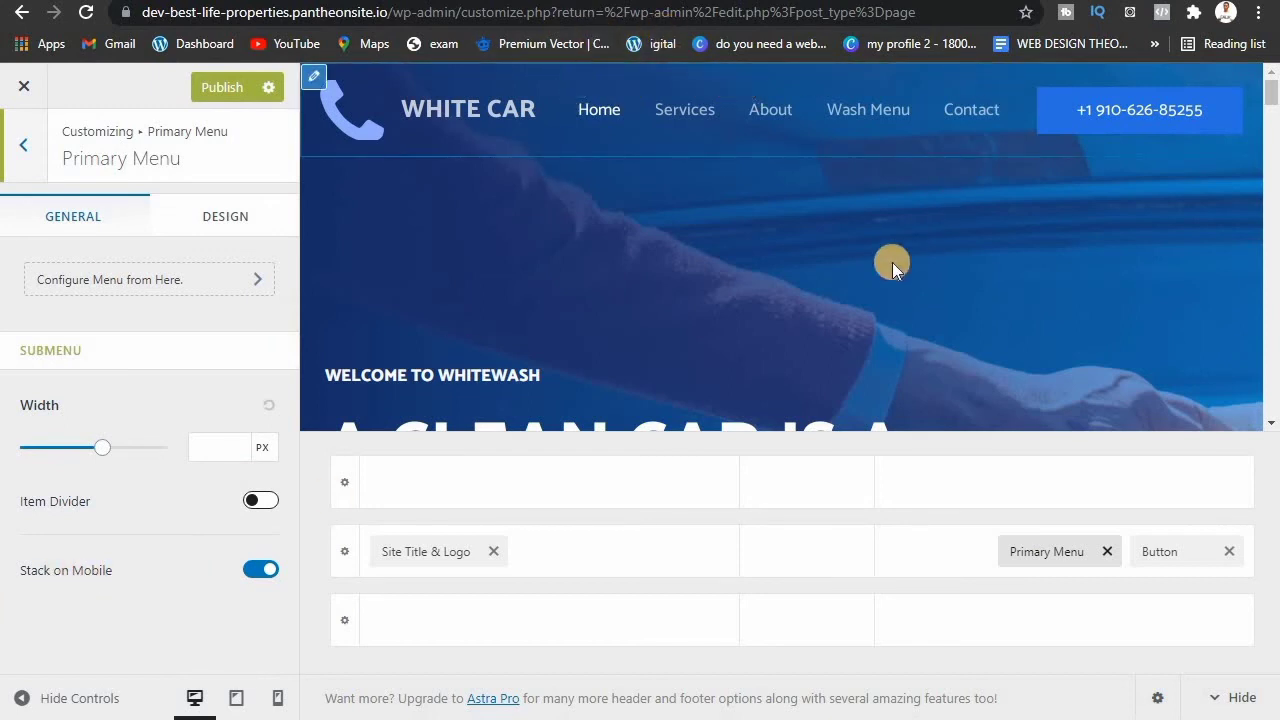
pyautogui.click(201, 240)
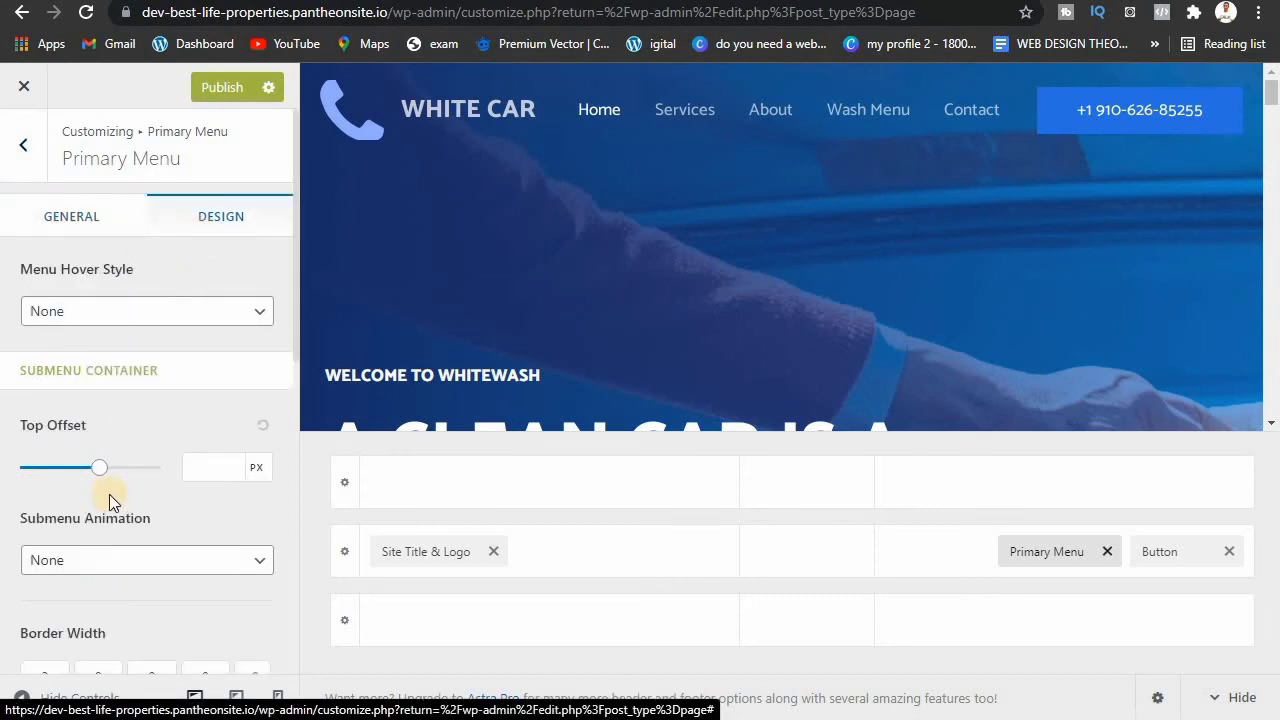
# Step: Replace the header button's old phone number text with the new phone number
pyautogui.click(1157, 548)
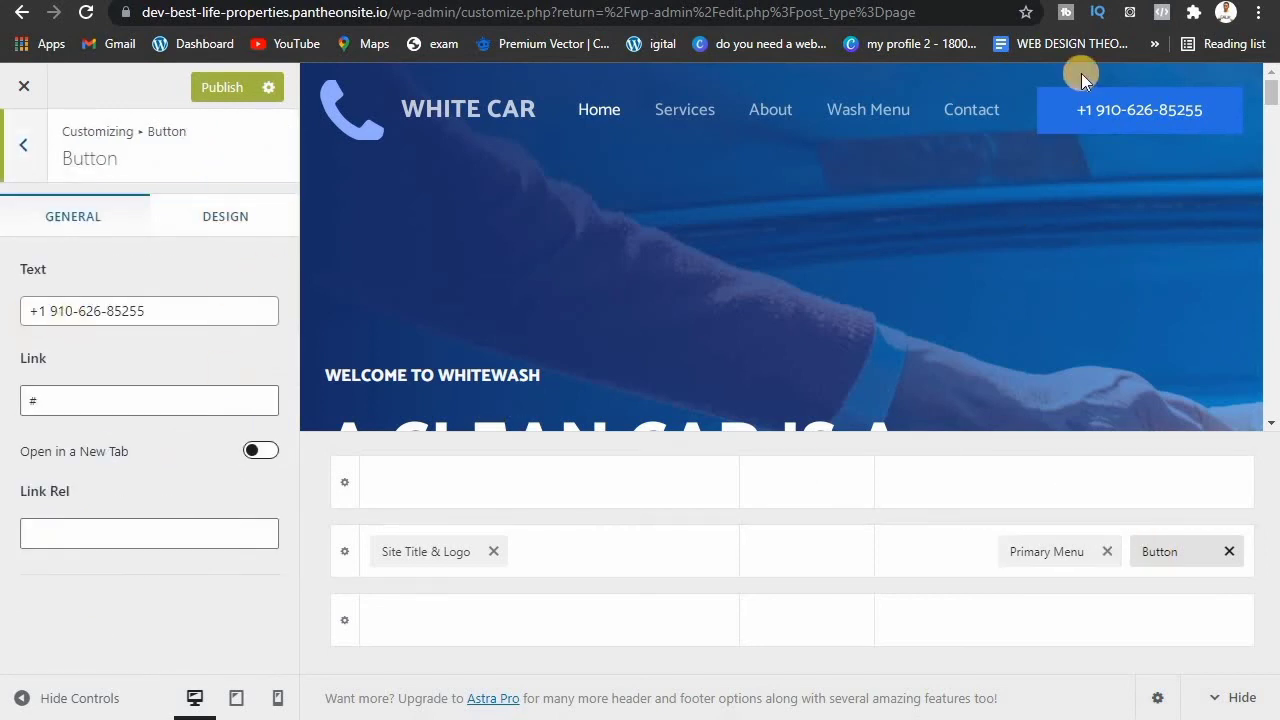
pyautogui.tripleClick(81, 310)
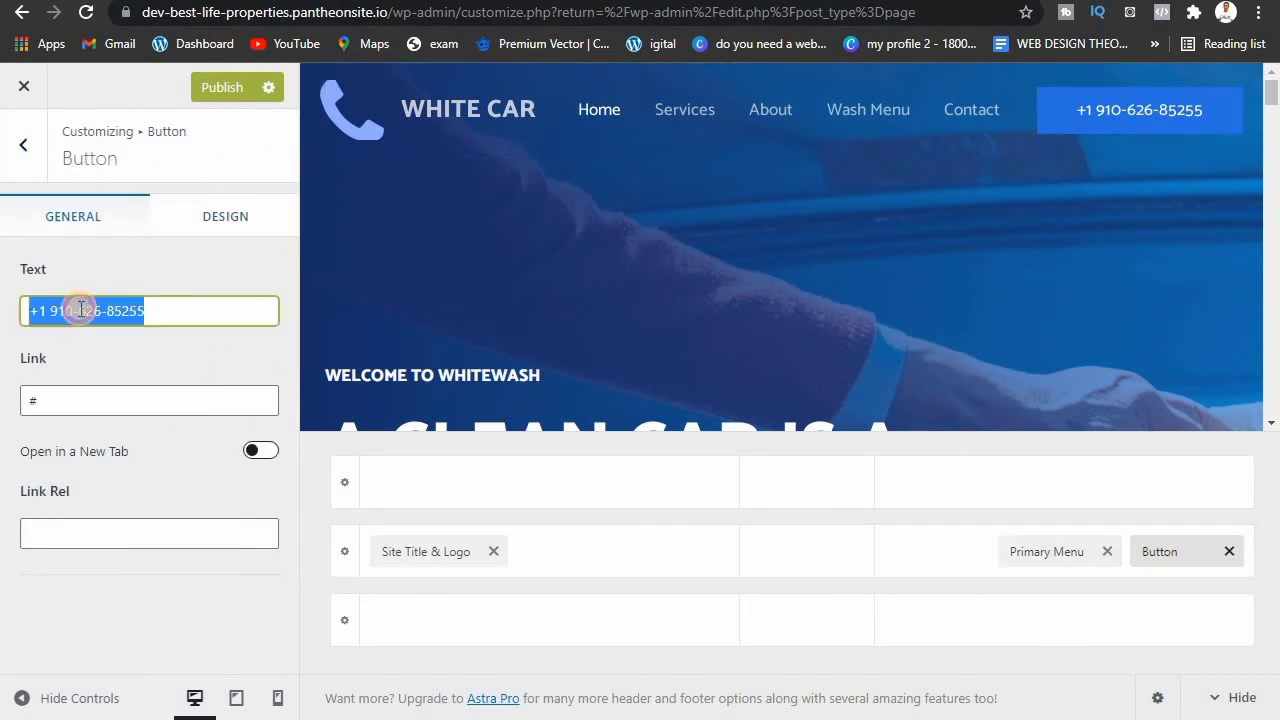
pyautogui.click(81, 310)
pyautogui.press('BackSpace')
pyautogui.press('BackSpace')
pyautogui.press('BackSpace')
pyautogui.press('BackSpace')
pyautogui.press('BackSpace')
pyautogui.press('BackSpace')
pyautogui.press('BackSpace')
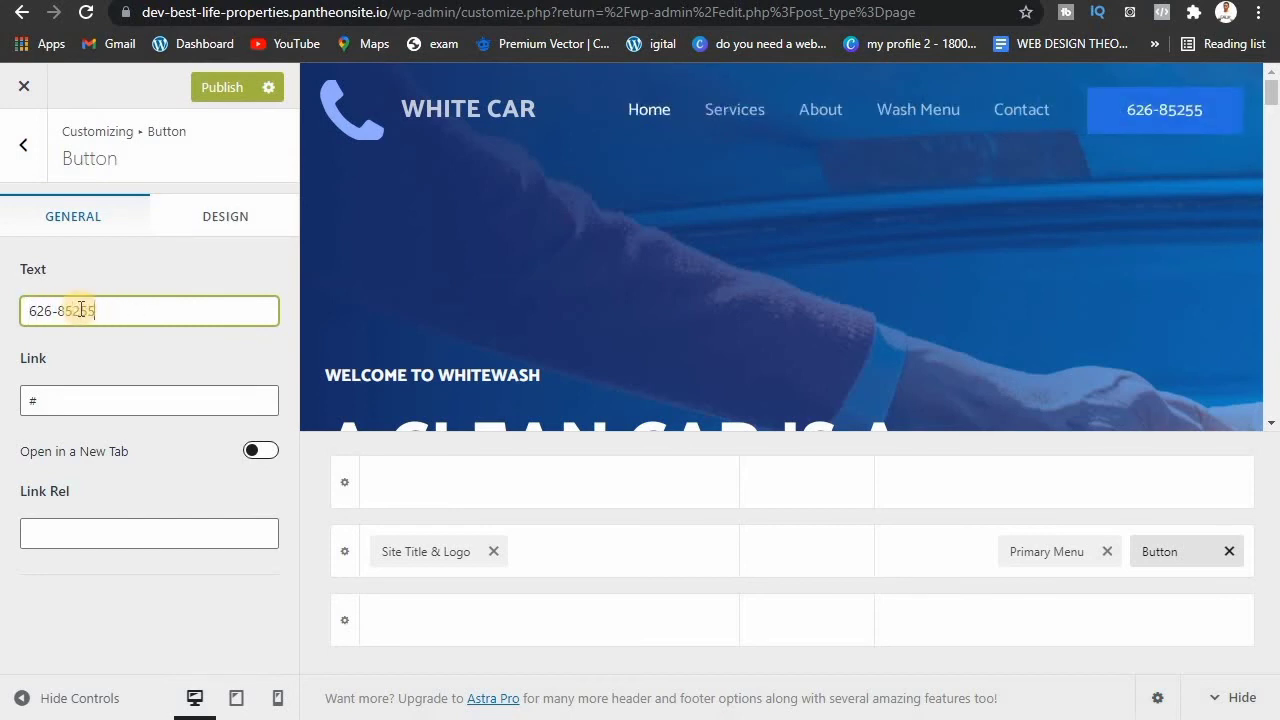
pyautogui.press('BackSpace')
pyautogui.press('BackSpace')
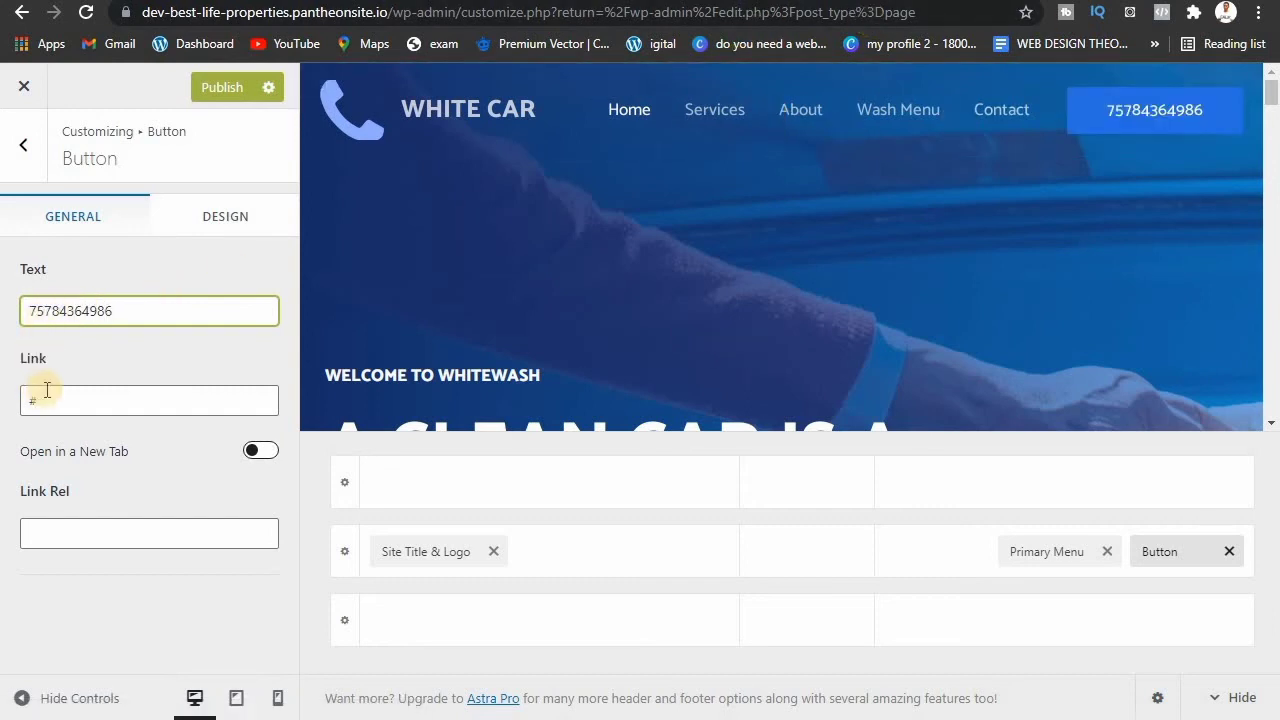
pyautogui.press('BackSpace')
pyautogui.press('BackSpace')
pyautogui.press('BackSpace')
pyautogui.press('BackSpace')
pyautogui.press('BackSpace')
pyautogui.press('BackSpace')
pyautogui.press('BackSpace')
pyautogui.press('BackSpace')
pyautogui.press('BackSpace')
pyautogui.press('BackSpace')
pyautogui.press('BackSpace')
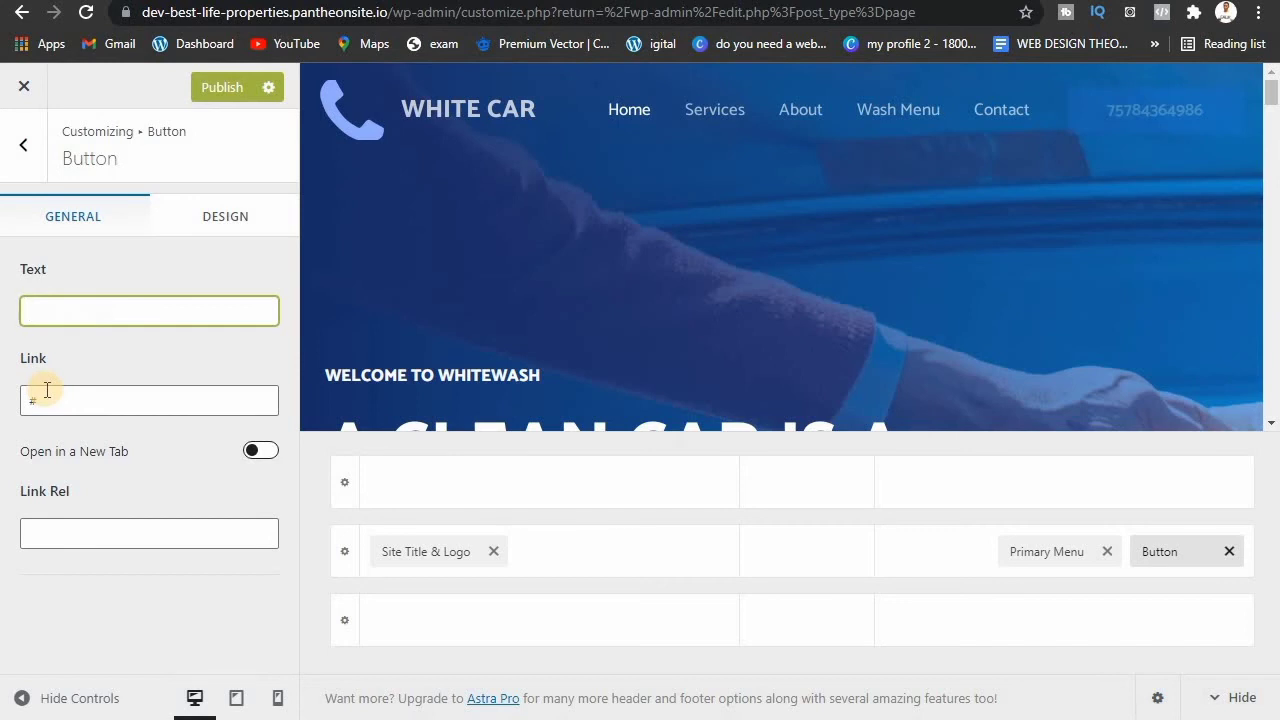
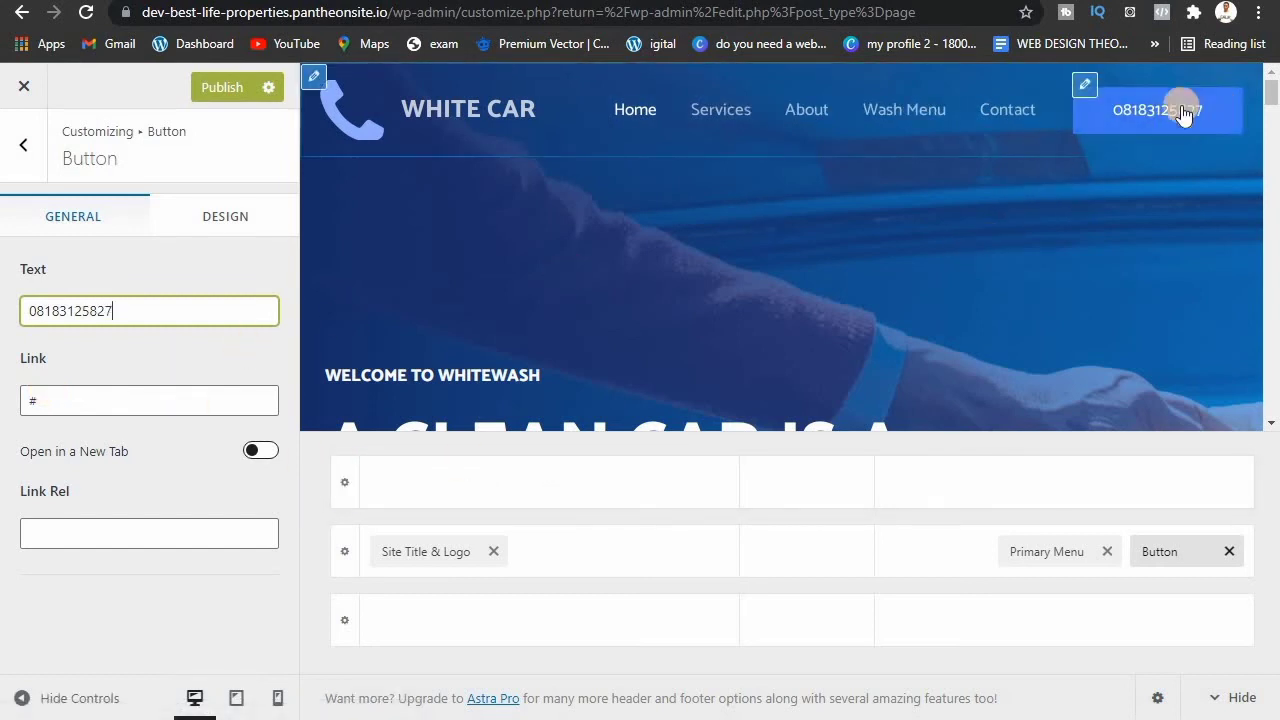
pyautogui.click(46, 404)
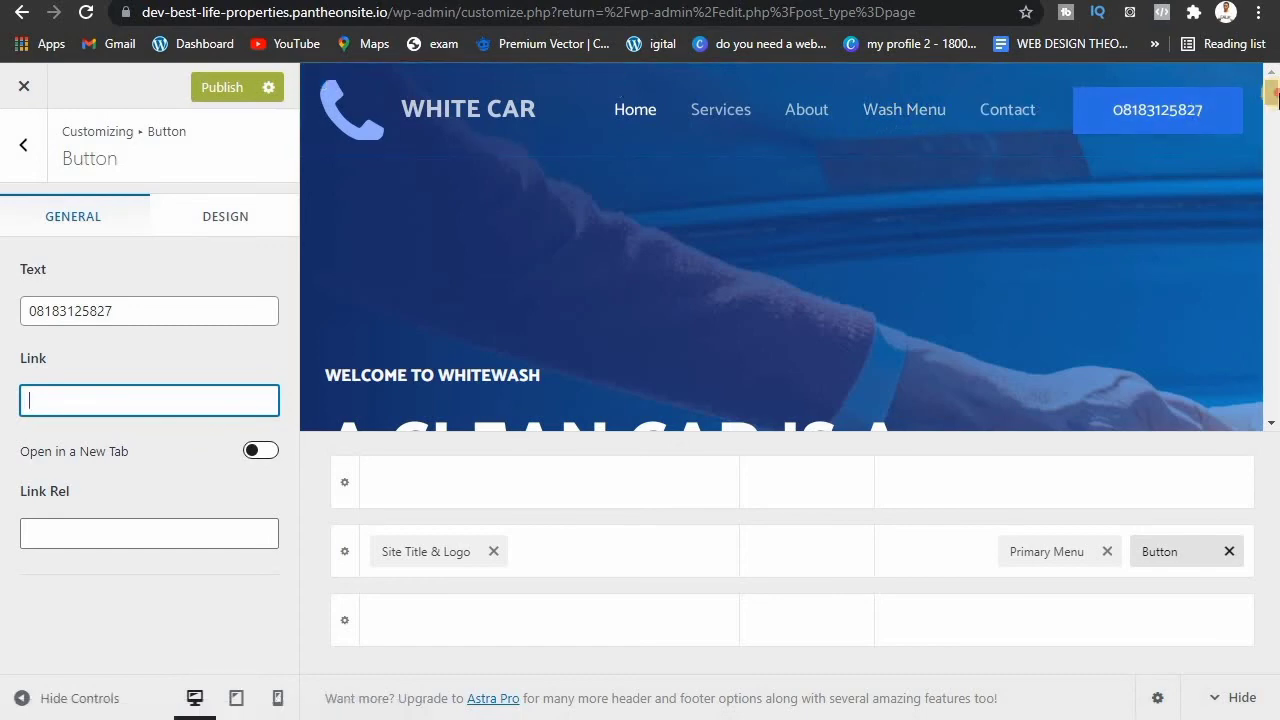
# Step: Scroll the preview to the footer and open the 3-column Primary Footer row settings
pyautogui.moveTo(1273, 95); pyautogui.dragTo(1273, 422)
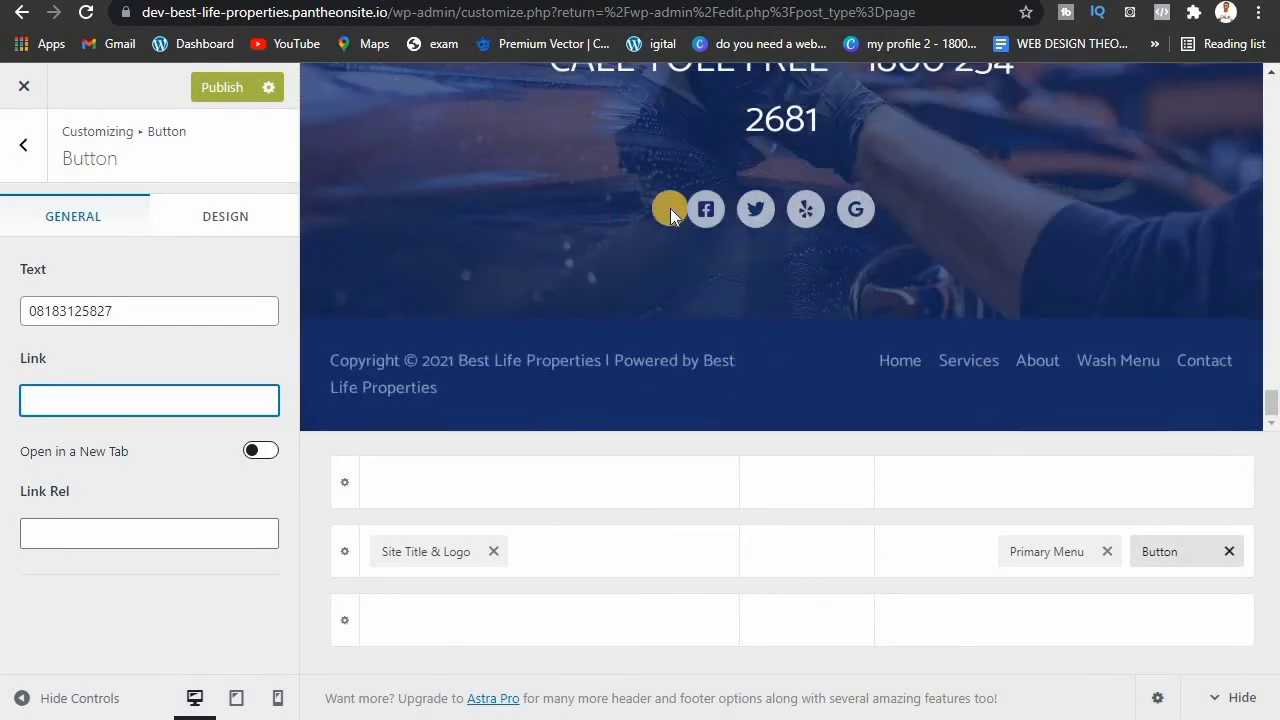
pyautogui.scroll(3, 710, 286)
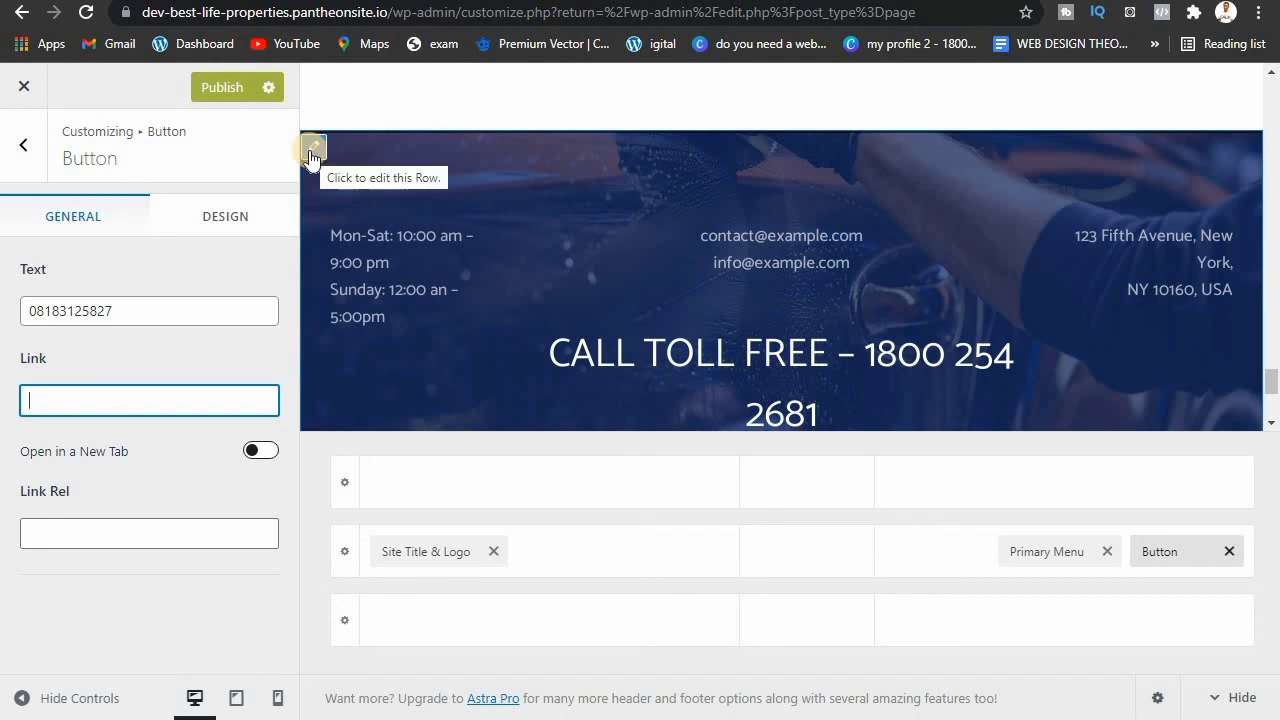
pyautogui.click(312, 152)
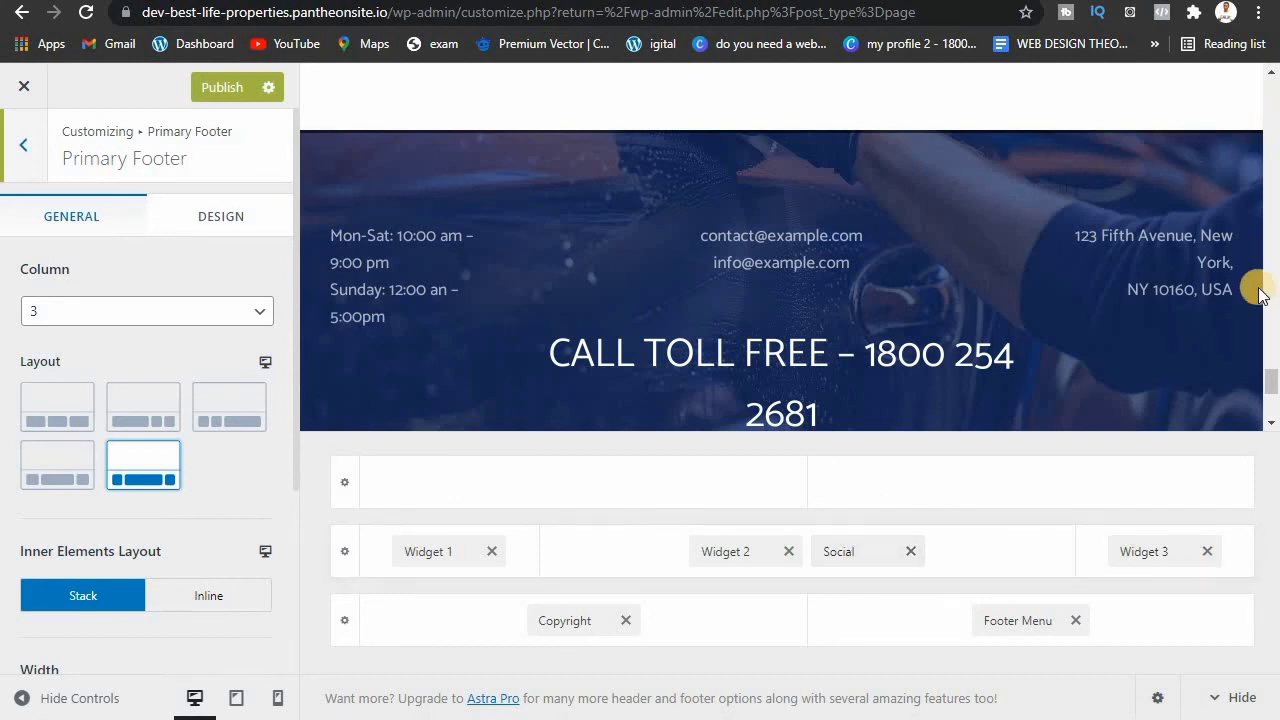
pyautogui.scroll(-2, 1263, 383)
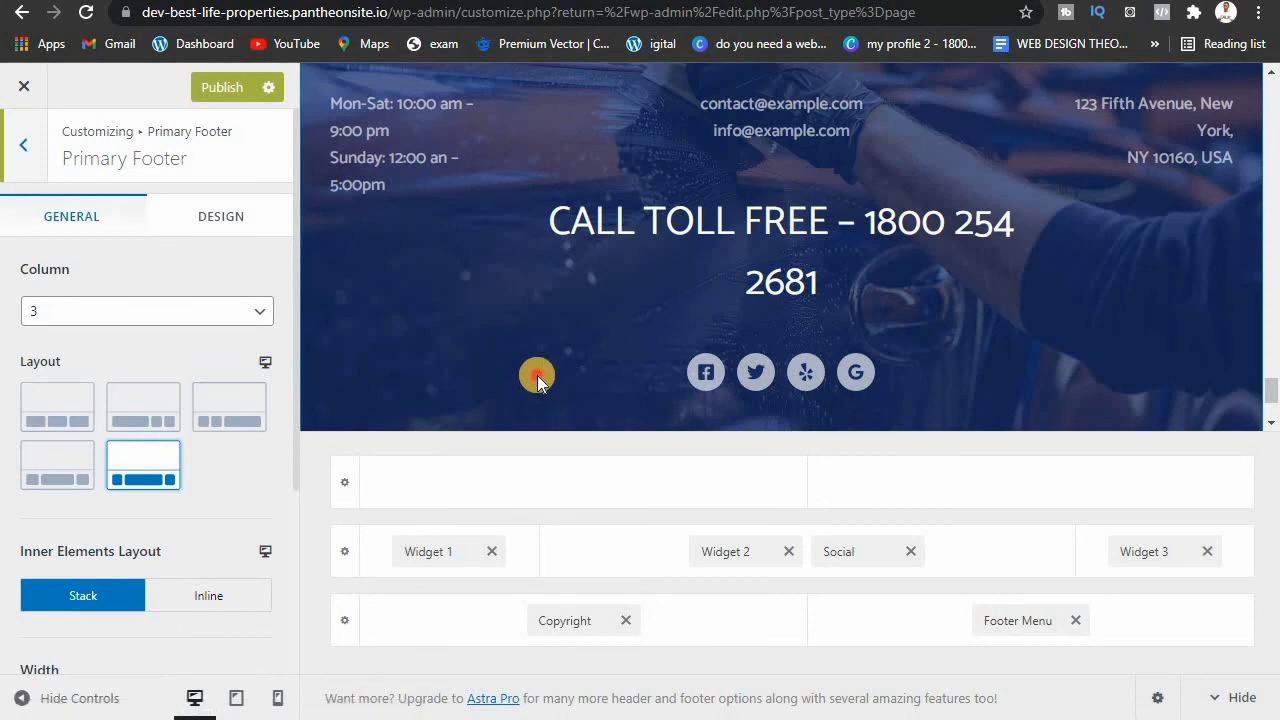
# Step: Remove the Yelp and Google Reviews footer icons and add a WhatsApp social icon
pyautogui.click(831, 557)
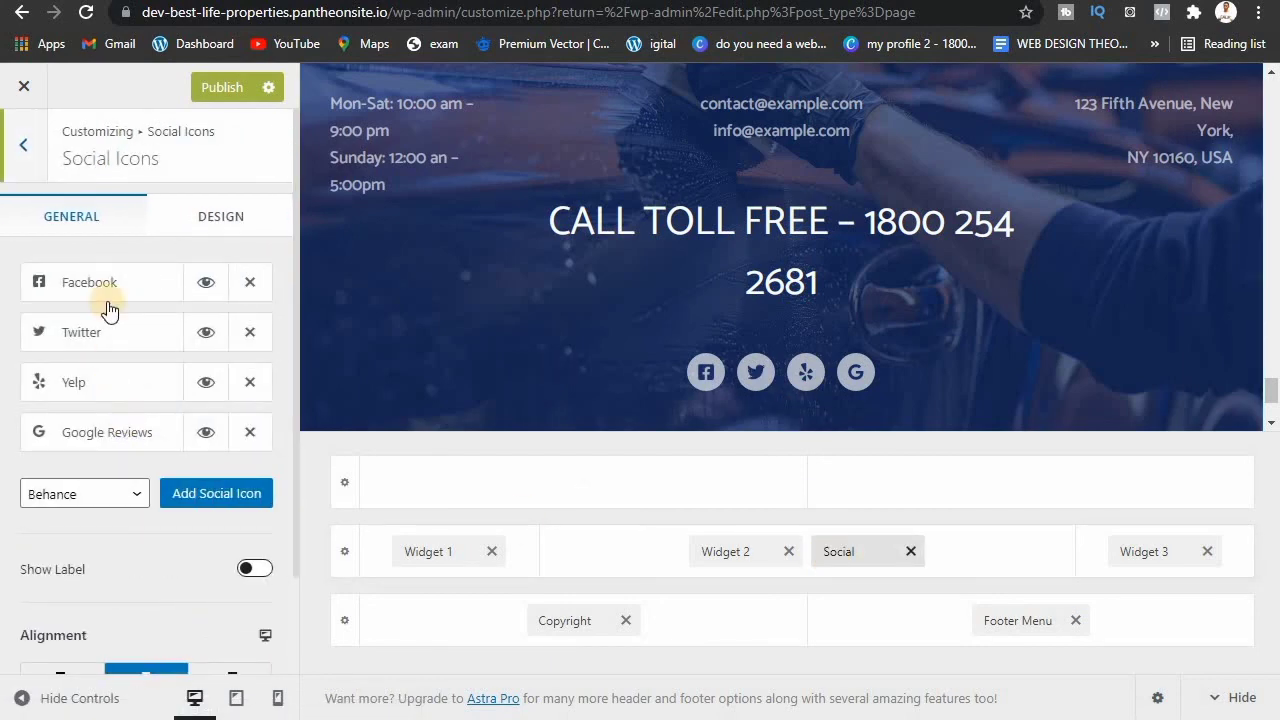
pyautogui.click(244, 383)
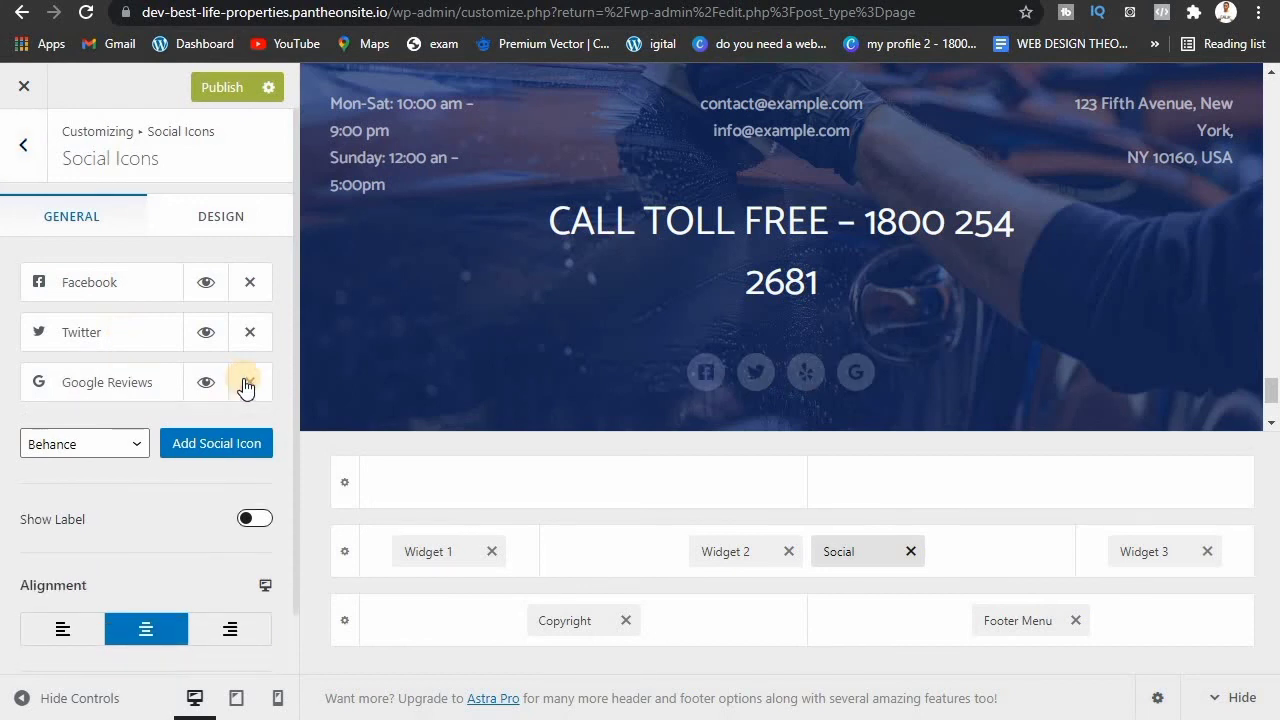
pyautogui.click(246, 385)
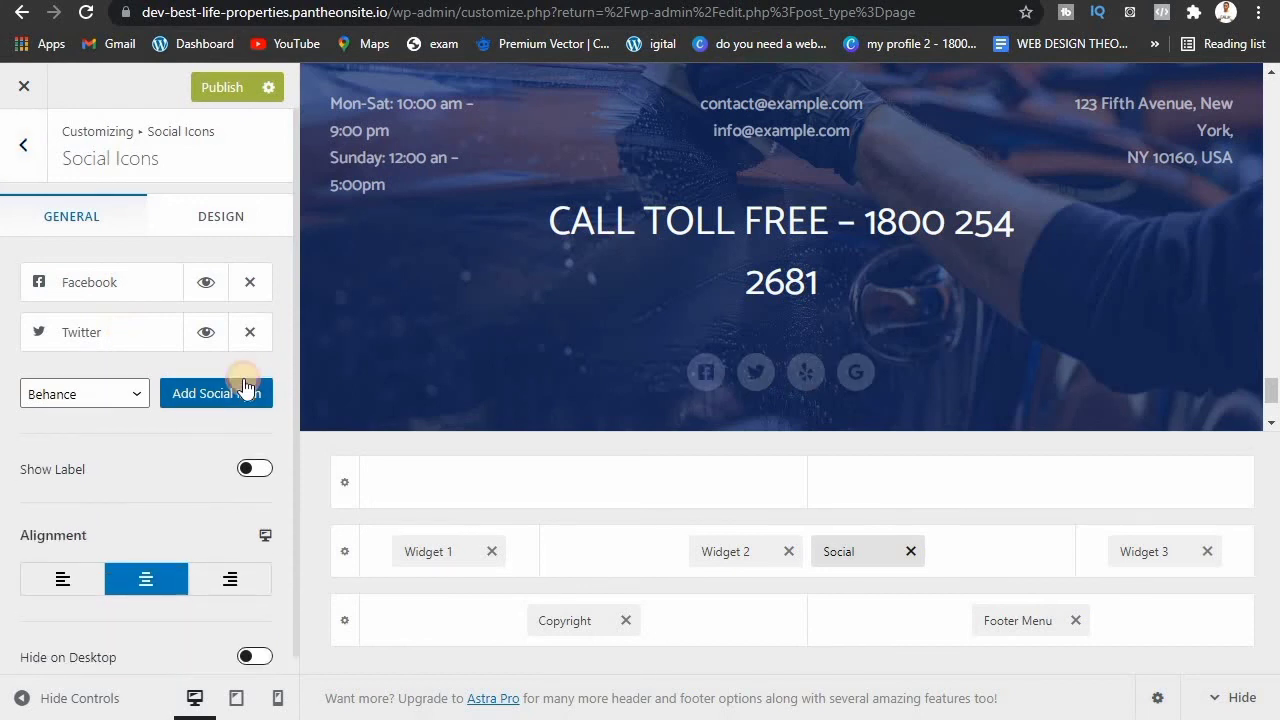
pyautogui.click(105, 400)
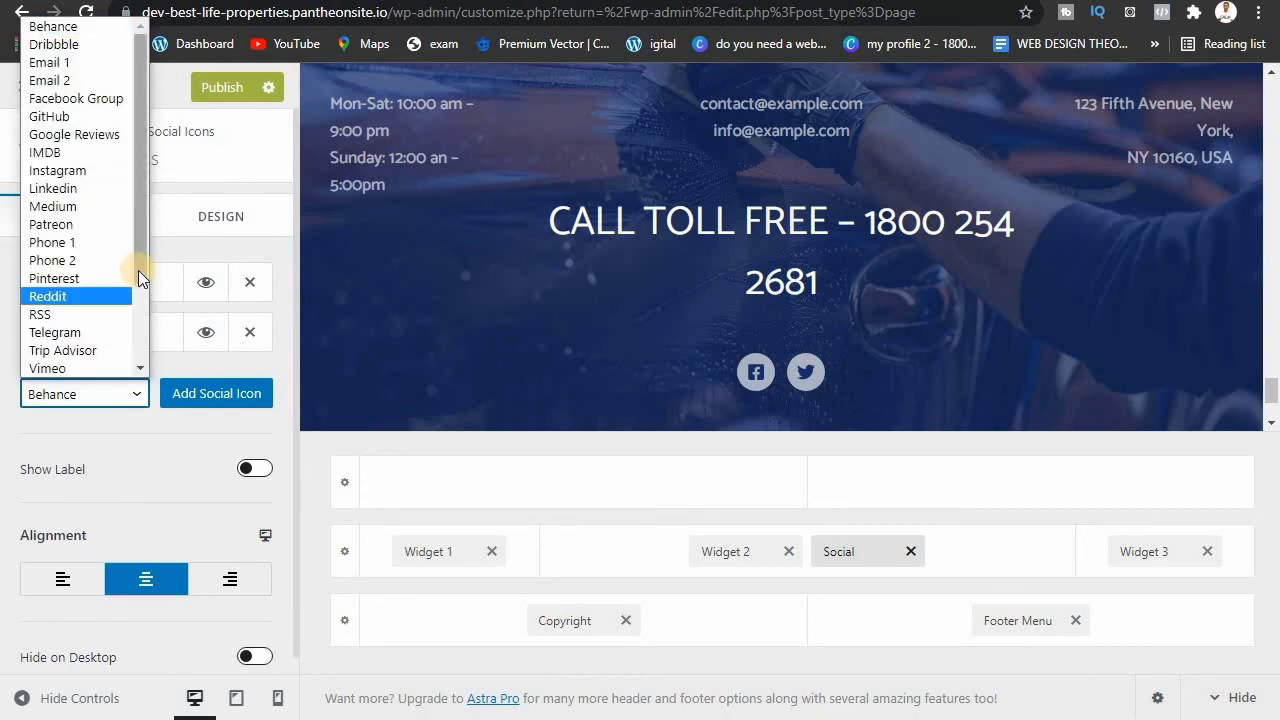
pyautogui.press('w')
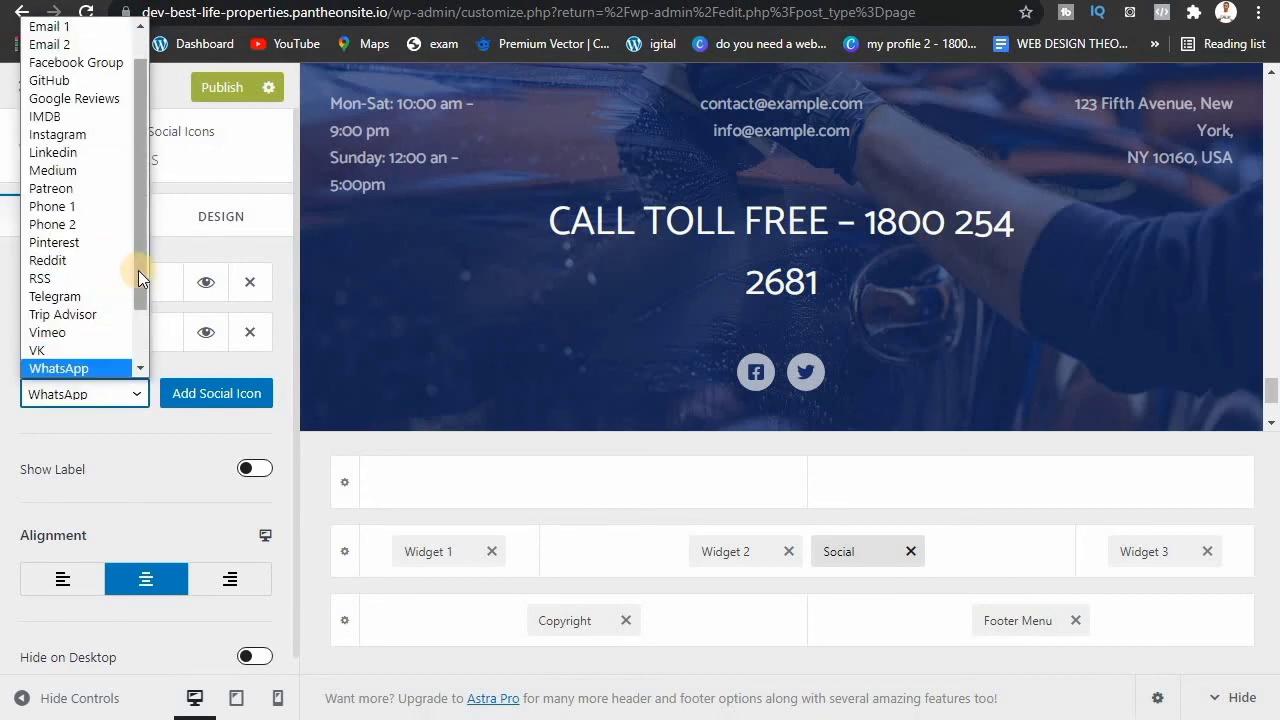
pyautogui.click(78, 398)
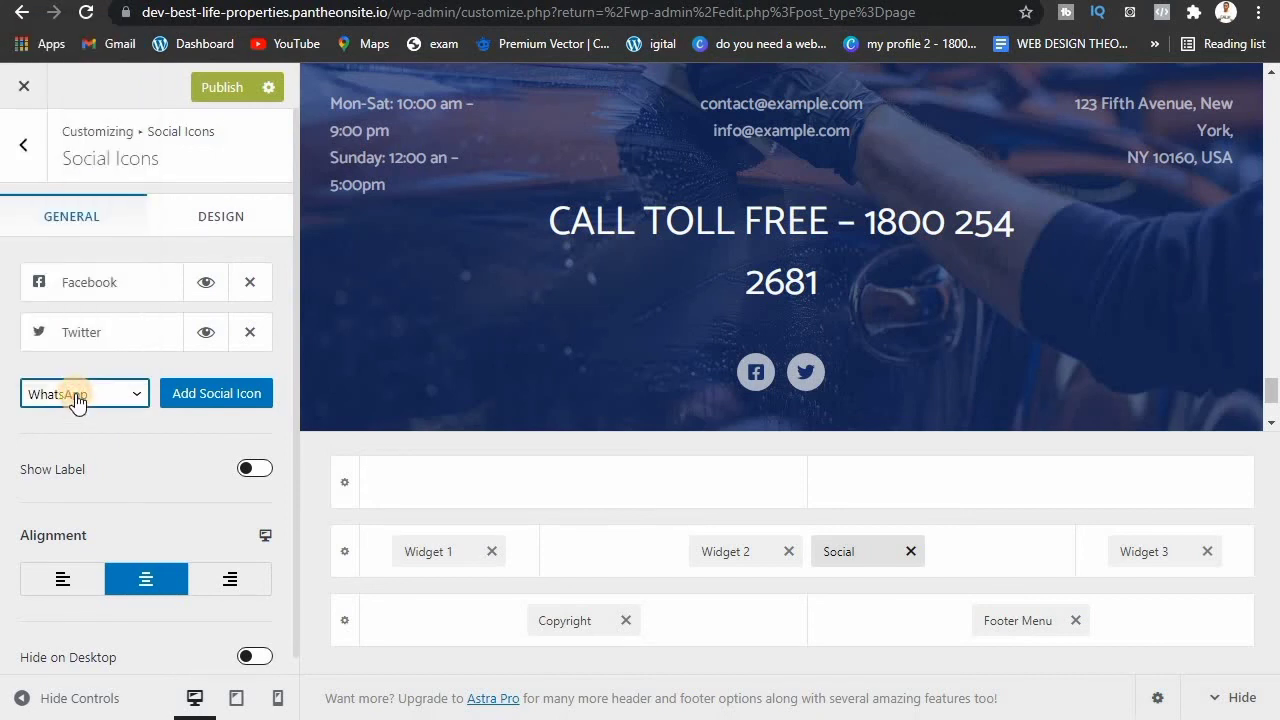
pyautogui.click(222, 397)
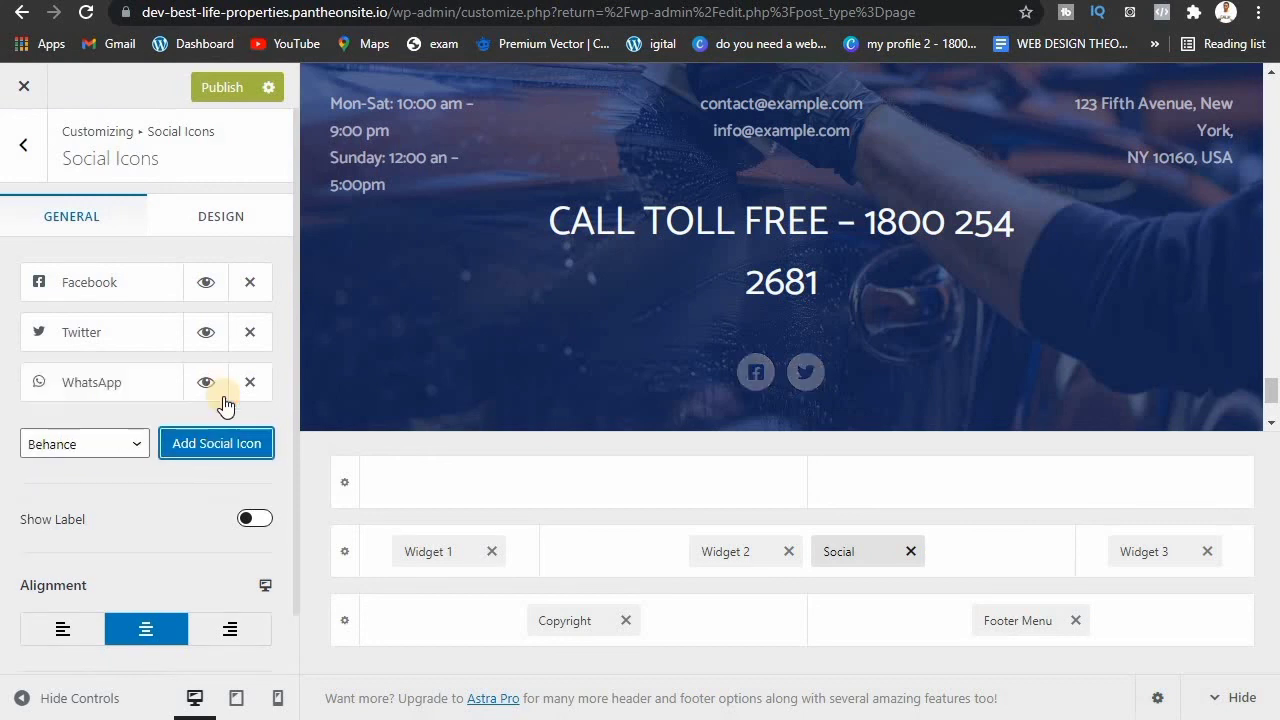
# Step: Add a YouTube social icon to the footer and publish the Customizer changes
pyautogui.click(125, 440)
pyautogui.scroll(-1, 129, 410)
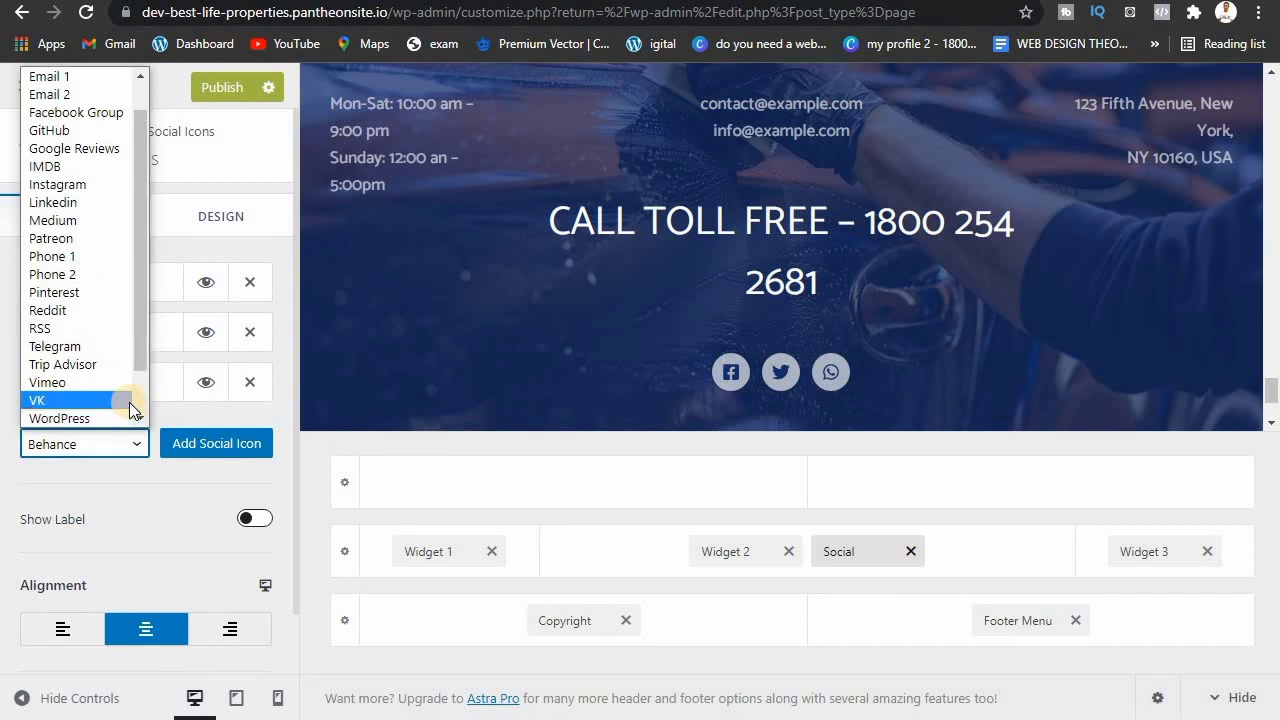
pyautogui.scroll(-1, 129, 402)
pyautogui.click(97, 450)
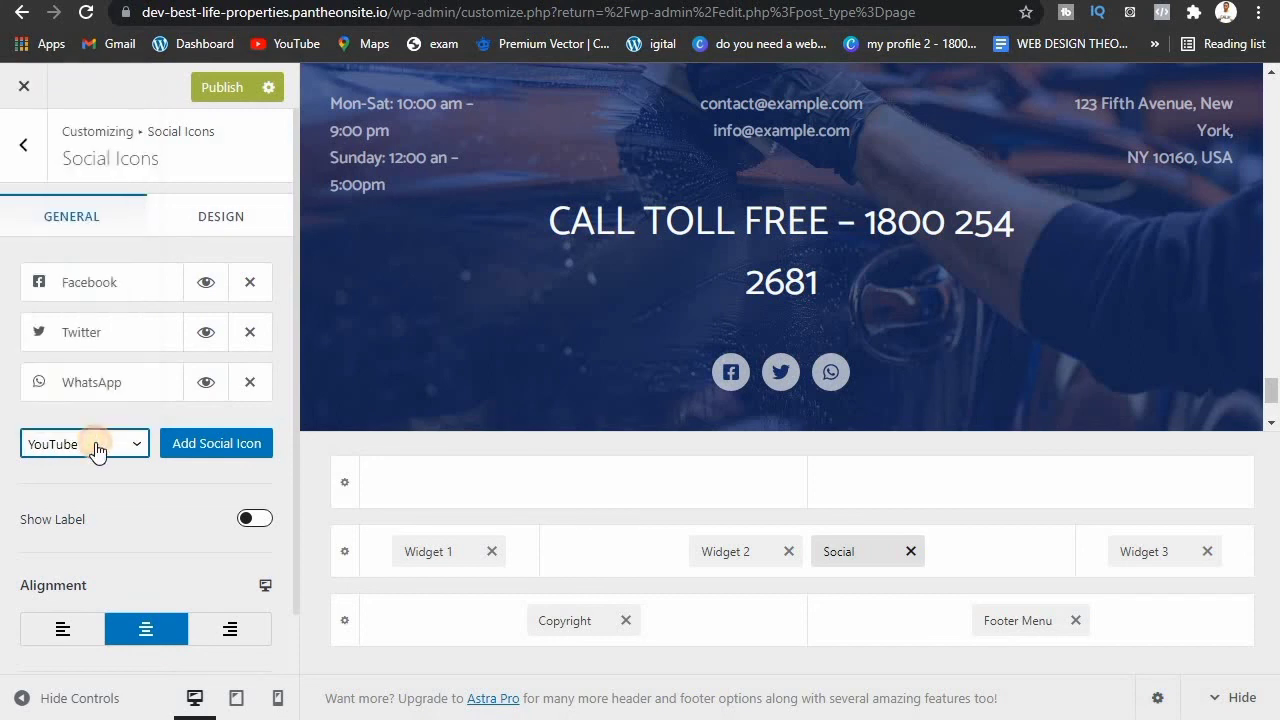
pyautogui.click(217, 443)
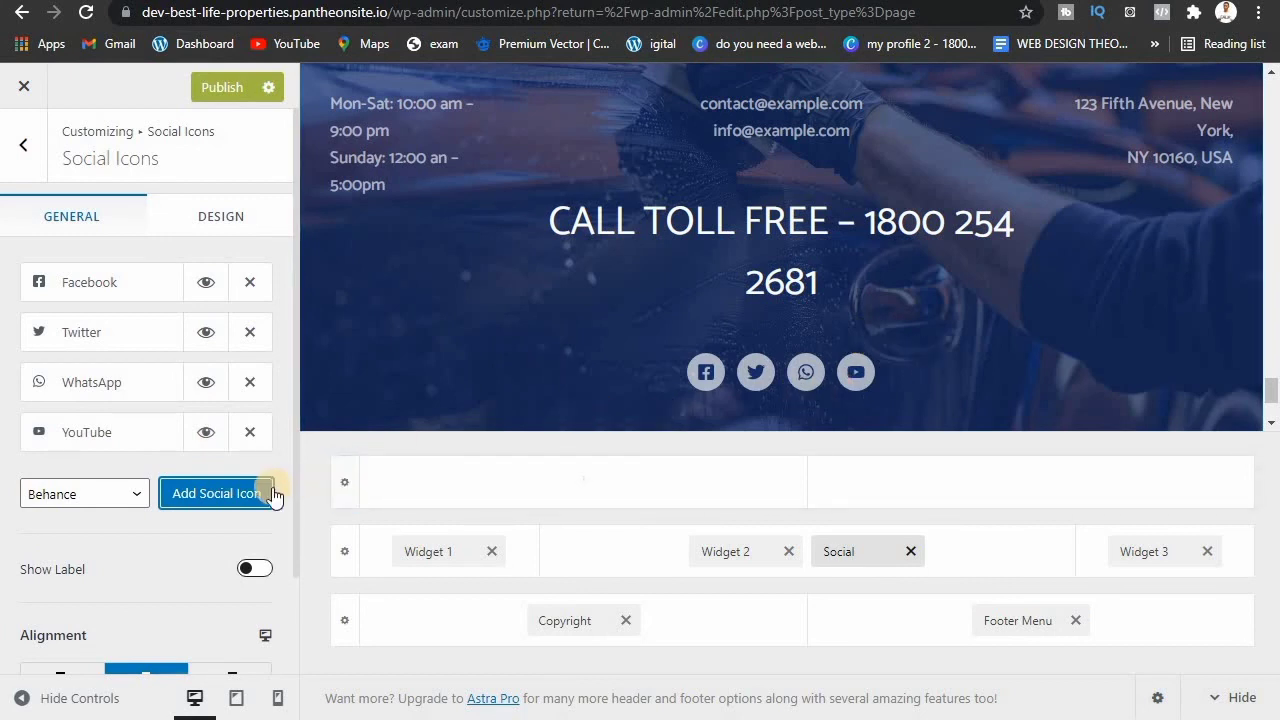
pyautogui.click(216, 88)
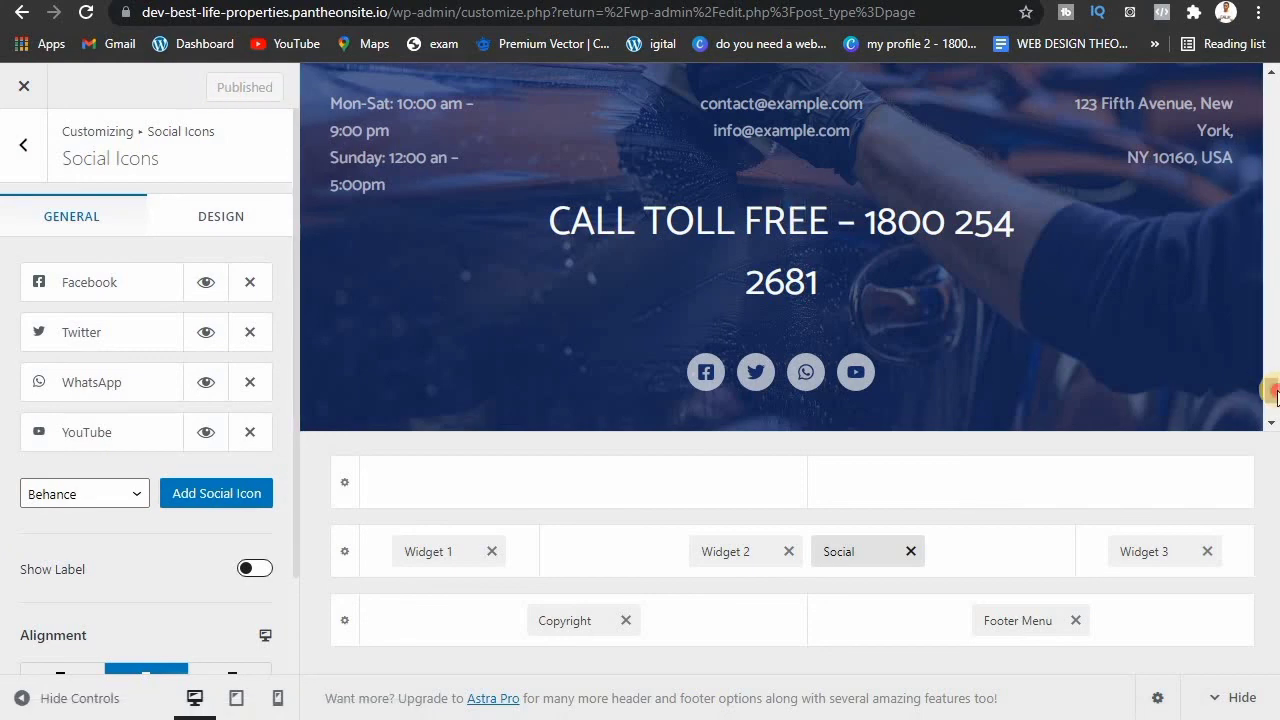
# Step: Retitle Footer Widget 2's Call Toll Free text to 'HOT LINE:' followed by the new phone number
pyautogui.moveTo(1273, 390); pyautogui.dragTo(760, 244)
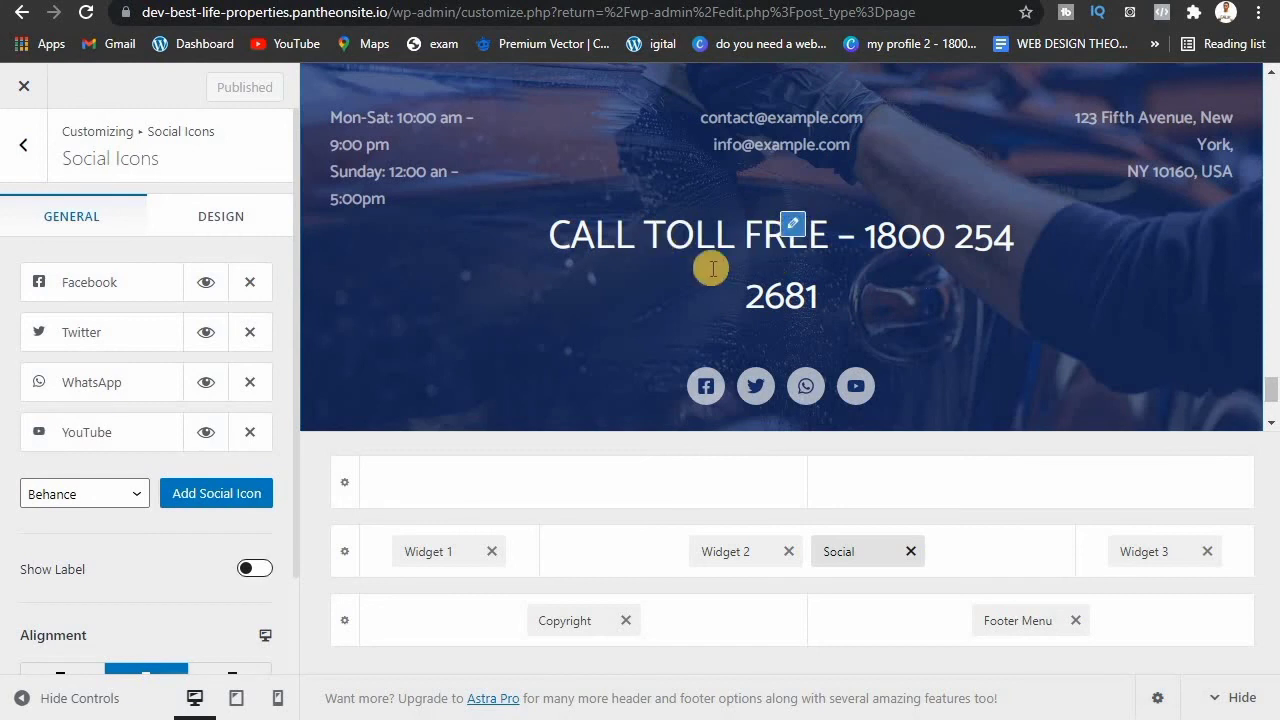
pyautogui.click(792, 226)
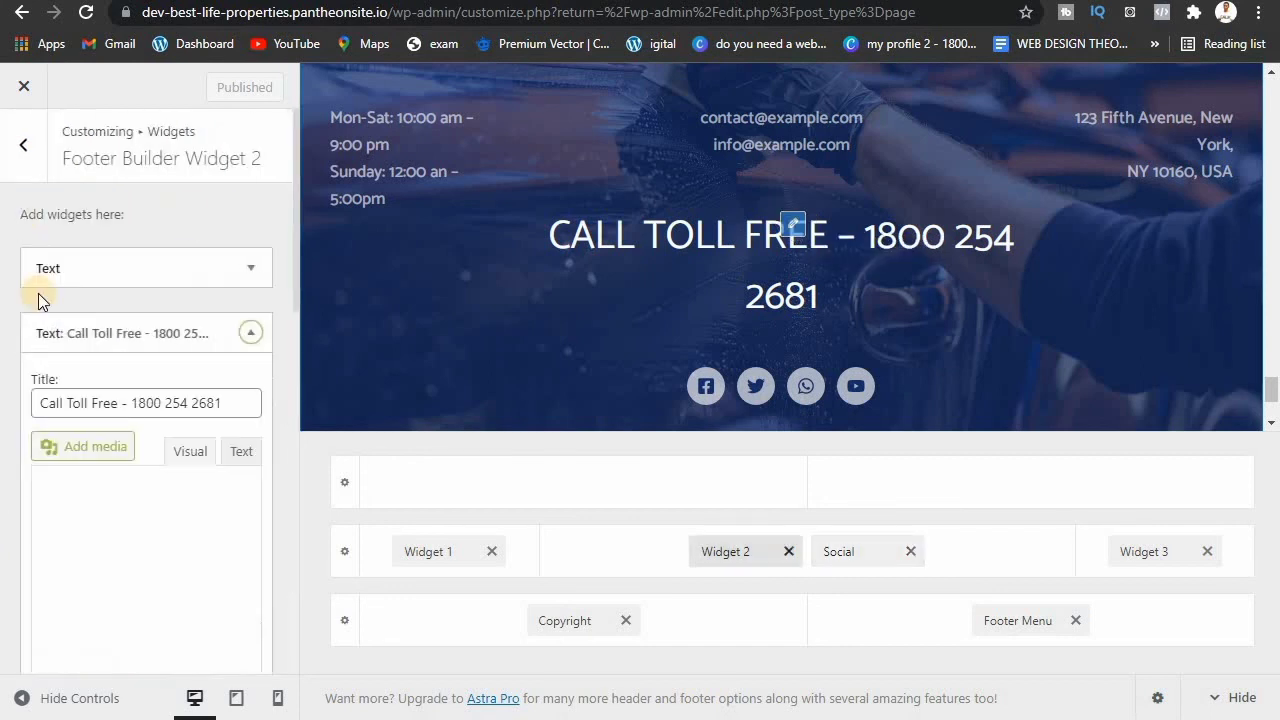
pyautogui.click(150, 401)
pyautogui.tripleClick(150, 401)
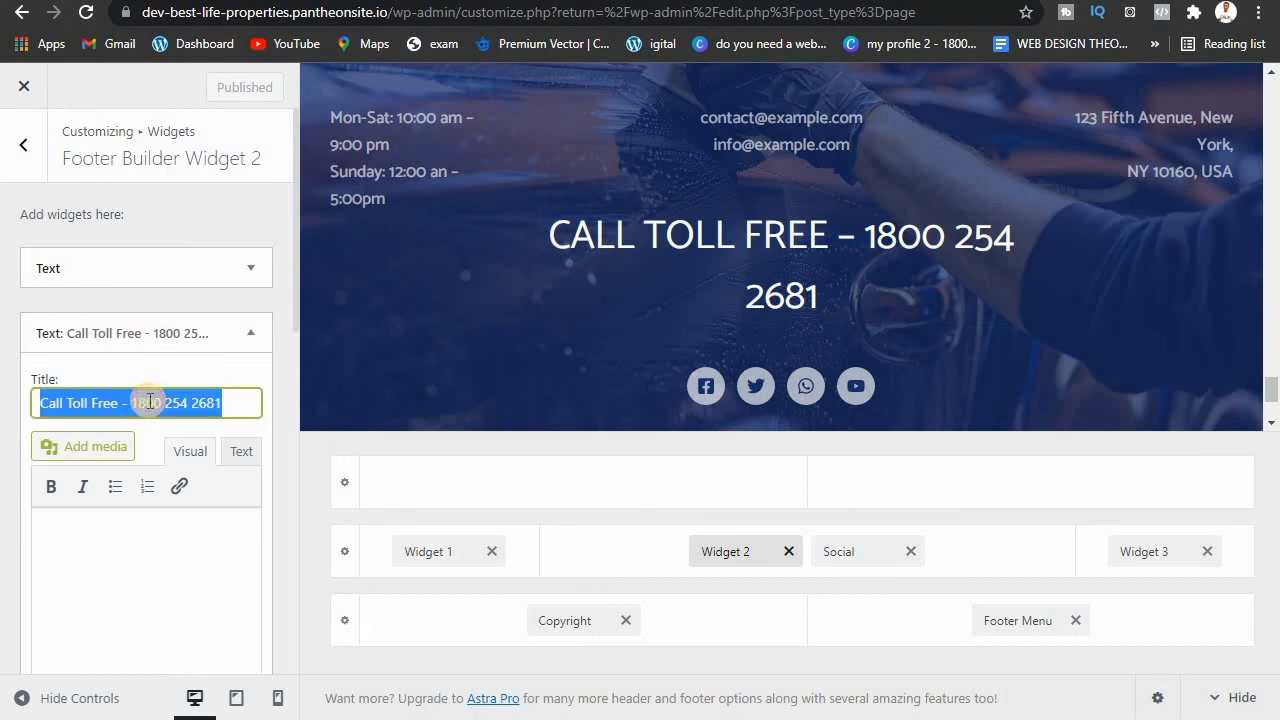
pyautogui.write('HOT')
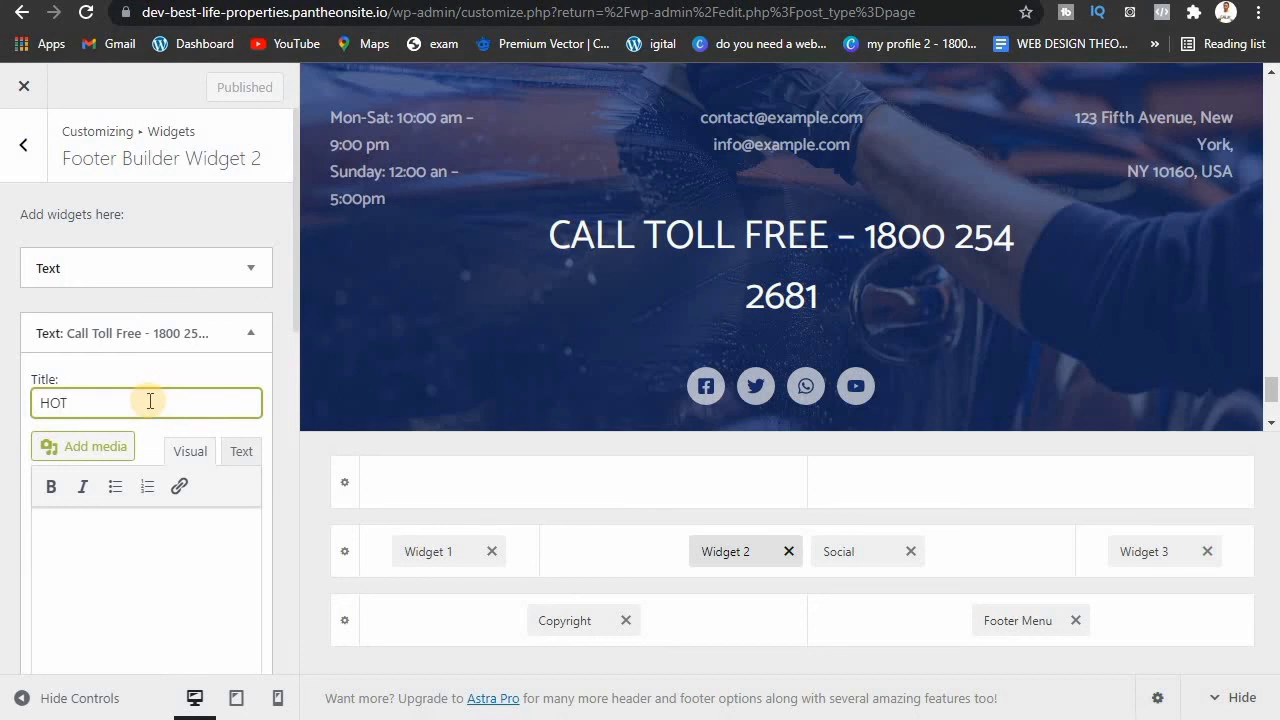
pyautogui.write(' LINE')
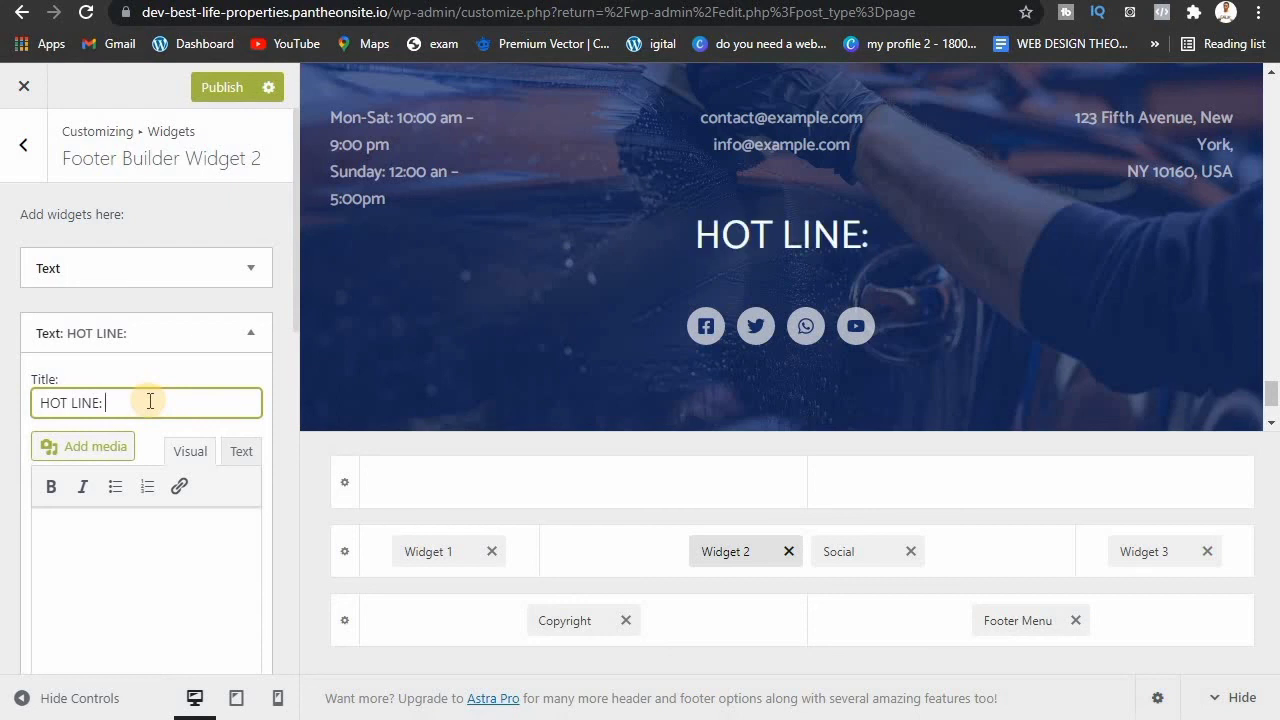
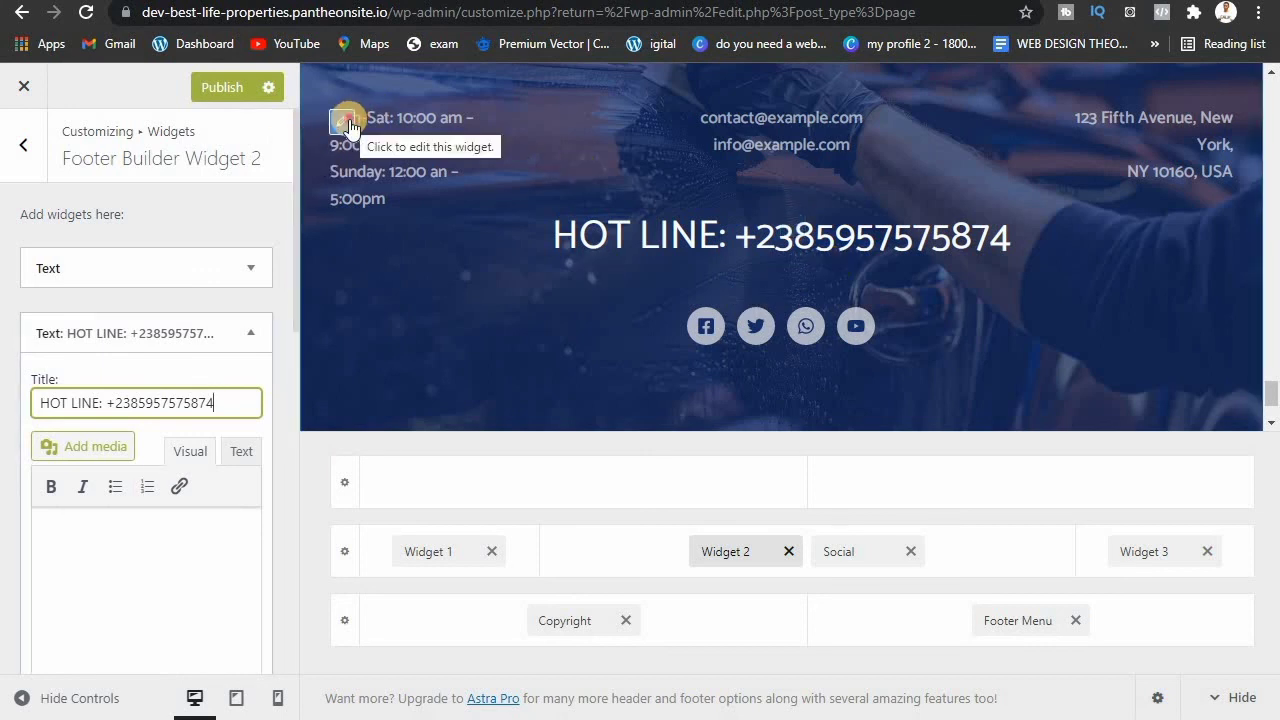
# Step: Review the opening-hours, Footer Menu and contact email footer settings, then move to the Elementor home page
pyautogui.click(346, 122)
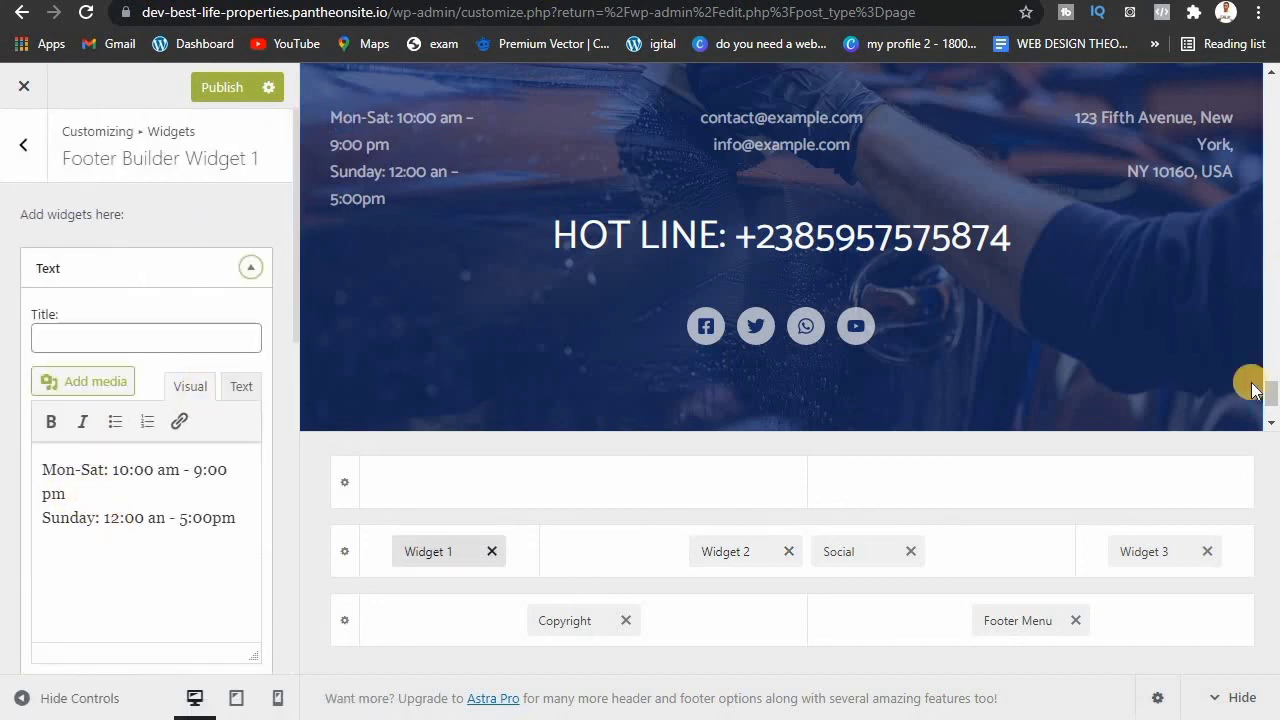
pyautogui.scroll(2, 1200, 277)
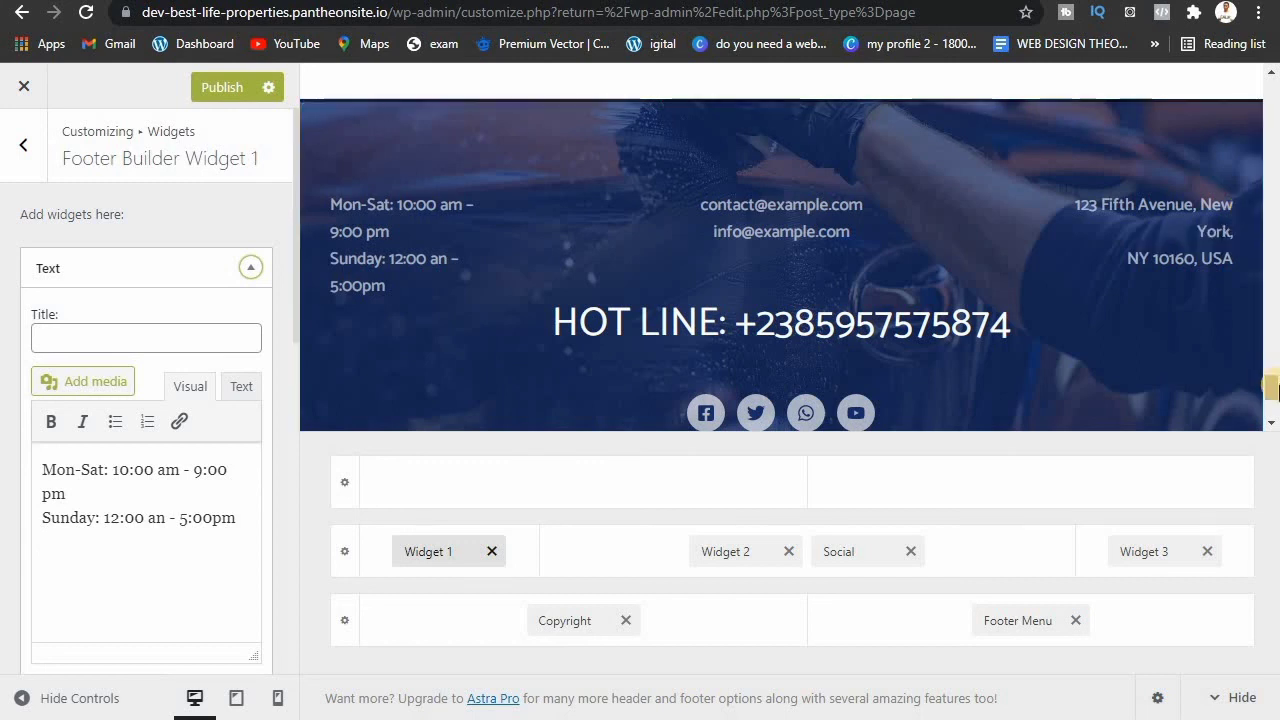
pyautogui.moveTo(1273, 390); pyautogui.dragTo(1277, 411)
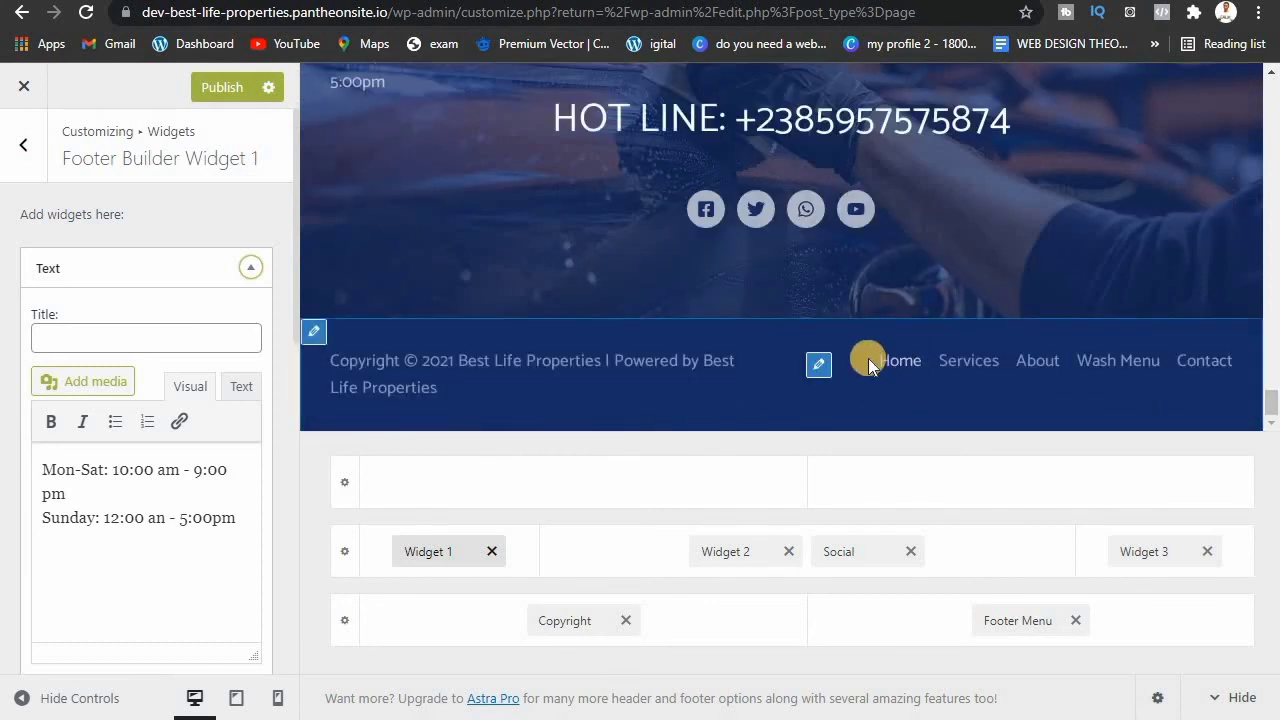
pyautogui.click(819, 368)
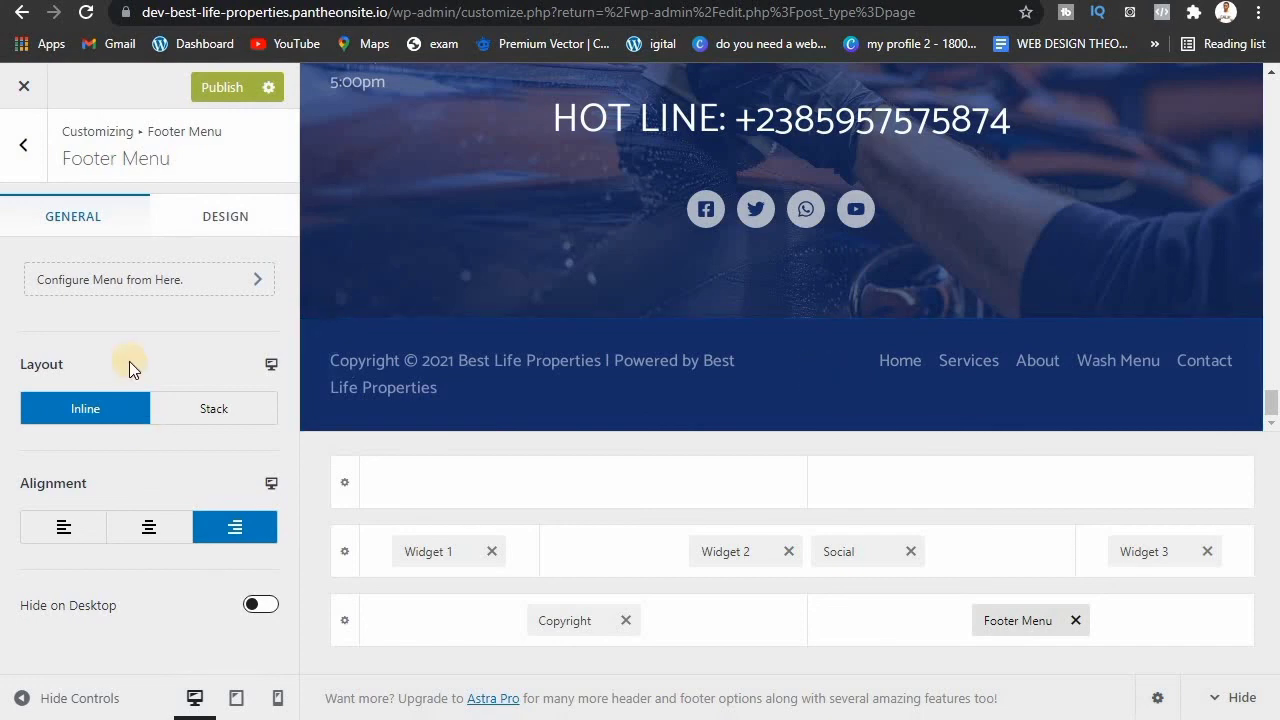
pyautogui.click(127, 279)
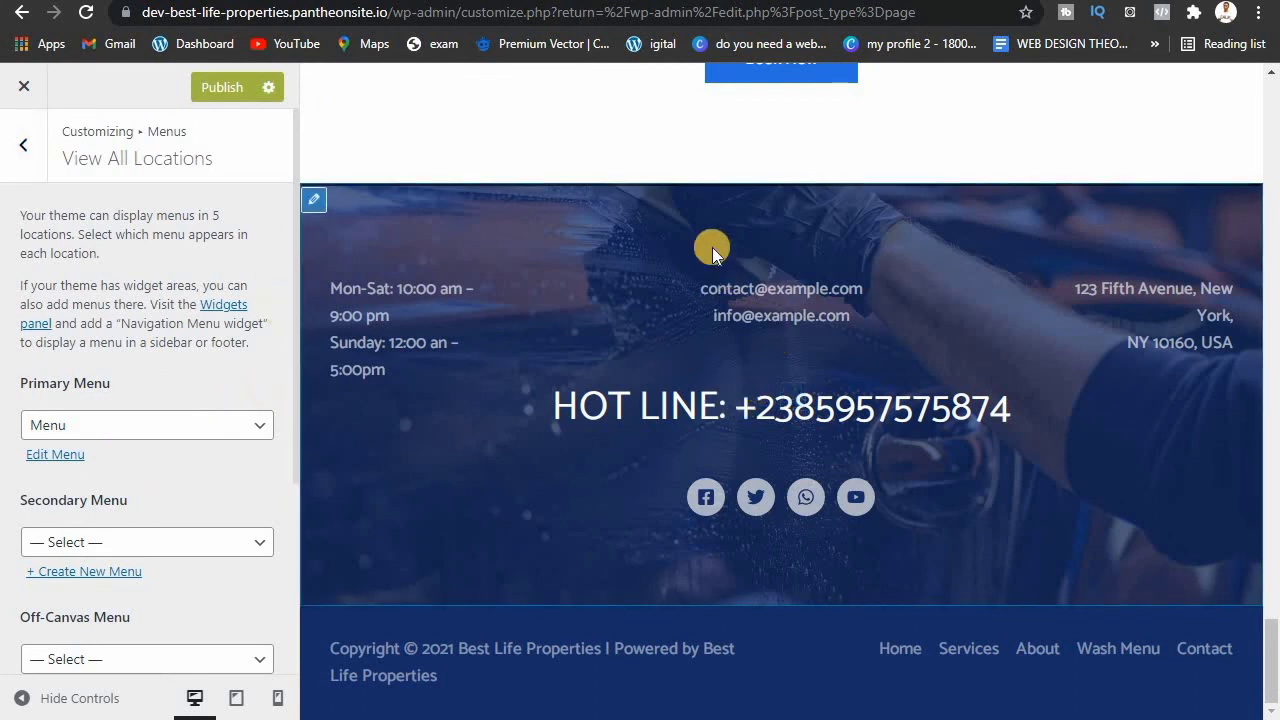
pyautogui.click(790, 291)
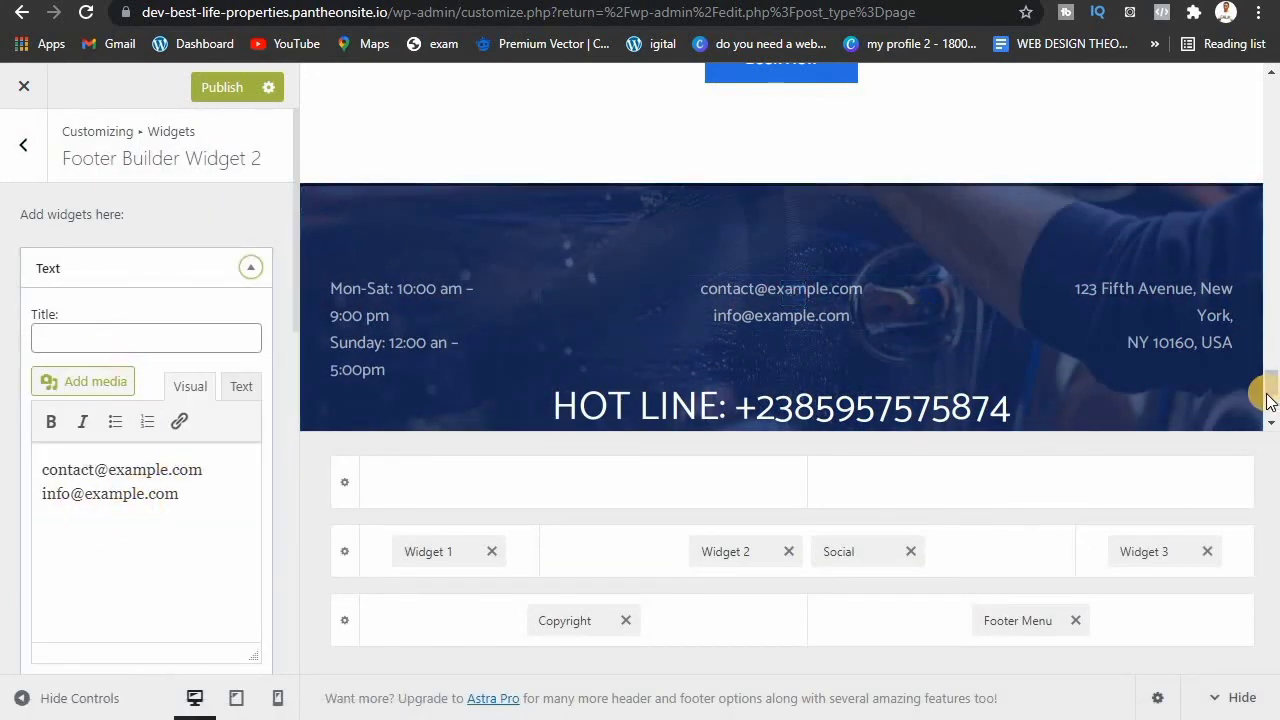
pyautogui.moveTo(1267, 388); pyautogui.dragTo(1225, 92)
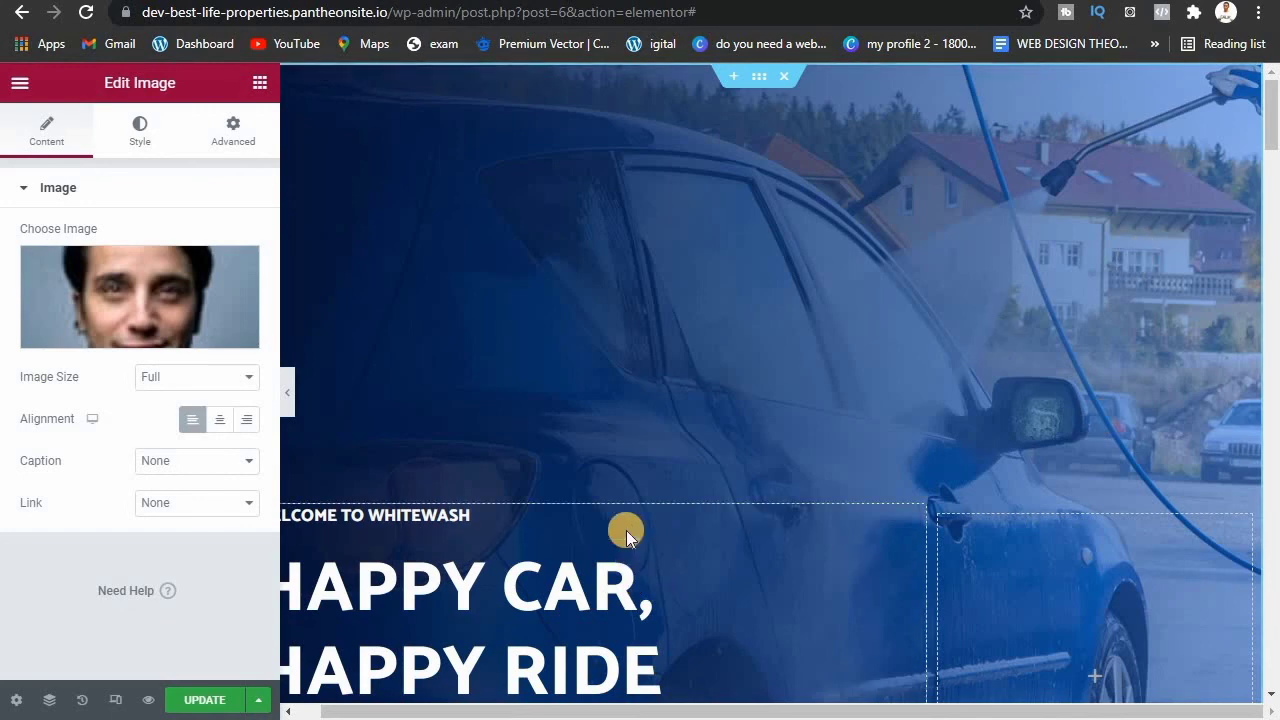
# Step: Update the Elementor home page, then bring up the YouTube channel's Videos window
pyautogui.click(200, 700)
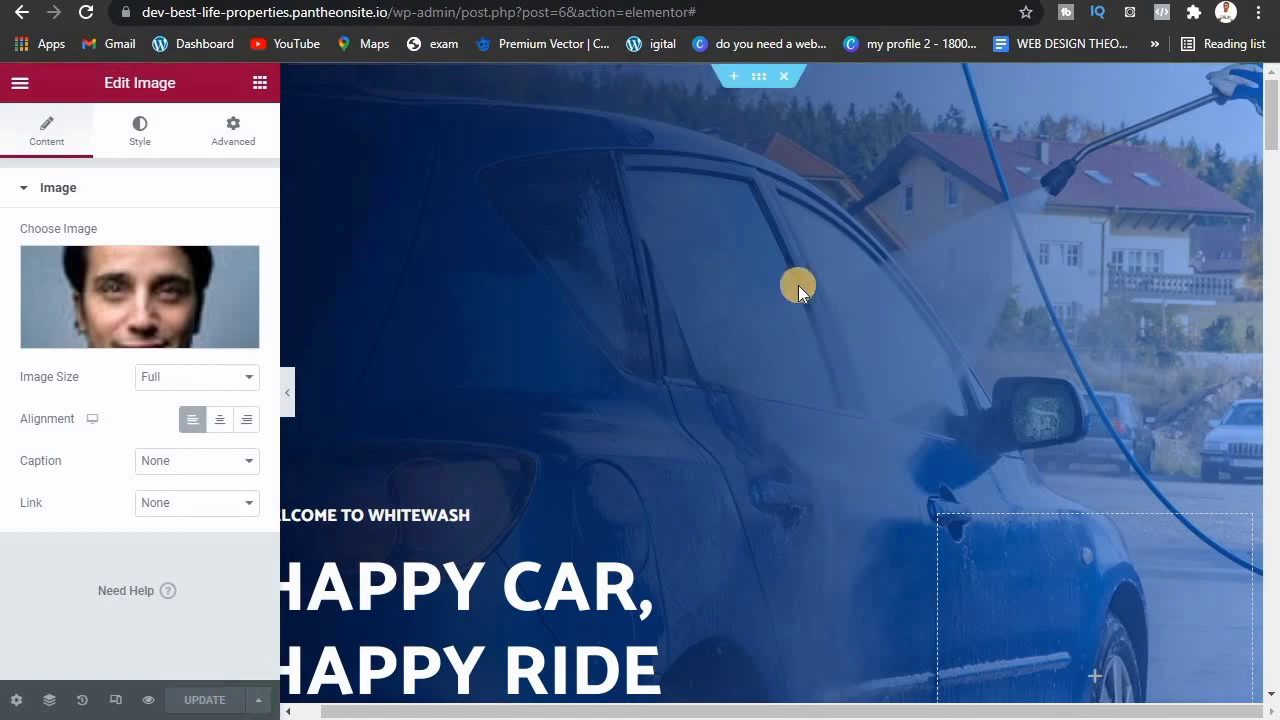
pyautogui.moveTo(1273, 137)
pyautogui.mouseDown()
pyautogui.moveTo(1276, 495)
pyautogui.moveTo(1276, 128)
pyautogui.mouseUp()
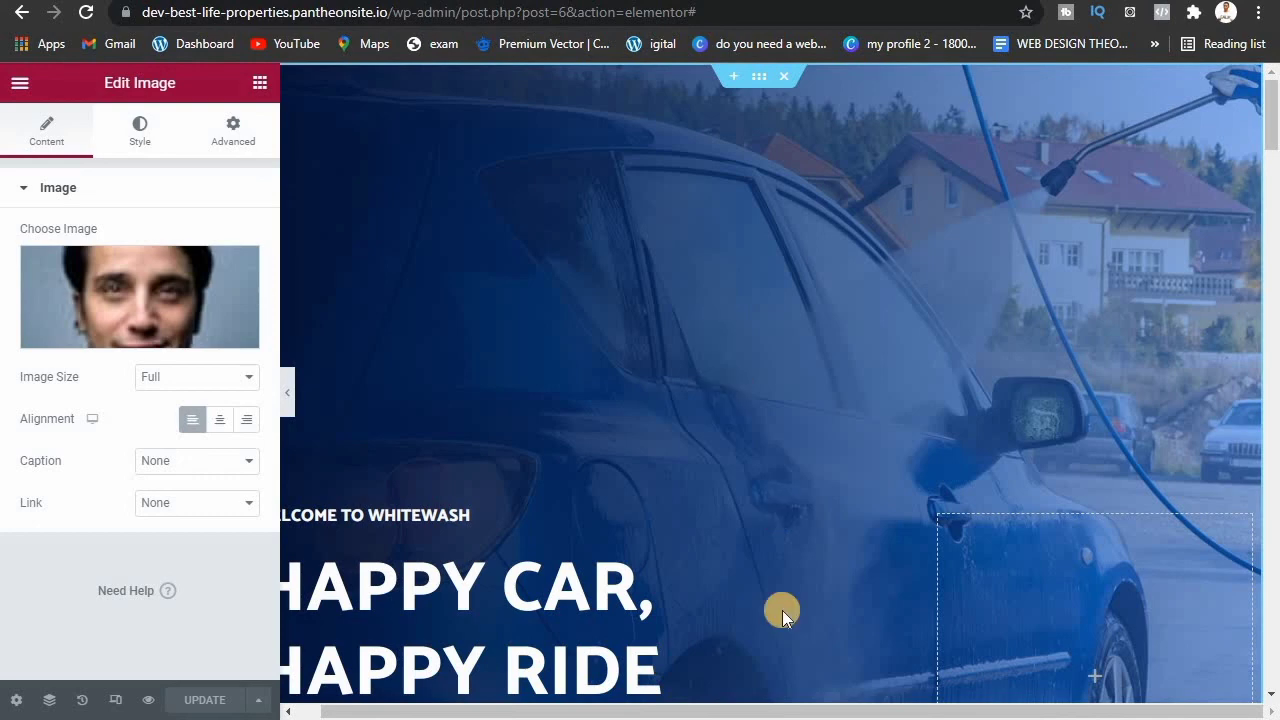
pyautogui.click(761, 640)
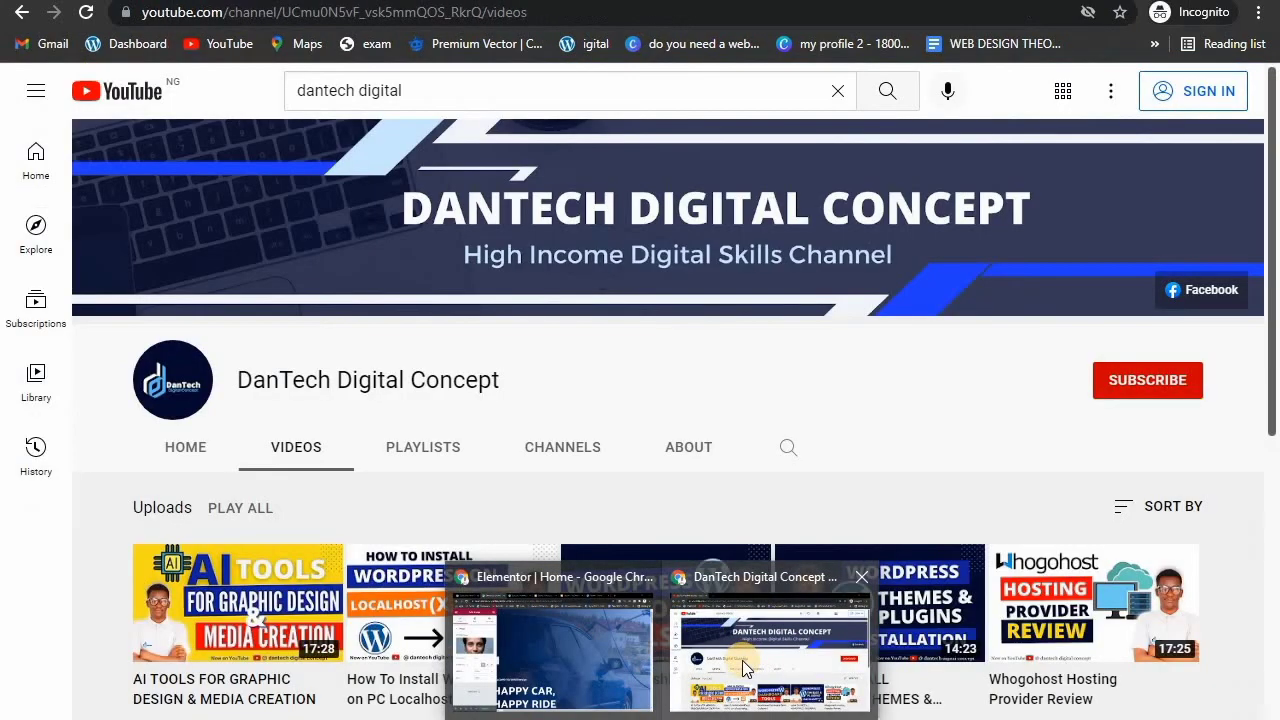